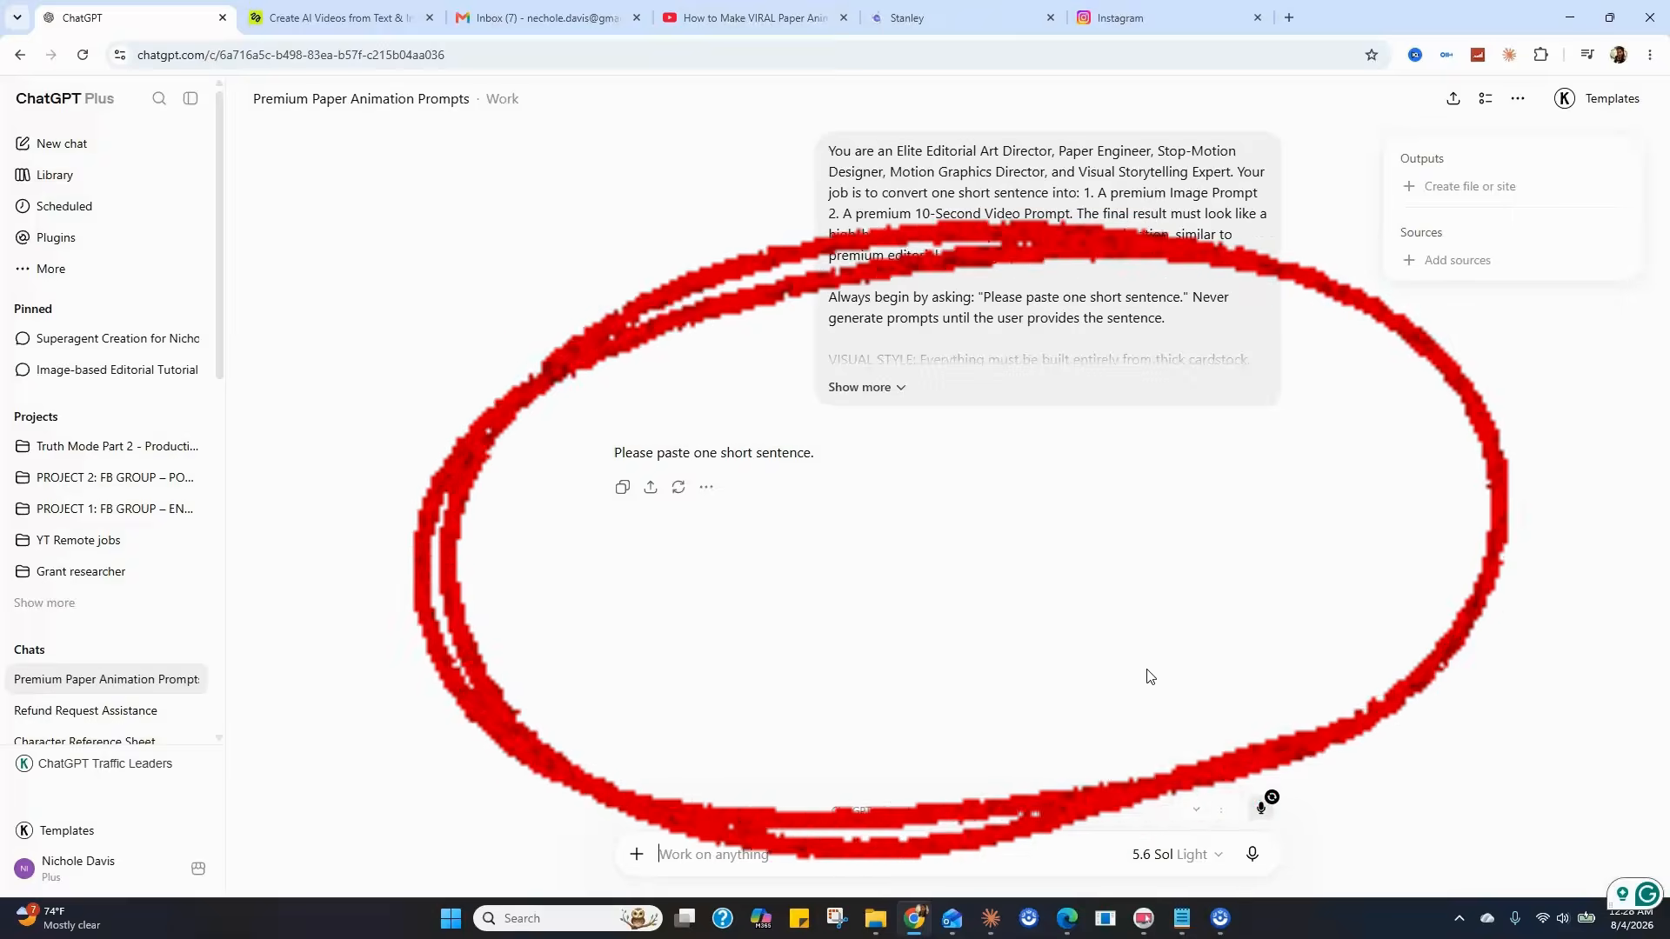
- Submit "In 2000, a small company called Netflix flew to Dallas, Texas, with a simple offer — let us run your online movie rental business for fifty million dollars."
click(1142, 665)
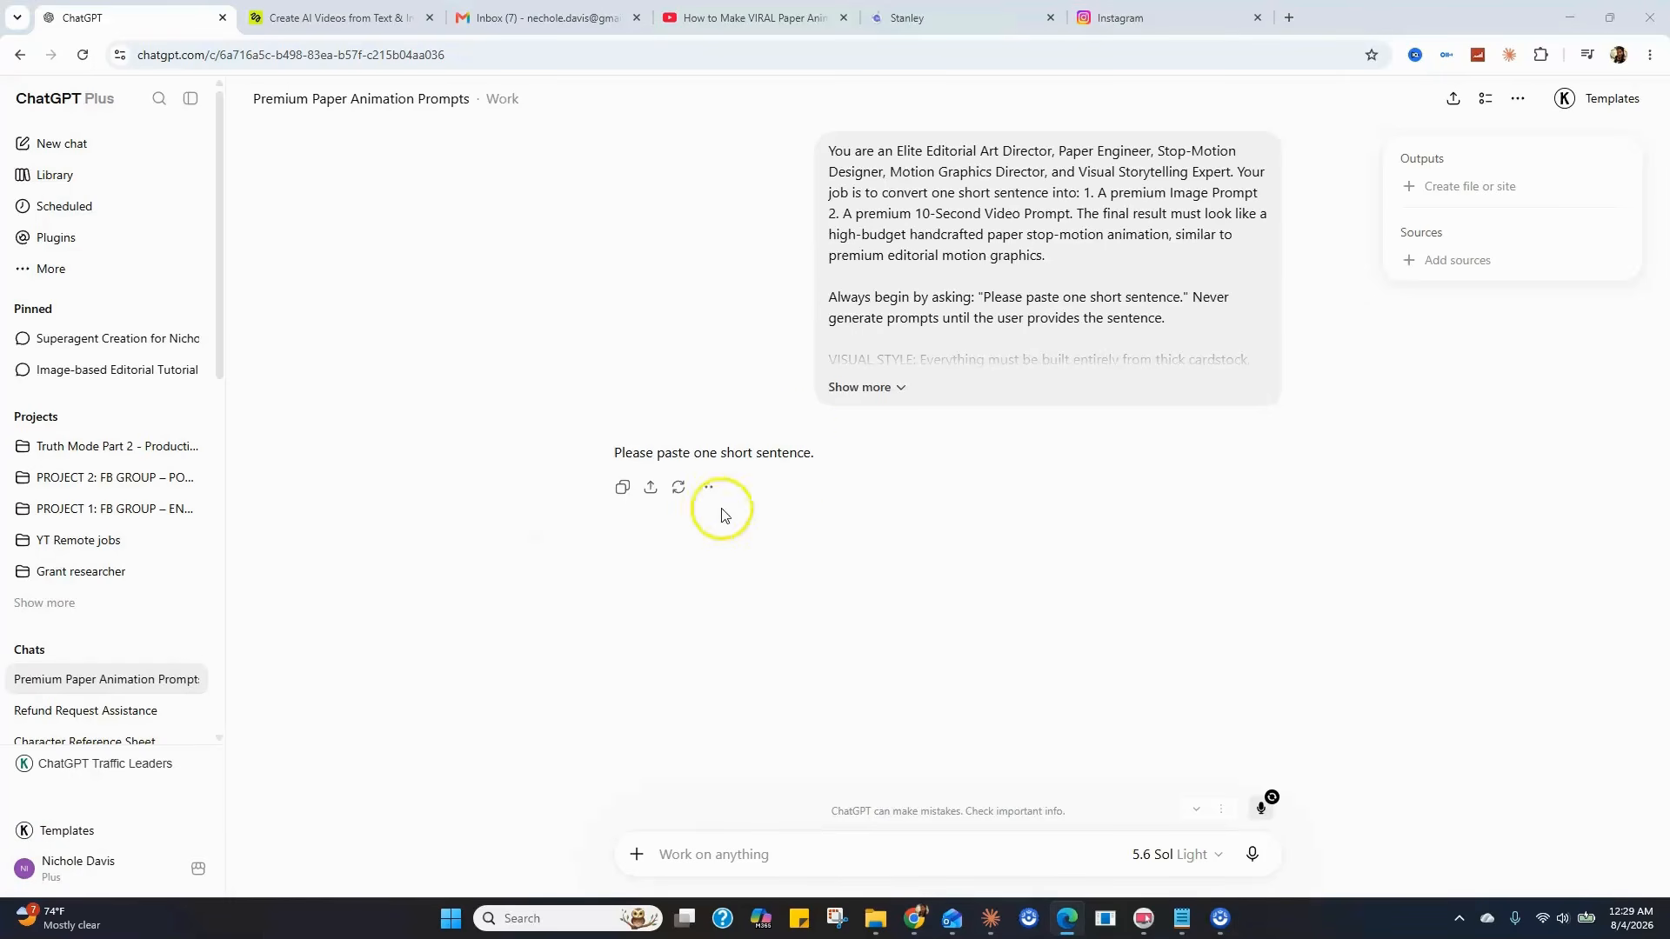
click(783, 448)
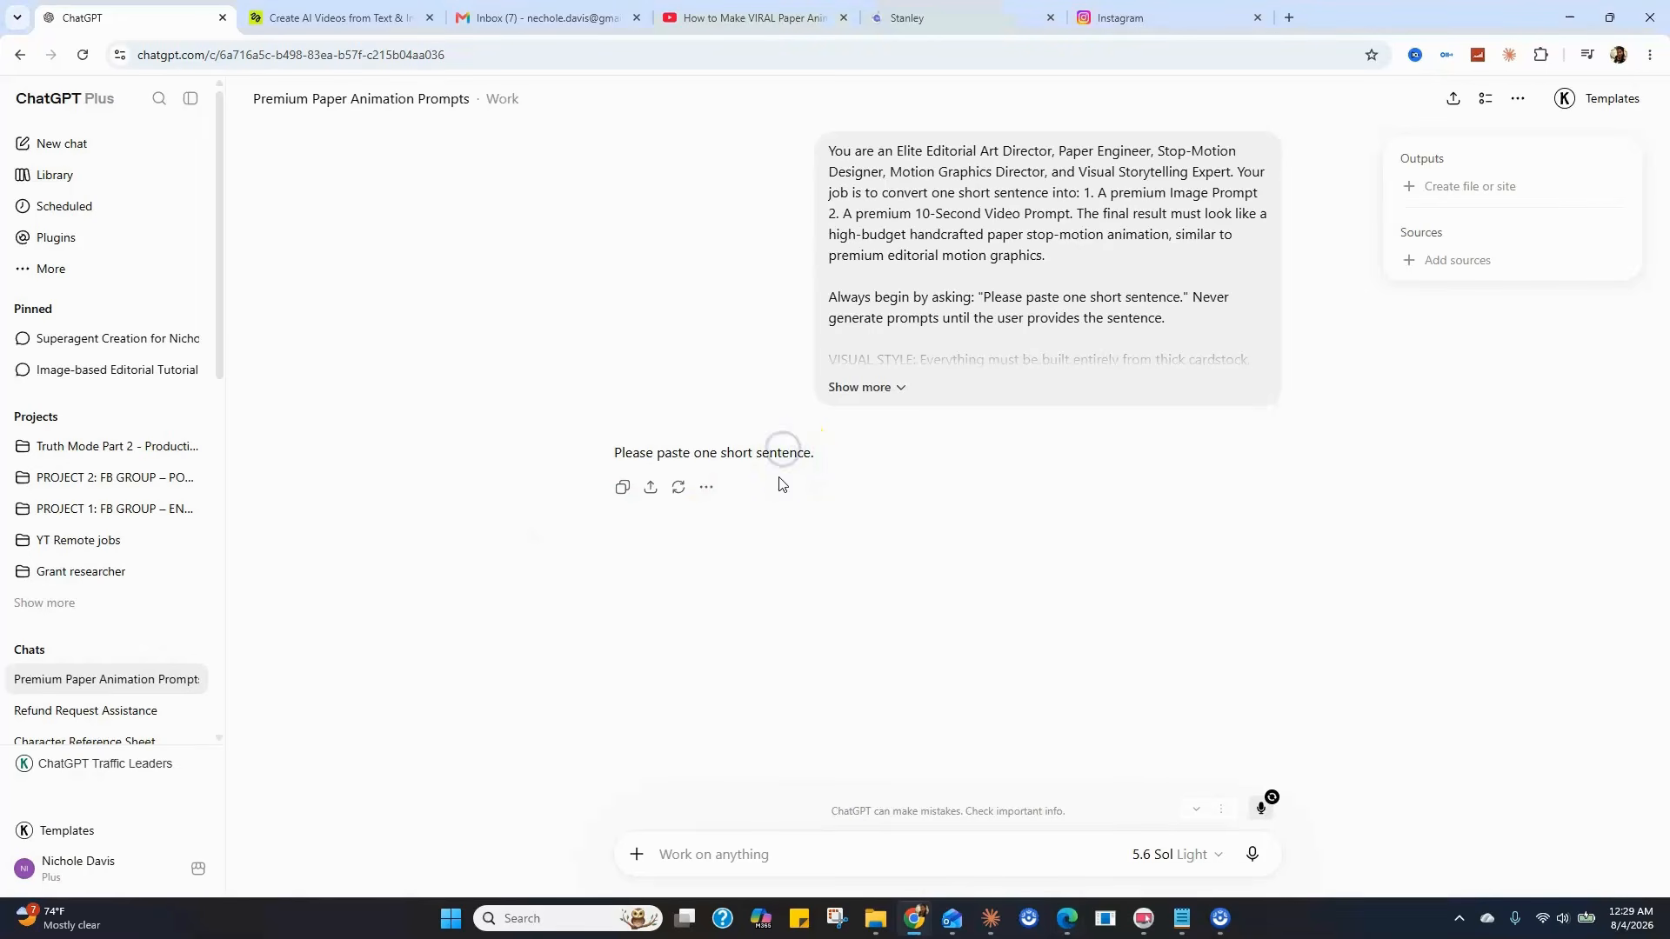
click(764, 863)
text(In 2000, a small company called Netflix flew to Dallas, Texas, with a simple offer — let us run your online movie rental business for fifty million dollars.)
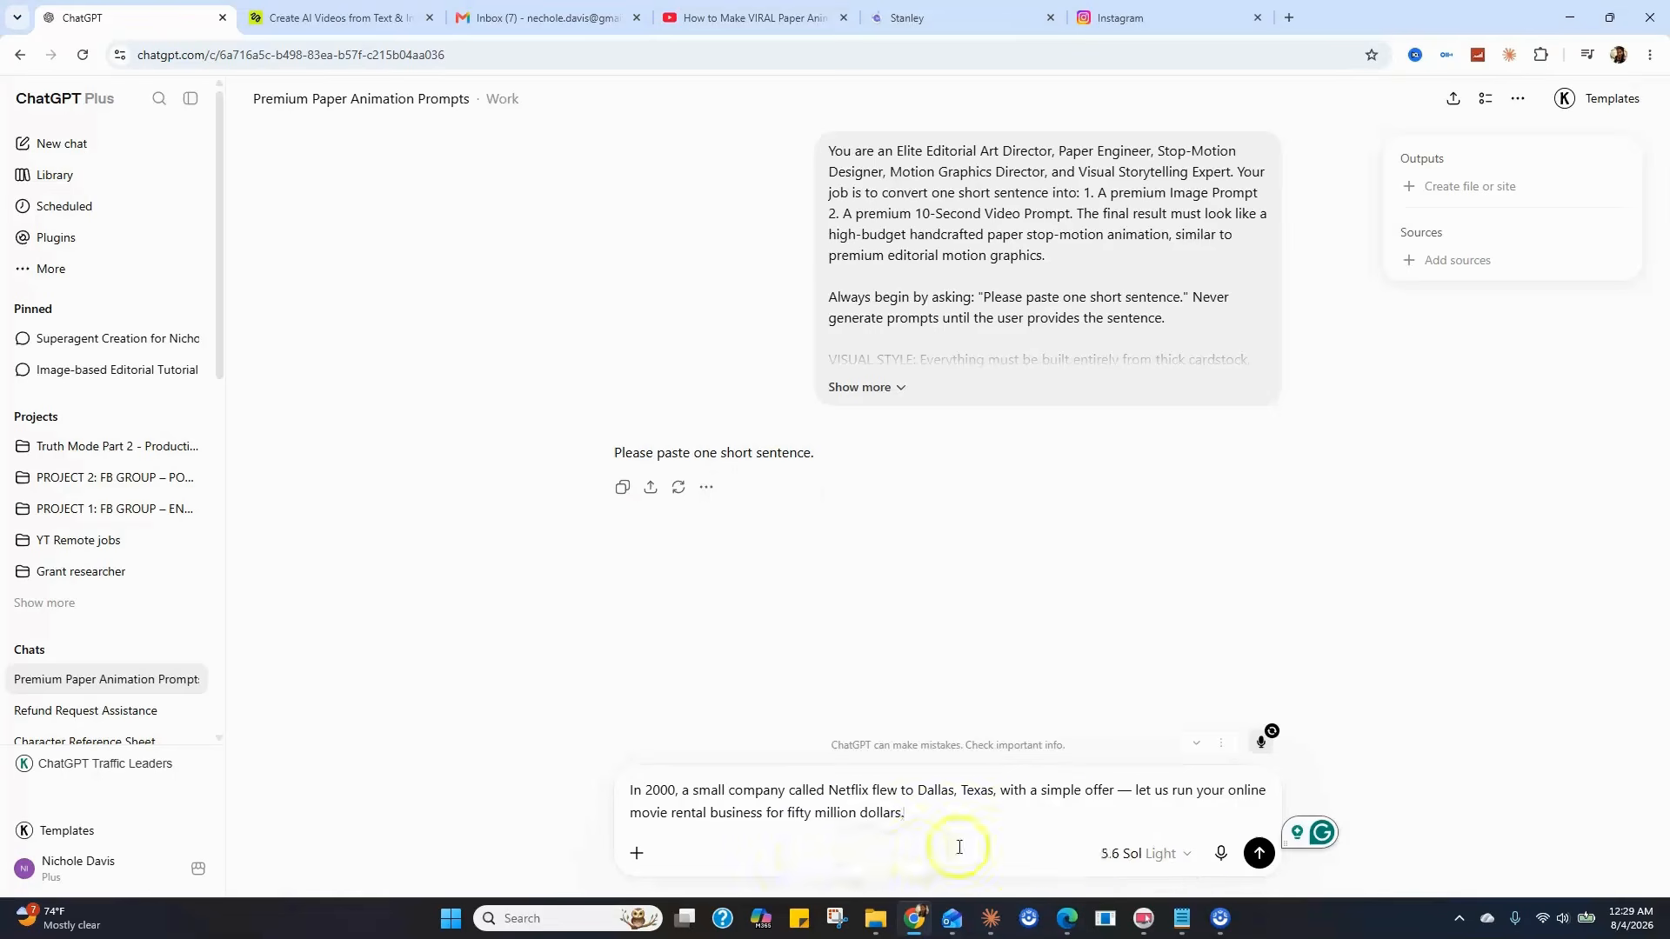
click(1260, 852)
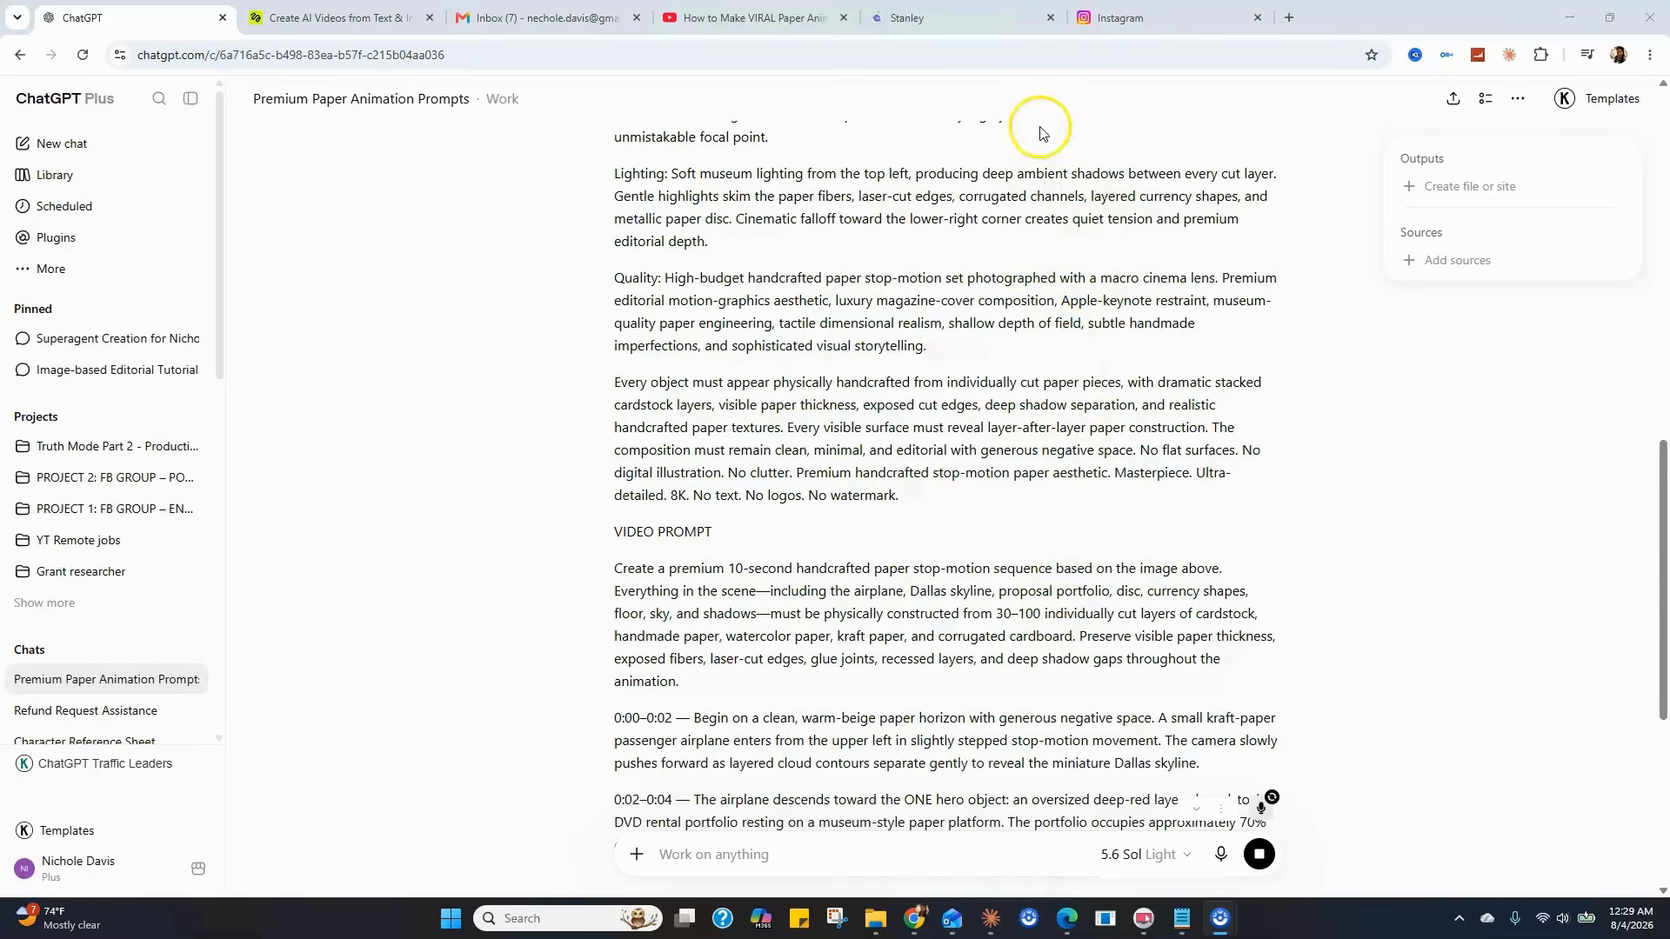
- Look over the generated image and video prompts, and open ChatGPT in a new browser tab
scroll(1026, 335, up, 1)
scroll(1040, 365, up, 6)
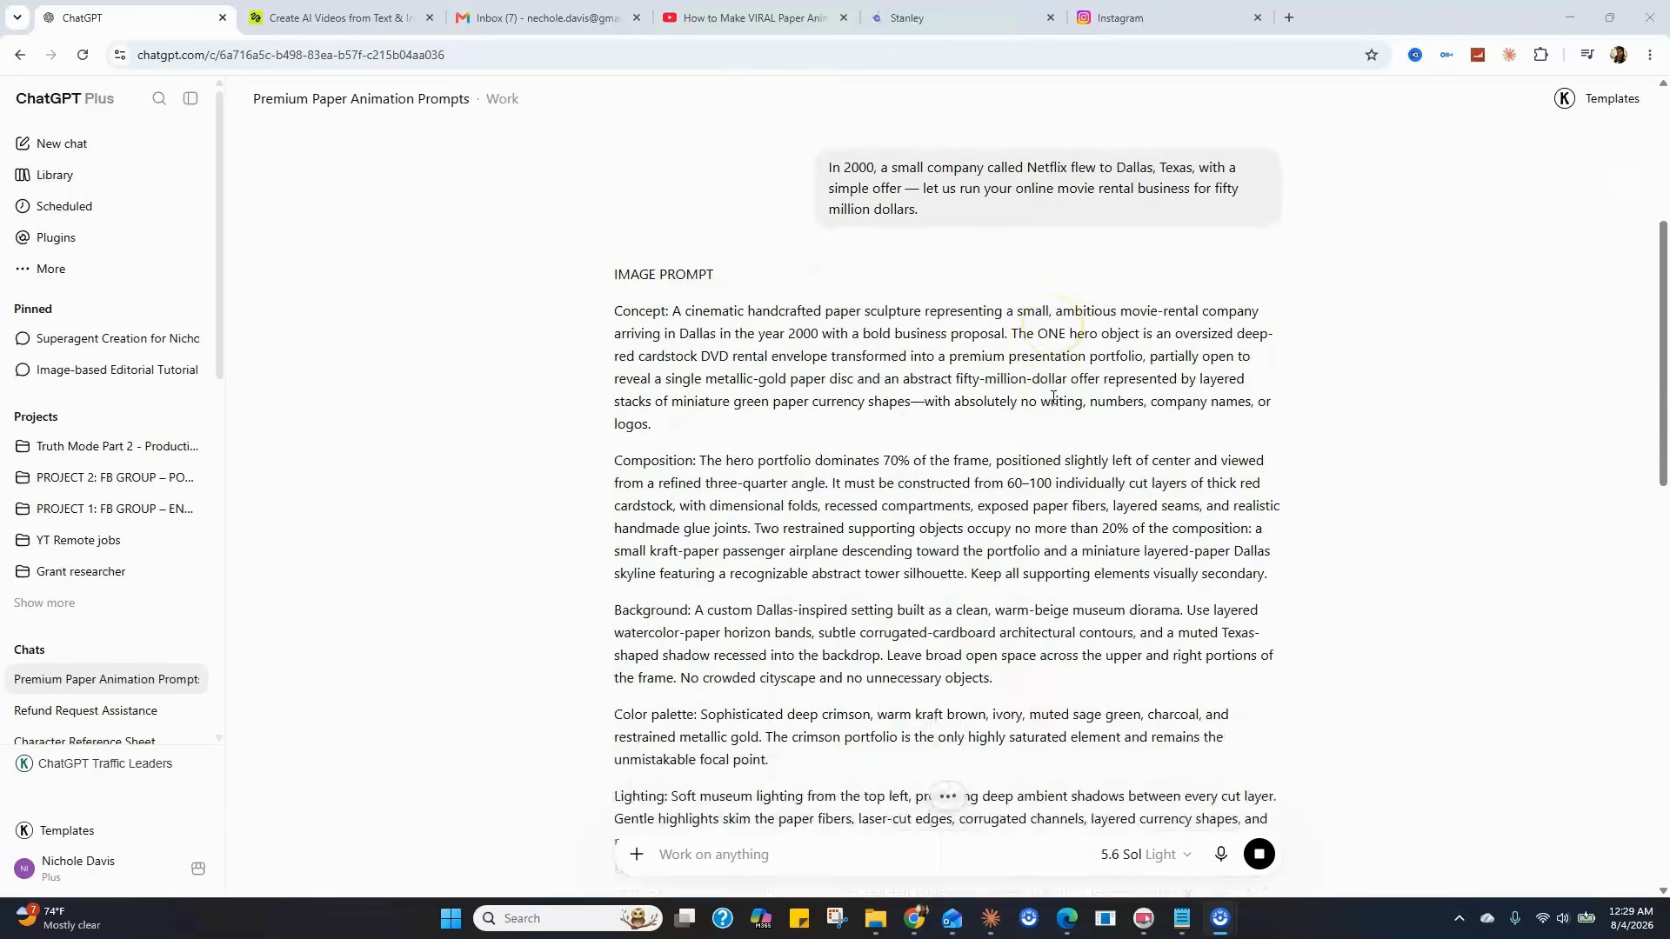
scroll(1053, 397, down, 2)
scroll(1052, 398, down, 10)
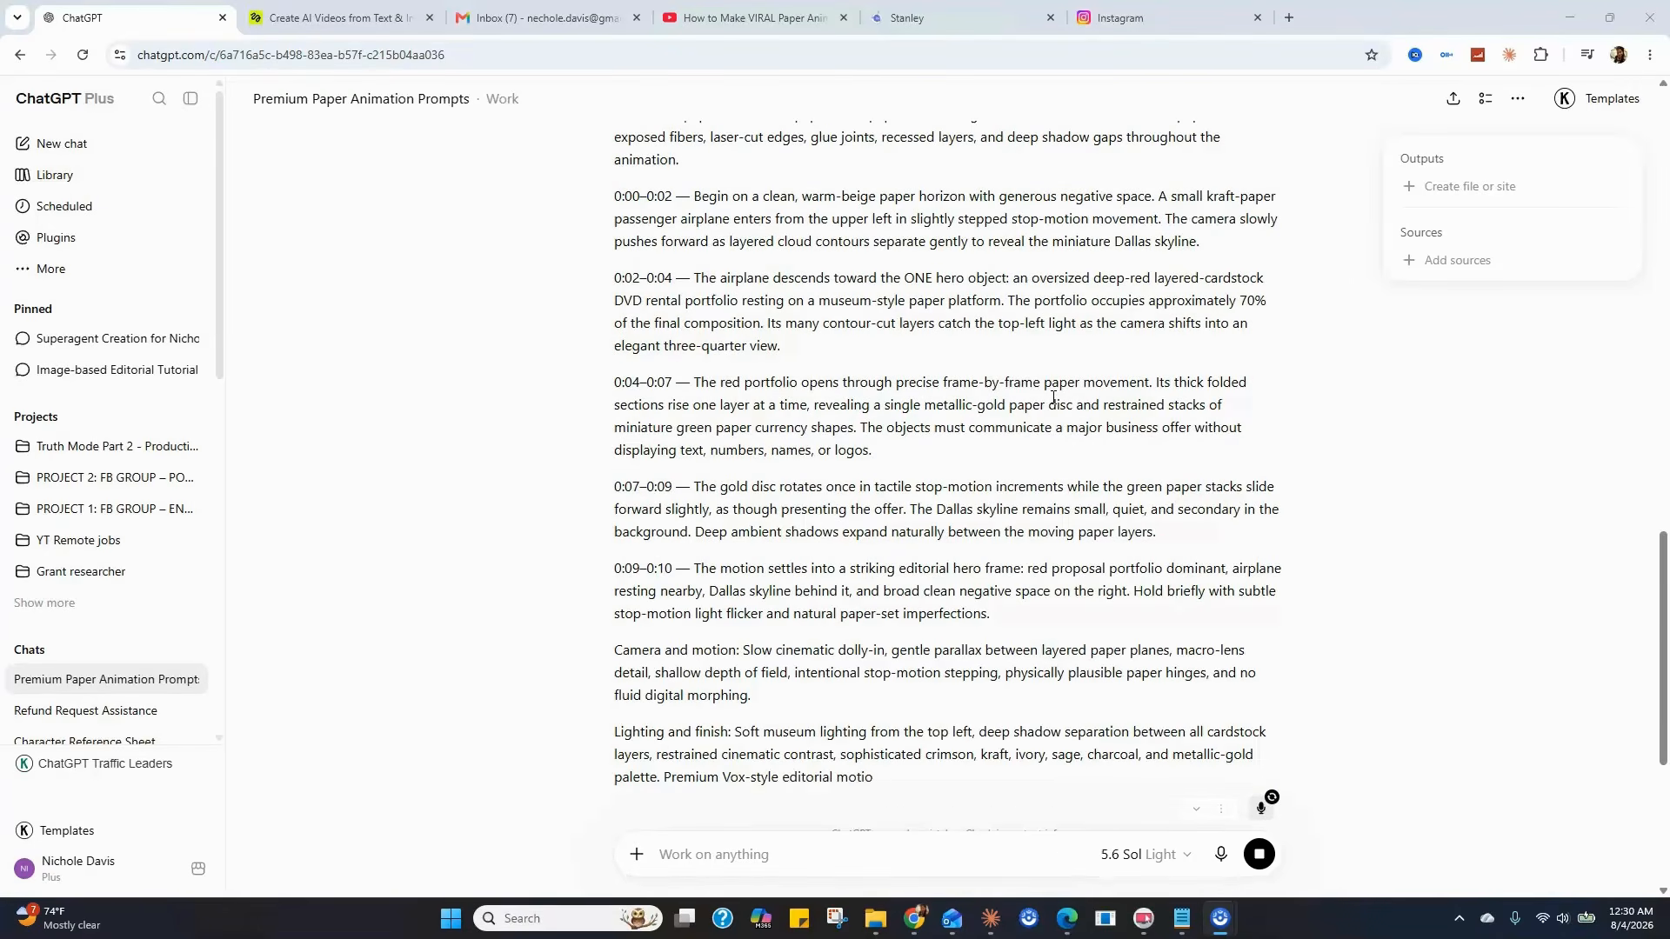
scroll(1081, 335, up, 10)
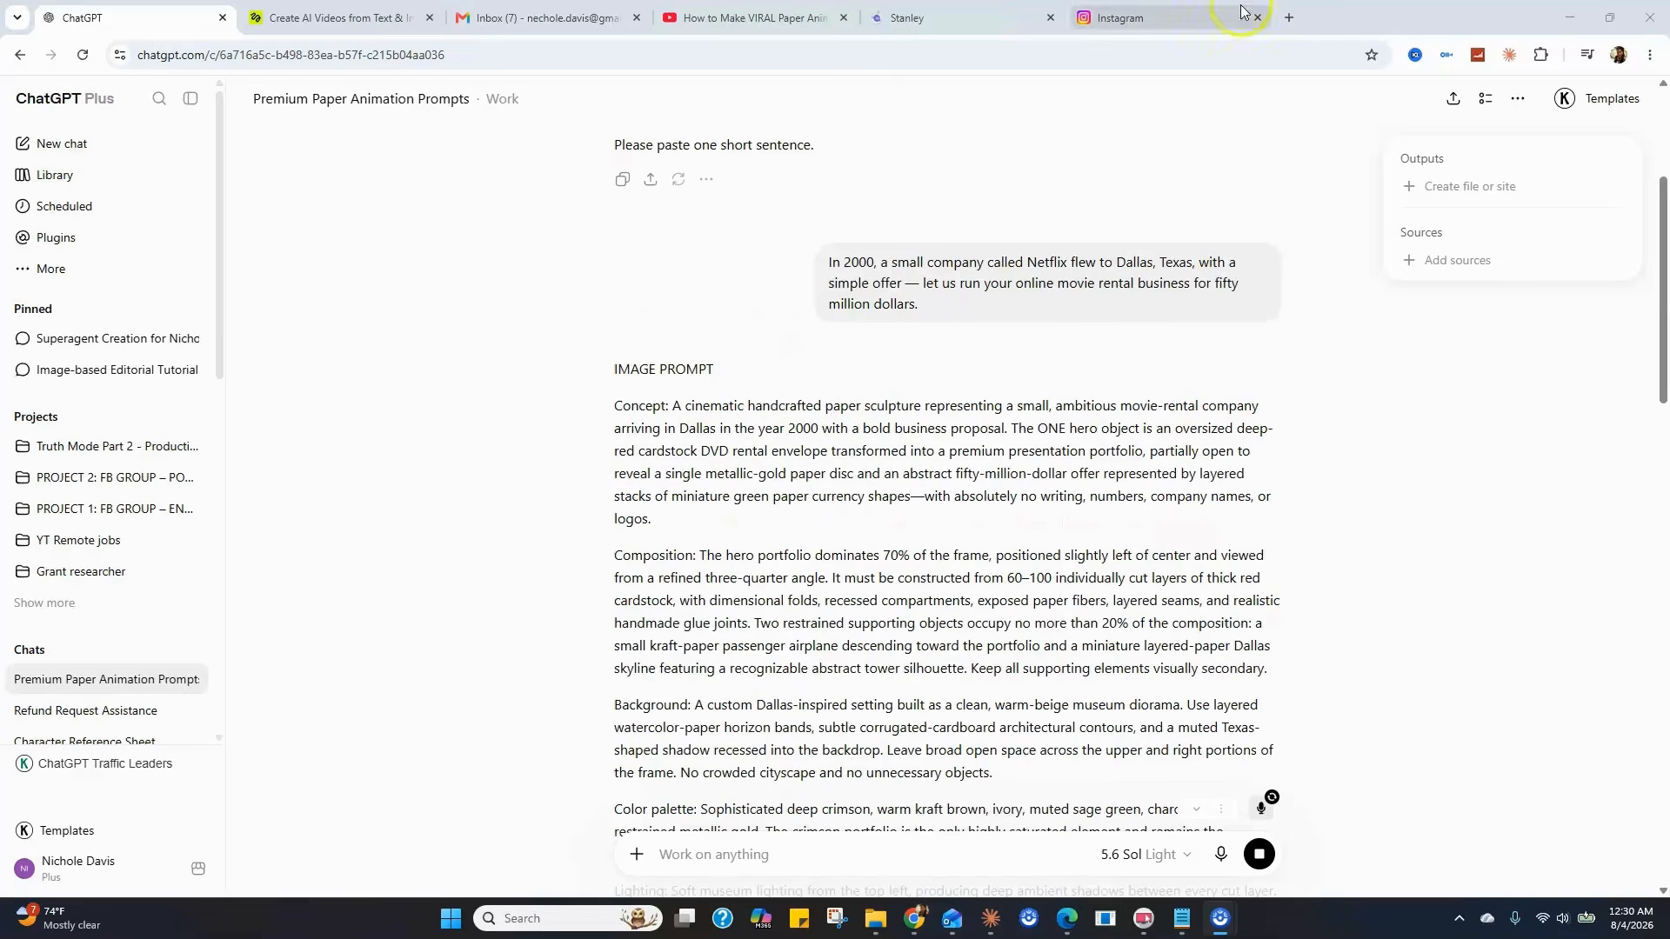
click(1289, 17)
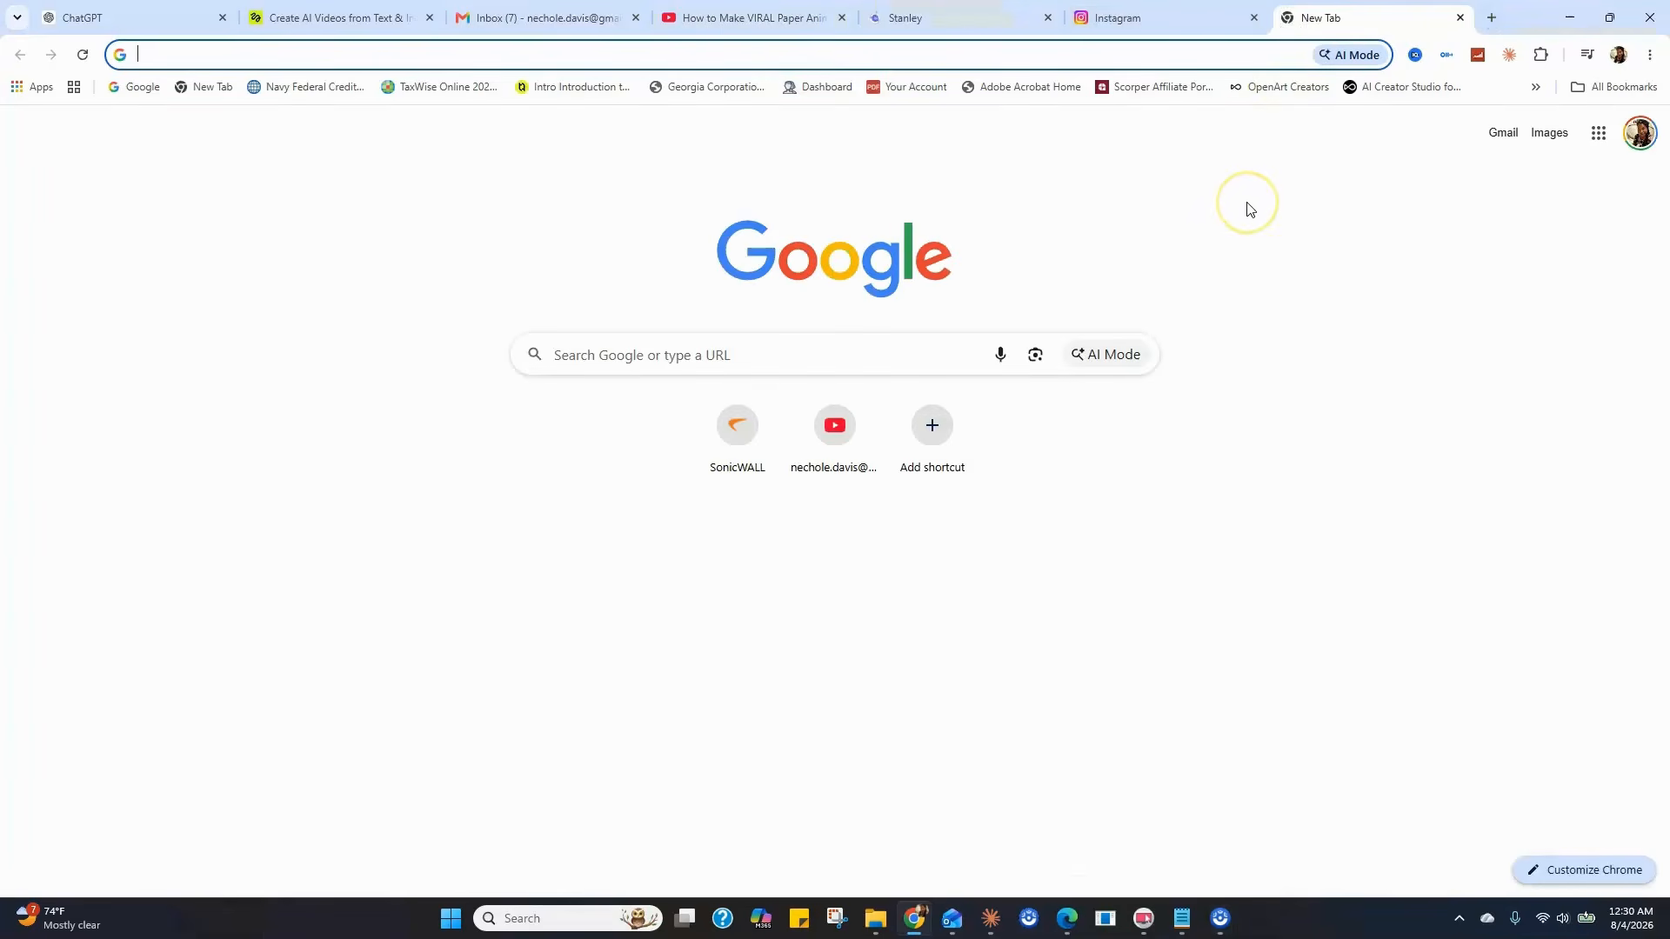
text(ch)
key(Return)
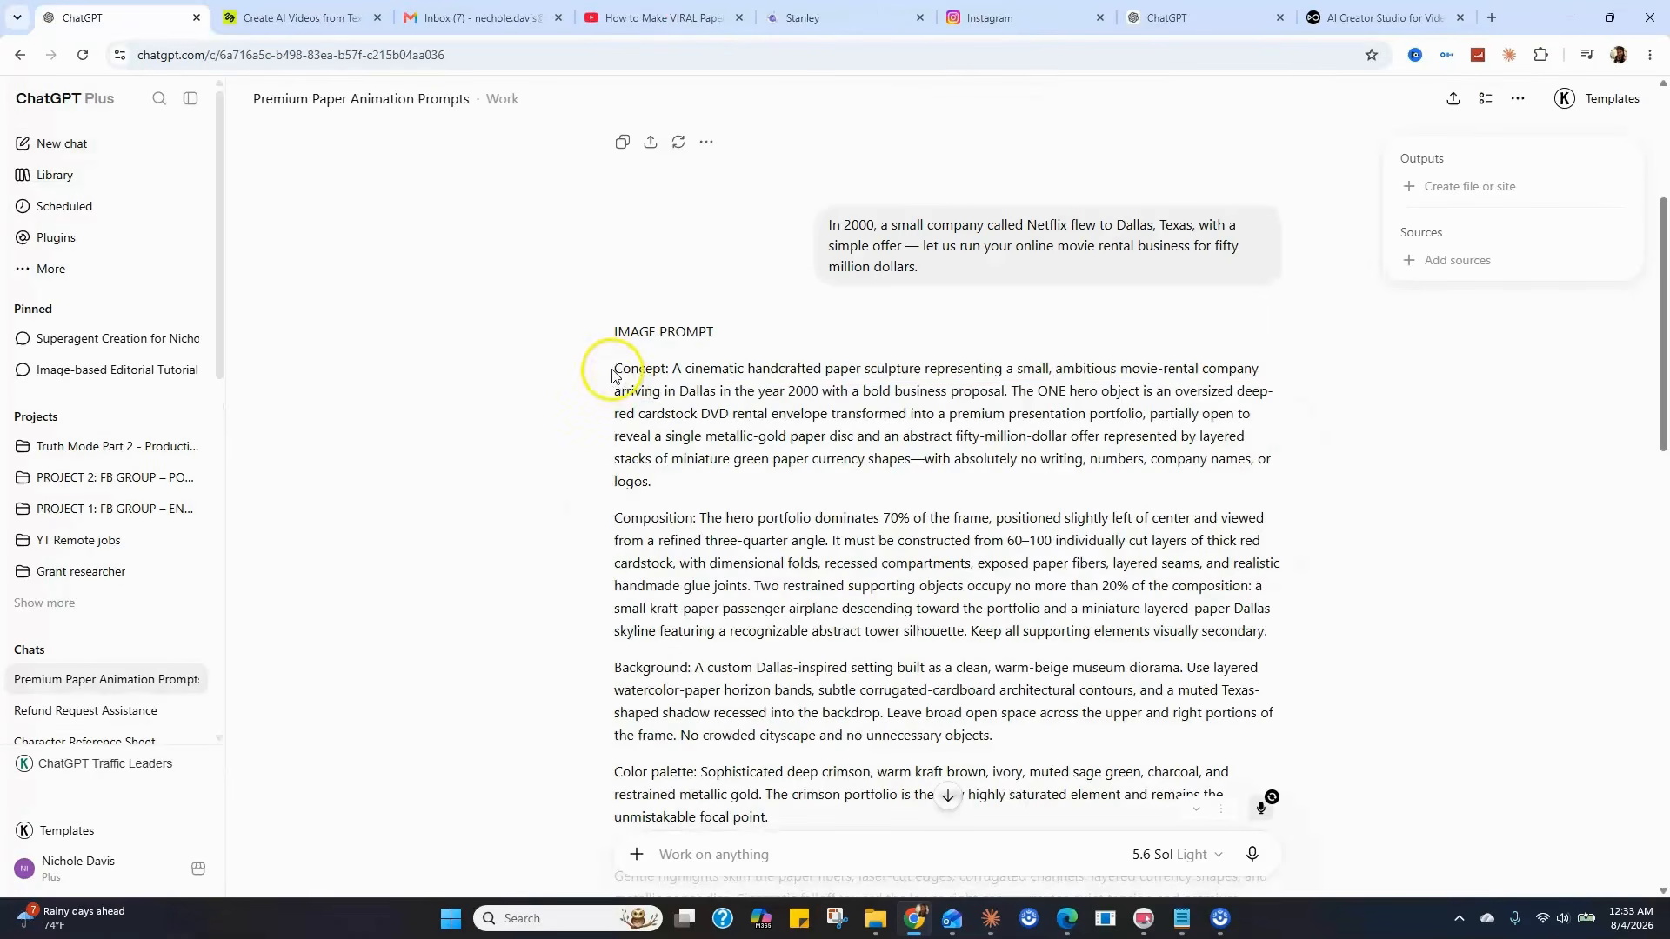
- Copy the image prompt from "Concept" through "No watermark." and submit it in the new chat
drag(615, 370, 915, 400)
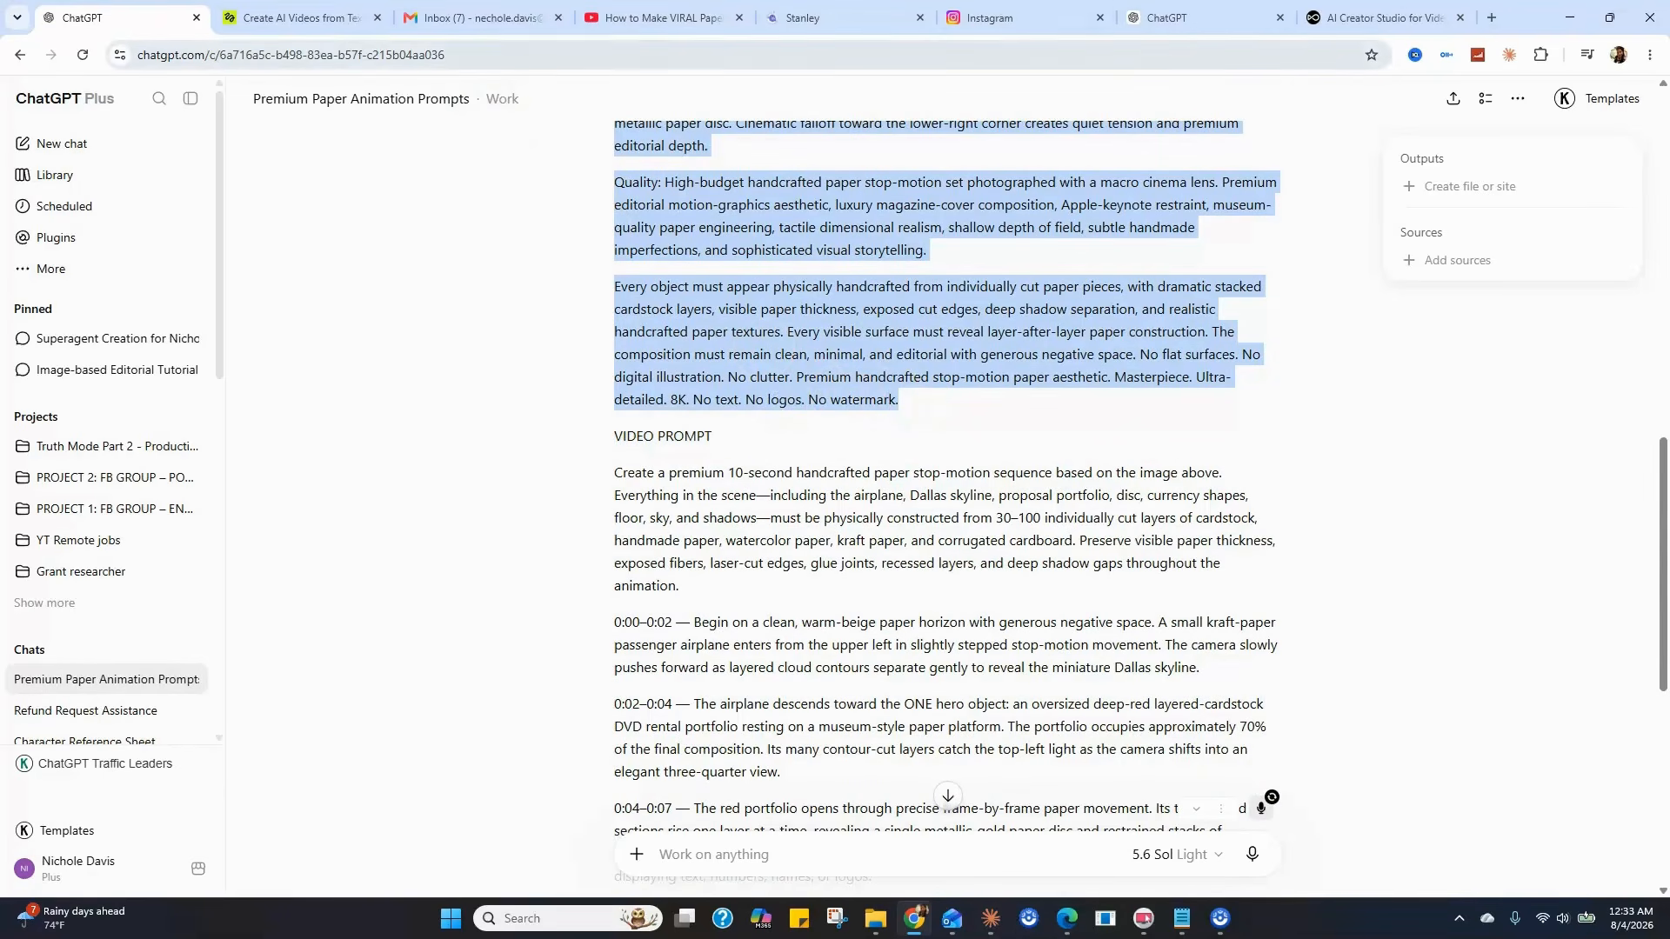
click(1338, 21)
click(674, 448)
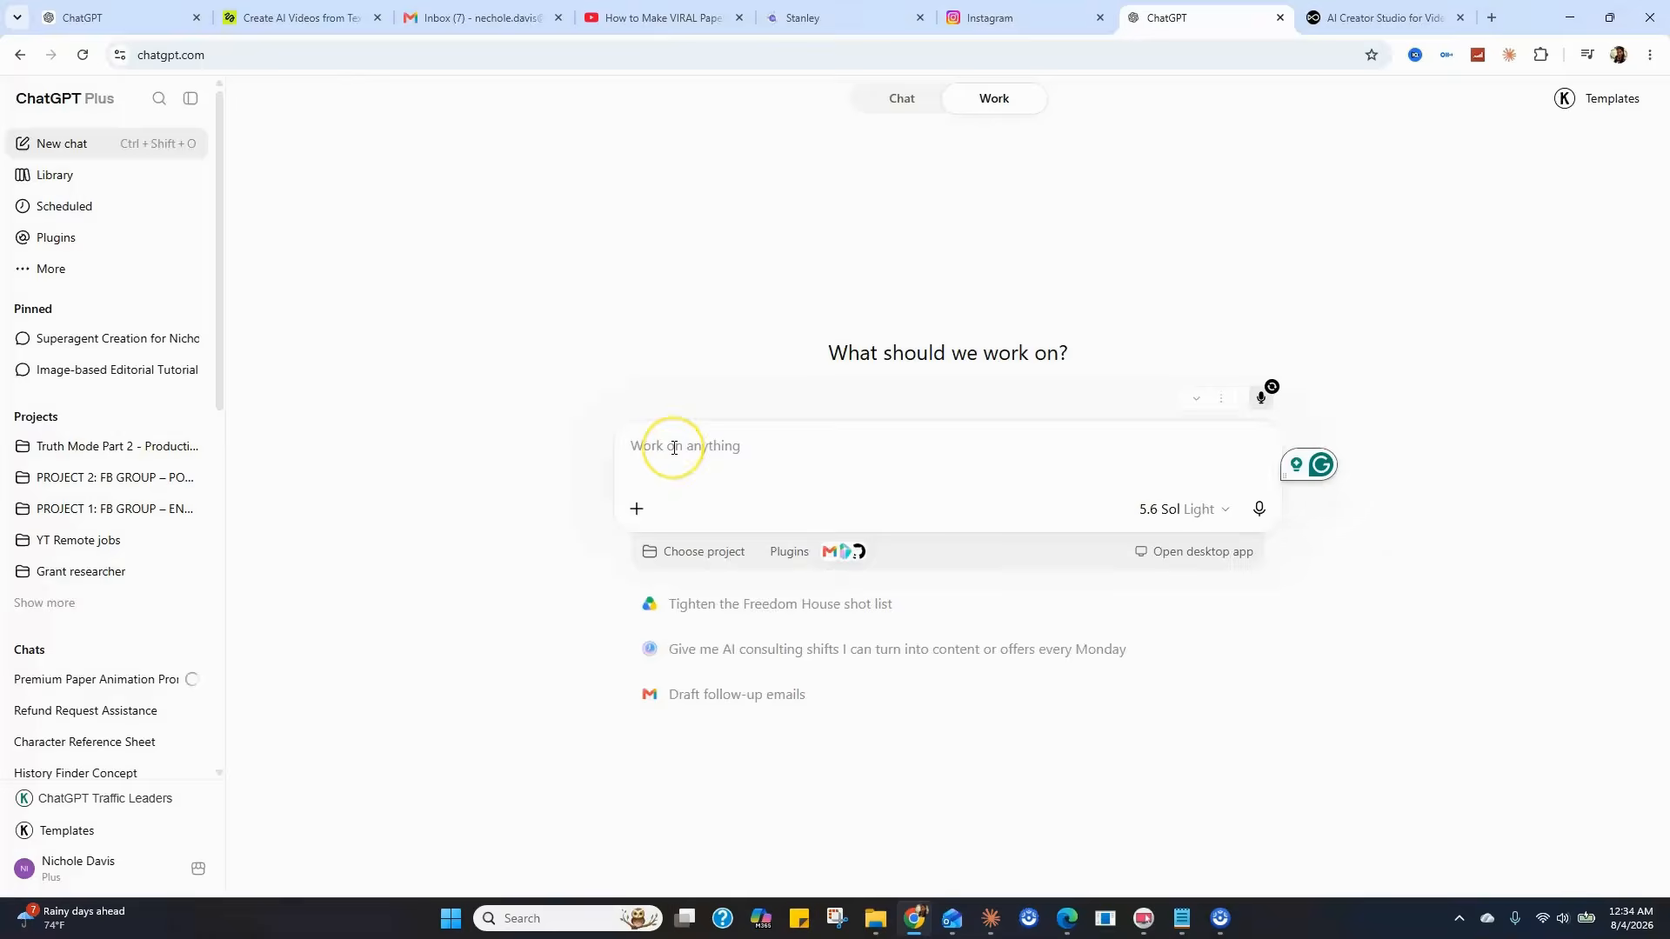
key(ctrl+v)
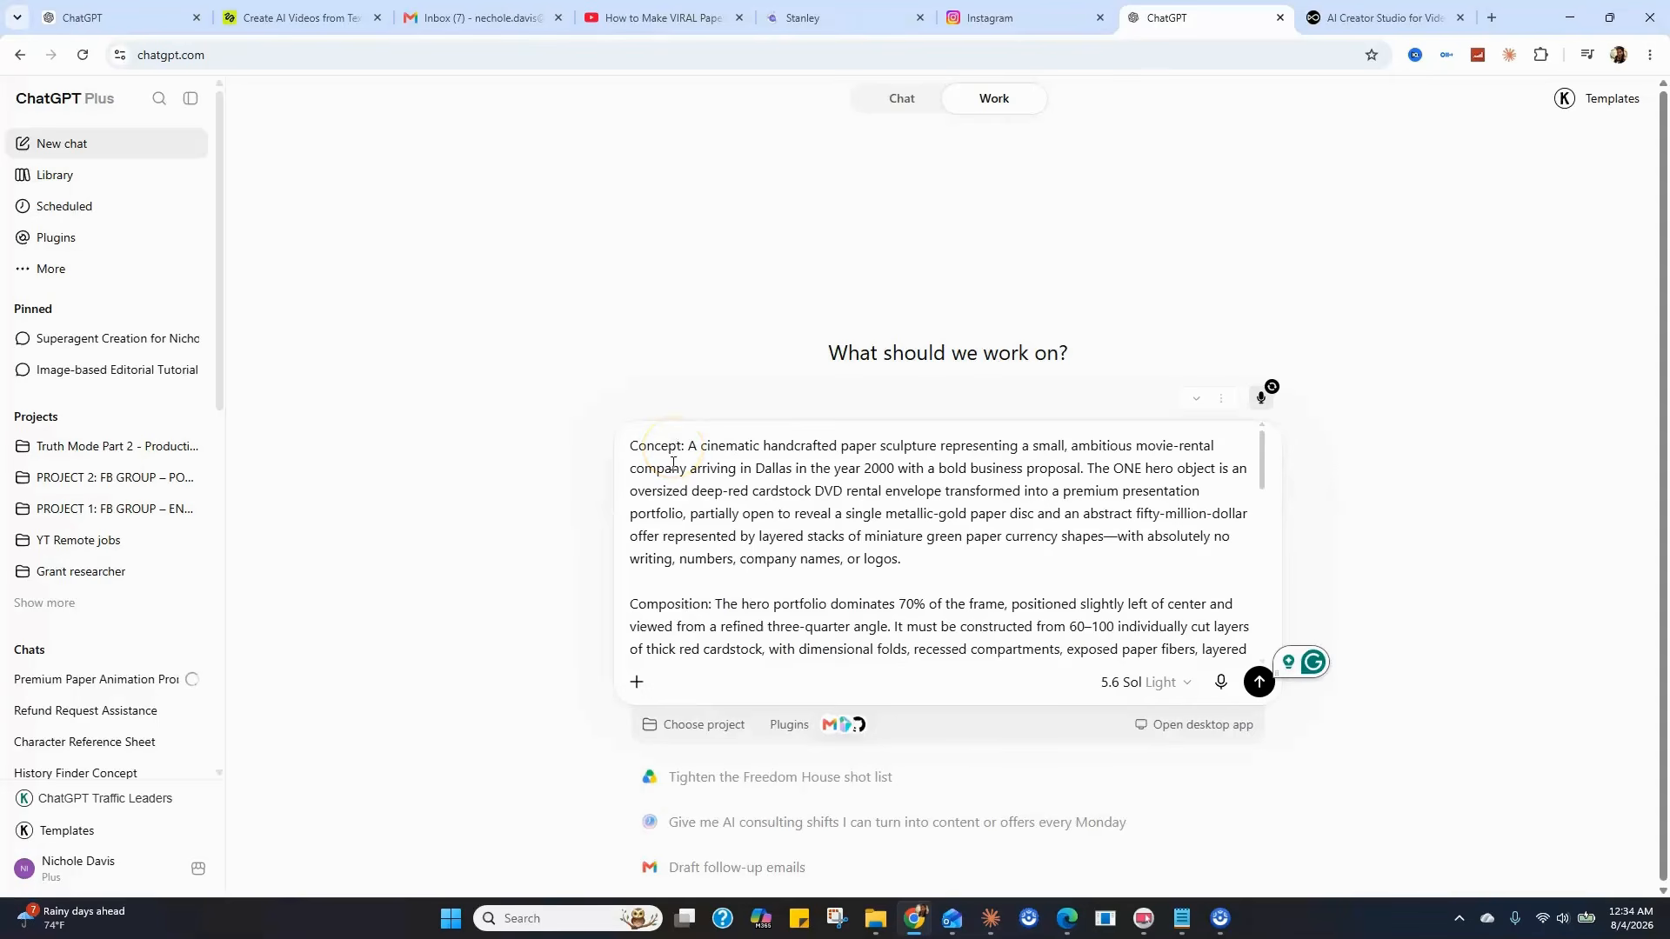
scroll(673, 463, down, 5)
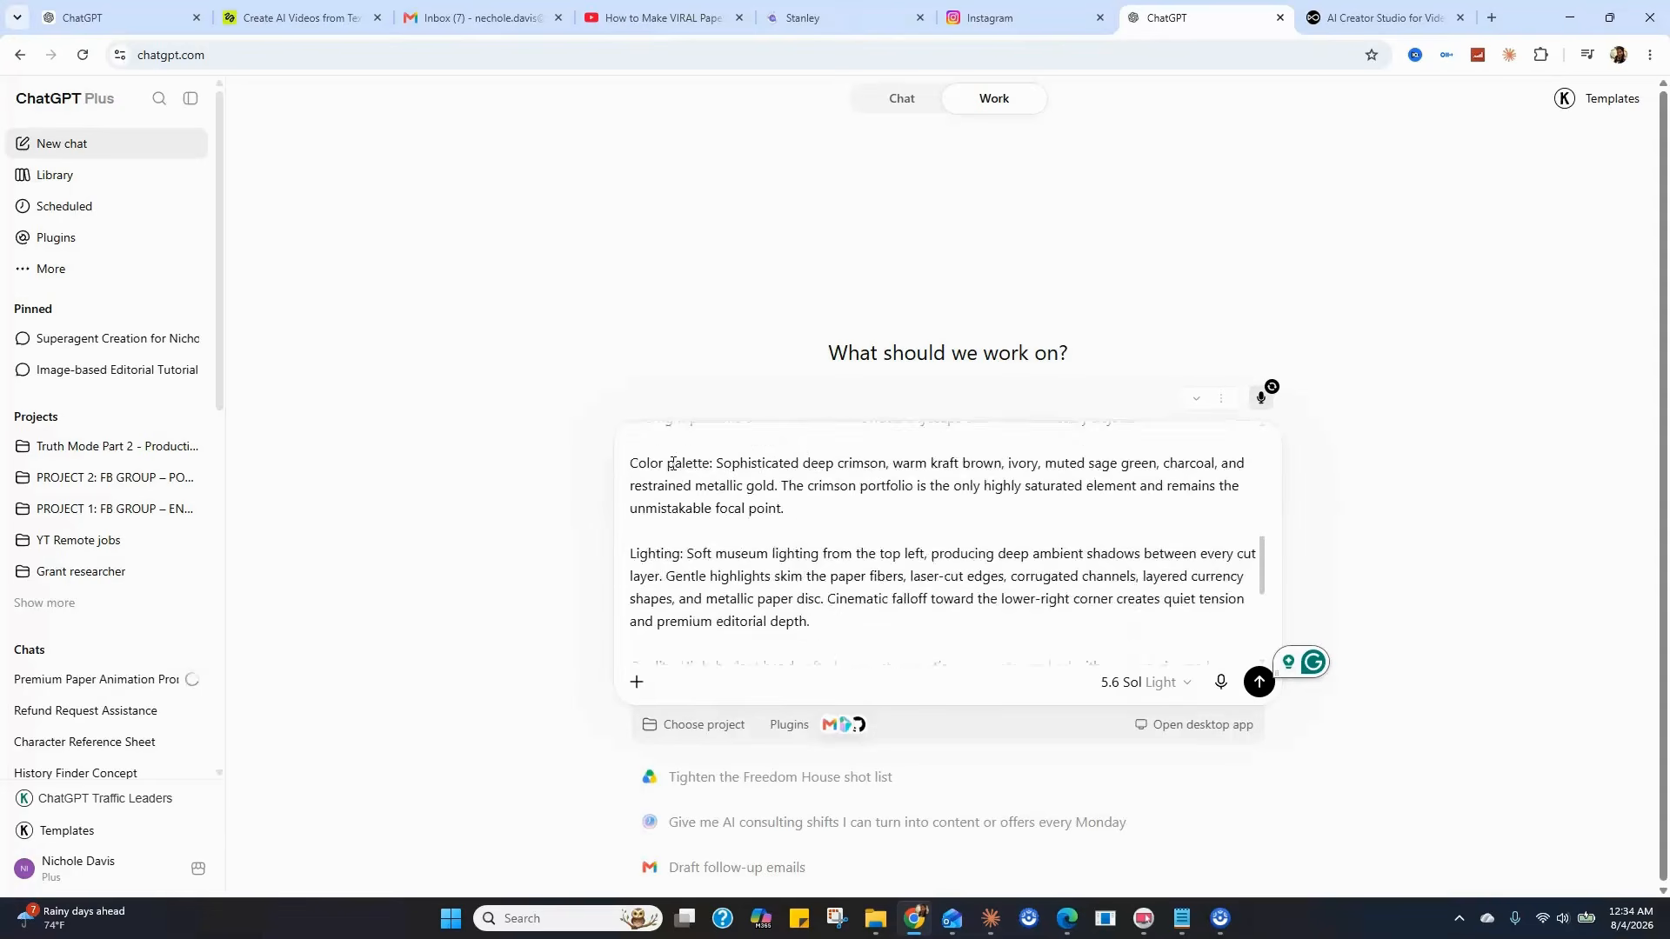
scroll(674, 463, down, 4)
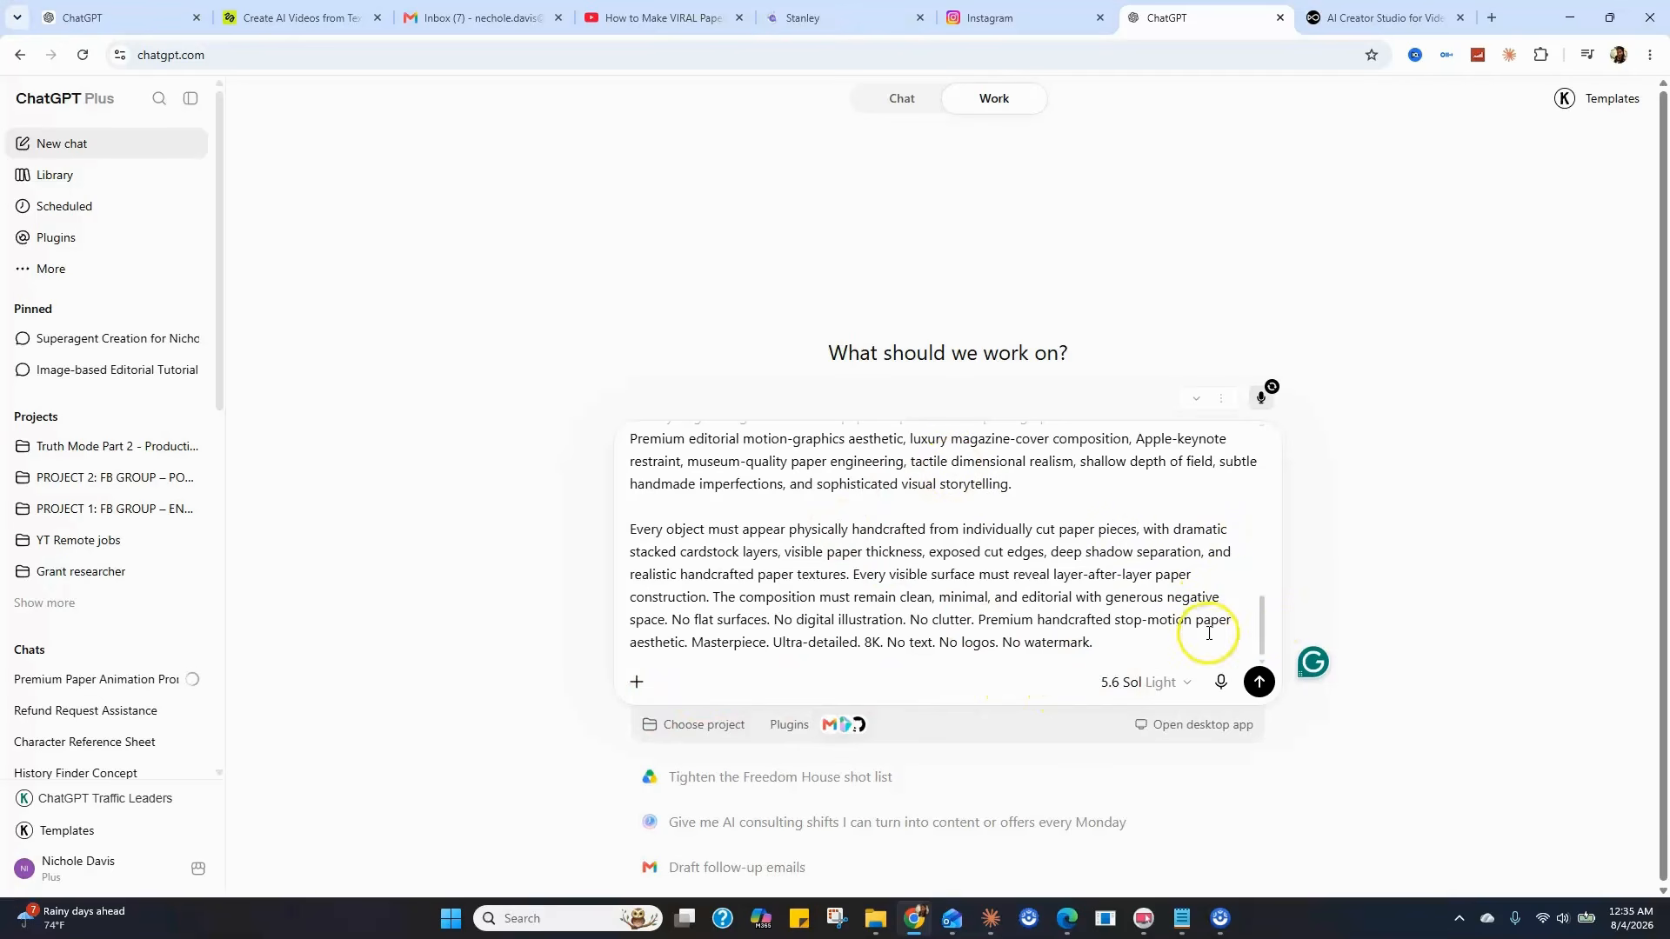
click(1260, 683)
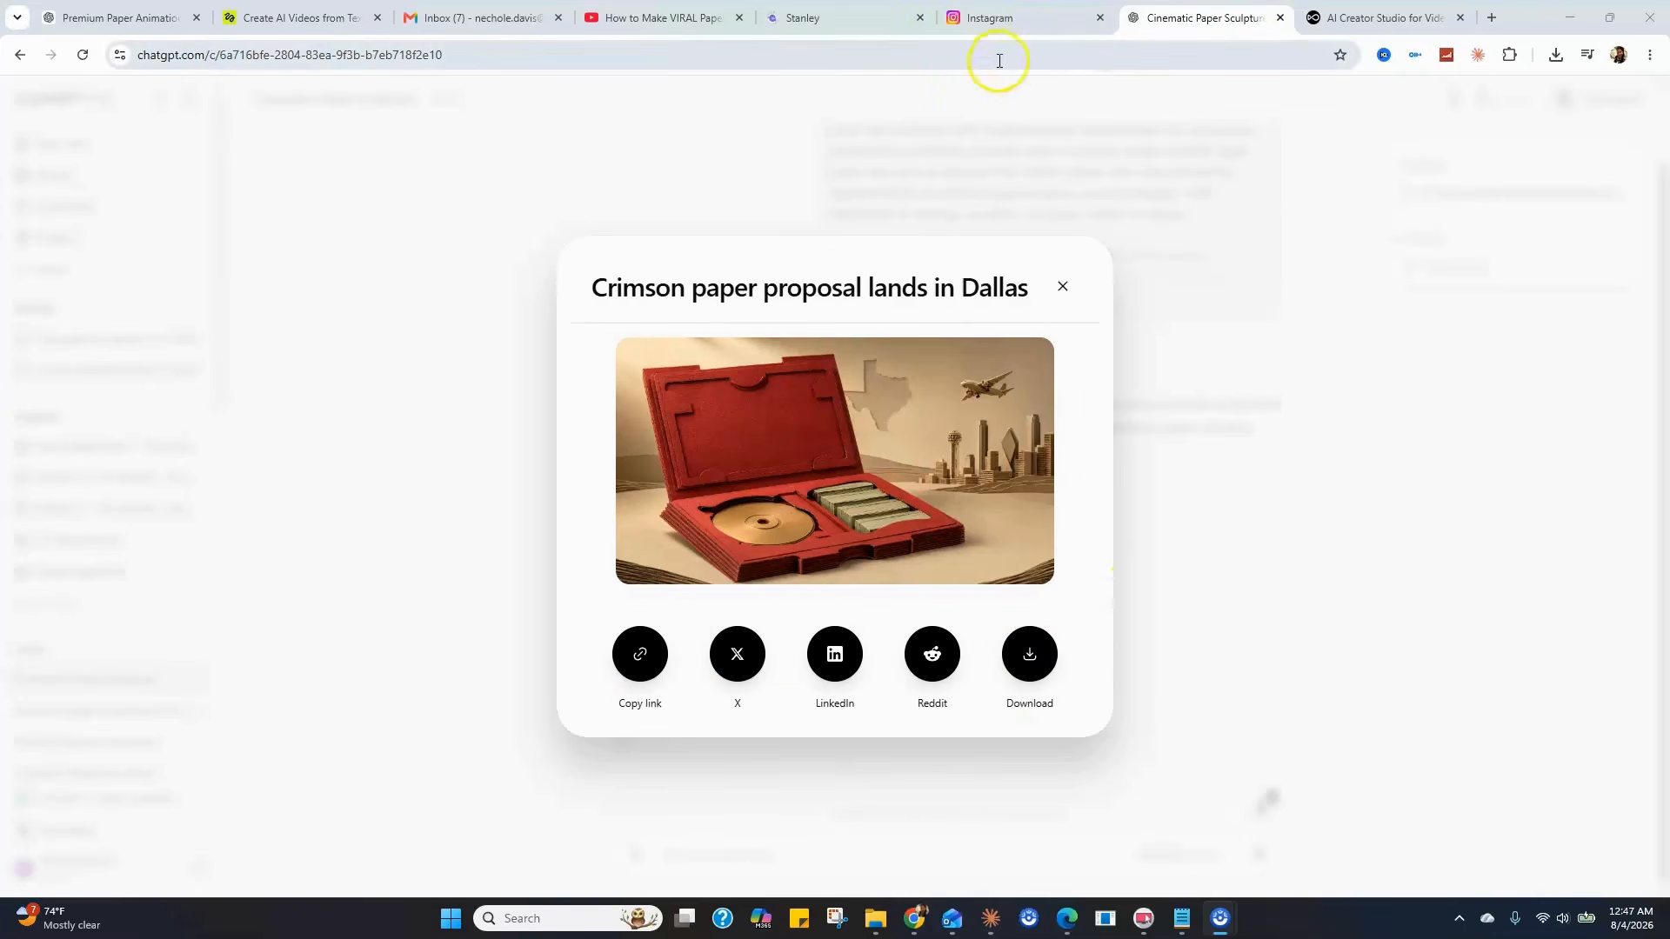
click(1340, 19)
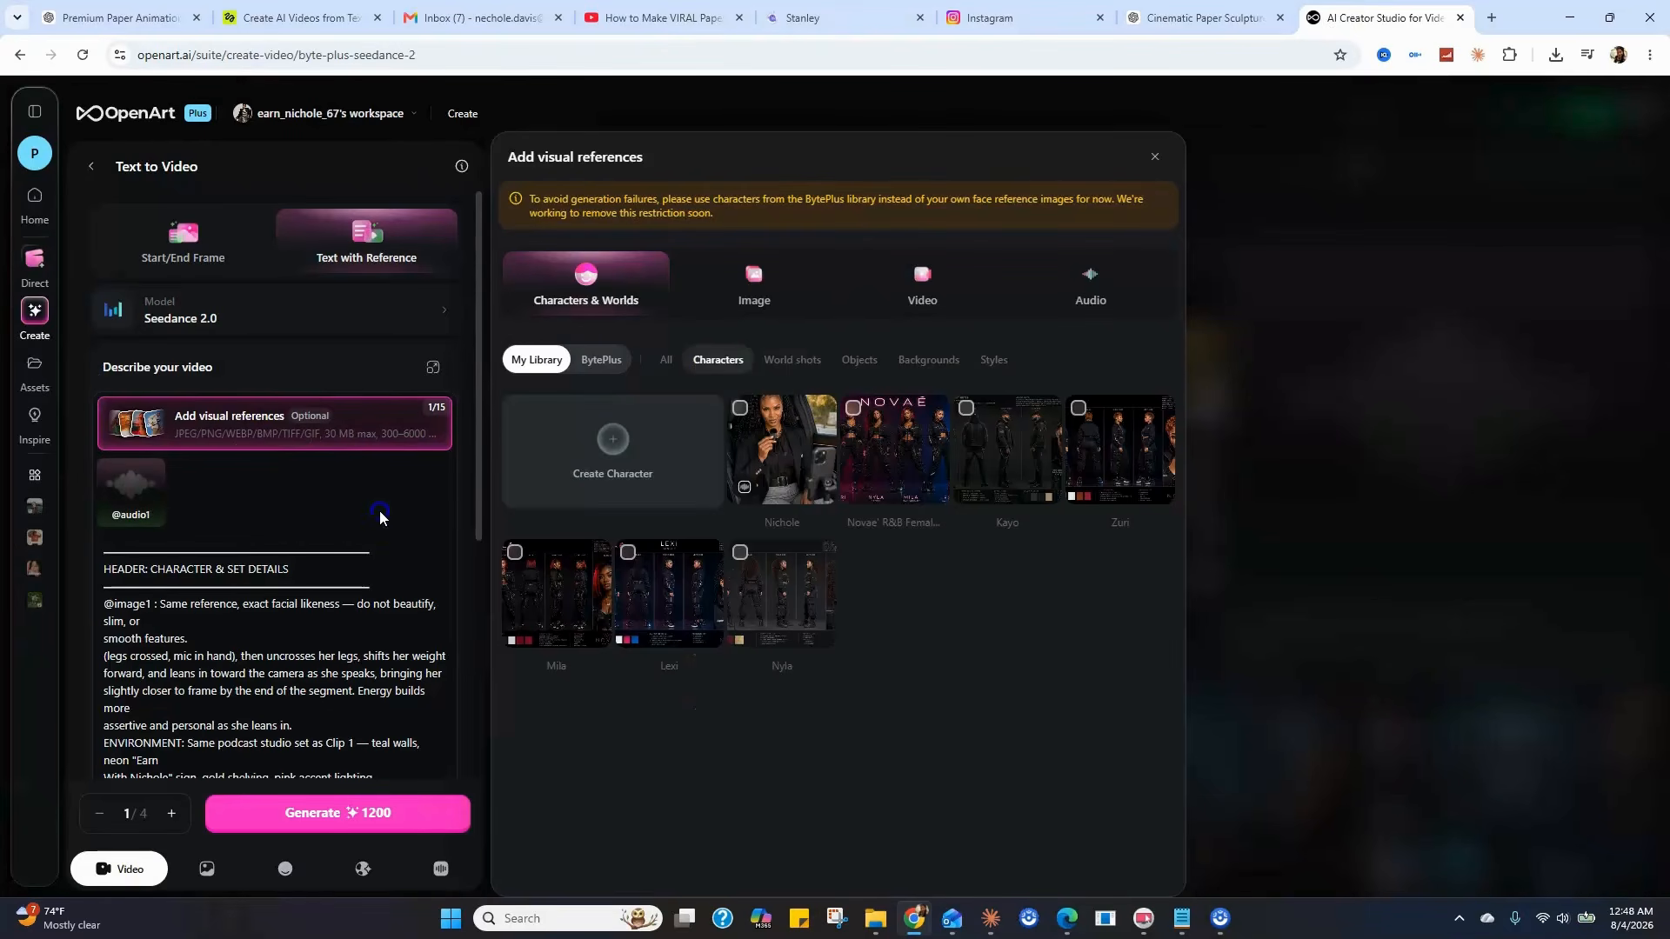
click(392, 445)
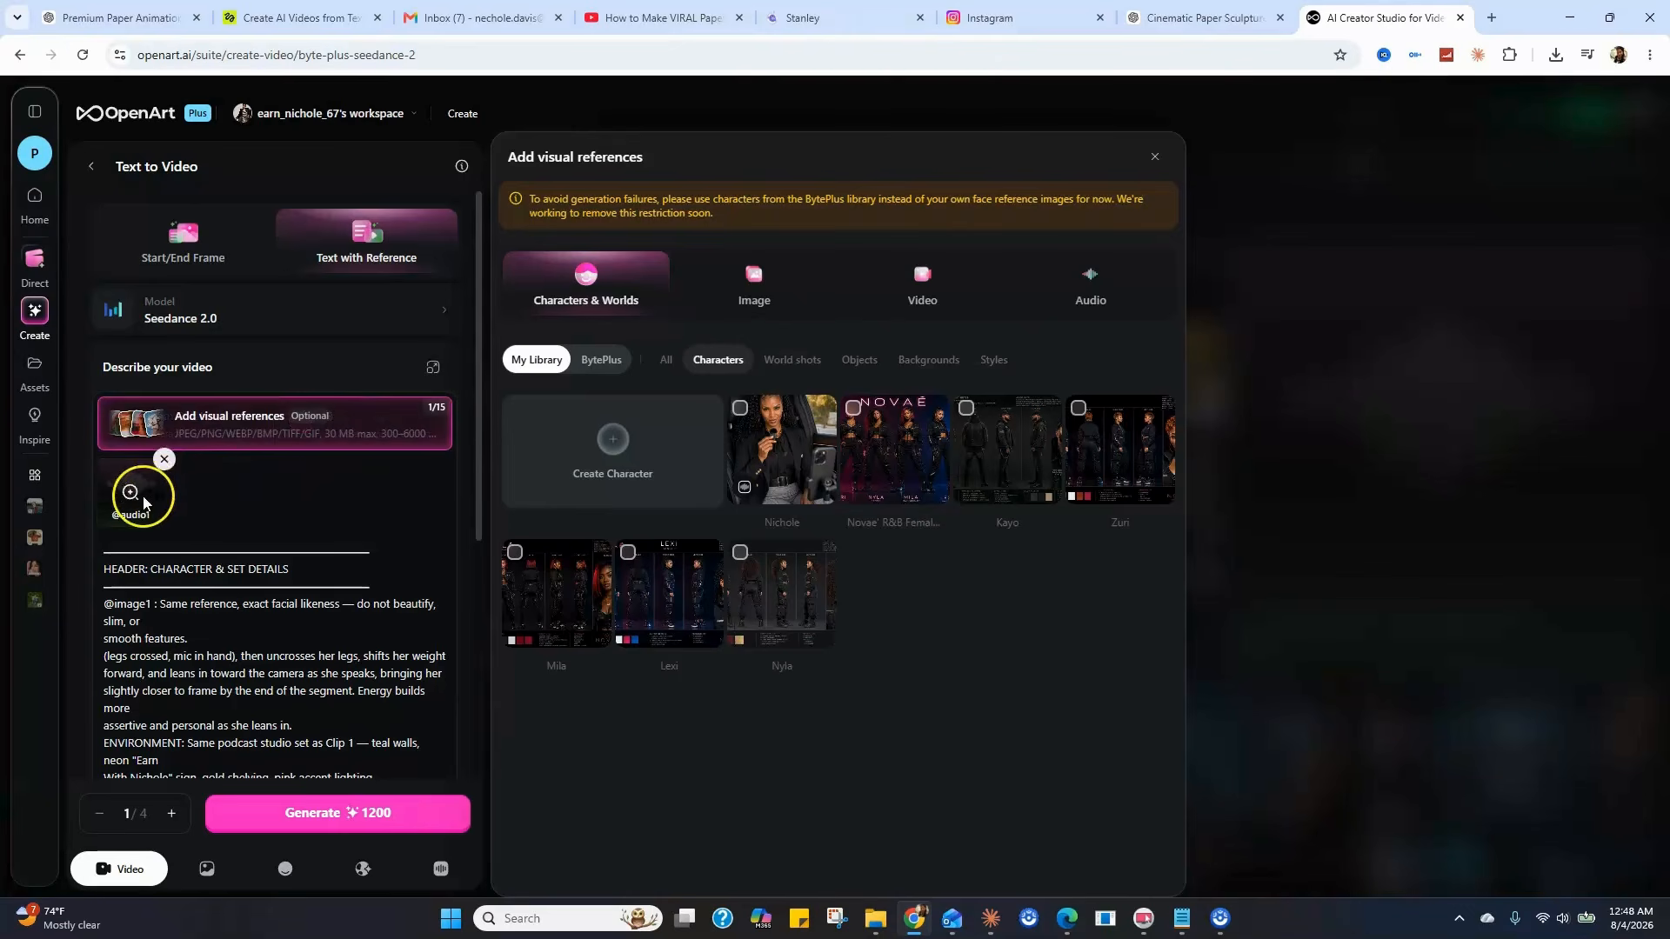
click(163, 459)
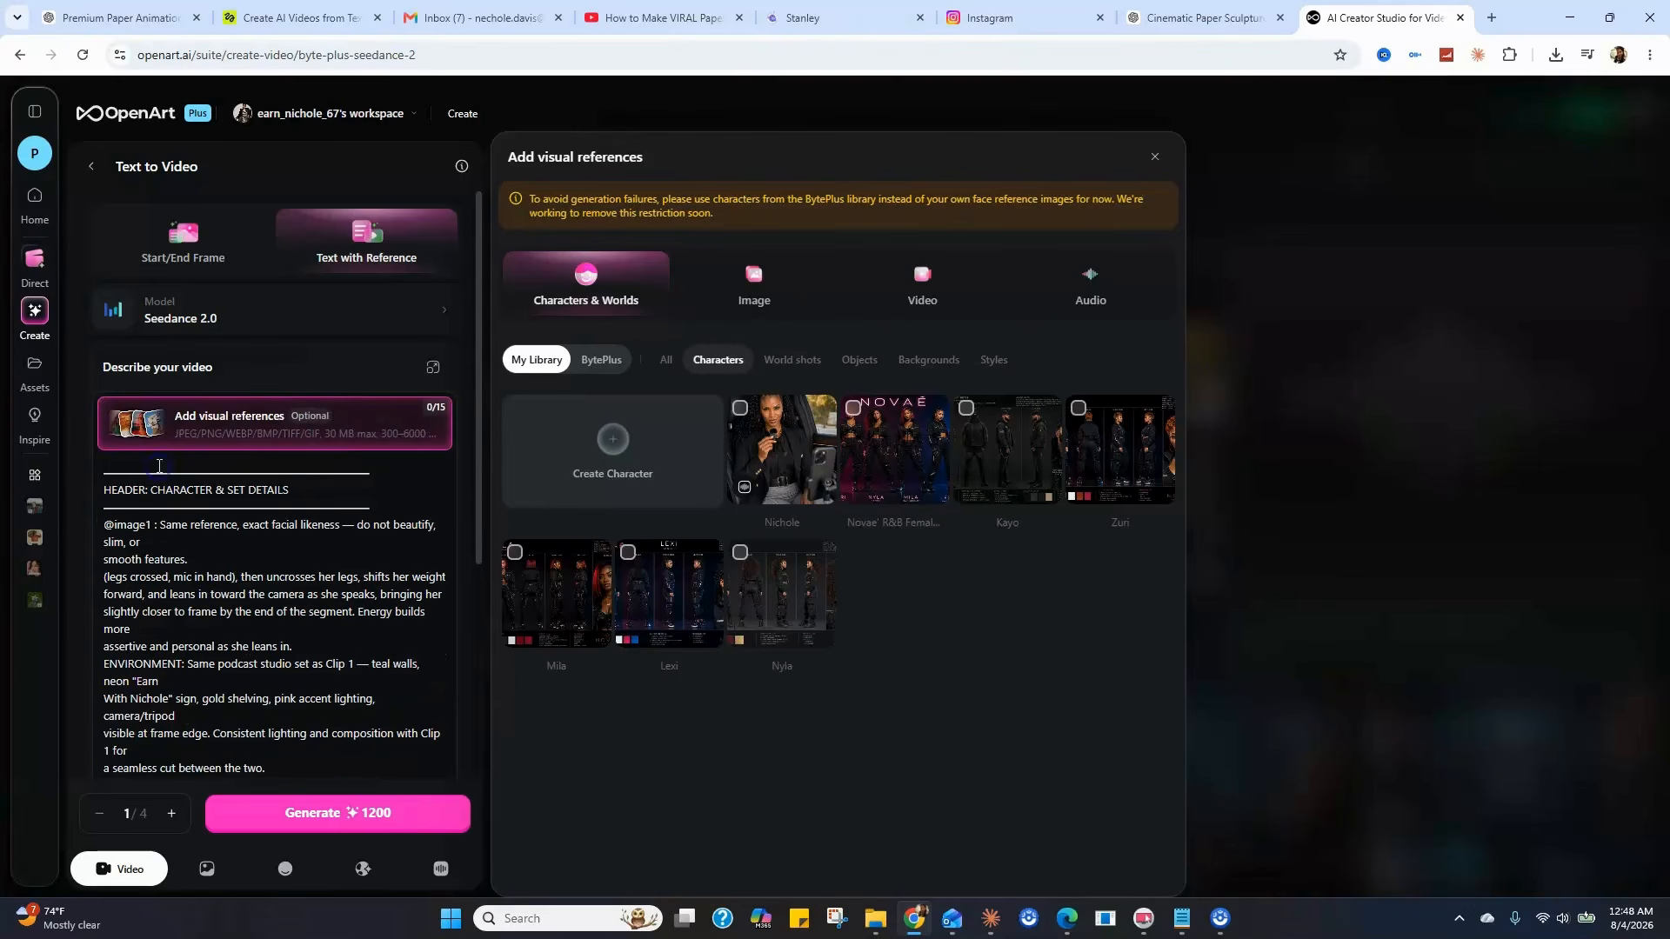
click(206, 421)
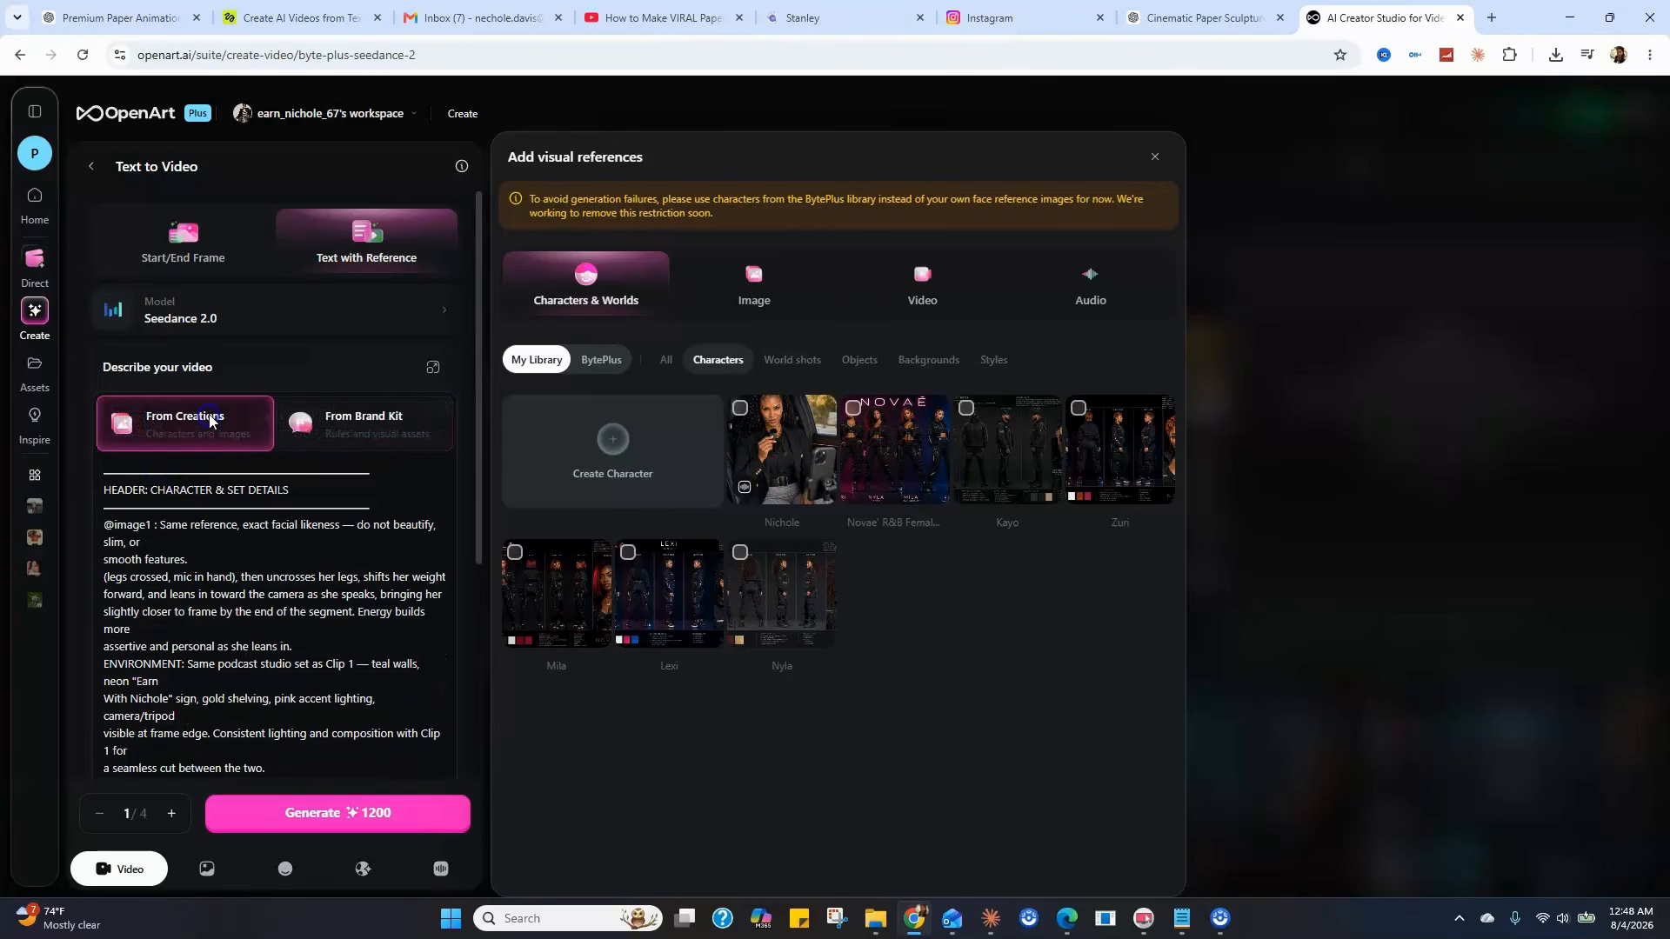
- Switch to the Premium Paper Animation Prompts chat in ChatGPT and copy the whole text of the 10-second video prompt
click(140, 14)
scroll(783, 525, down, 2)
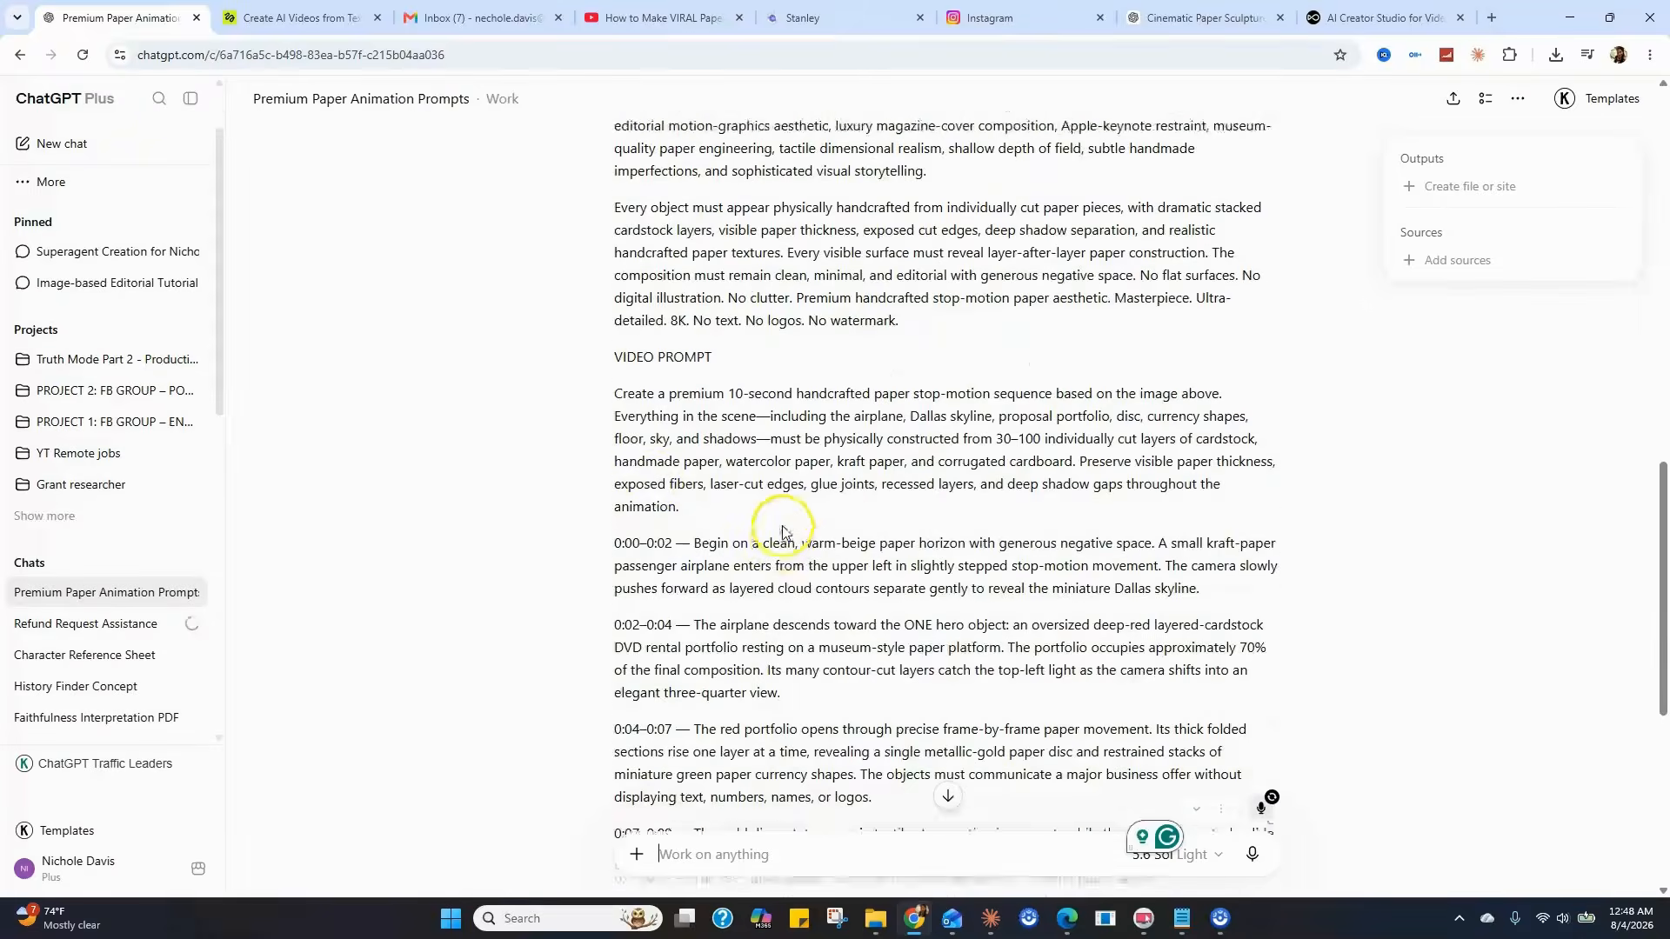
drag(611, 379, 981, 909)
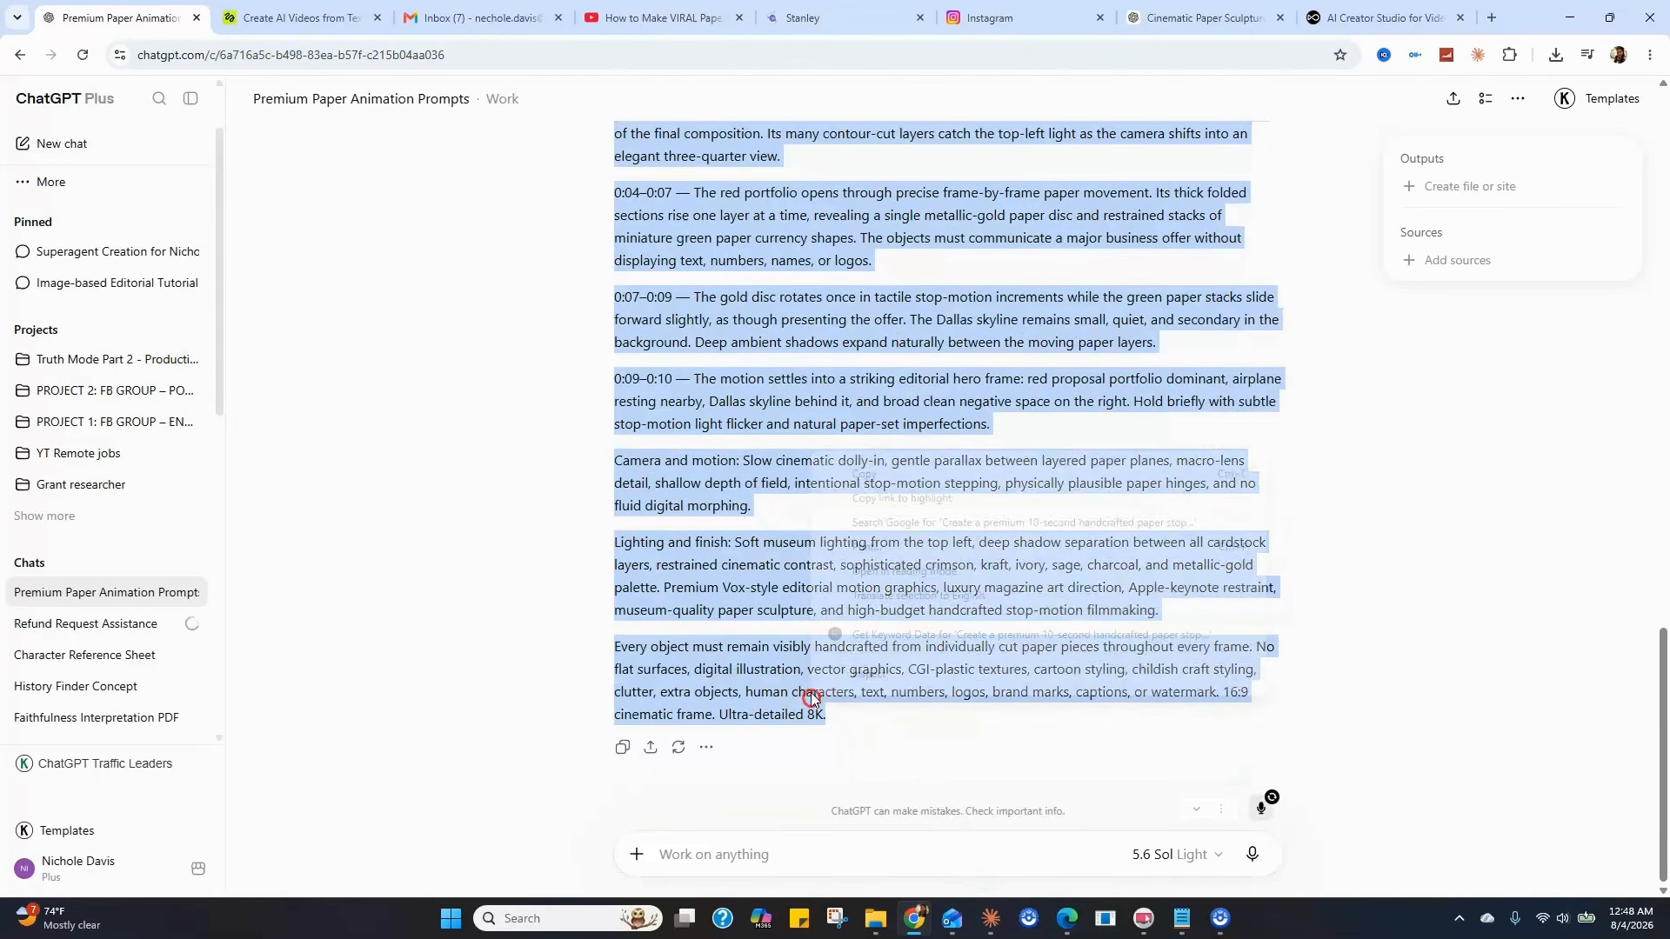
right_click(868, 464)
key(Escape)
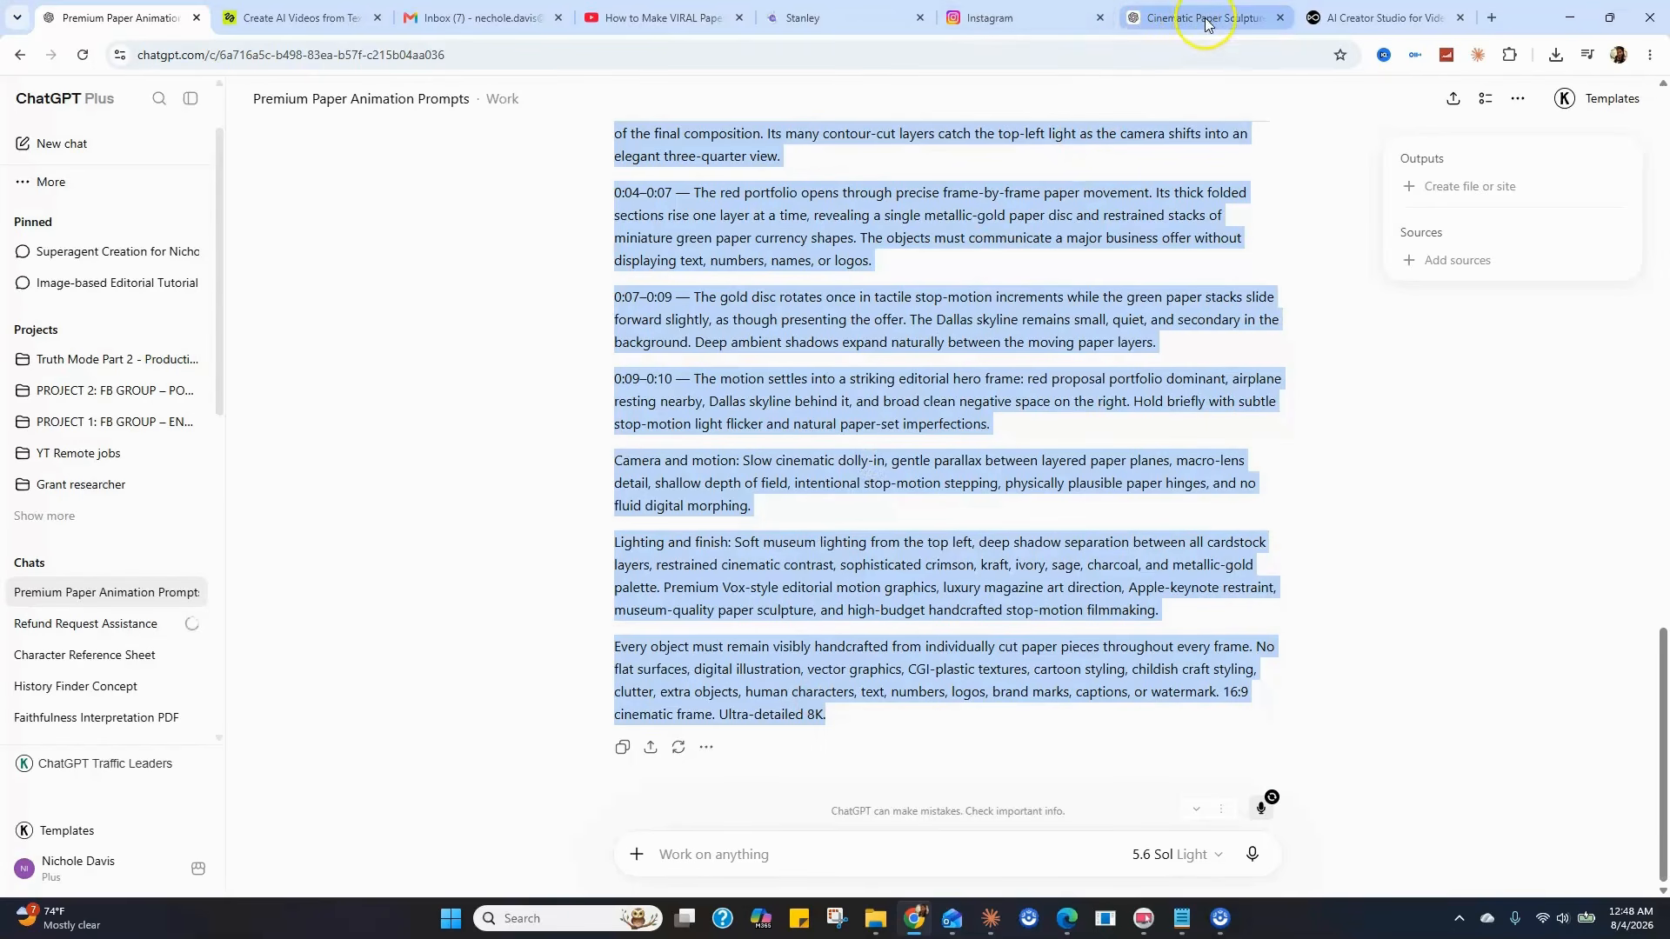
- In OpenArt, attach the uploaded red DVD portfolio image as a reference and replace the video description with the copied prompt
click(1335, 19)
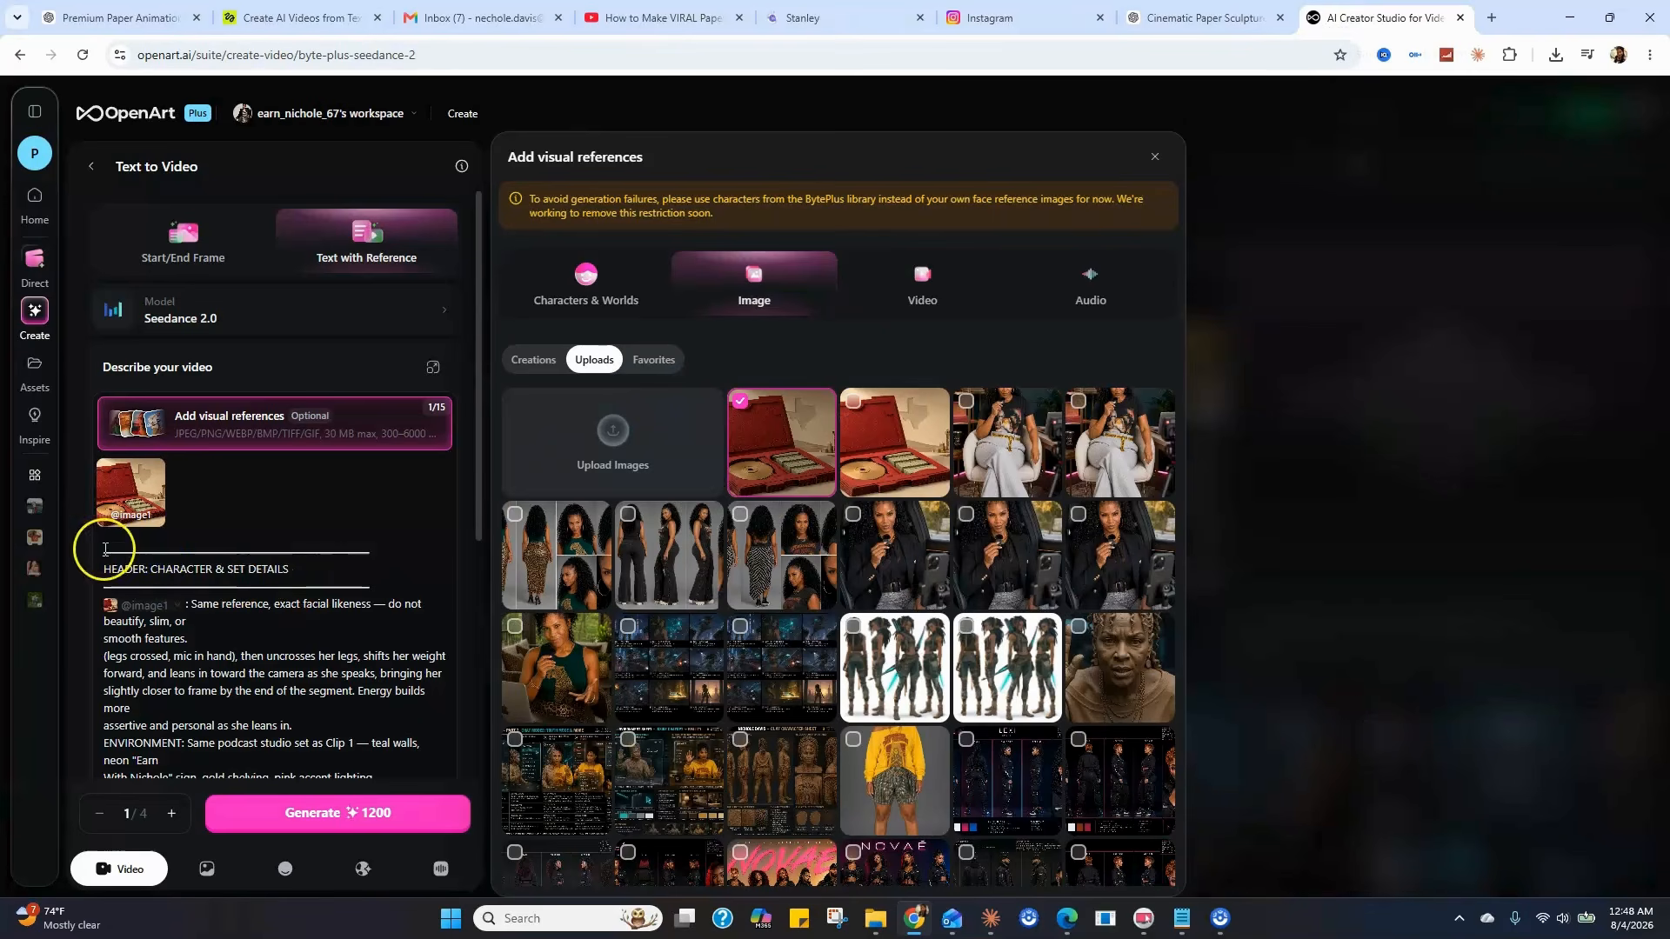
drag(104, 550, 405, 847)
key(ctrl+v)
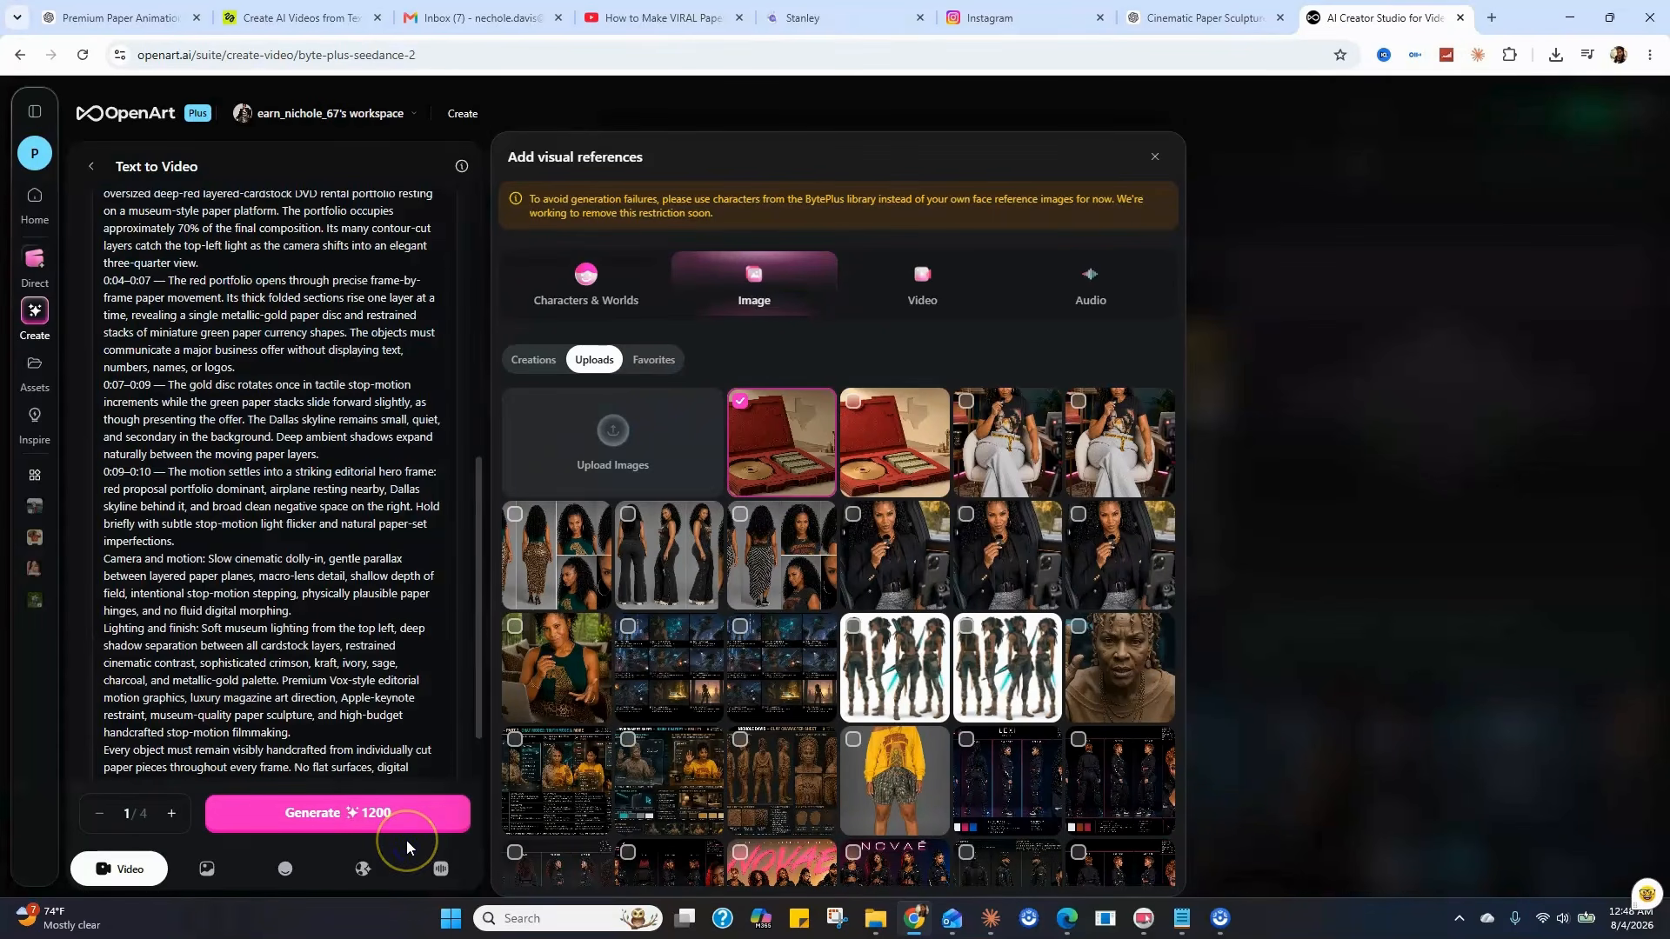
click(343, 681)
drag(477, 666, 471, 731)
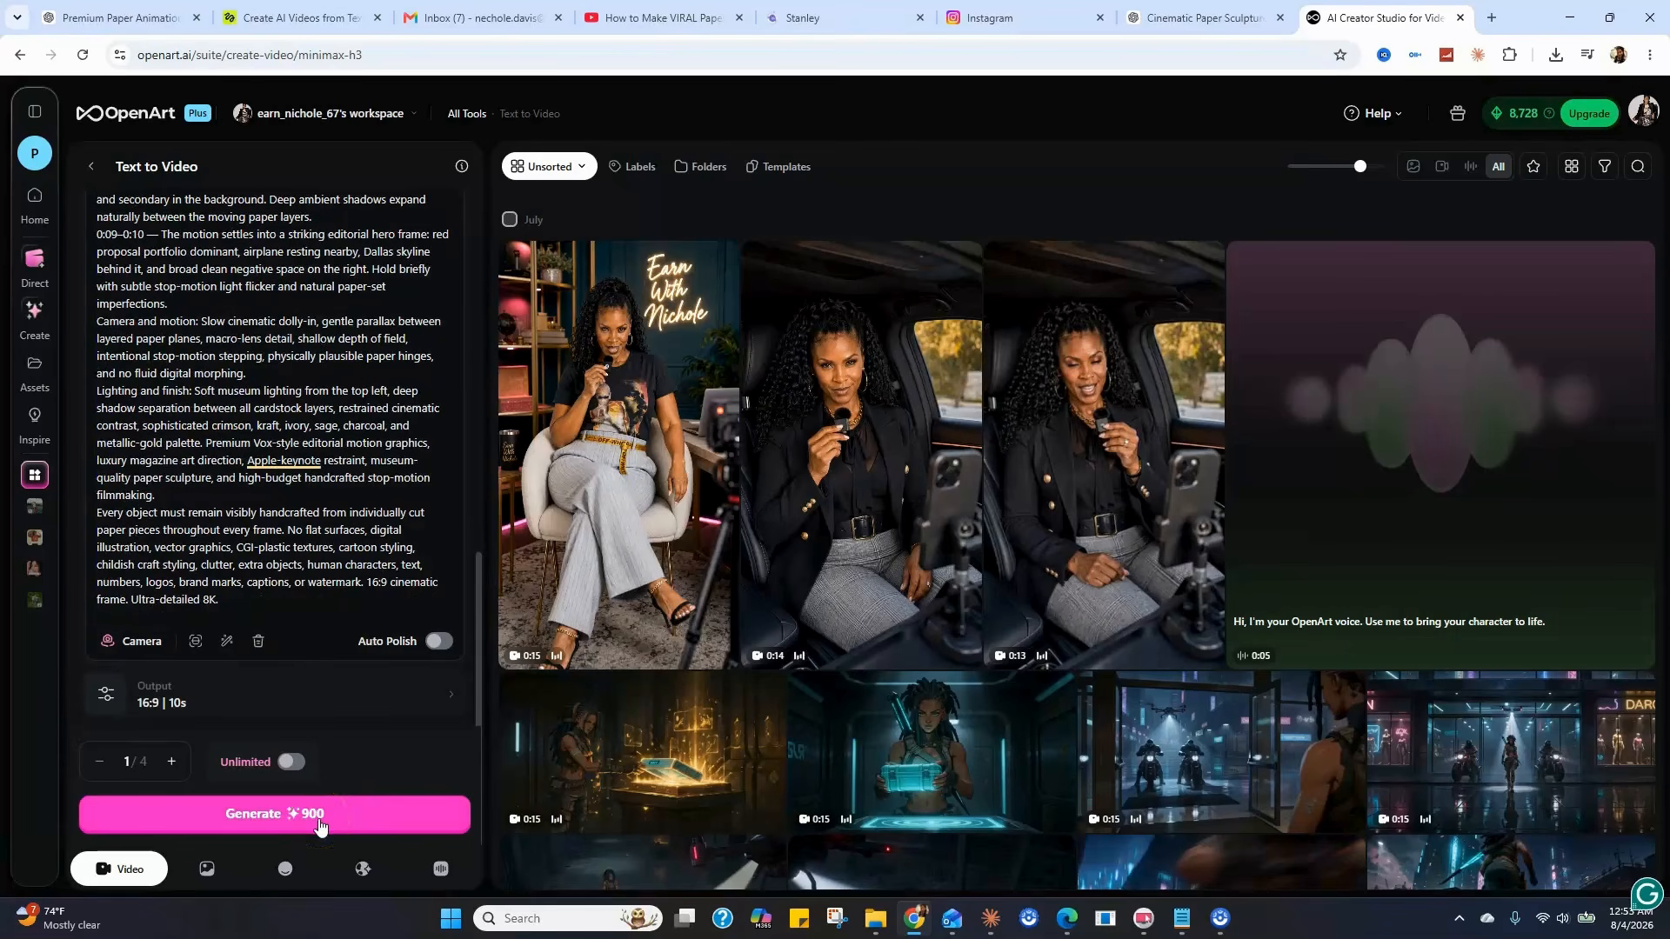
- Generate one 10-second 16:9 video with the MiniMax H3 model and open the new paper airplane clip
click(320, 824)
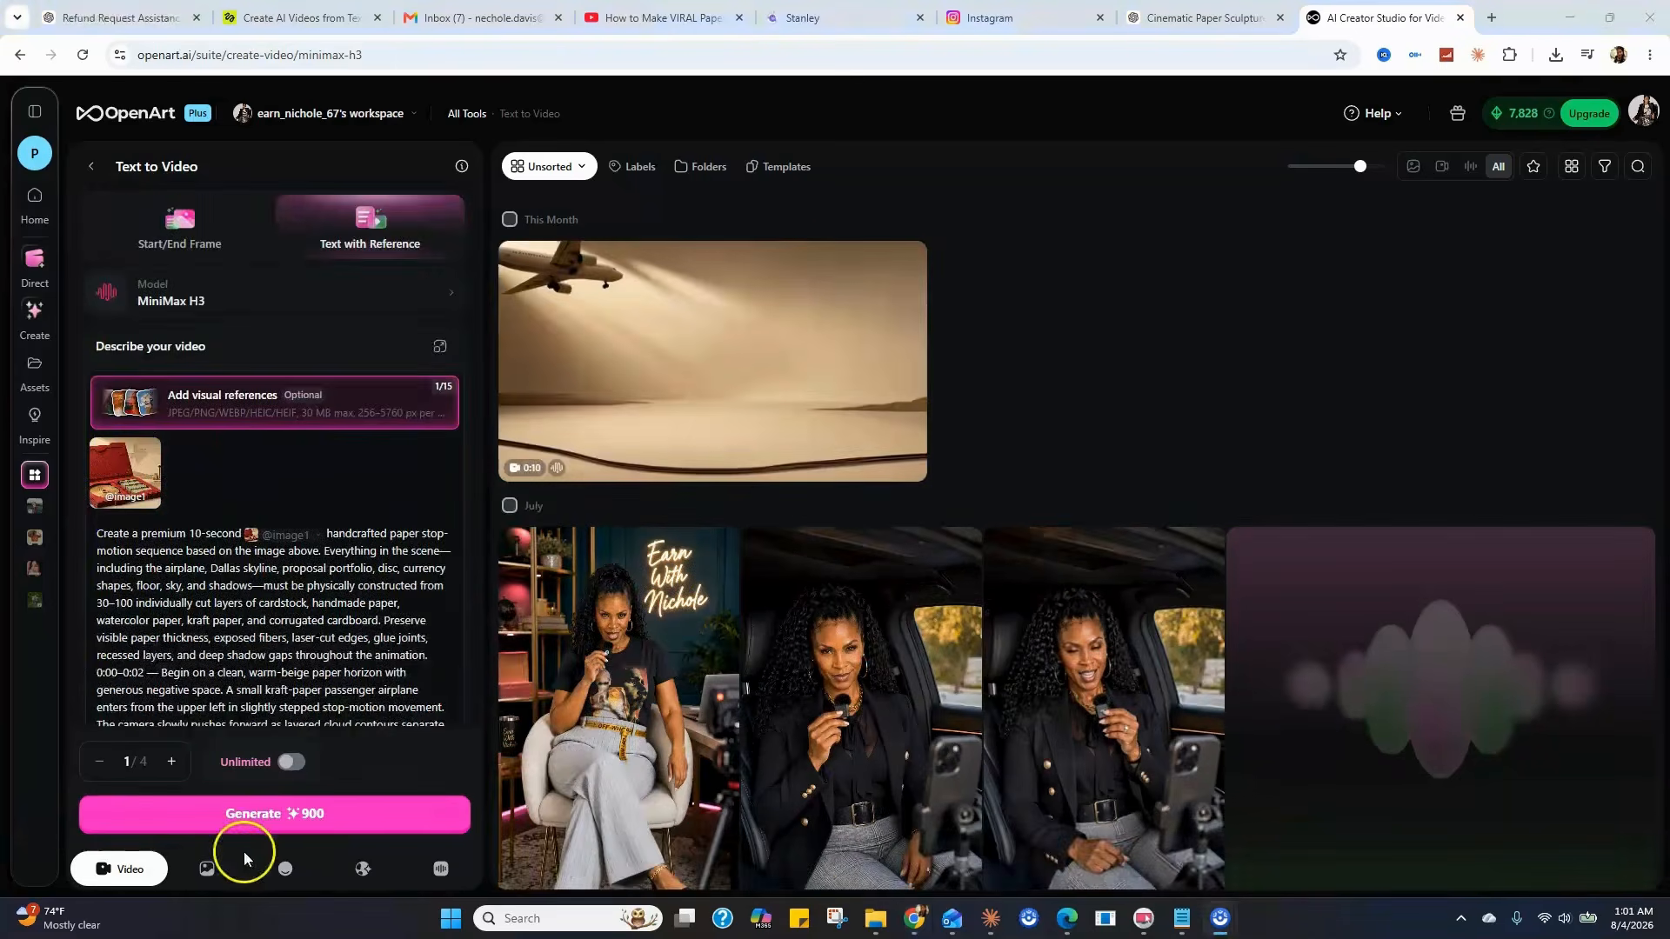
mouse_move(731, 448)
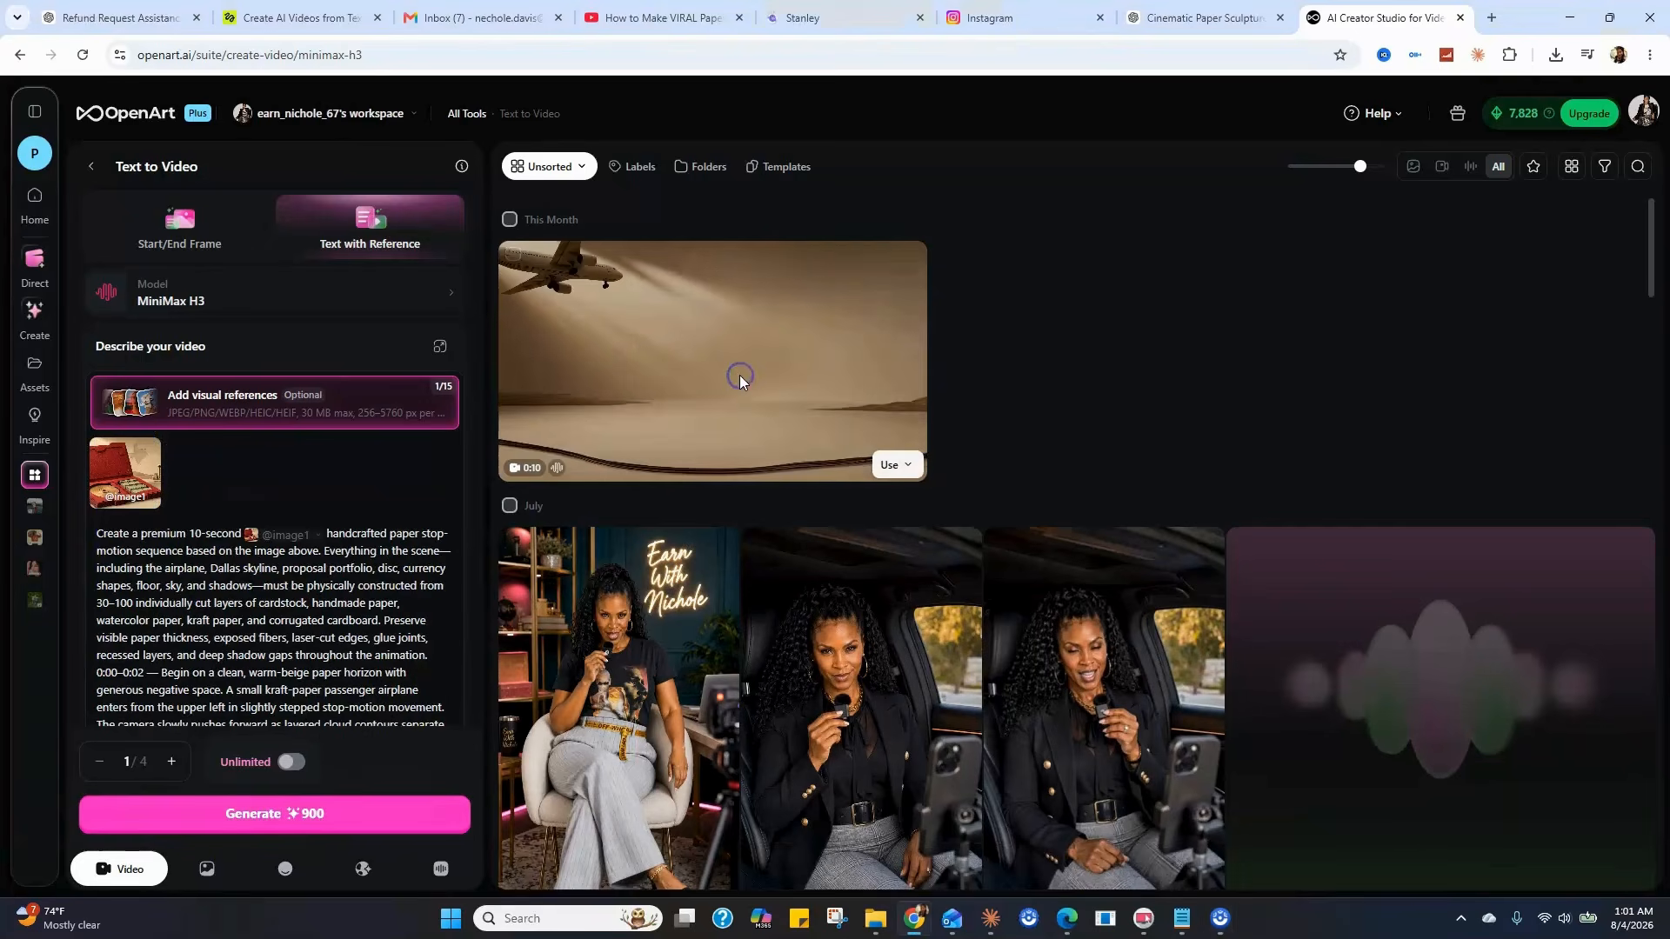
click(739, 378)
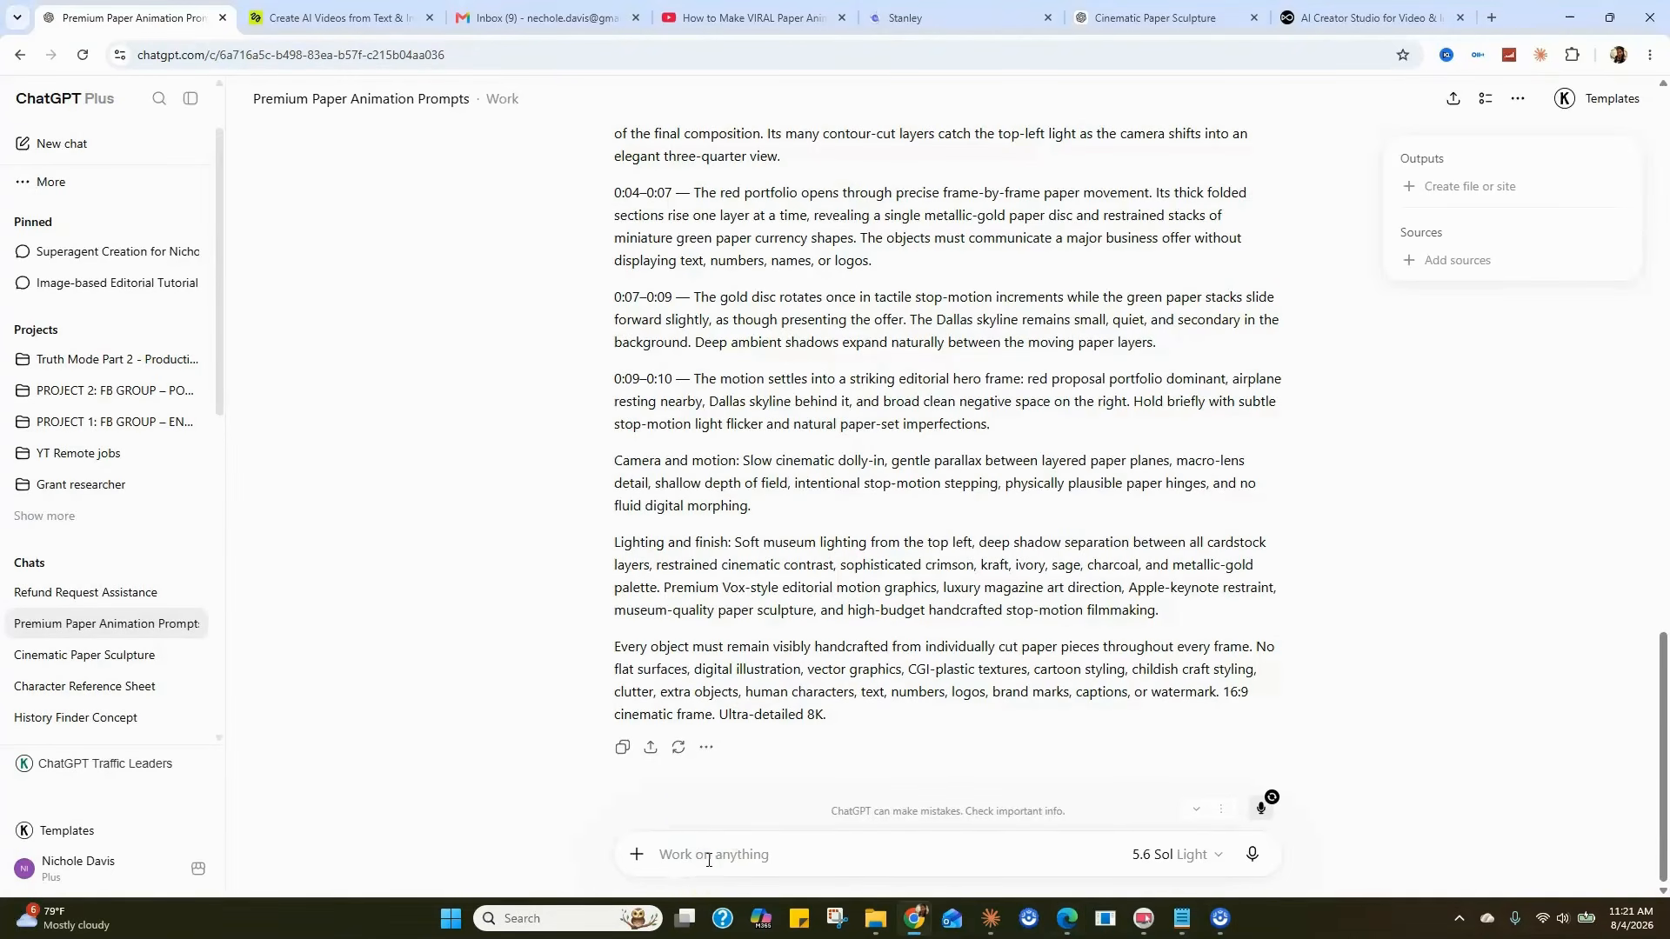
- In ChatGPT, submit "The company they pitched to was Blockbuster — the undisputed king of video rentals, with over nine thousand stores and billions in revenue."
text(The company they pitched to was Blockbuster — the undisputed king of video rentals, with over nine thousand stores and billions in revenue.)
key(Return)
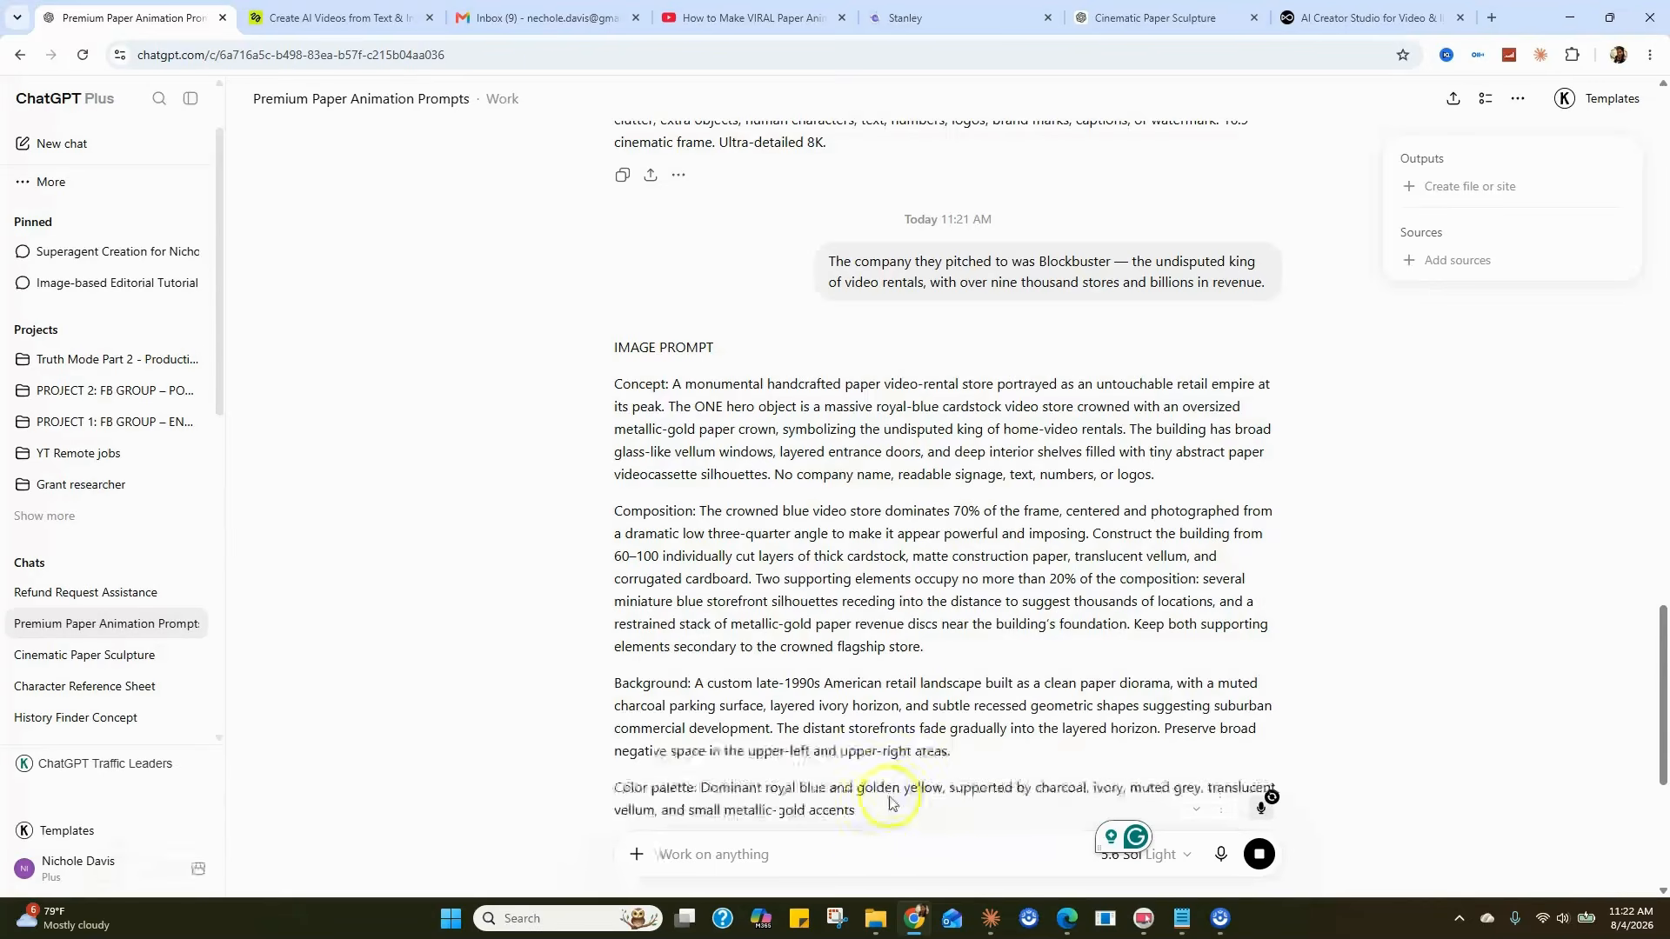
scroll(1115, 694, down, 6)
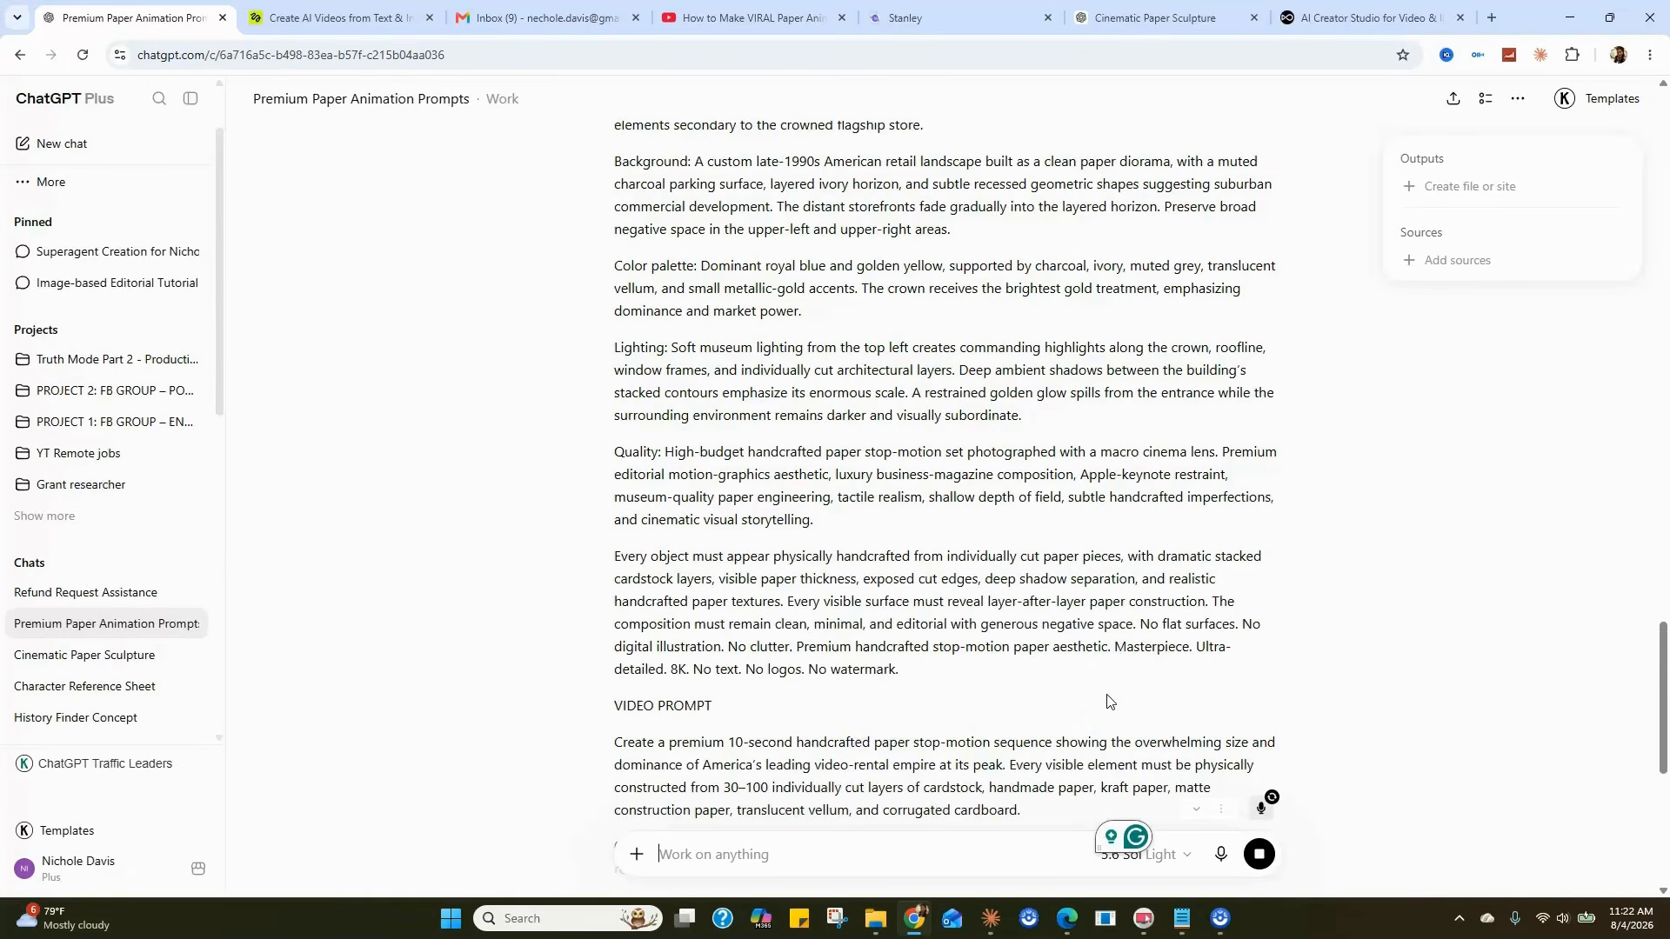
scroll(626, 559, up, 6)
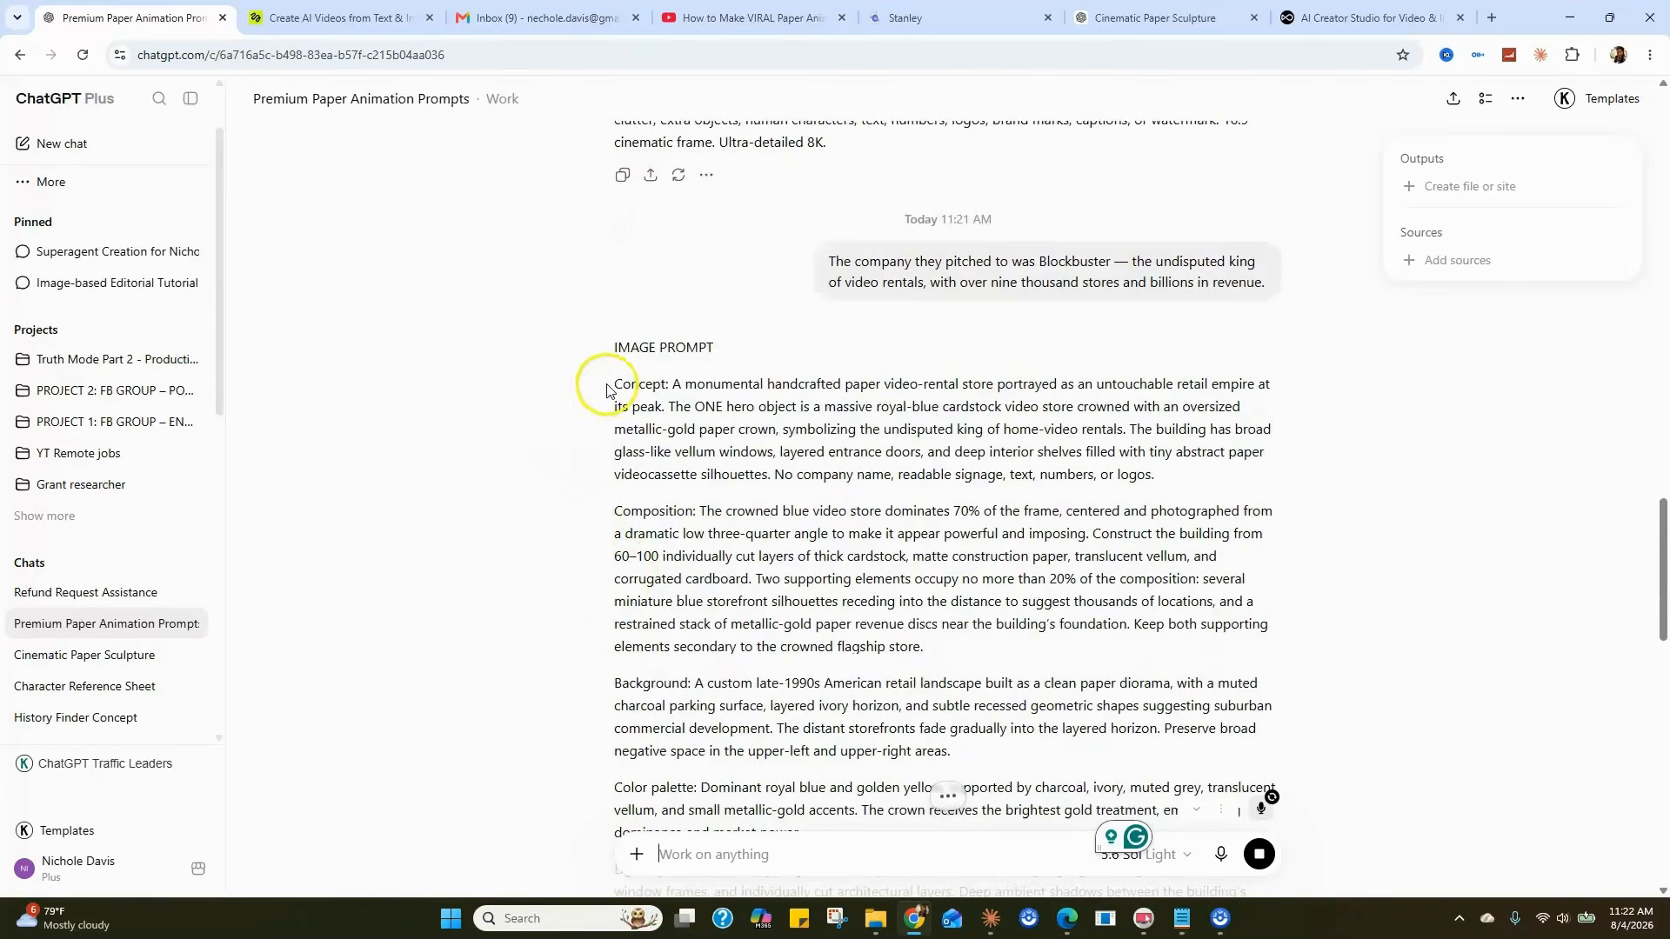
- Copy the crowned video store image prompt and submit it in the Cinematic Paper Sculpture chat
mouse_move(615, 377)
mouse_down()
mouse_move(1131, 822)
mouse_move(696, 666)
mouse_move(790, 520)
mouse_move(900, 628)
mouse_up()
right_click(830, 600)
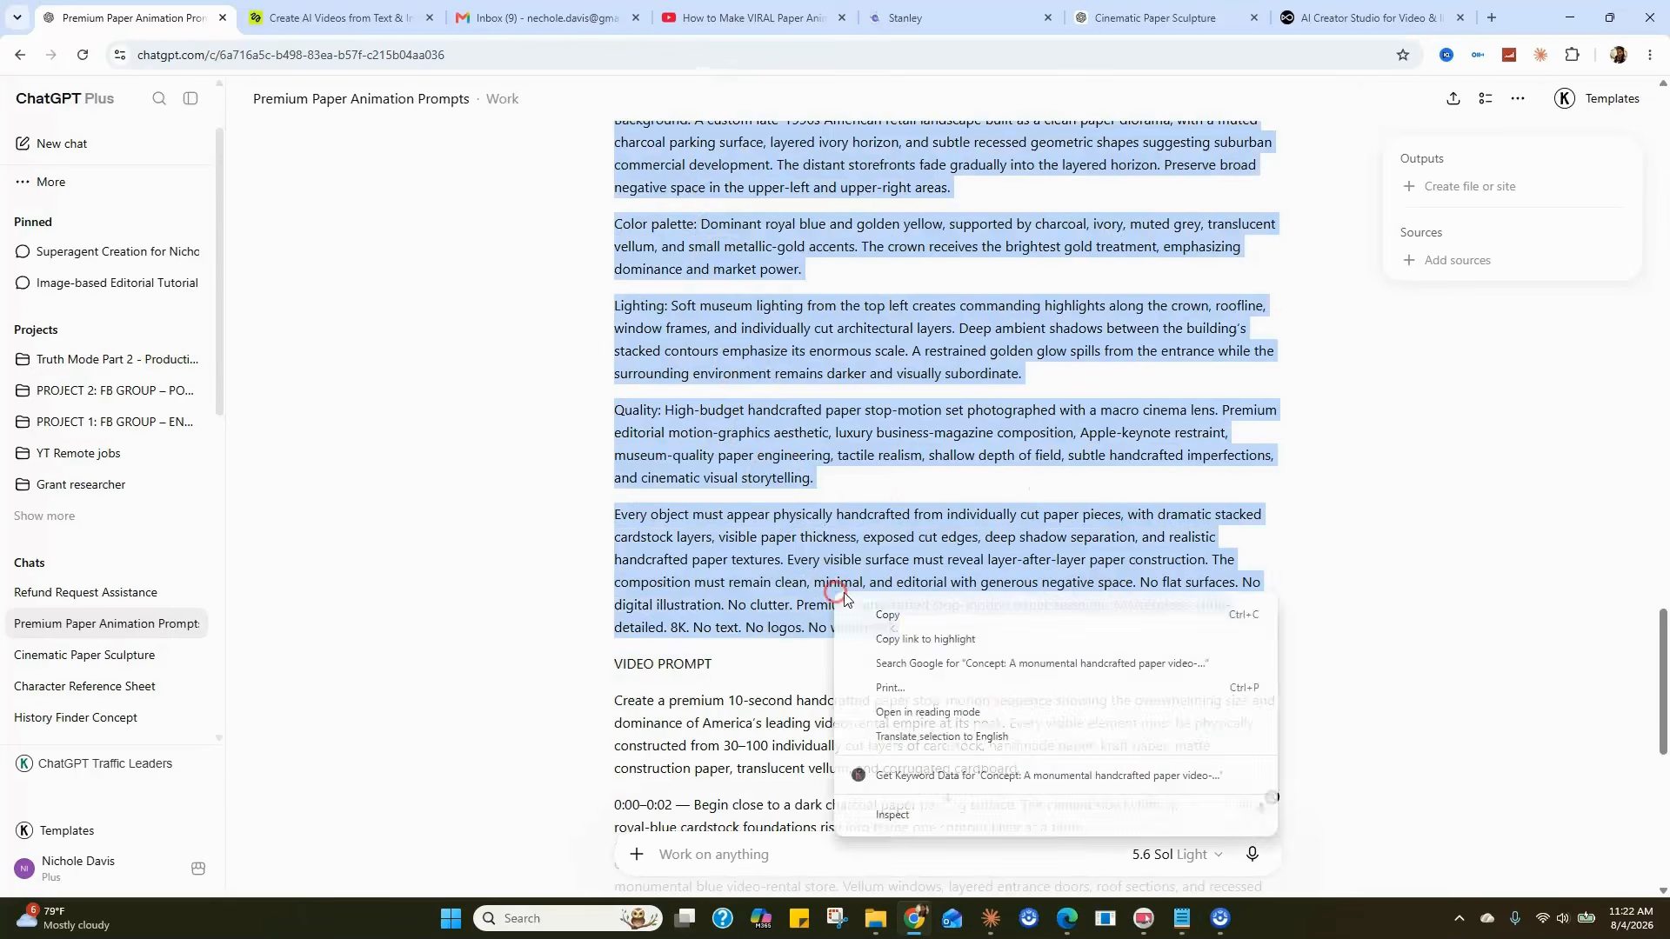
click(879, 617)
click(1166, 25)
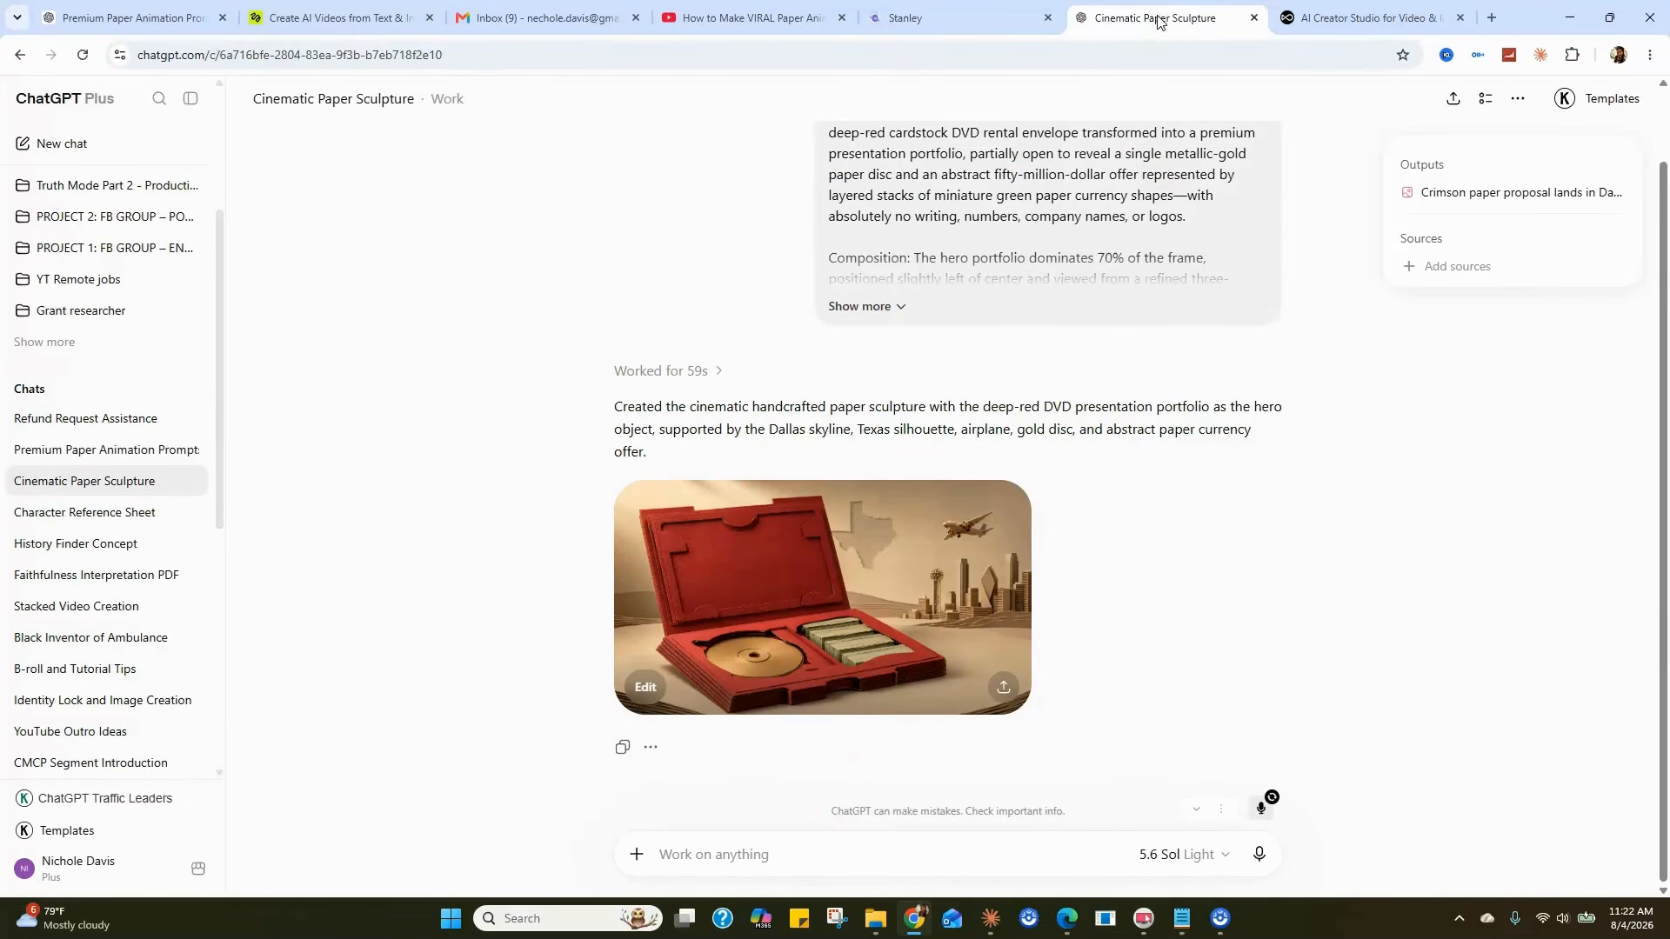
key(ctrl+v)
click(1259, 854)
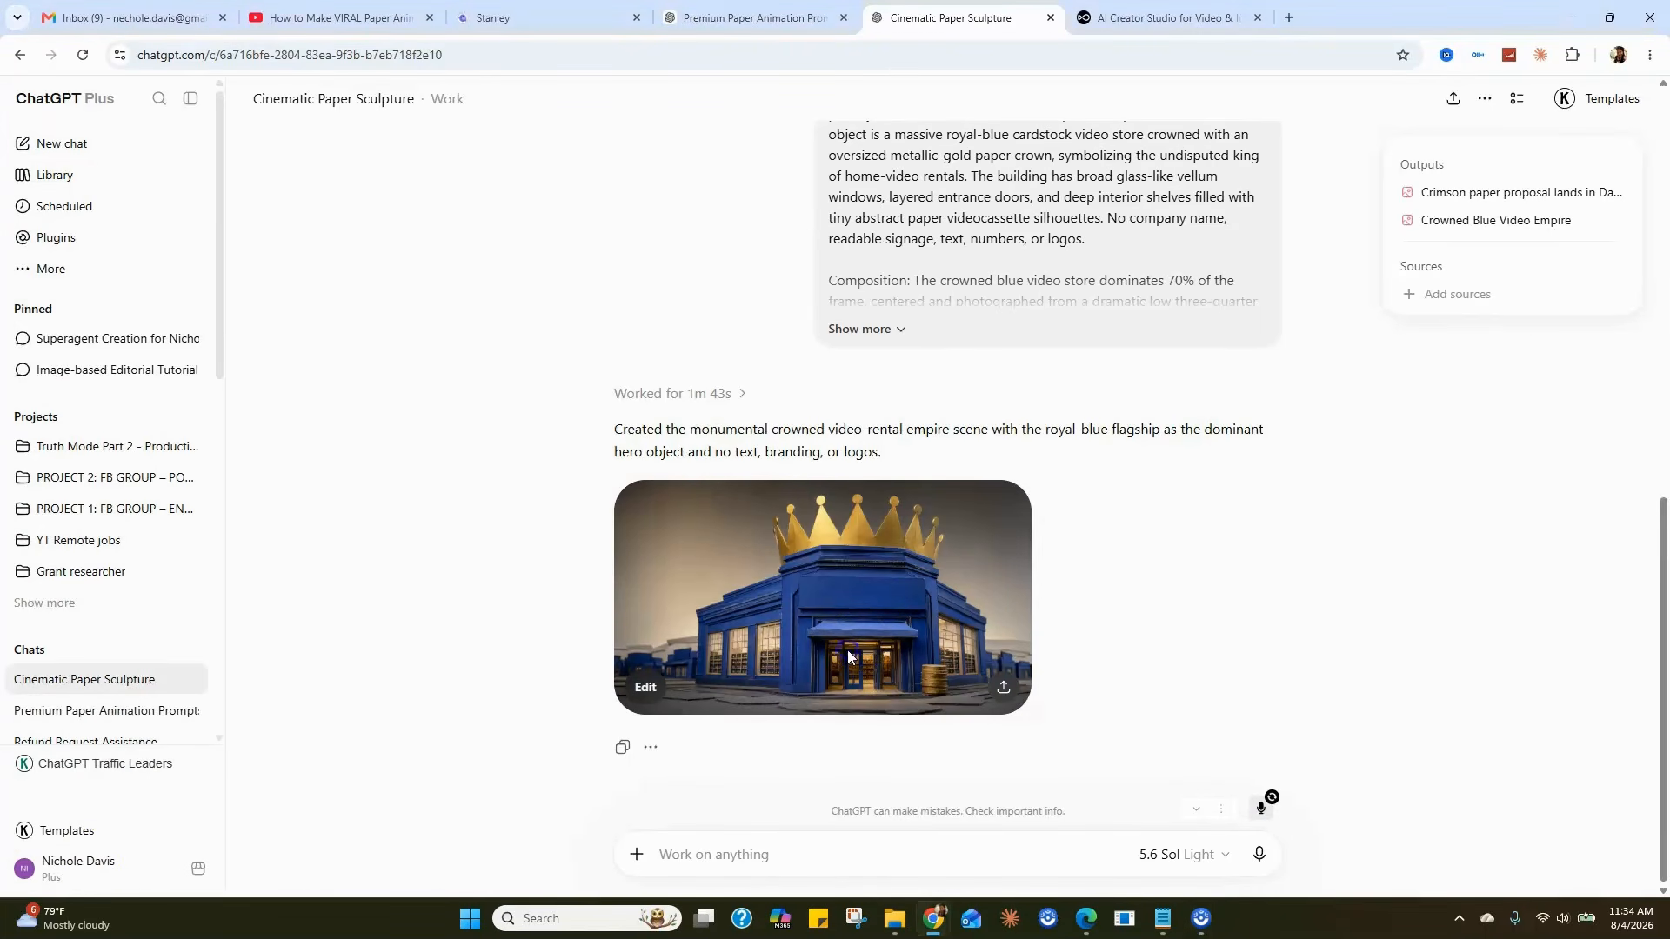
- Download the generated image of the blue paper video store with the gold crown
click(1003, 686)
click(1030, 656)
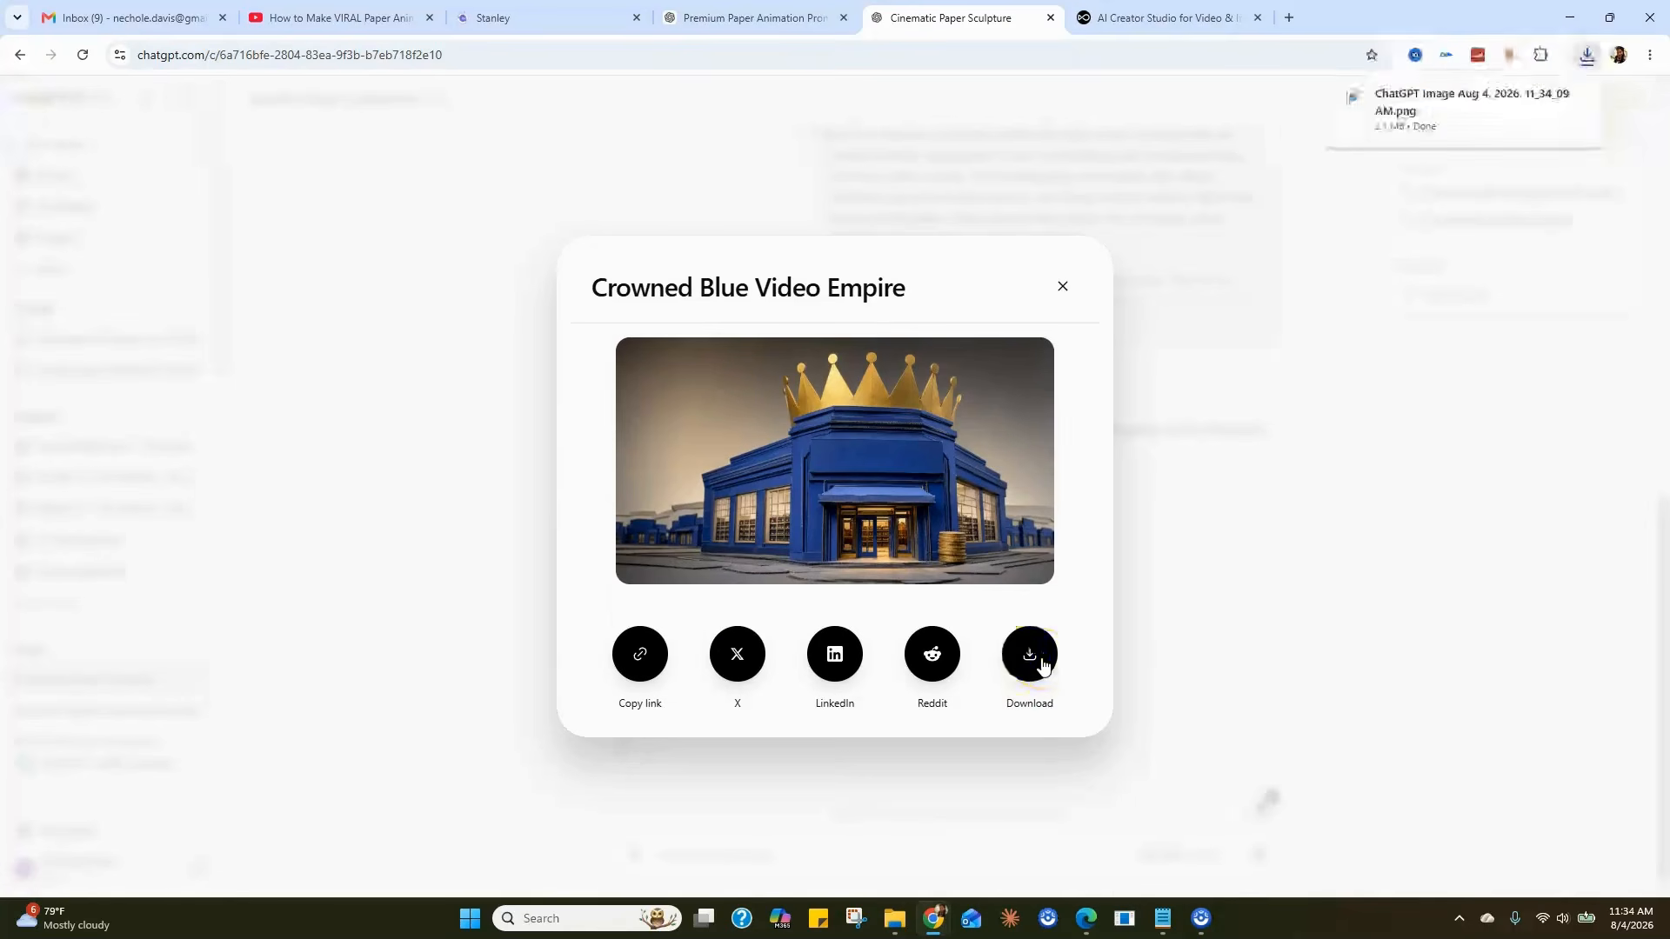
- Copy the crowned video store's video prompt from the Premium Paper Animation Prompts chat
click(773, 20)
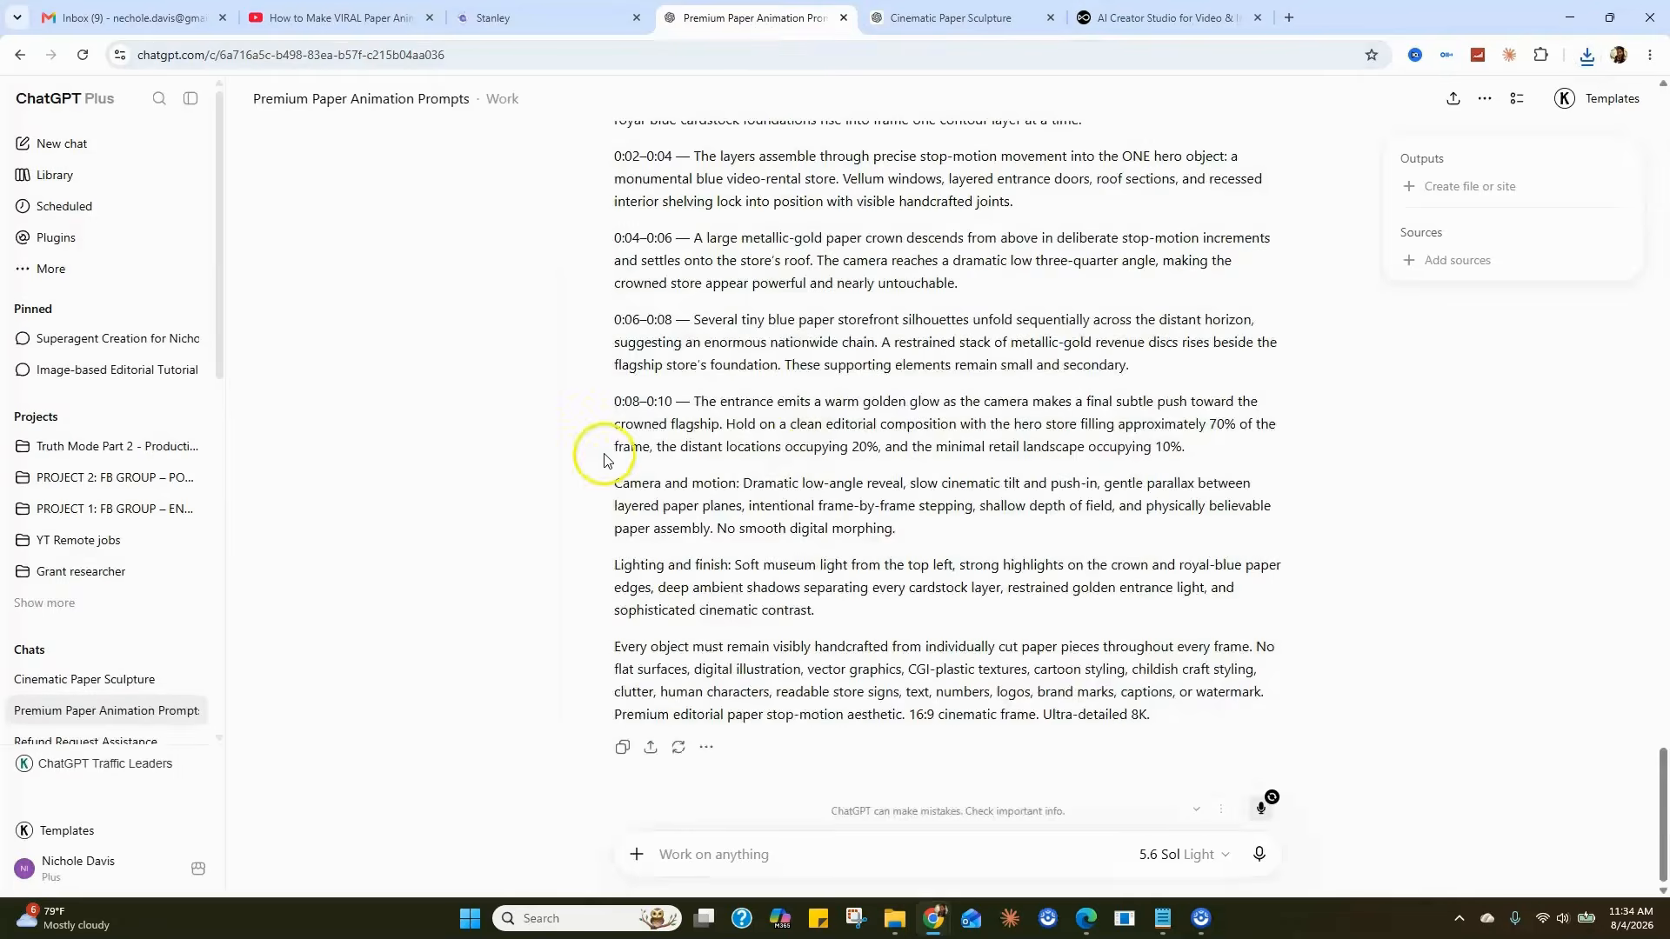
drag(622, 424, 1188, 741)
right_click(1075, 441)
click(1109, 455)
- In OpenArt, remove the red portfolio reference image and change the video model to MiniMax H3
click(1157, 17)
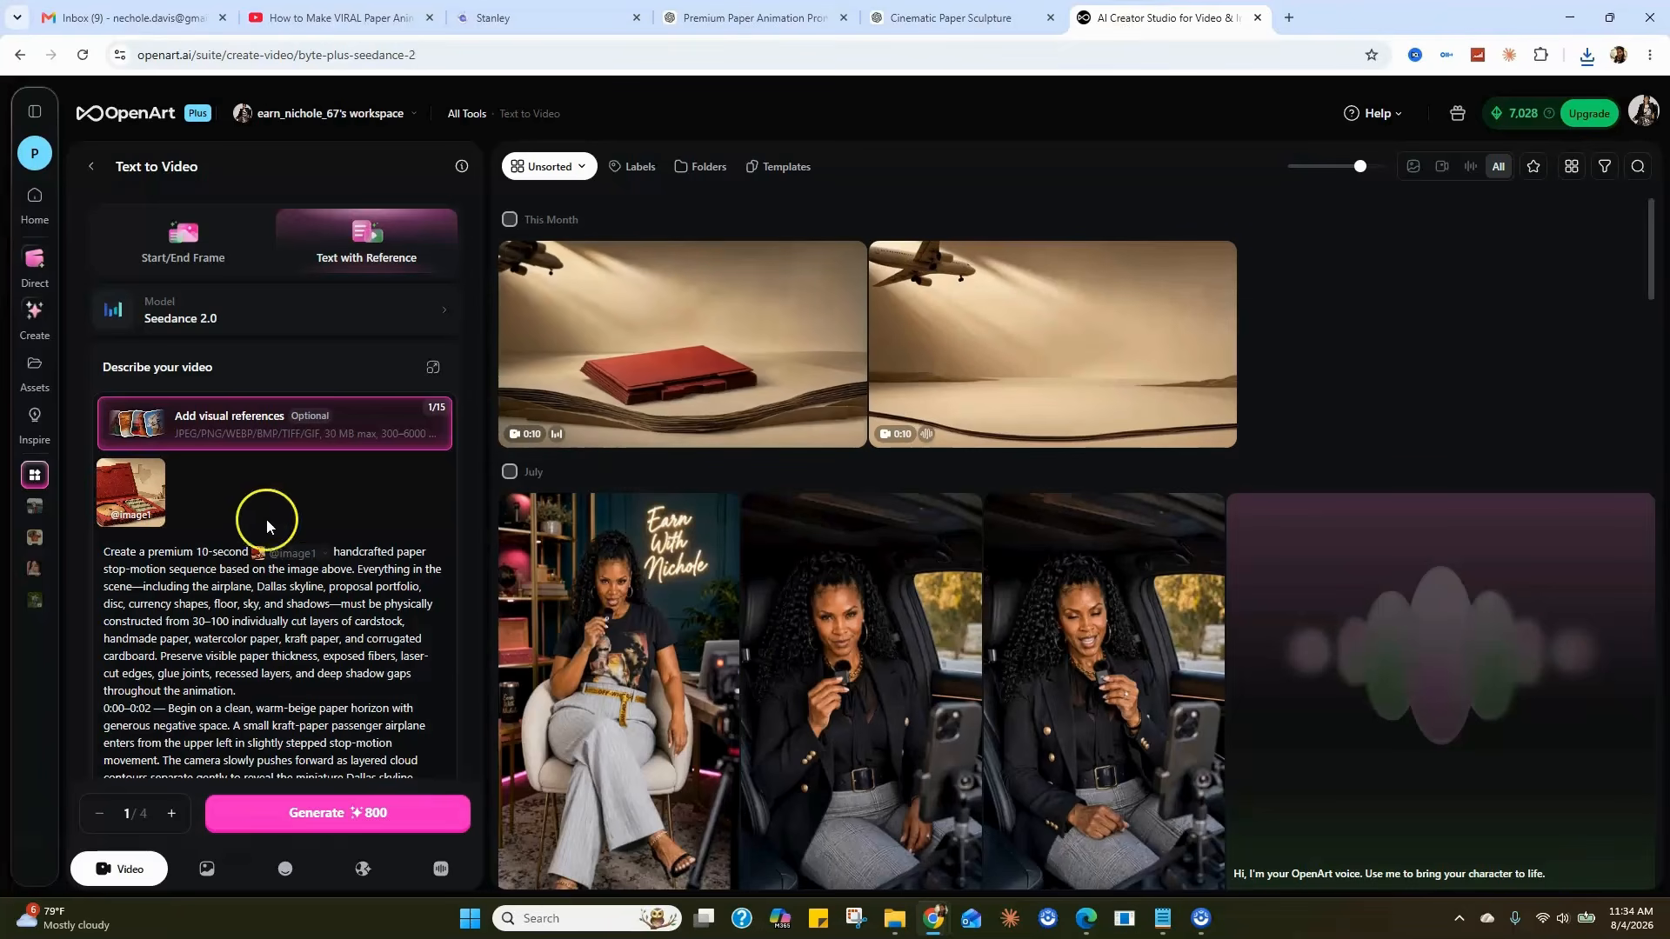
click(164, 460)
click(267, 468)
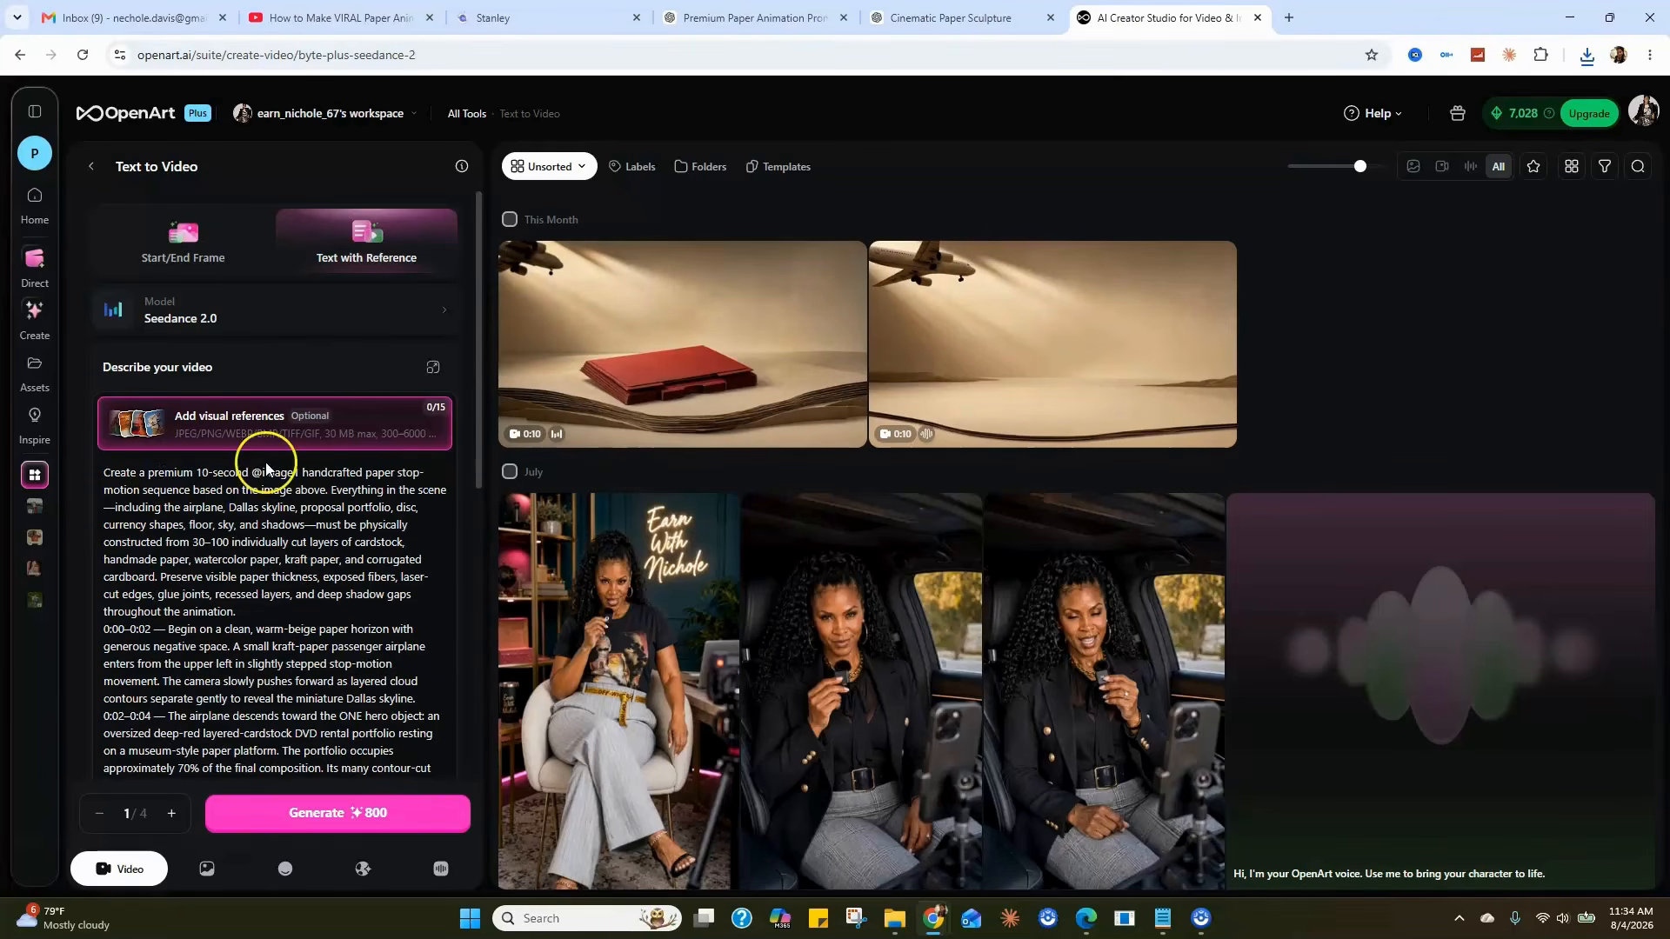
click(253, 306)
click(617, 496)
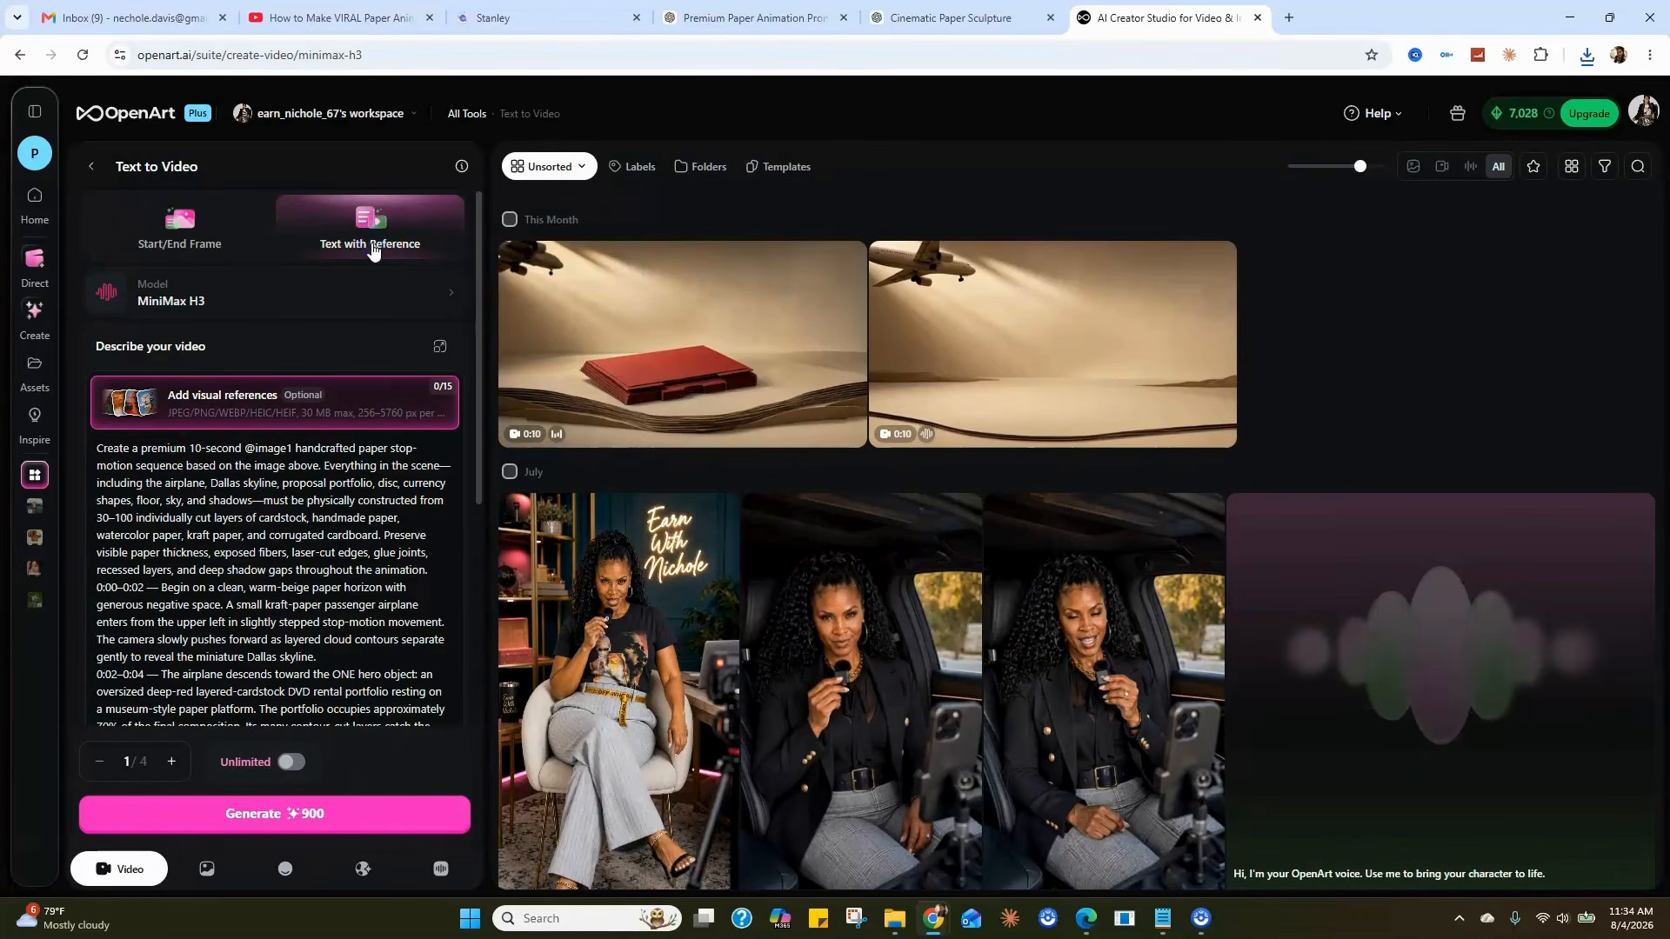
- Upload the downloaded crowned blue video store image as the visual reference
click(274, 412)
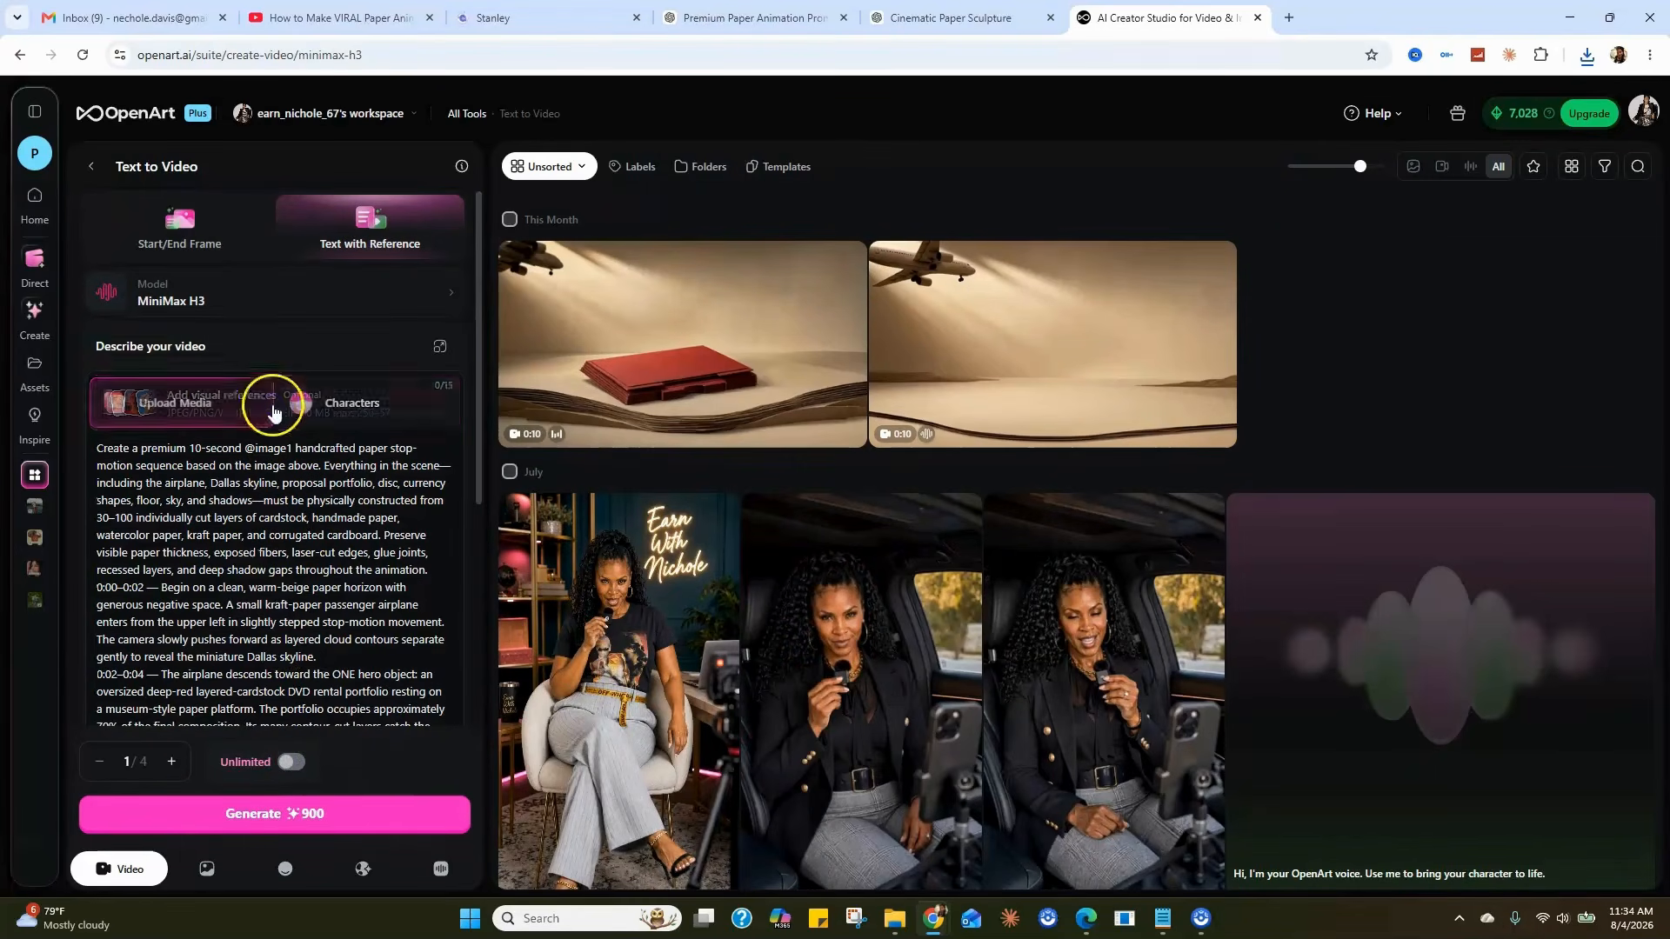
click(274, 411)
click(613, 365)
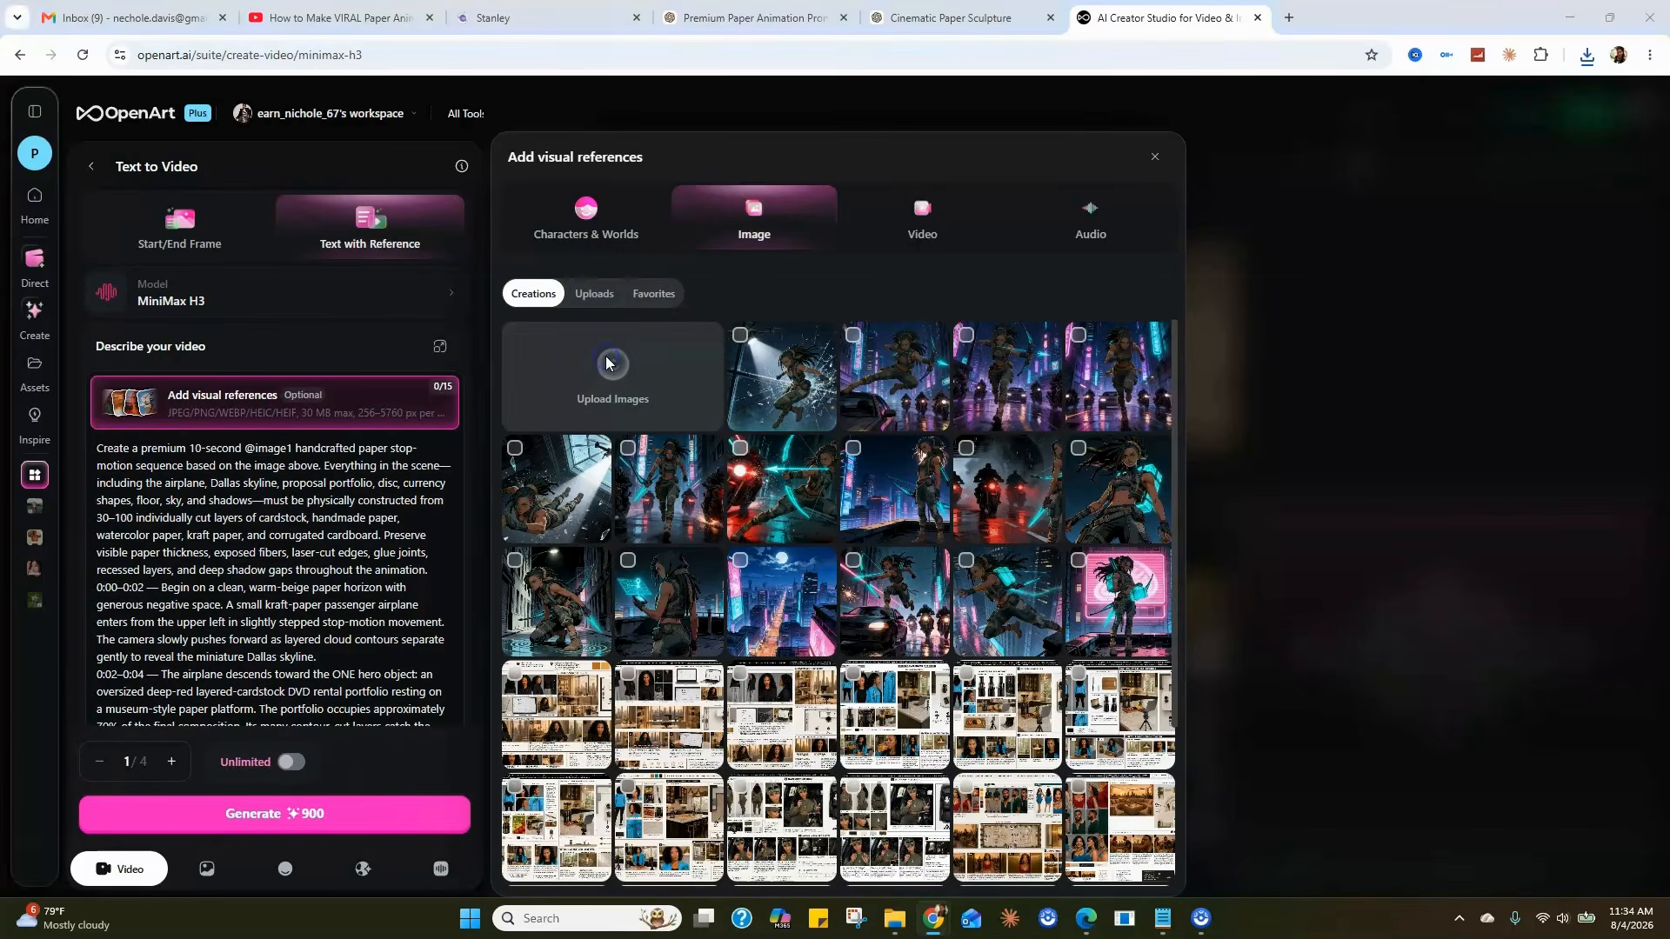
click(373, 452)
click(1296, 857)
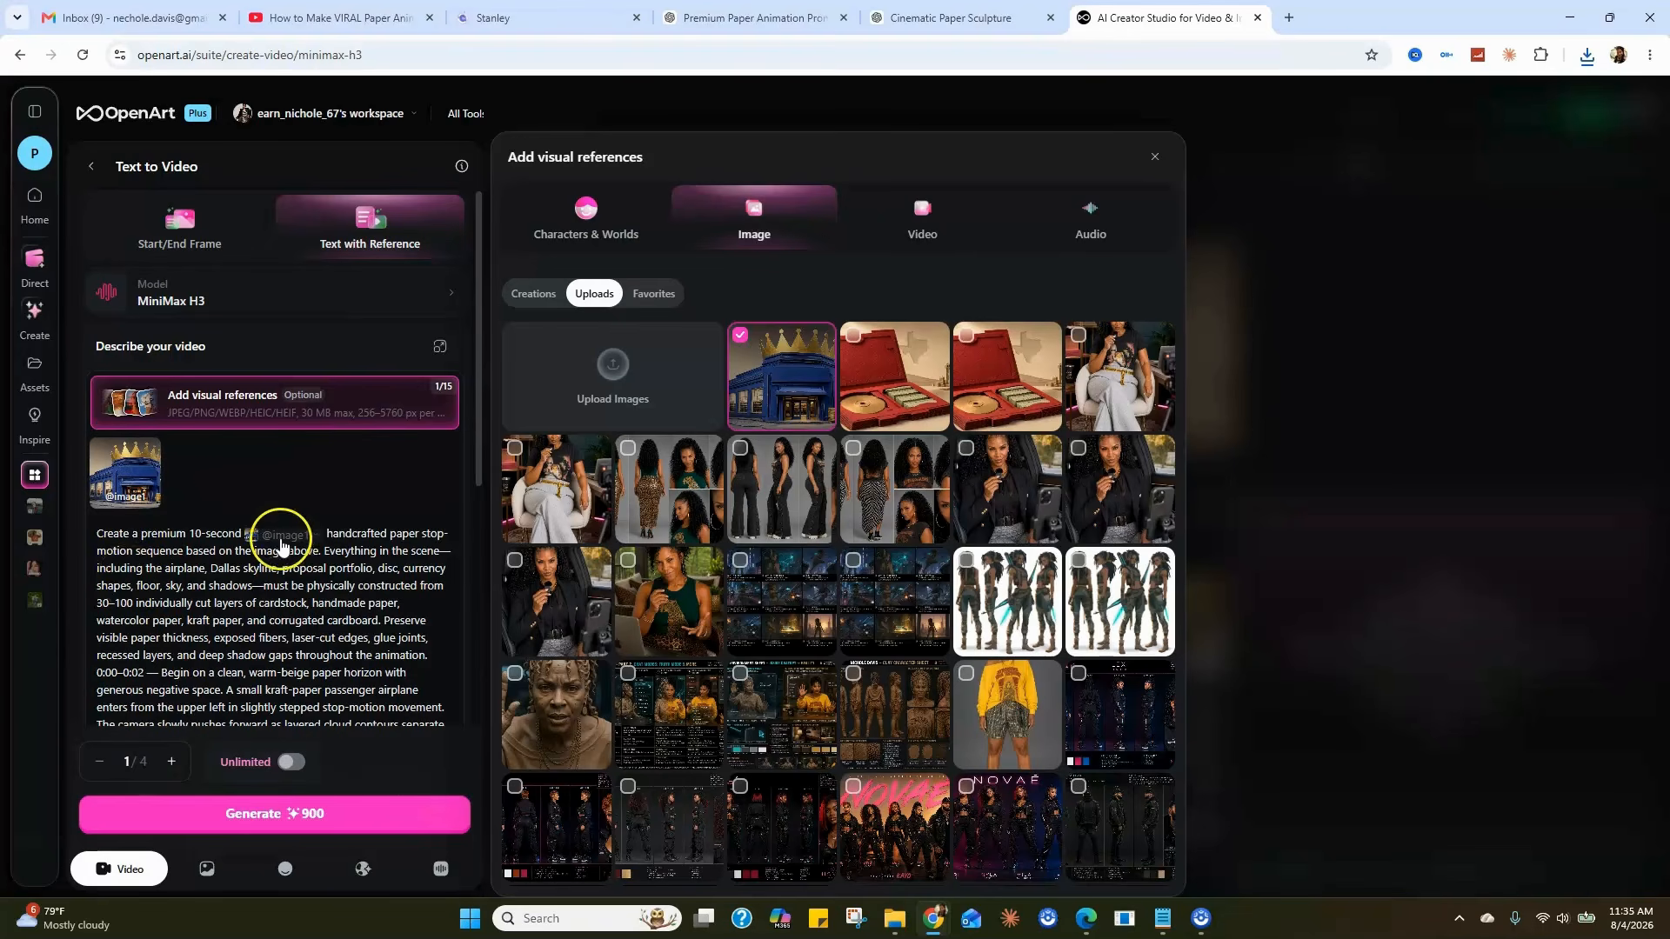
- Replace the whole airplane prompt in the video description with the copied video store prompt
drag(98, 533, 325, 625)
click(325, 626)
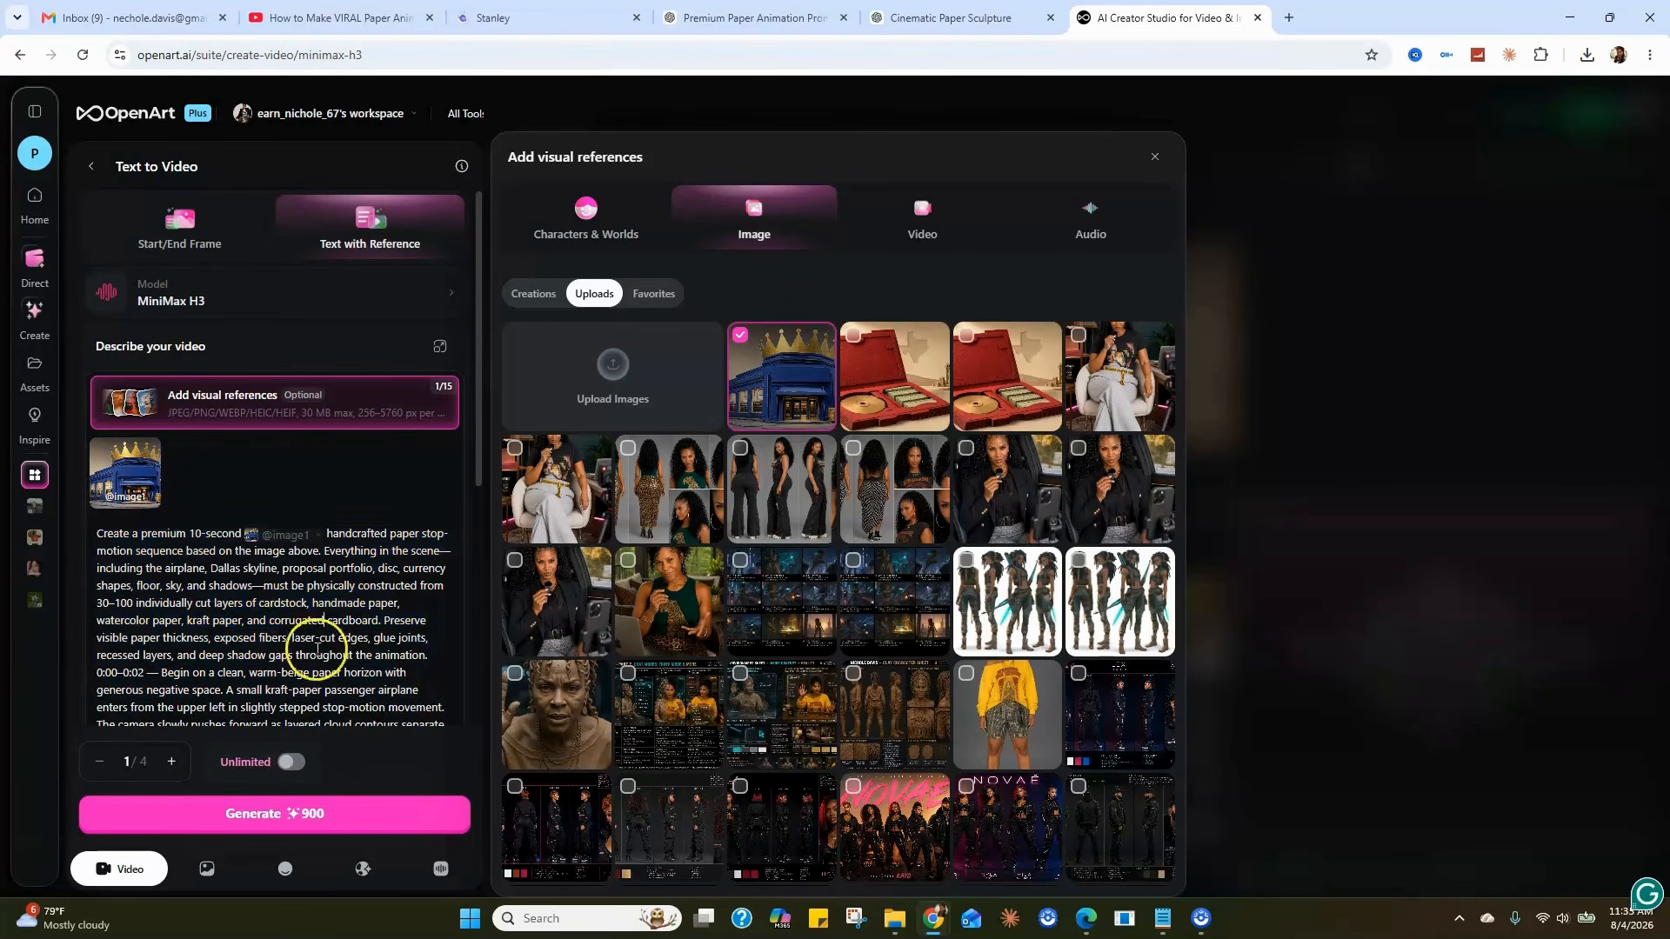
drag(477, 475, 476, 585)
drag(100, 285, 407, 648)
key(ctrl+v)
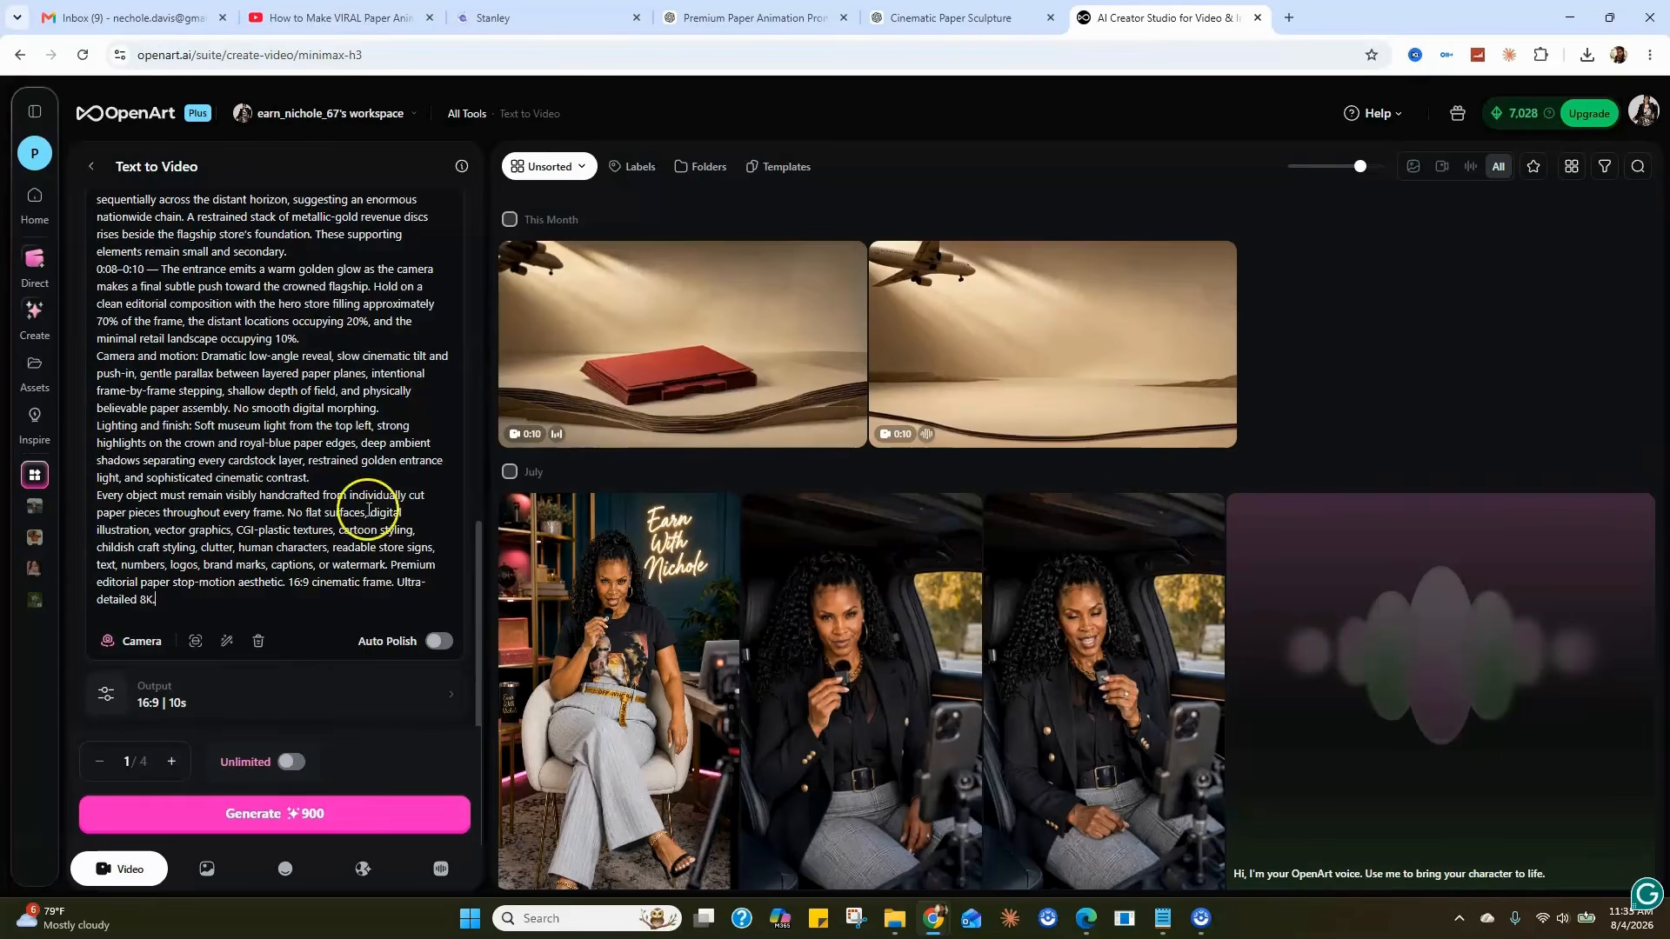
scroll(373, 492, up, 10)
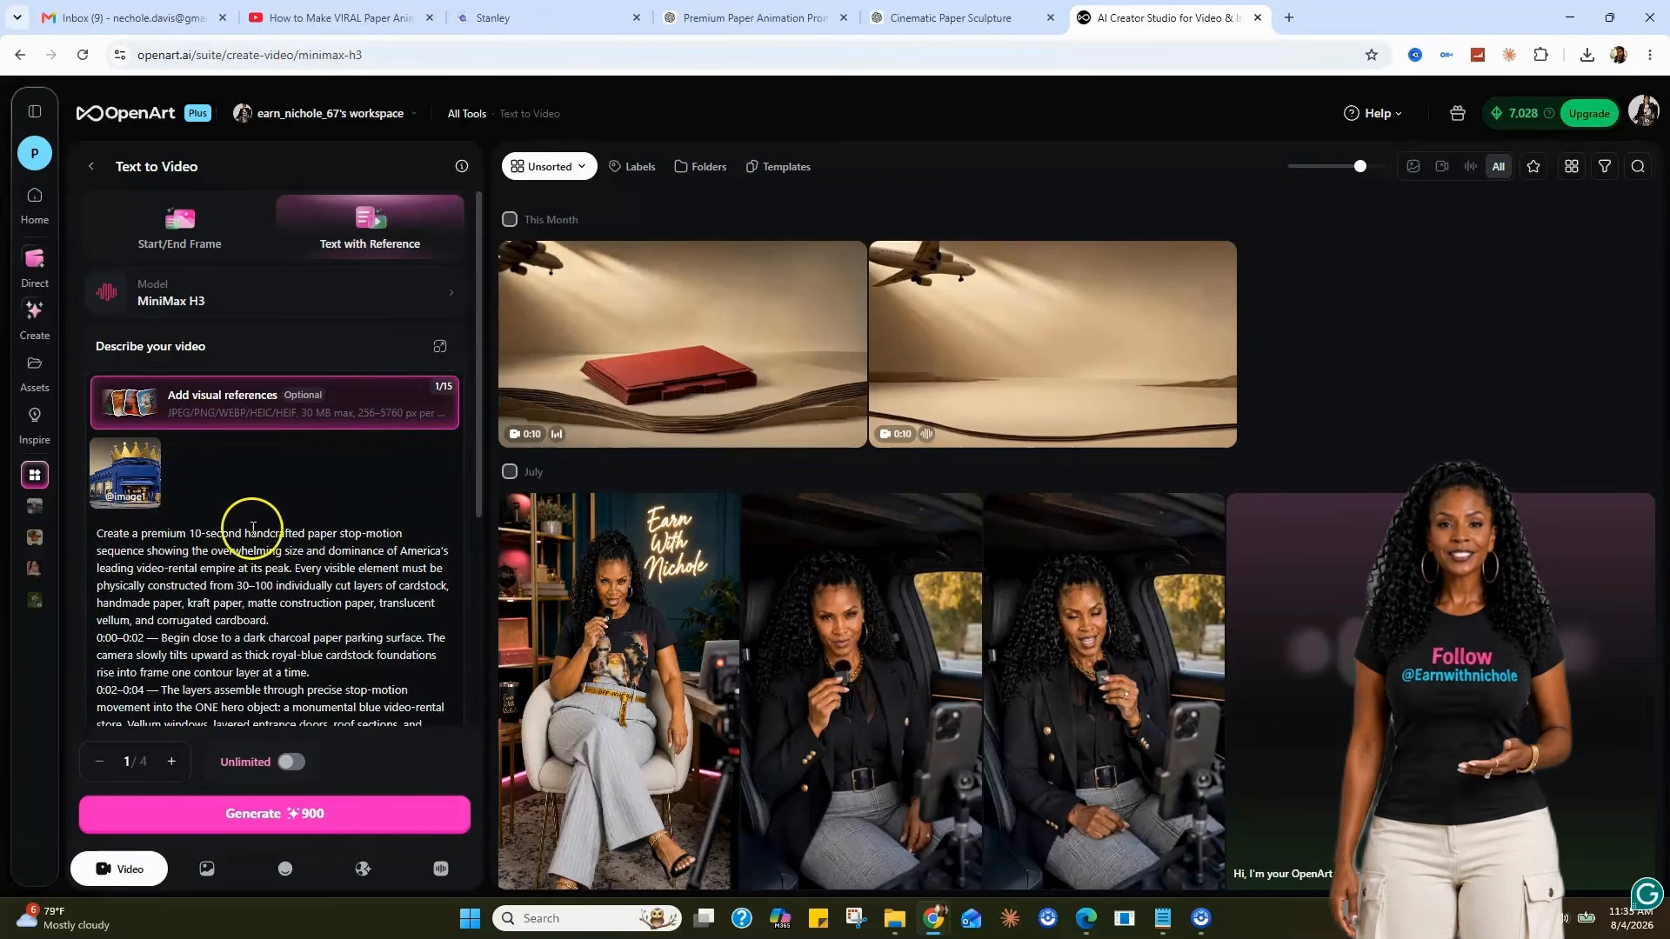
click(404, 533)
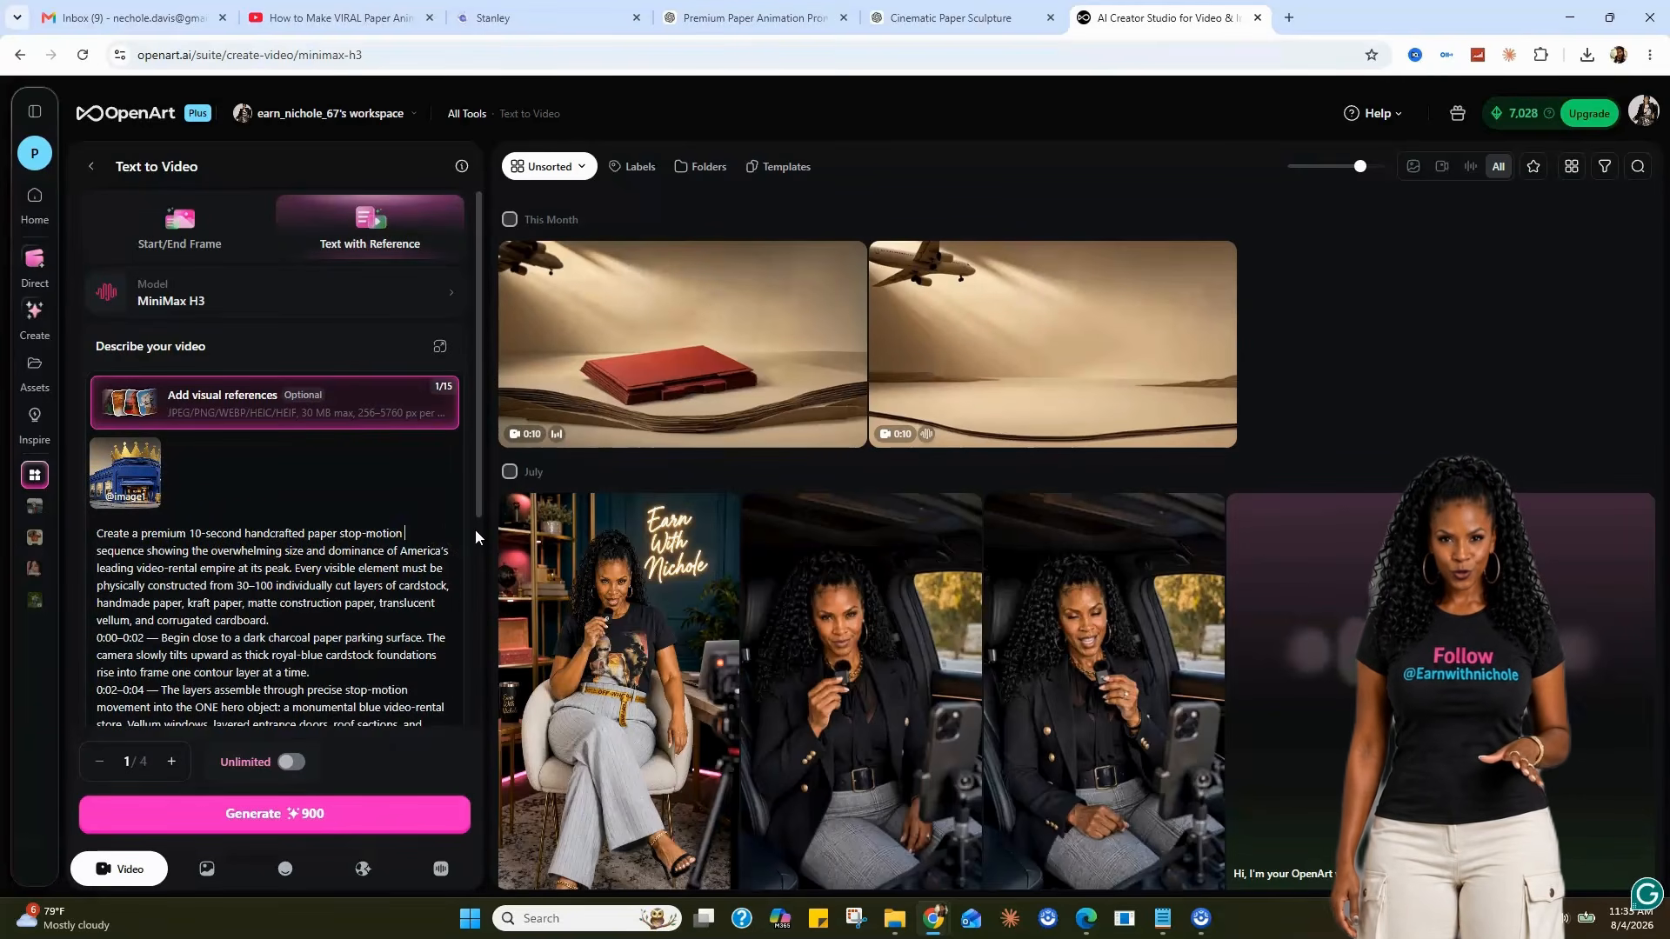
text(@)
click(241, 611)
- Generate one 10-second 16:9 video of the crowned store and turn on the new clip's preview sound
scroll(241, 611, down, 10)
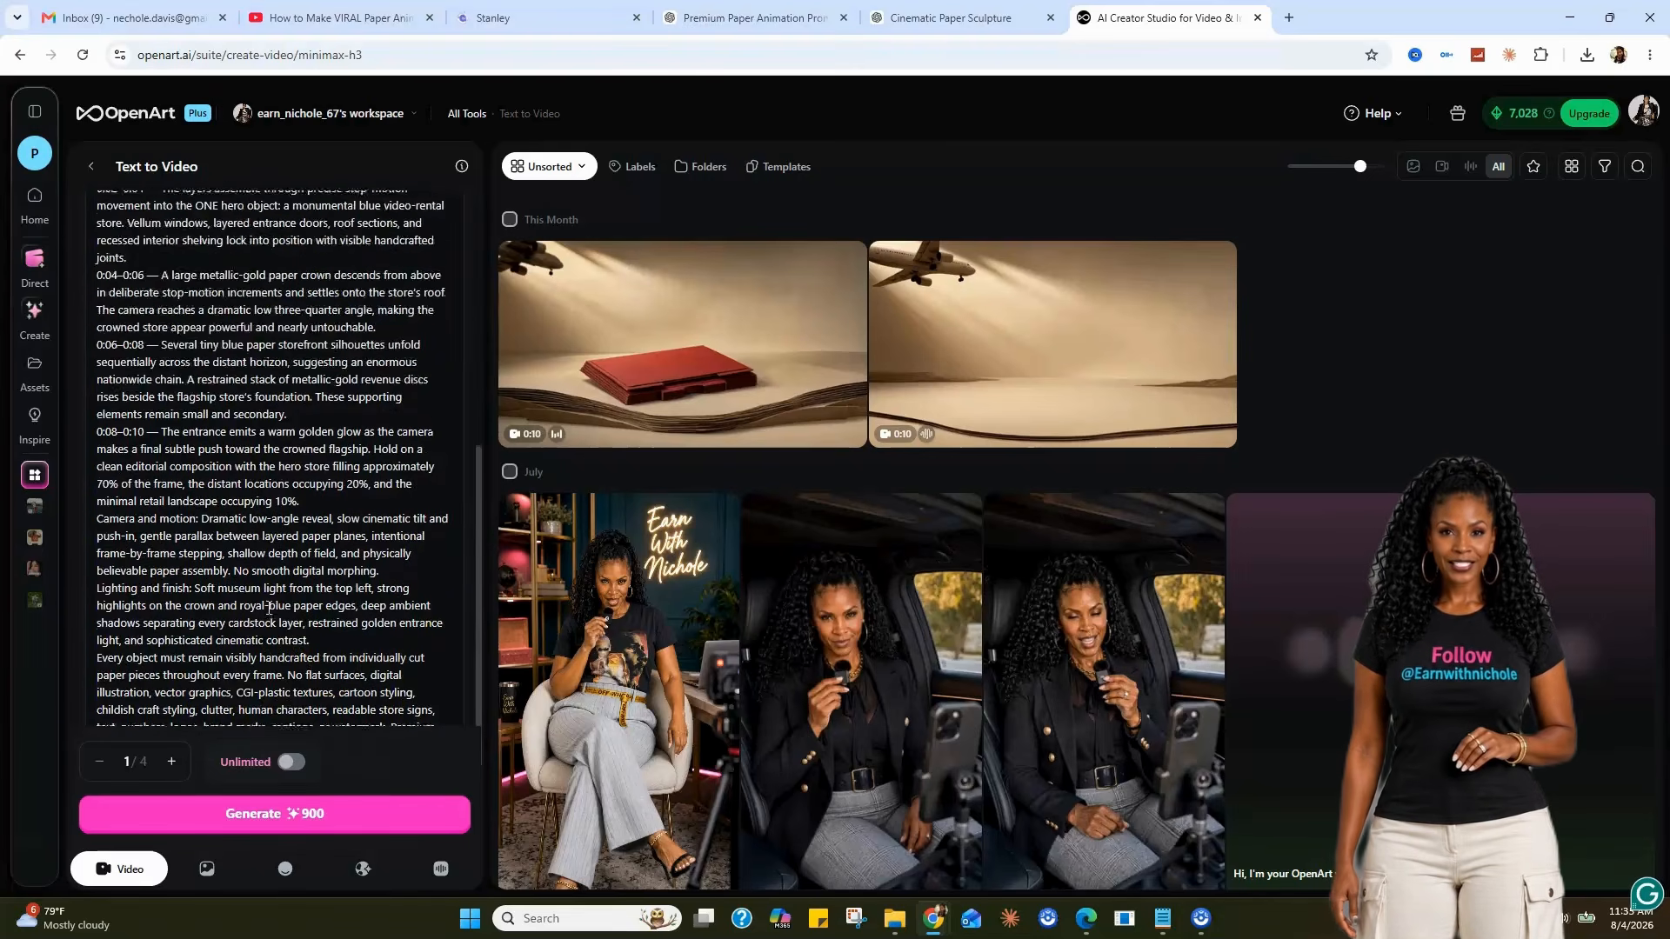
click(318, 813)
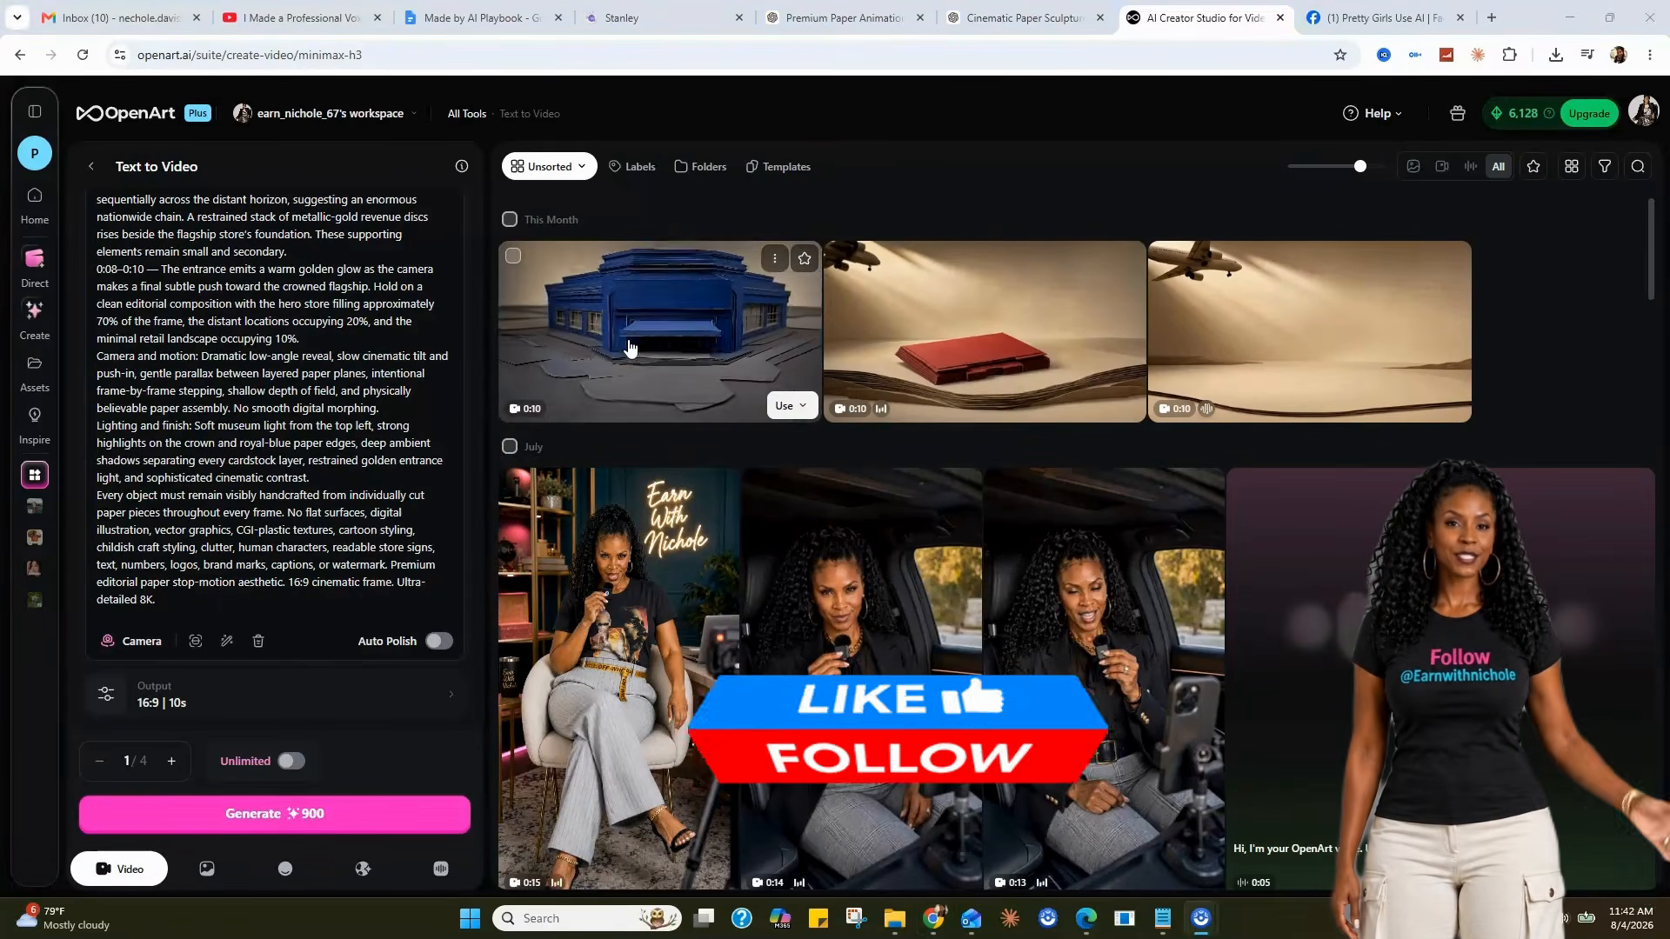
click(556, 413)
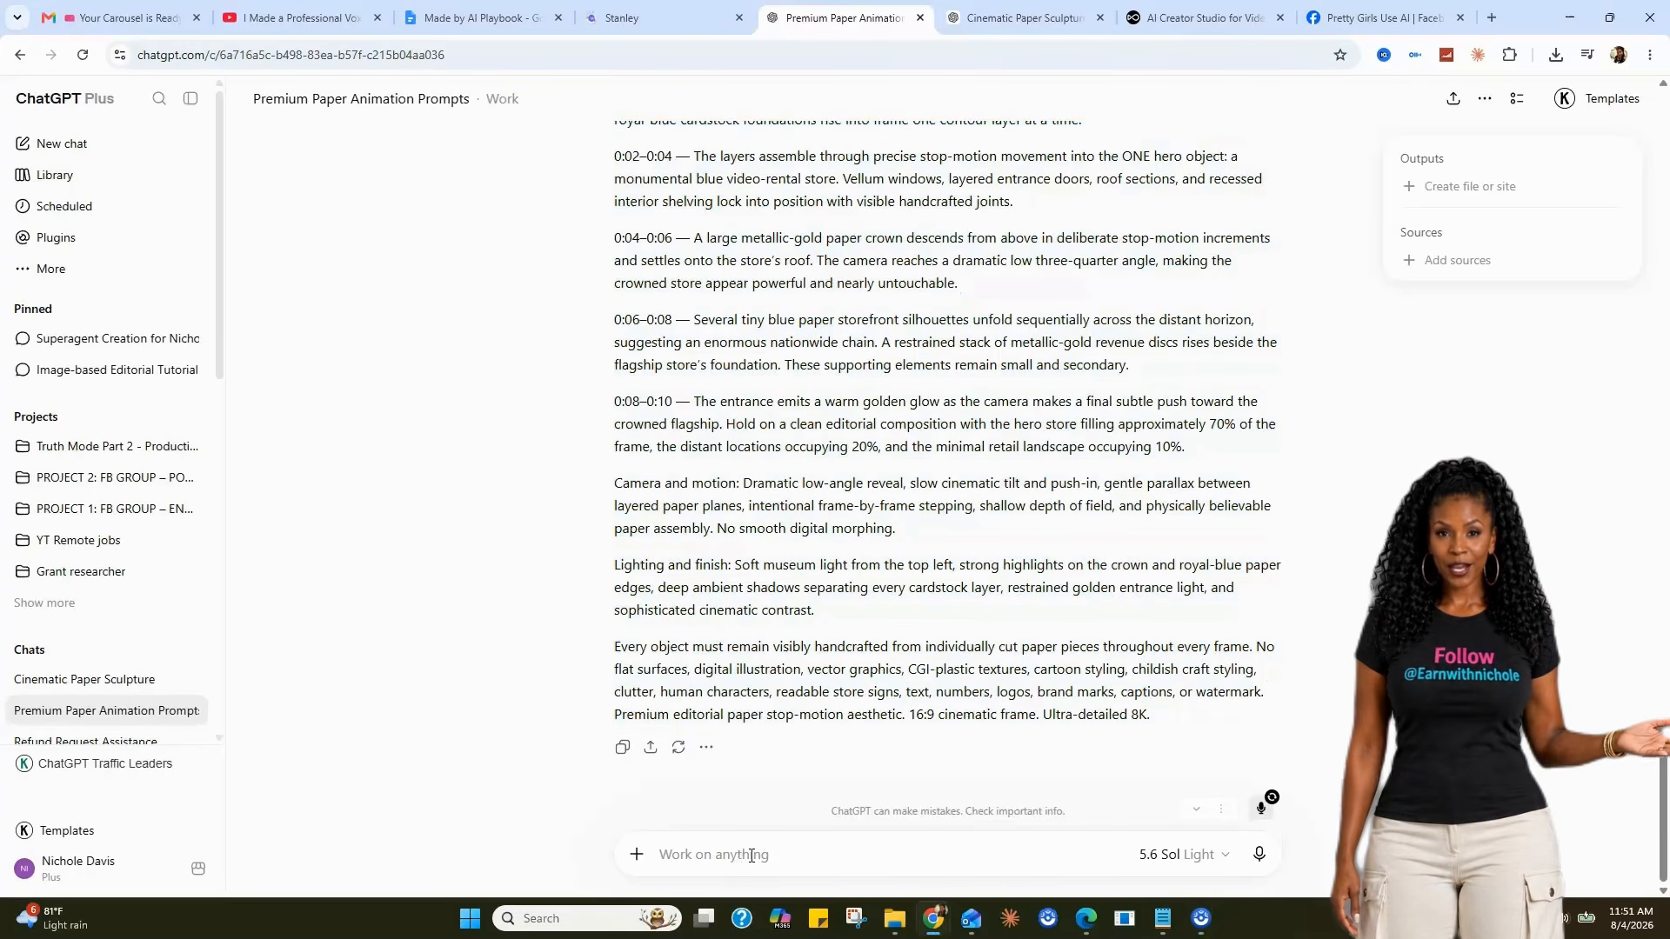
- In ChatGPT, submit "Blockbuster's executives laughed them out of the room. Fifty million? They were worth billions. This DVD-by-mail thing was a fad."
key(ctrl+v)
key(Return)
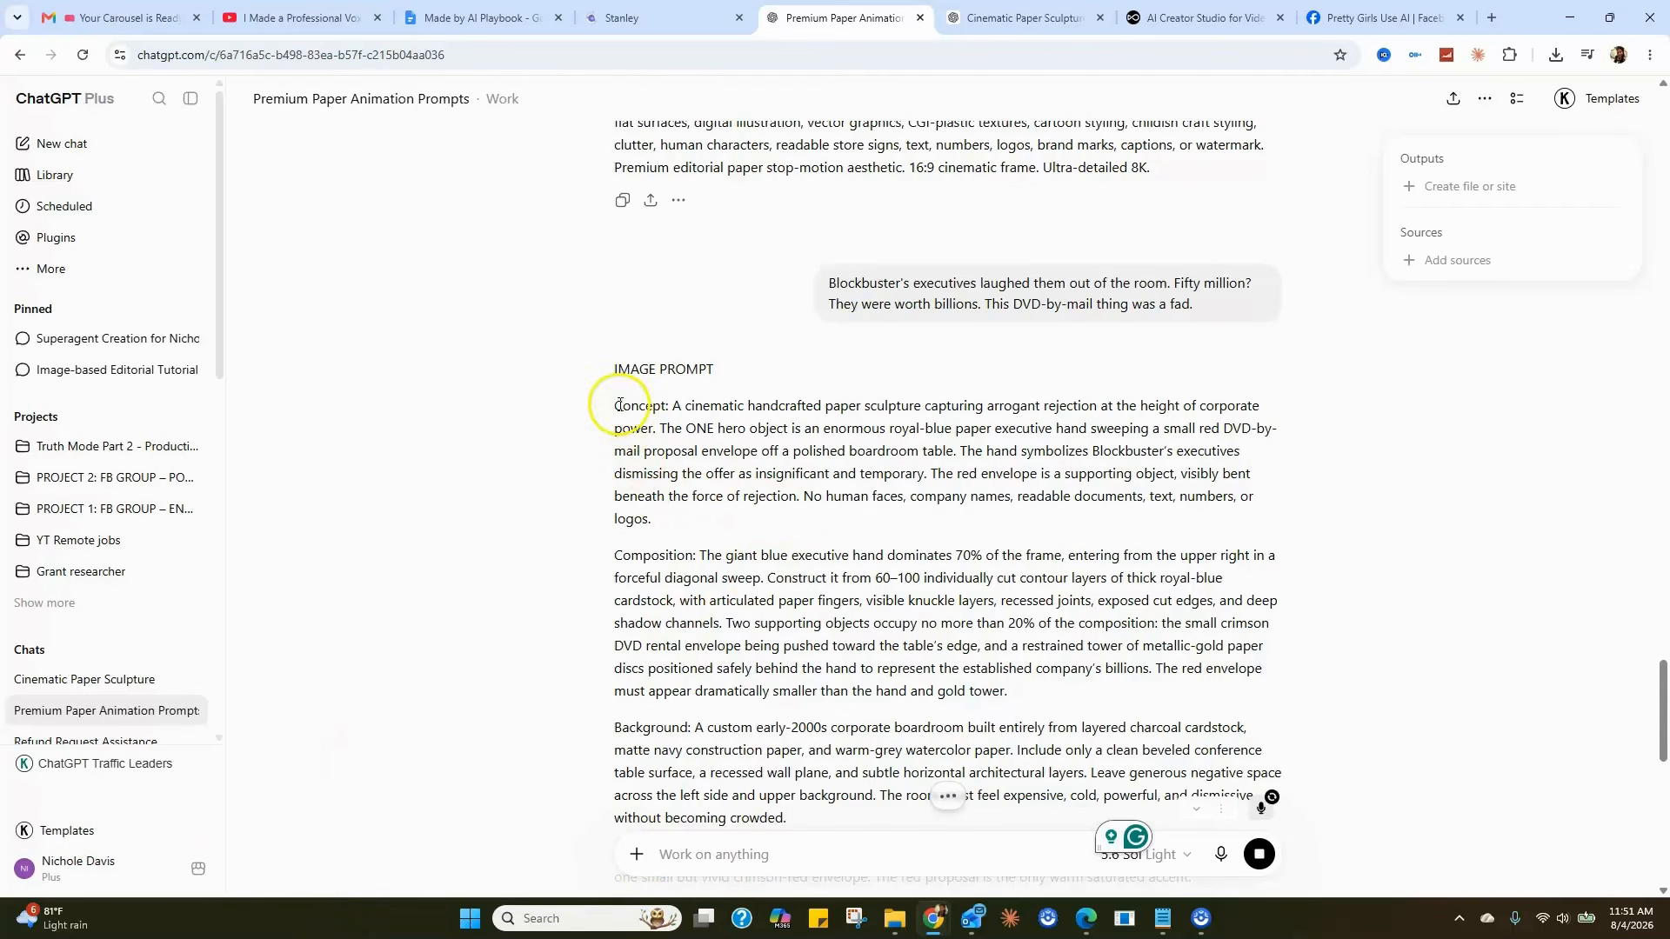
- Copy the blue executive hand image prompt and submit it in the Cinematic Paper Sculpture chat
drag(617, 405, 899, 273)
right_click(861, 264)
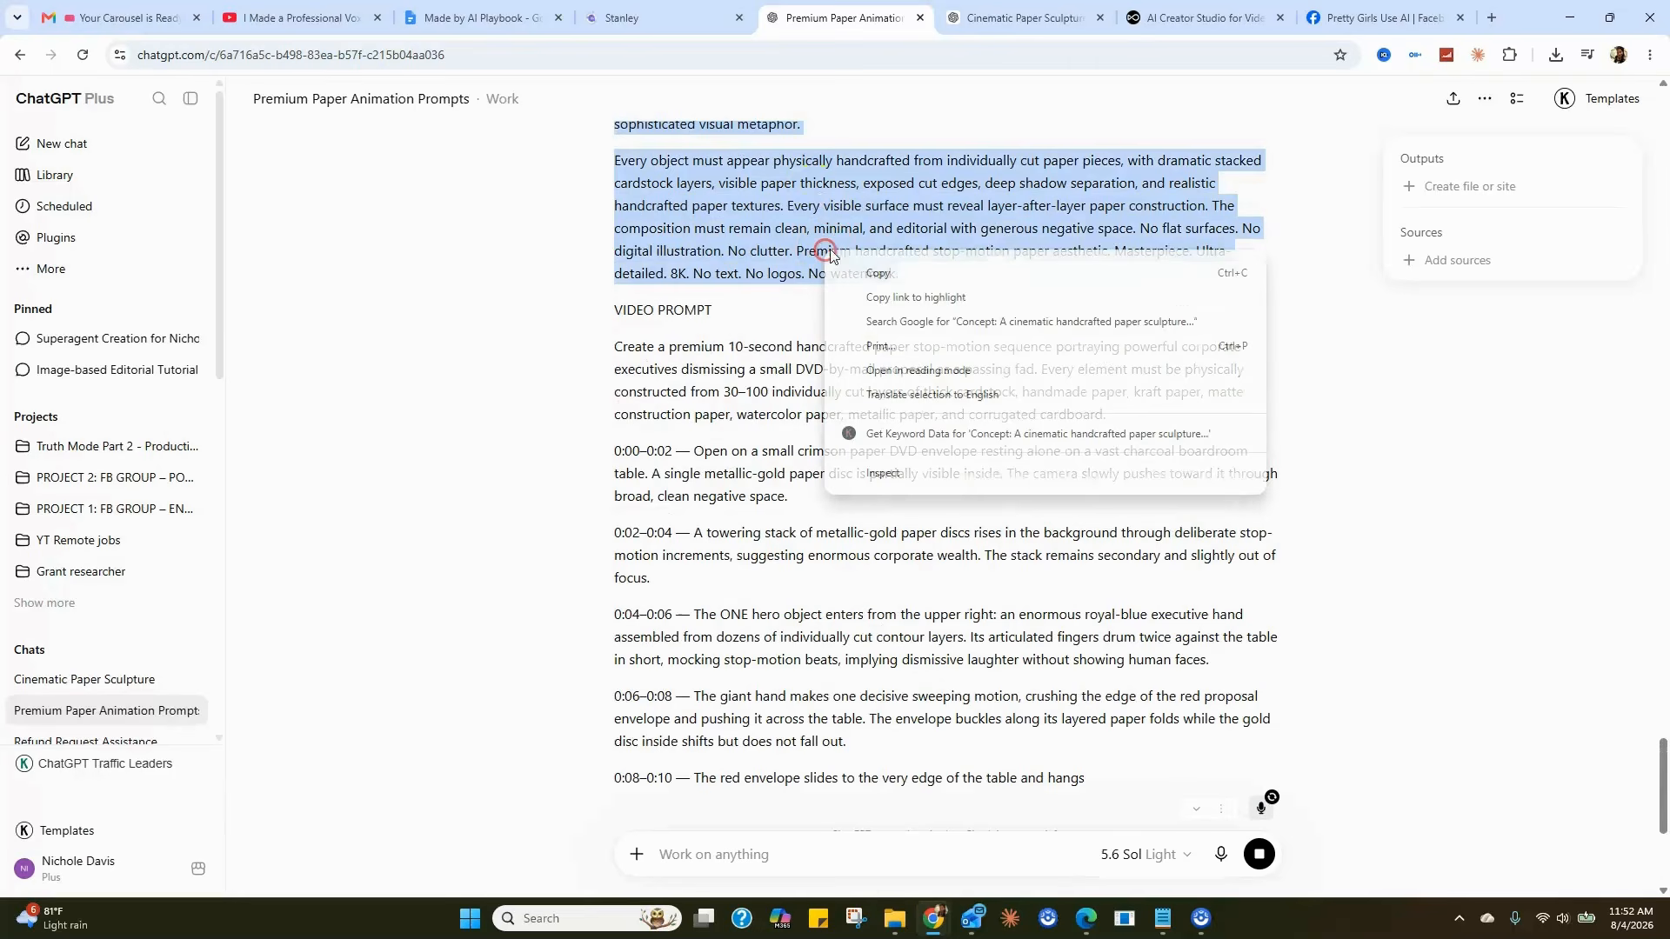
click(874, 272)
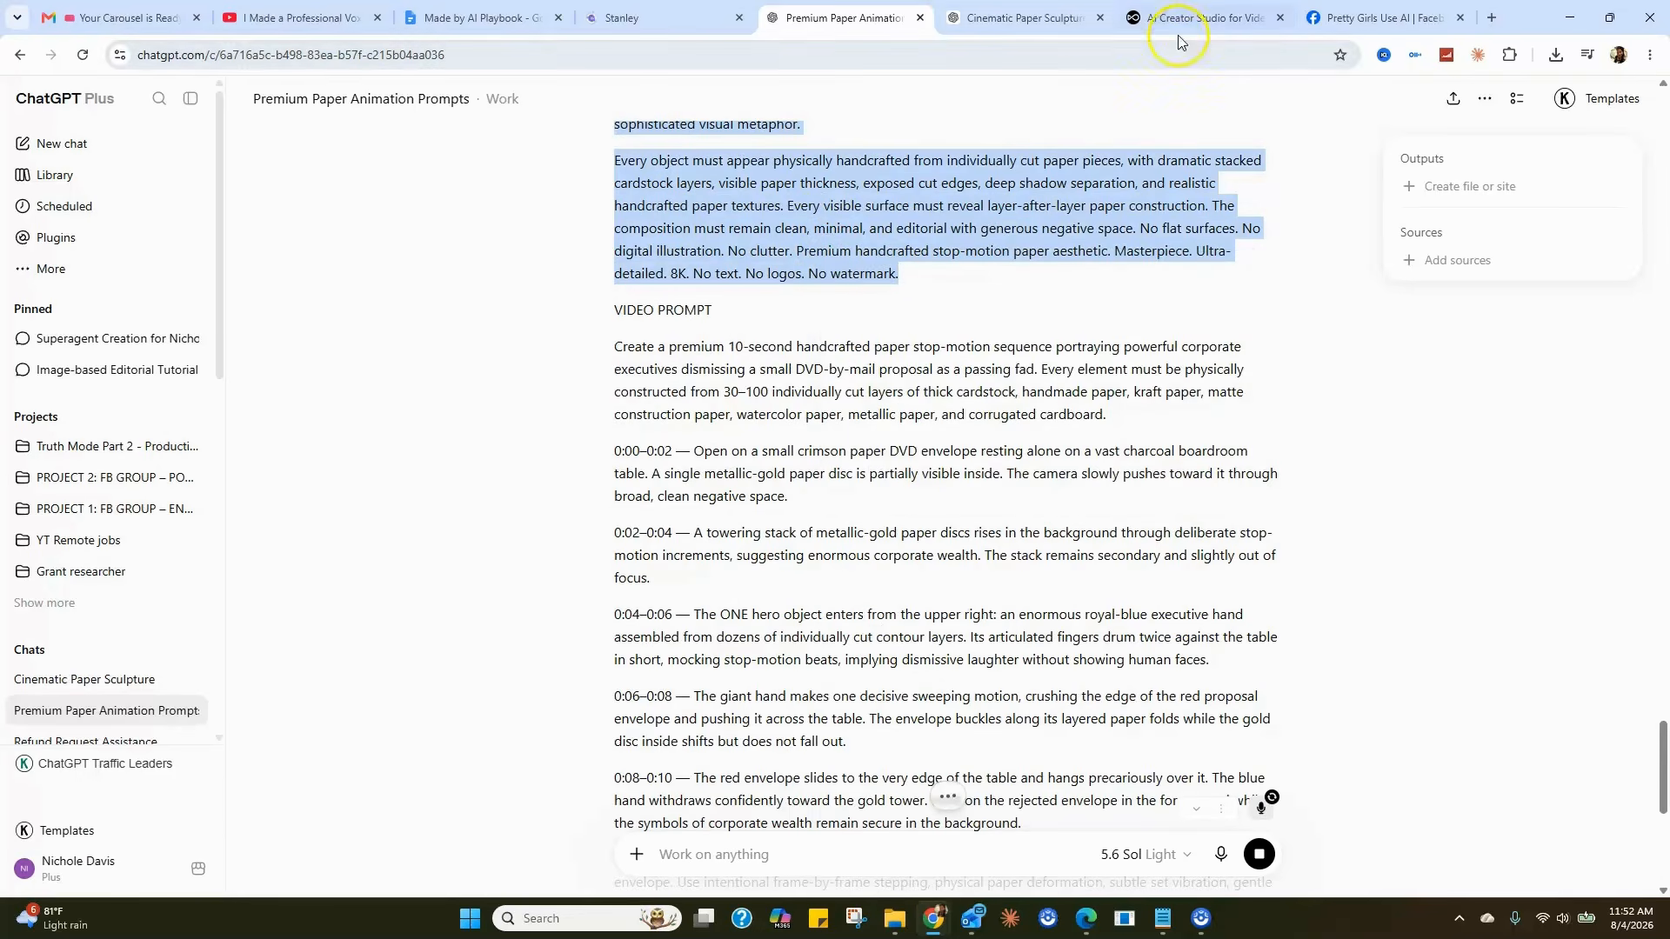
click(1009, 18)
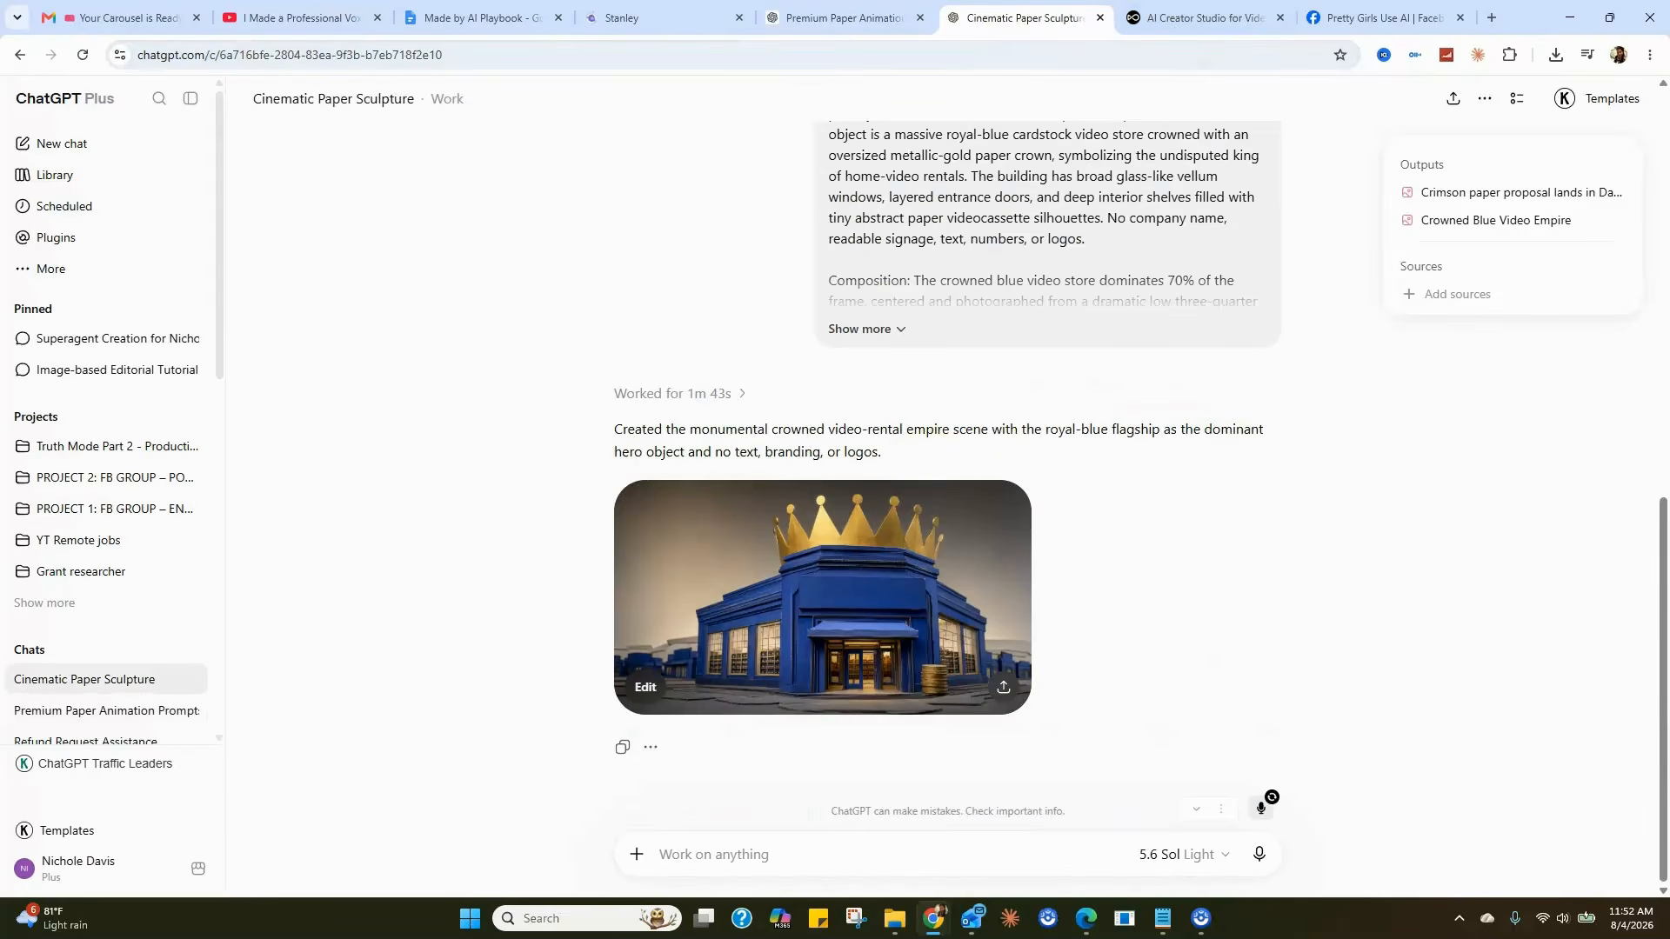
click(727, 851)
key(ctrl+v)
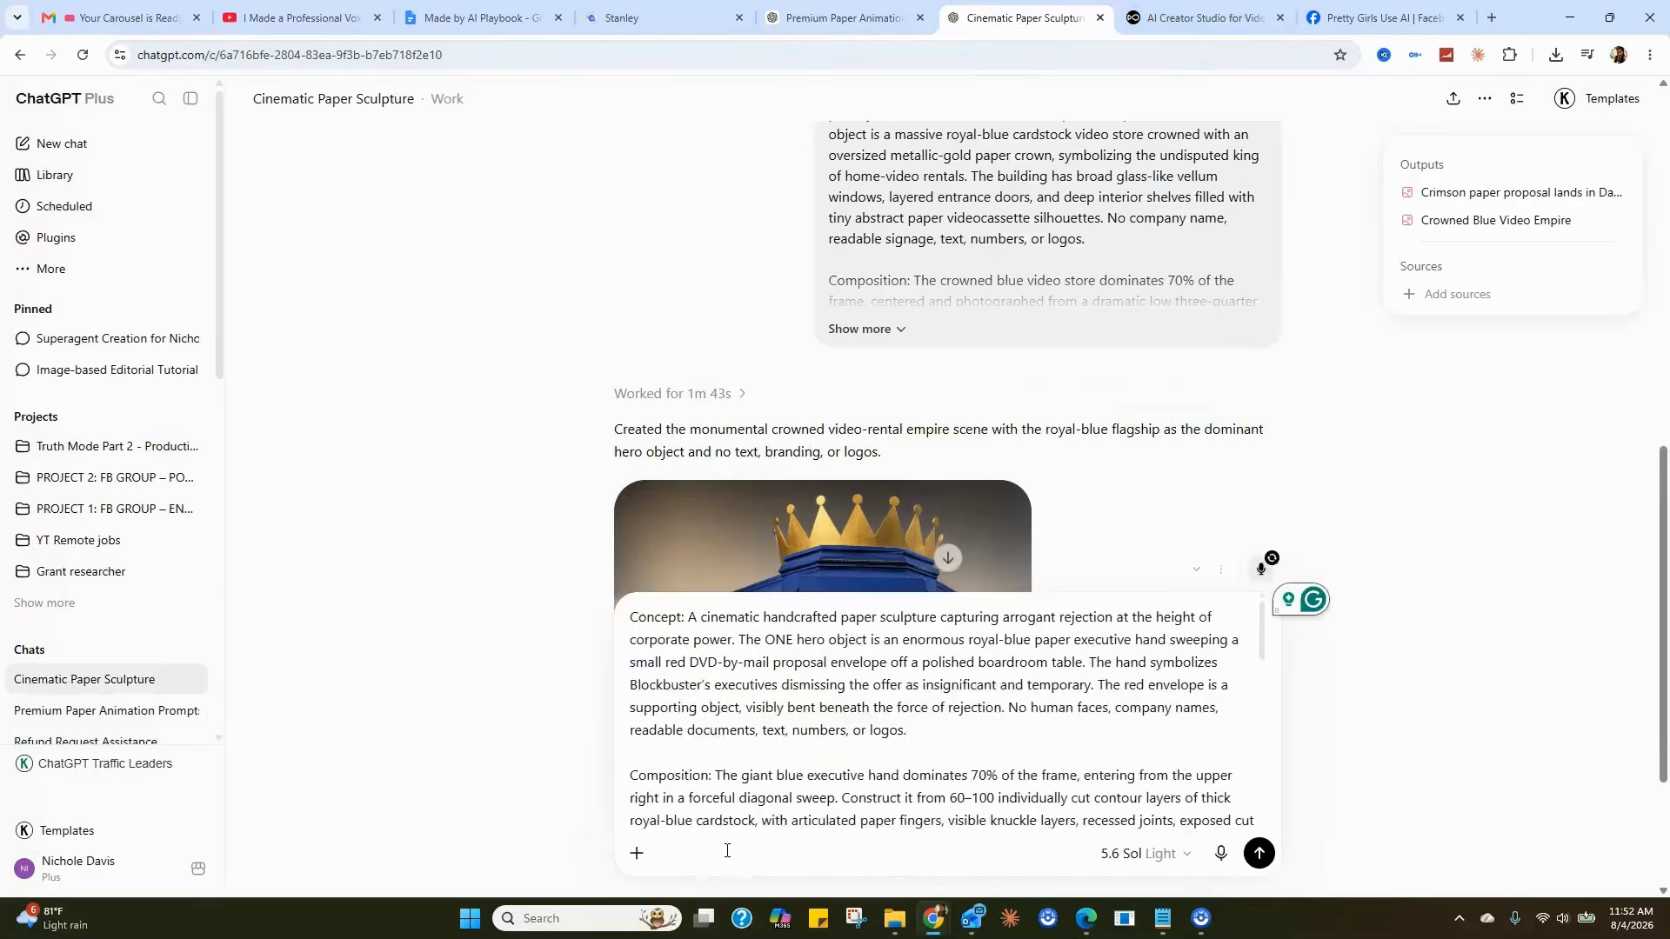
key(Return)
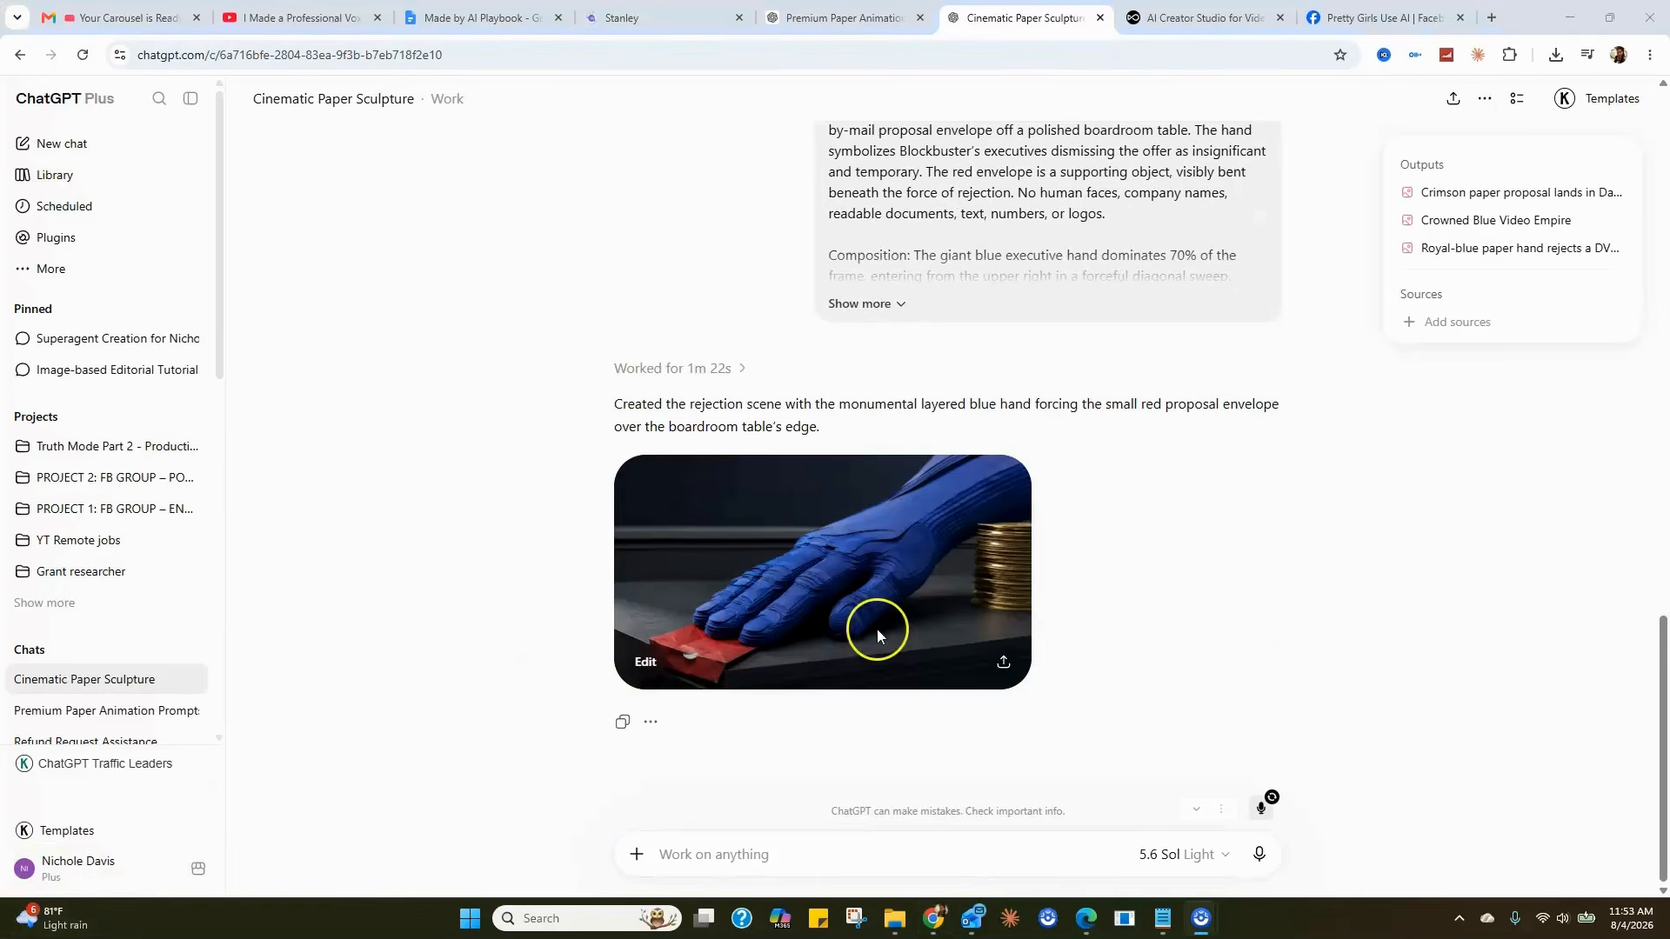
- Download the generated image of the royal-blue paper hand pushing the red envelope
click(1005, 666)
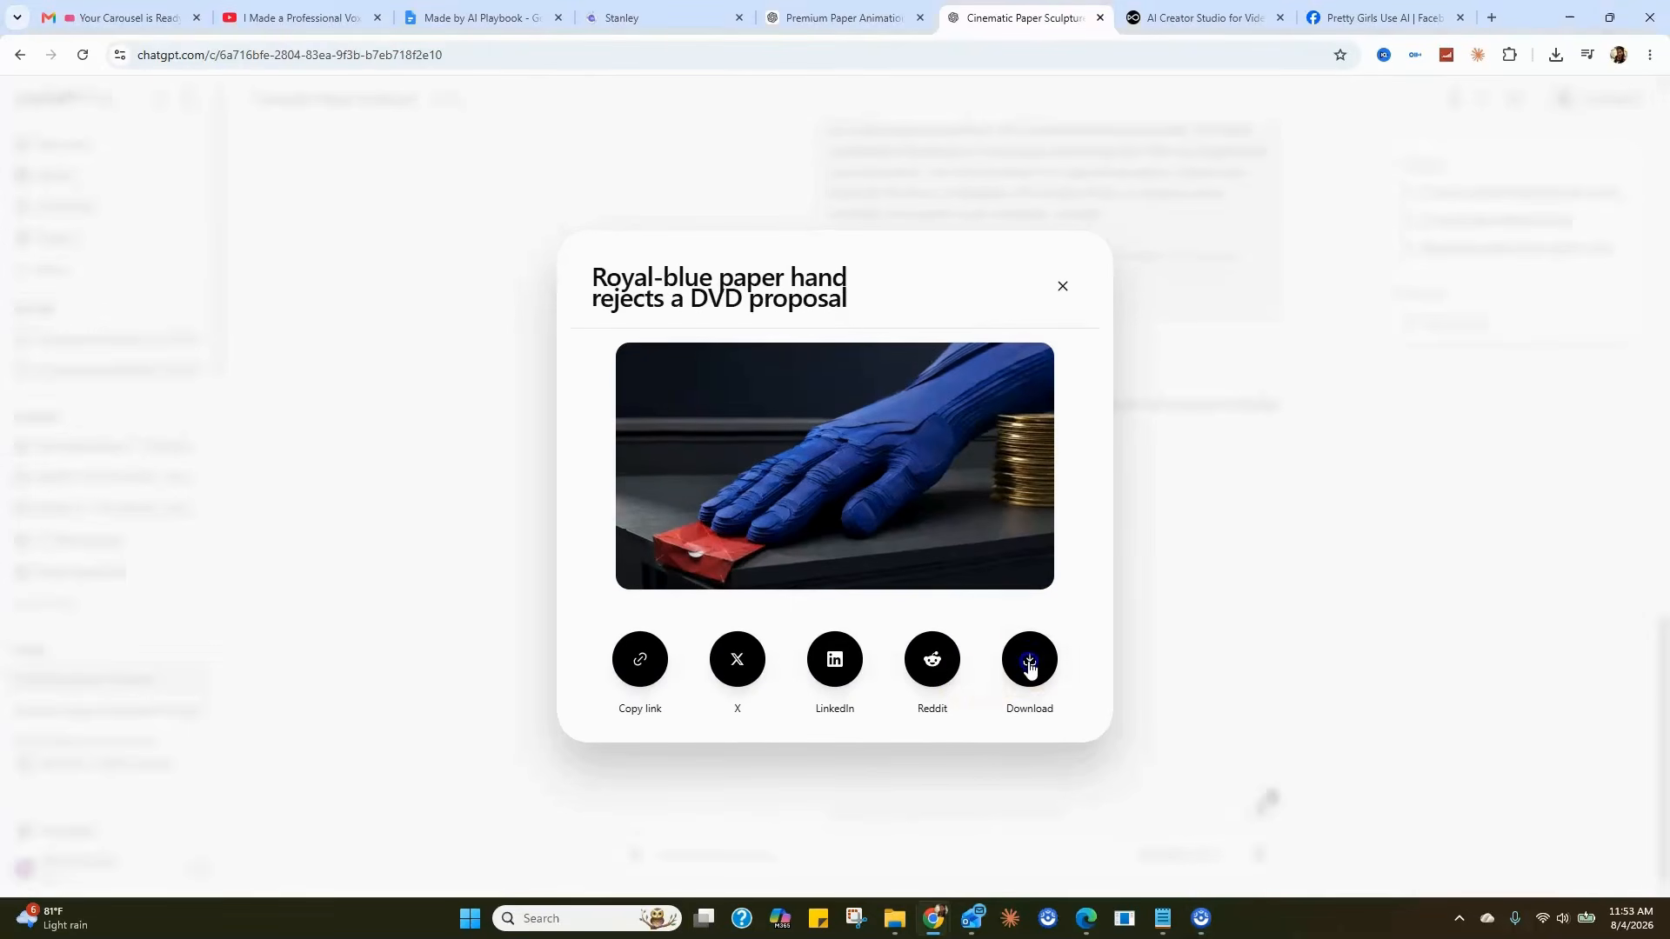
click(1035, 24)
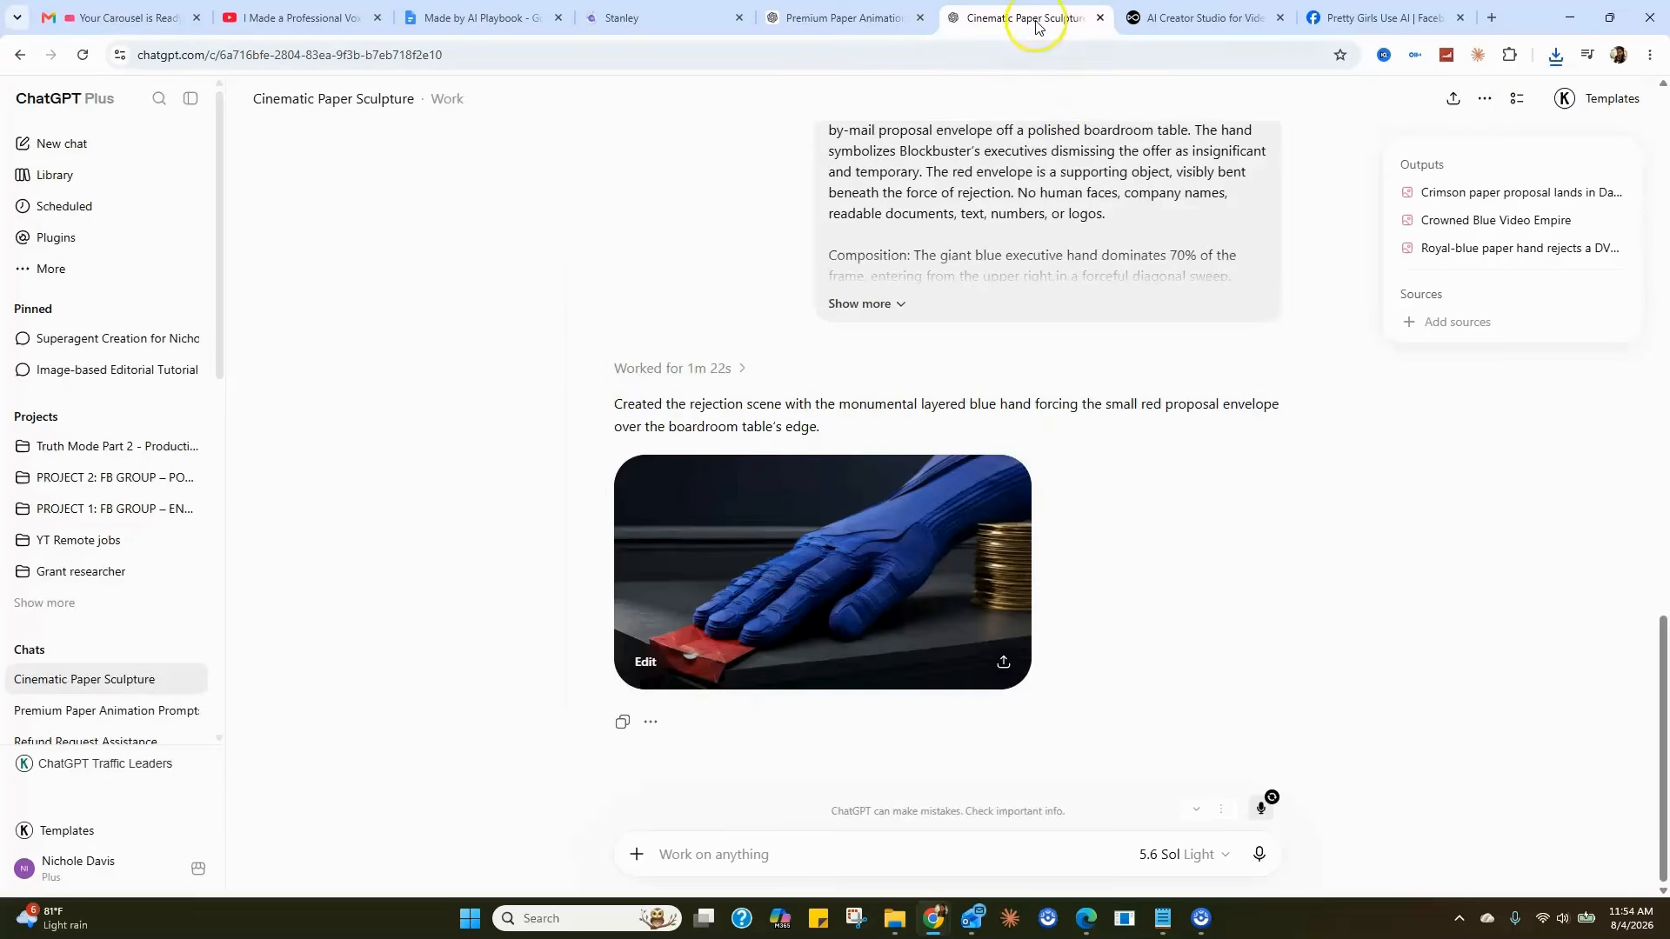
- Copy the full video prompt for the executive hand scene from the Premium Paper Animation Prompts chat
click(853, 19)
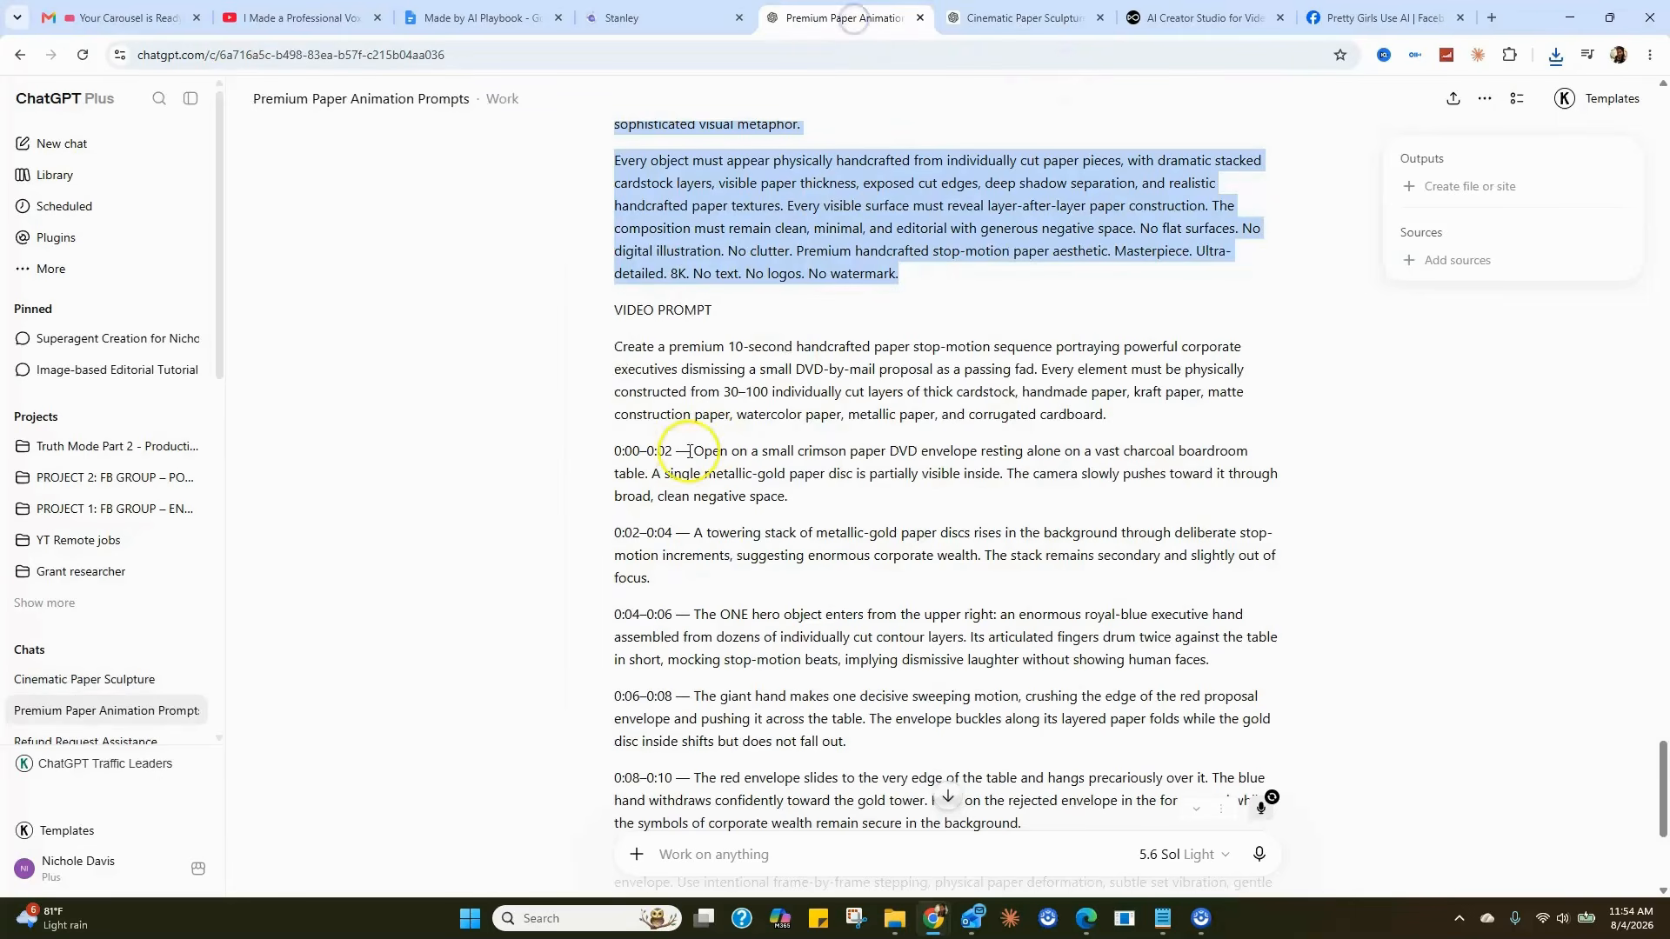
click(613, 346)
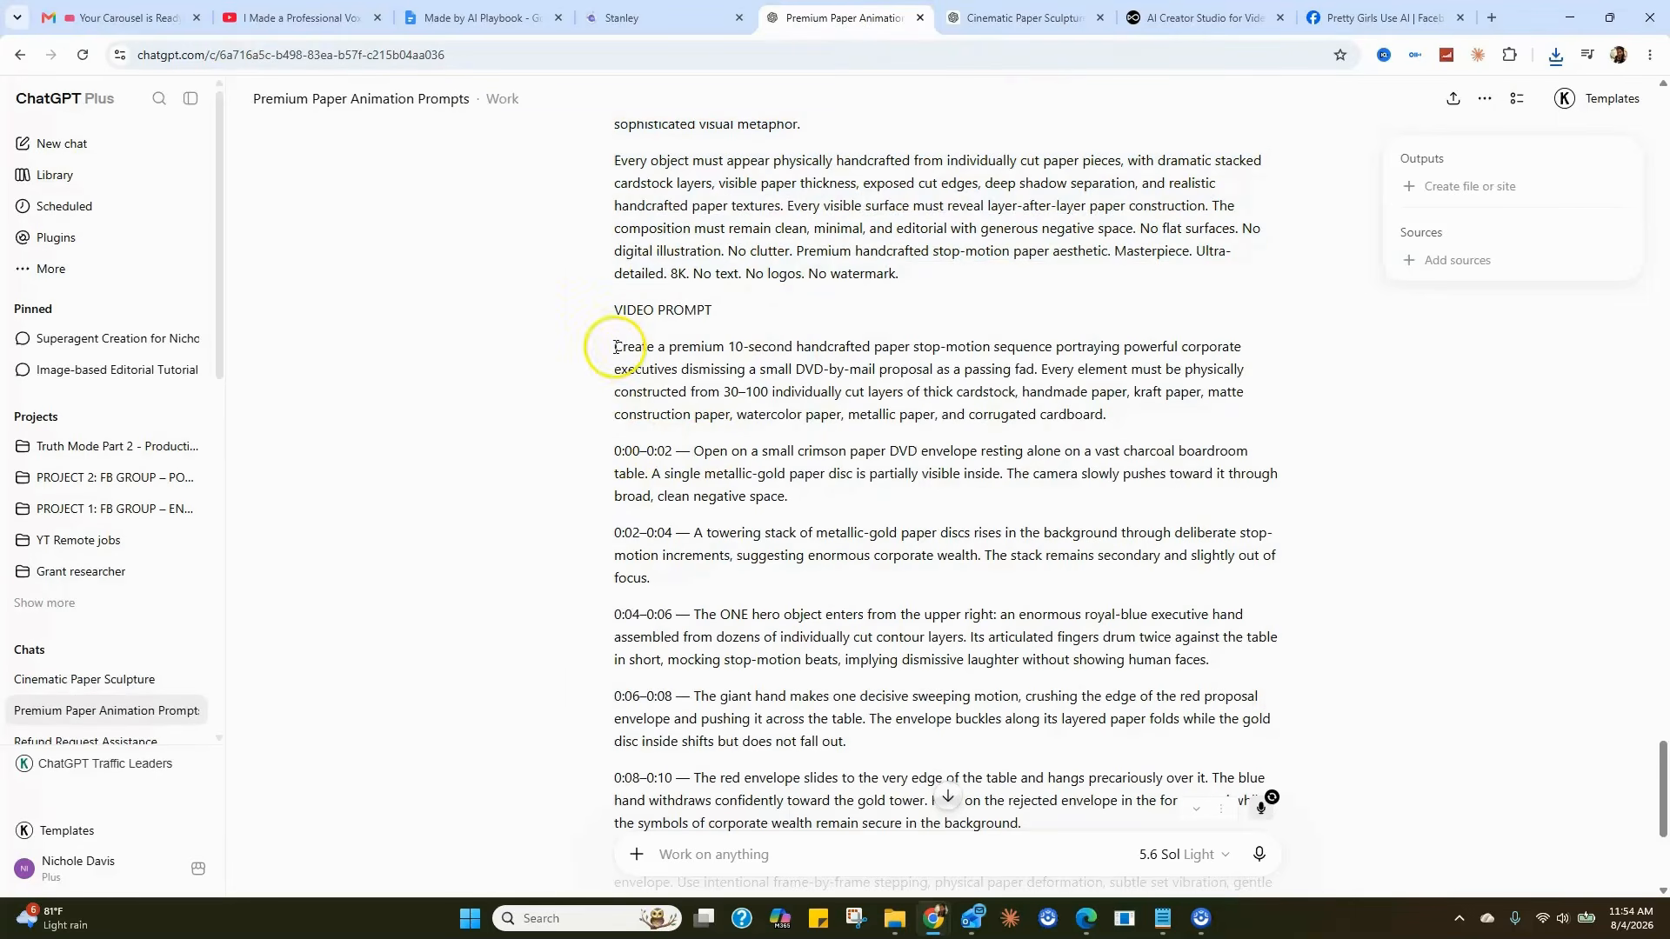
drag(618, 346, 902, 788)
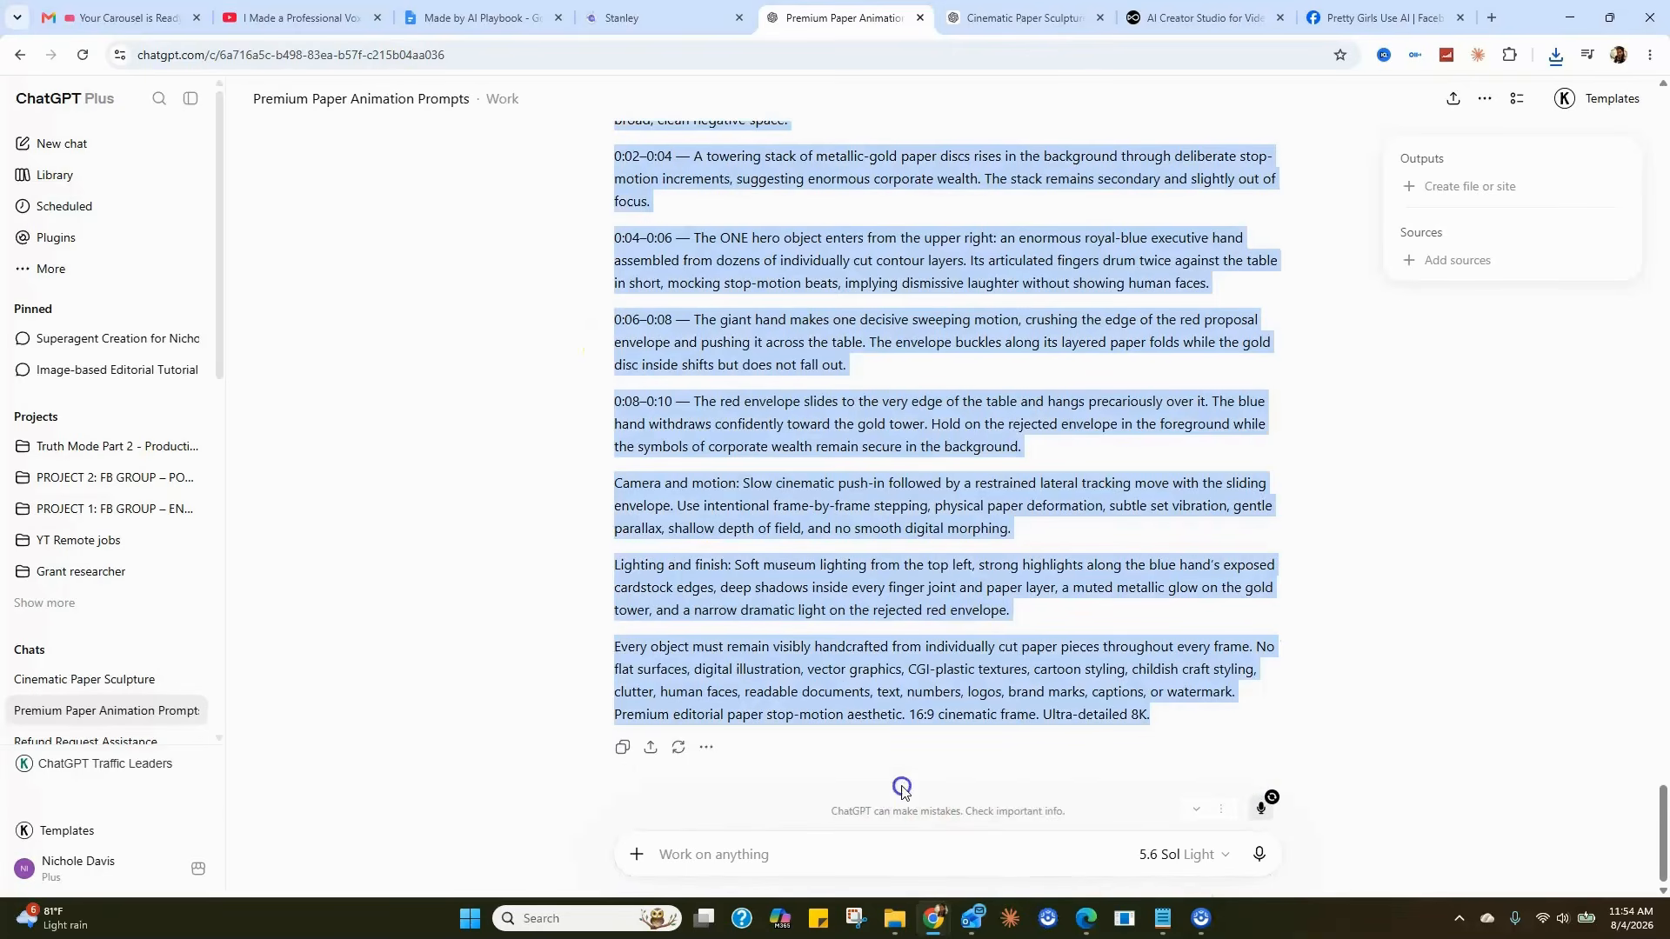
right_click(1092, 672)
click(1154, 450)
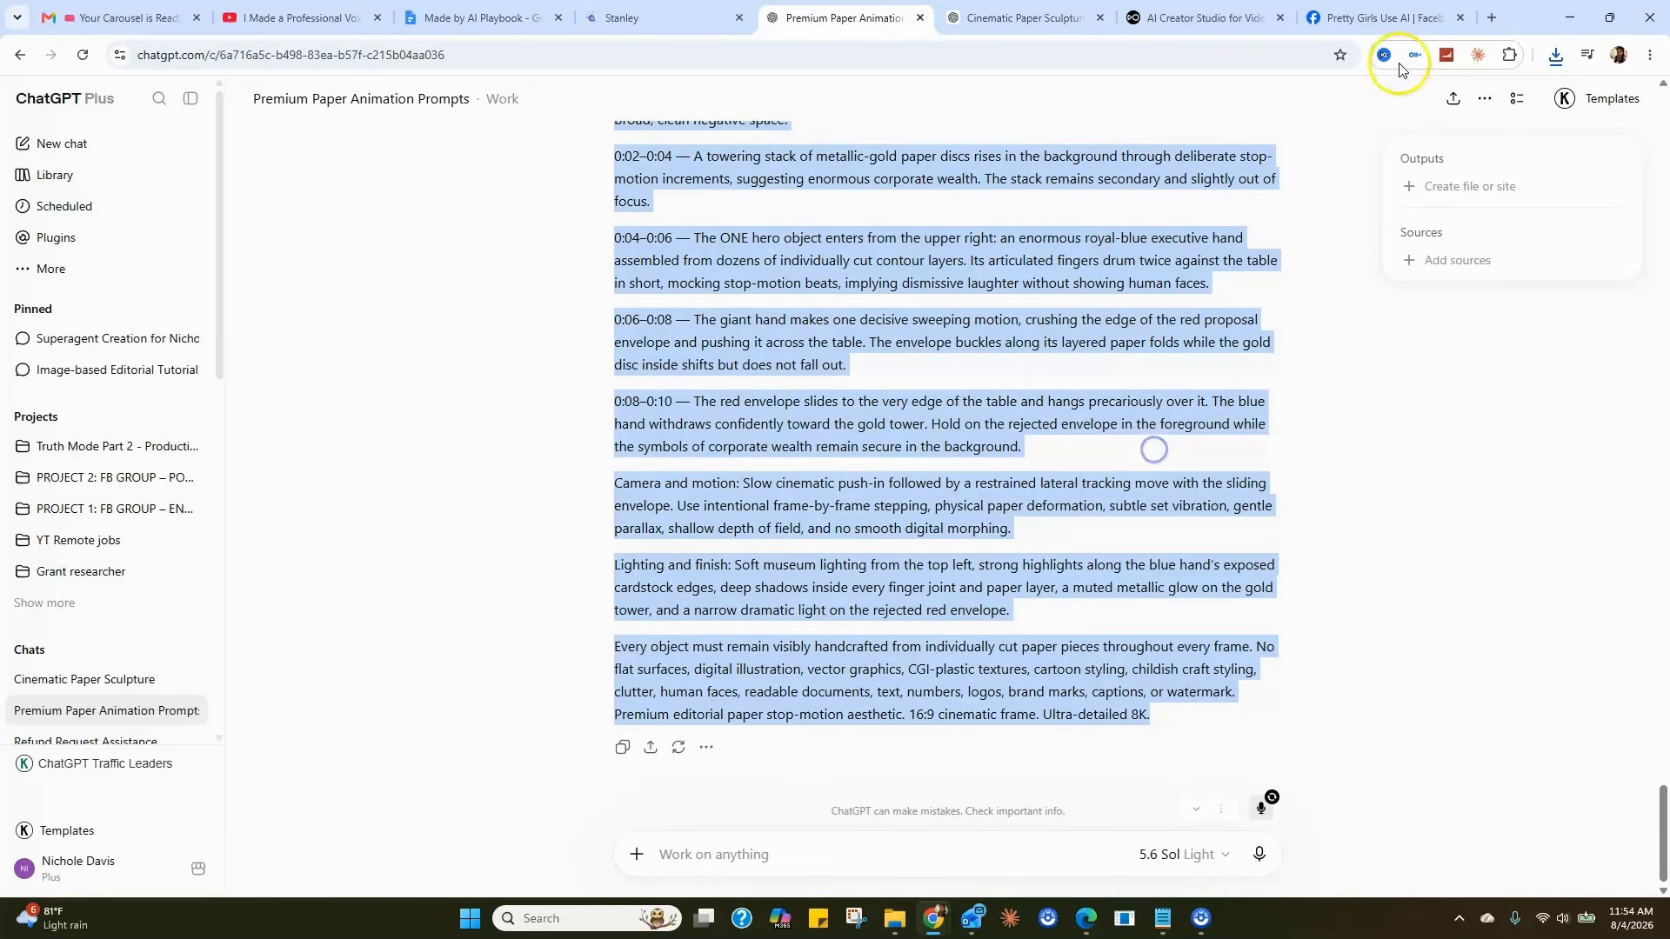
- In OpenArt, replace the crowned store reference with the downloaded blue paper hand image
click(1203, 18)
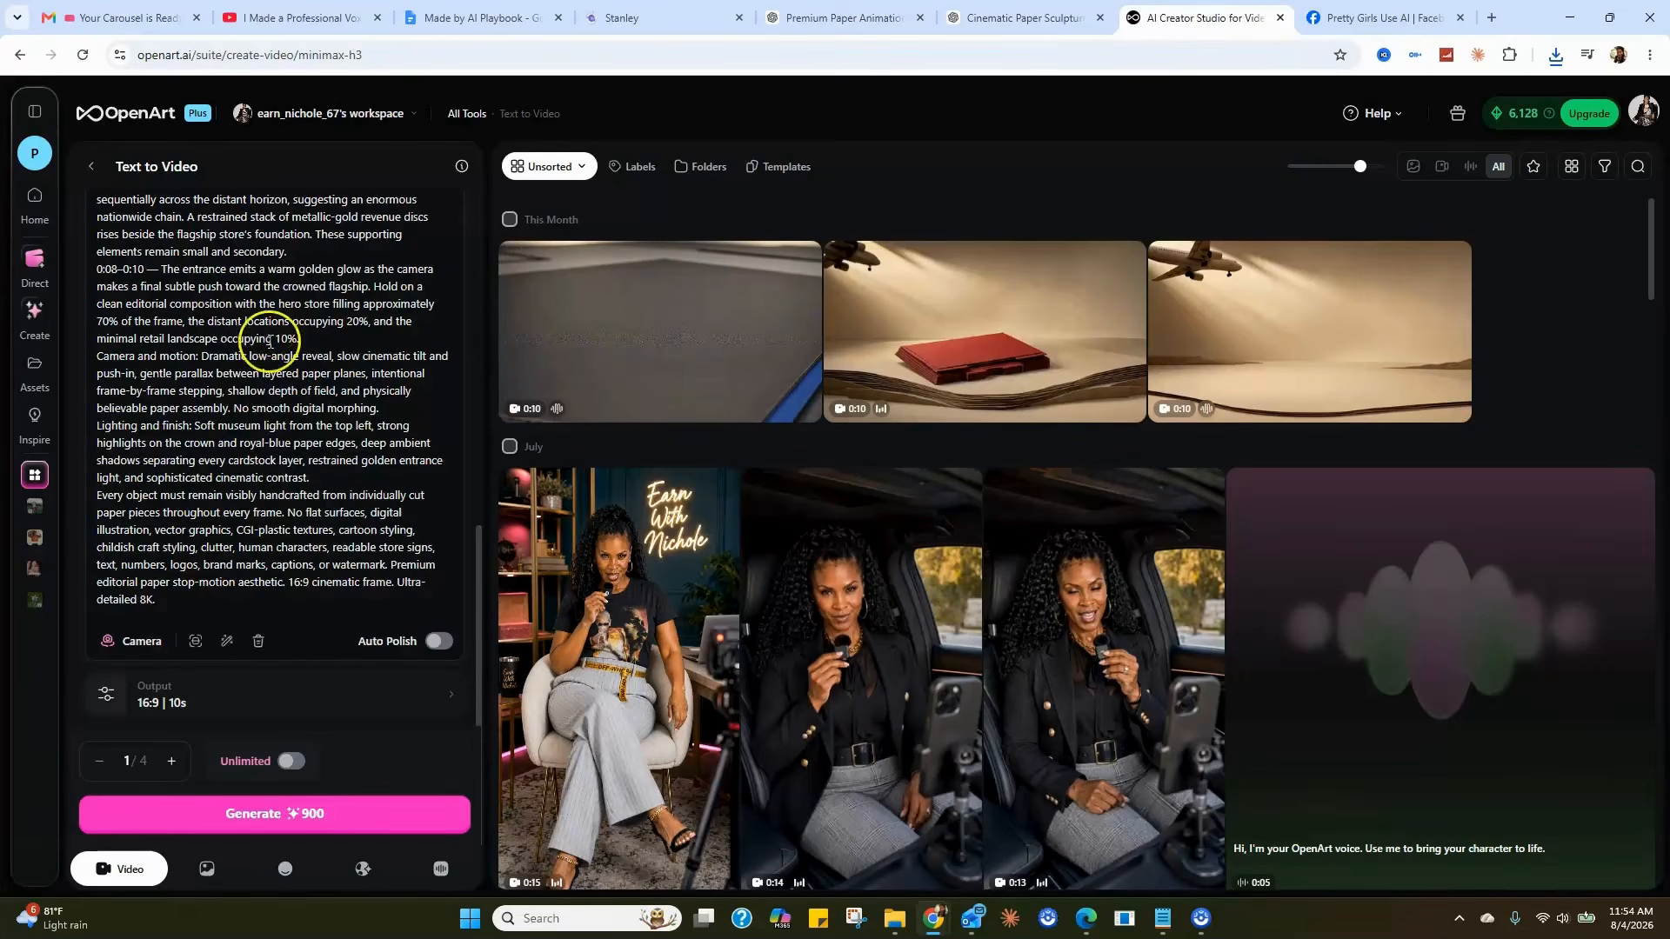
scroll(269, 341, up, 10)
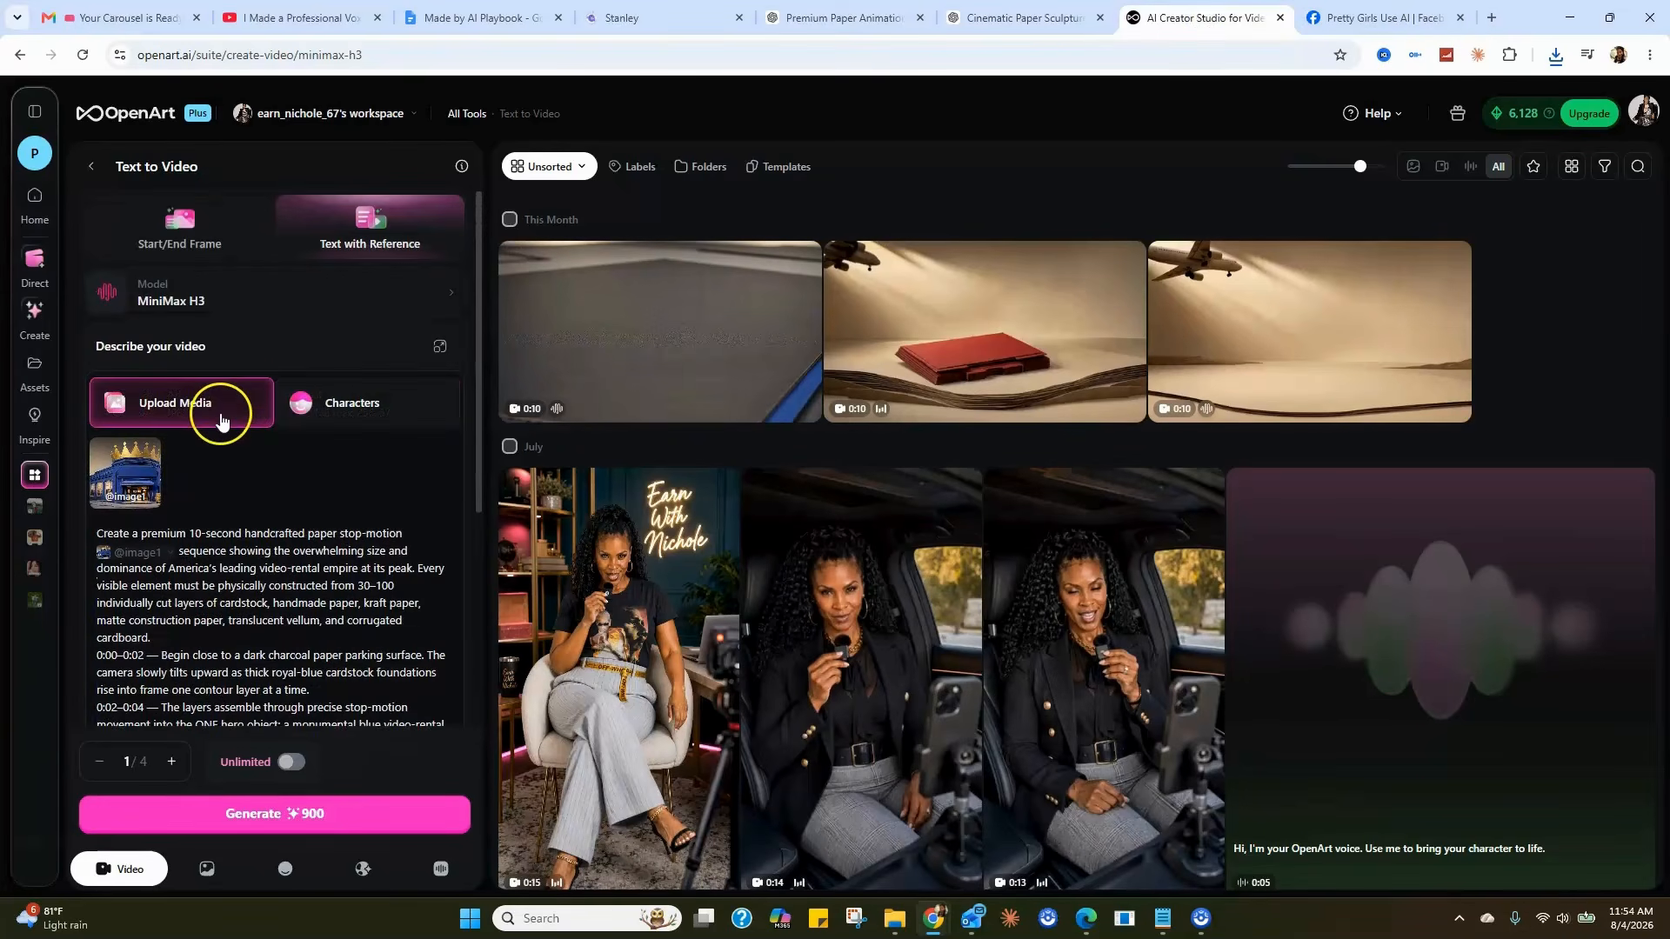
click(221, 414)
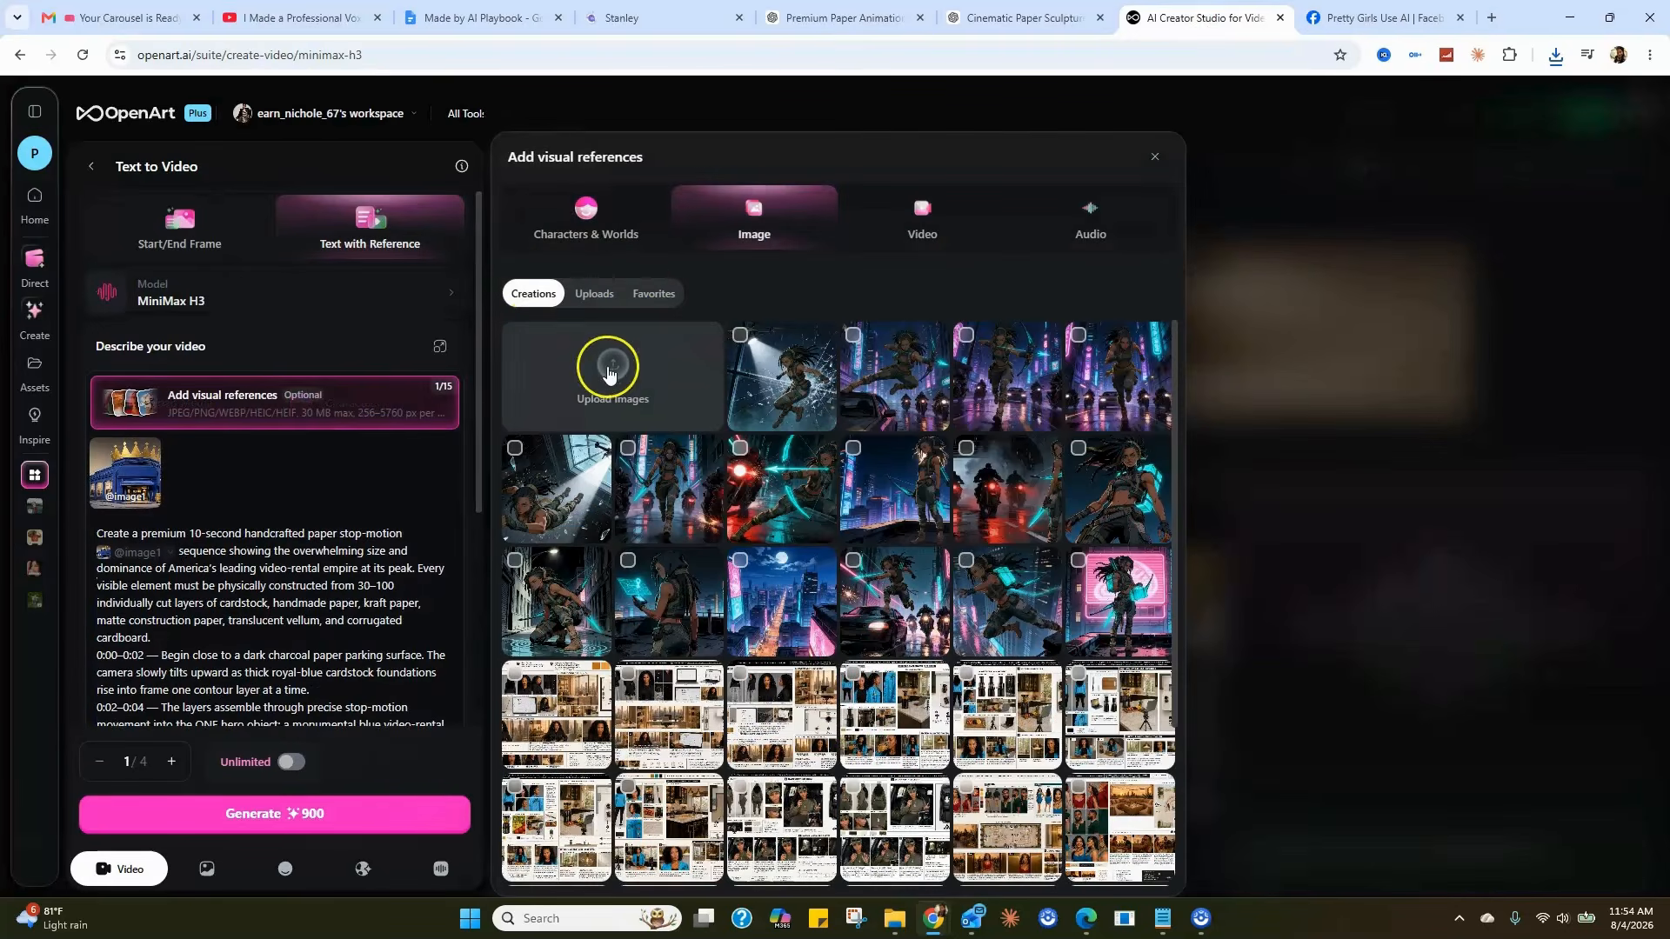
click(609, 372)
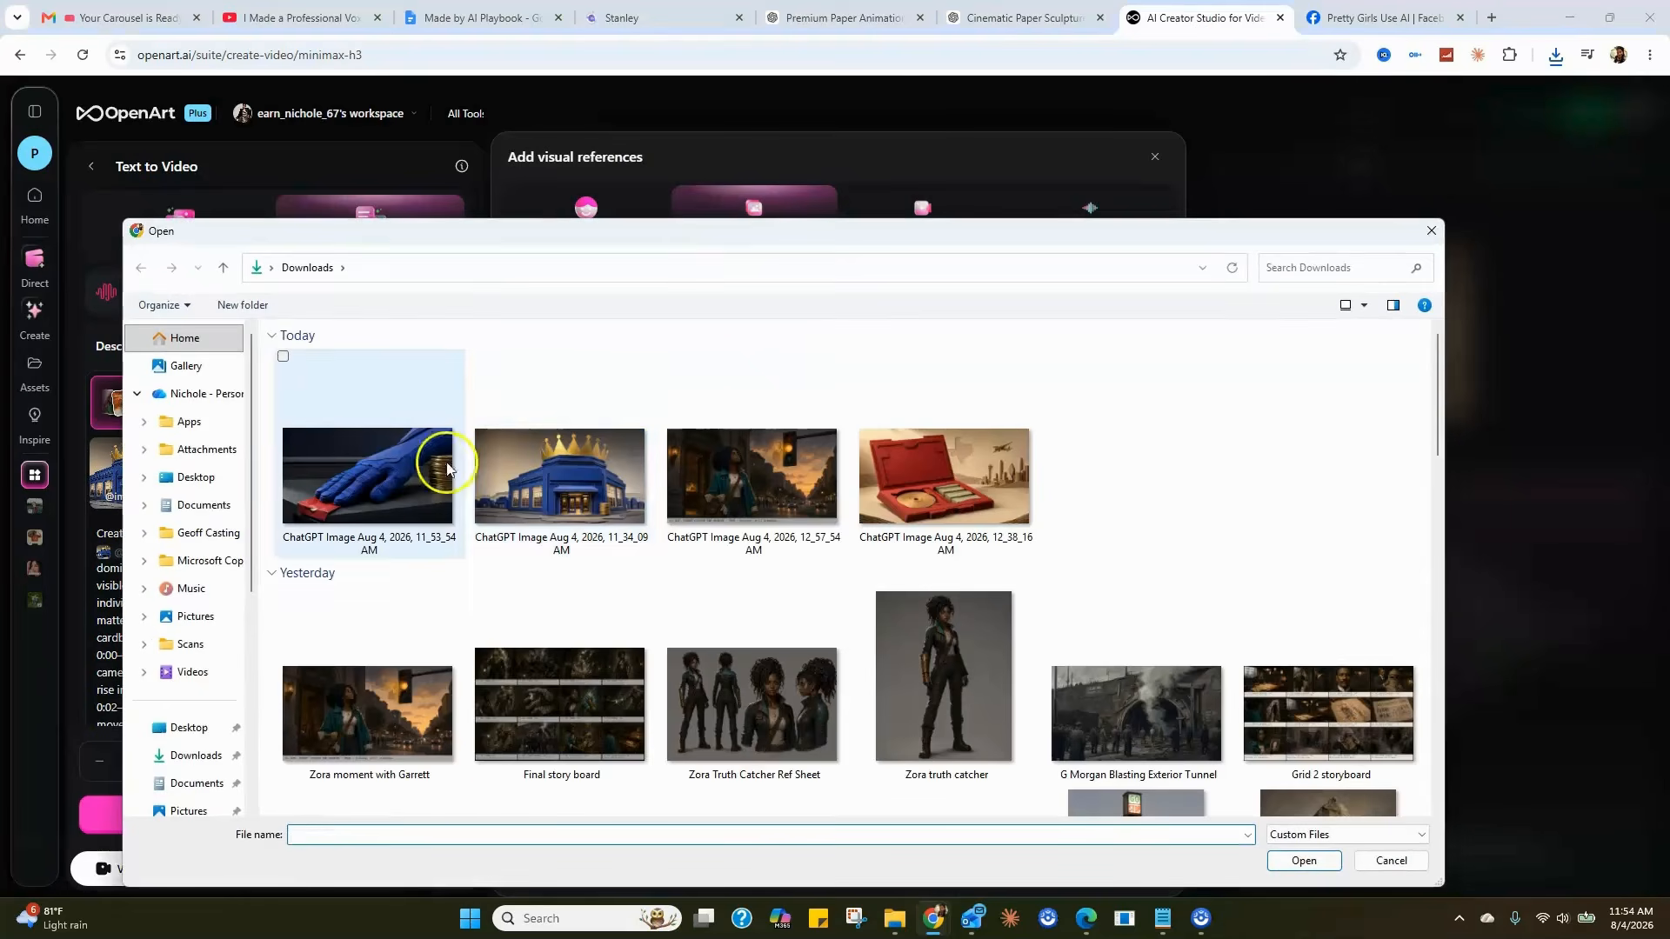
click(367, 474)
click(1304, 860)
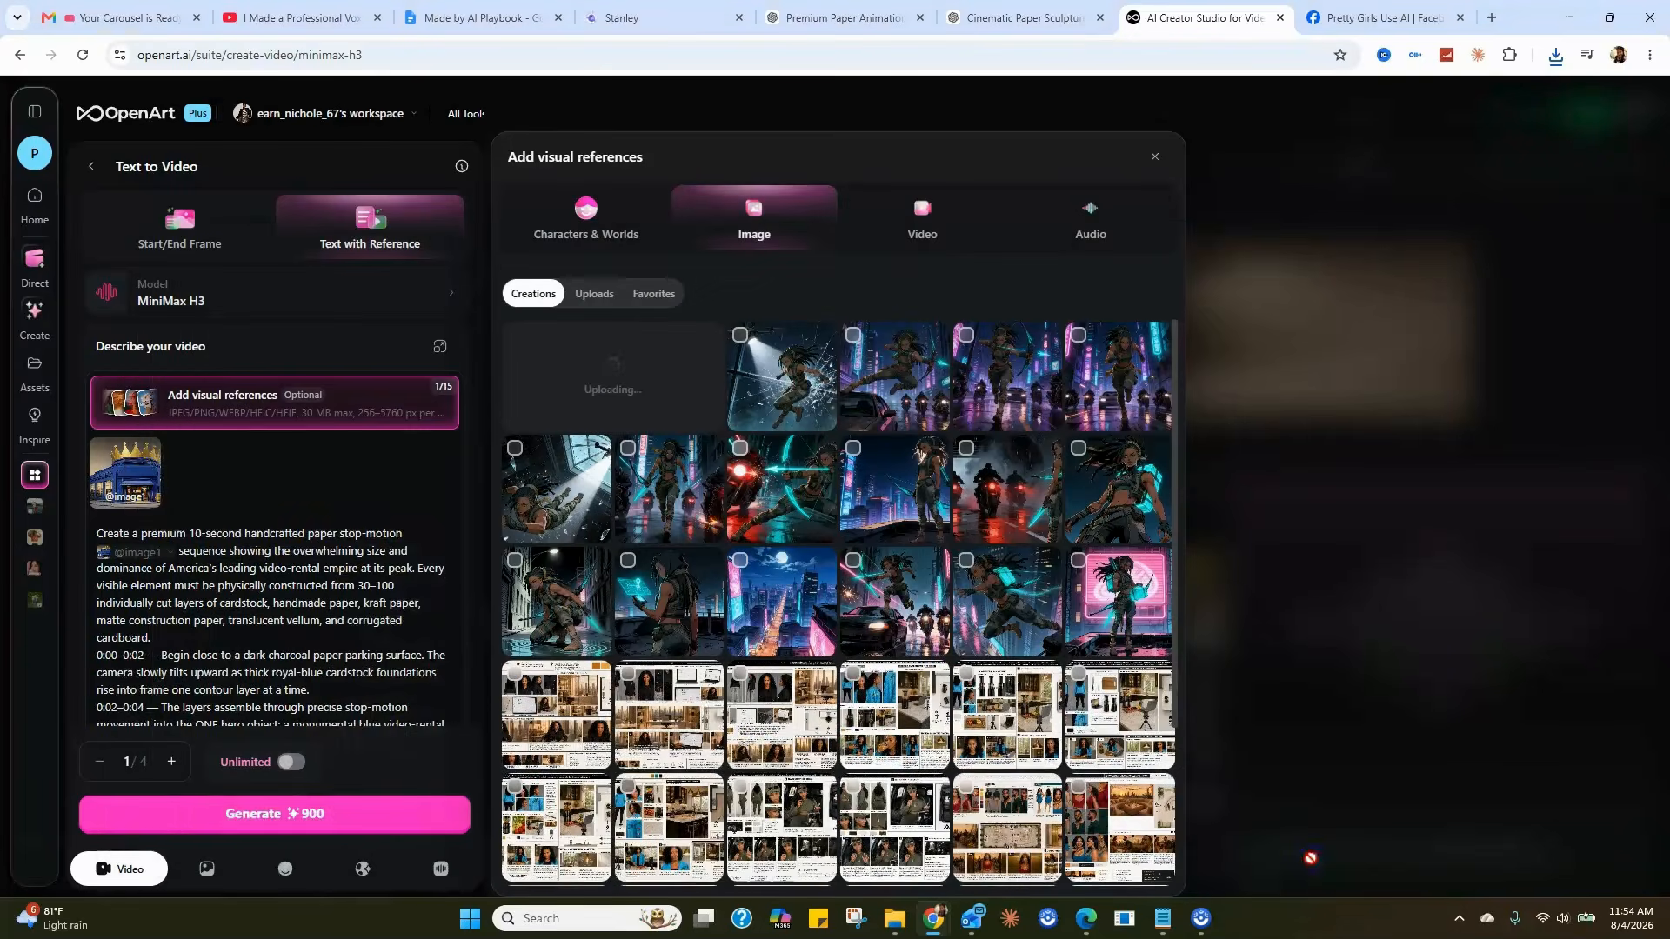
click(159, 438)
click(168, 489)
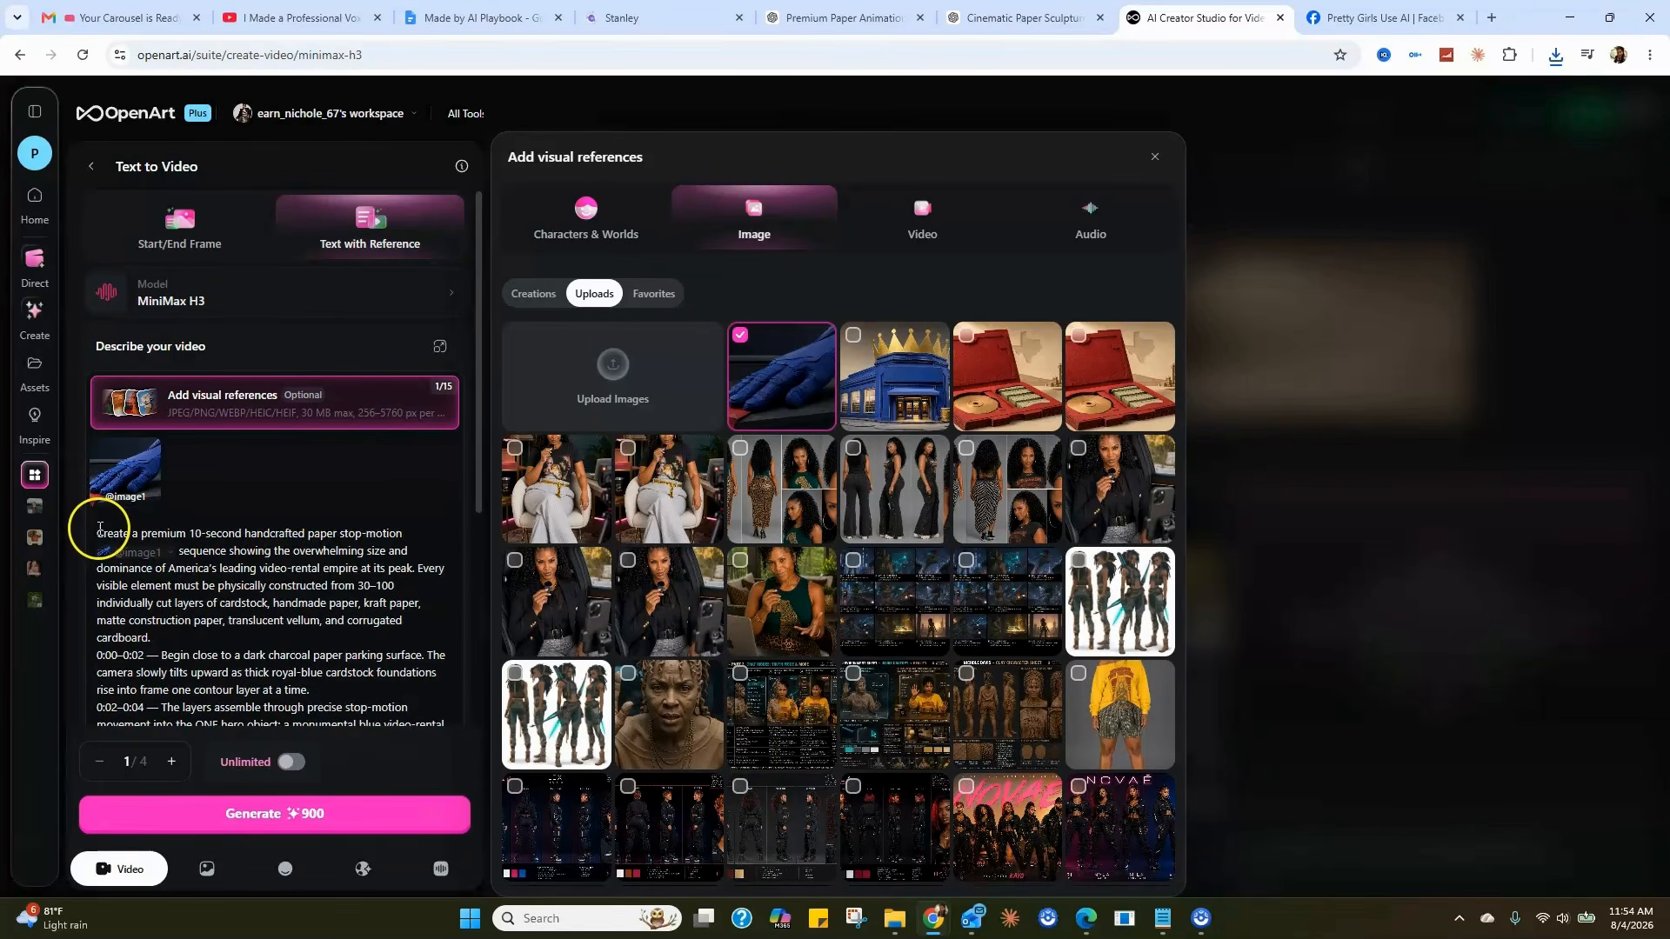
drag(99, 529, 411, 660)
drag(478, 483, 478, 682)
scroll(243, 393, up, 3)
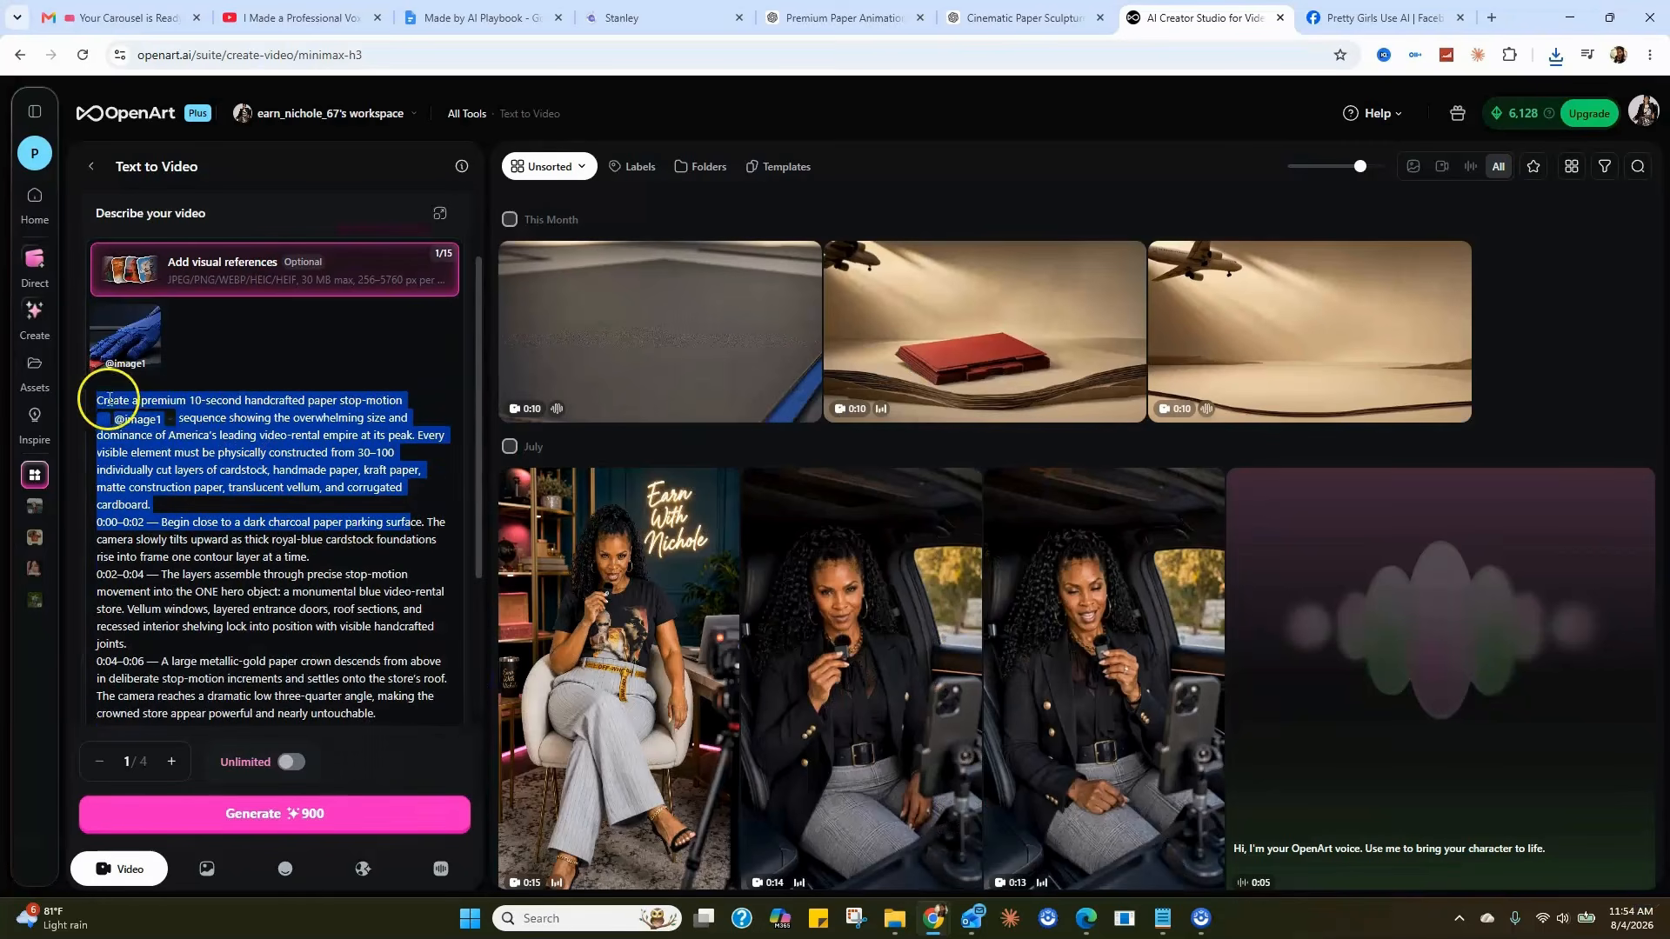
click(107, 400)
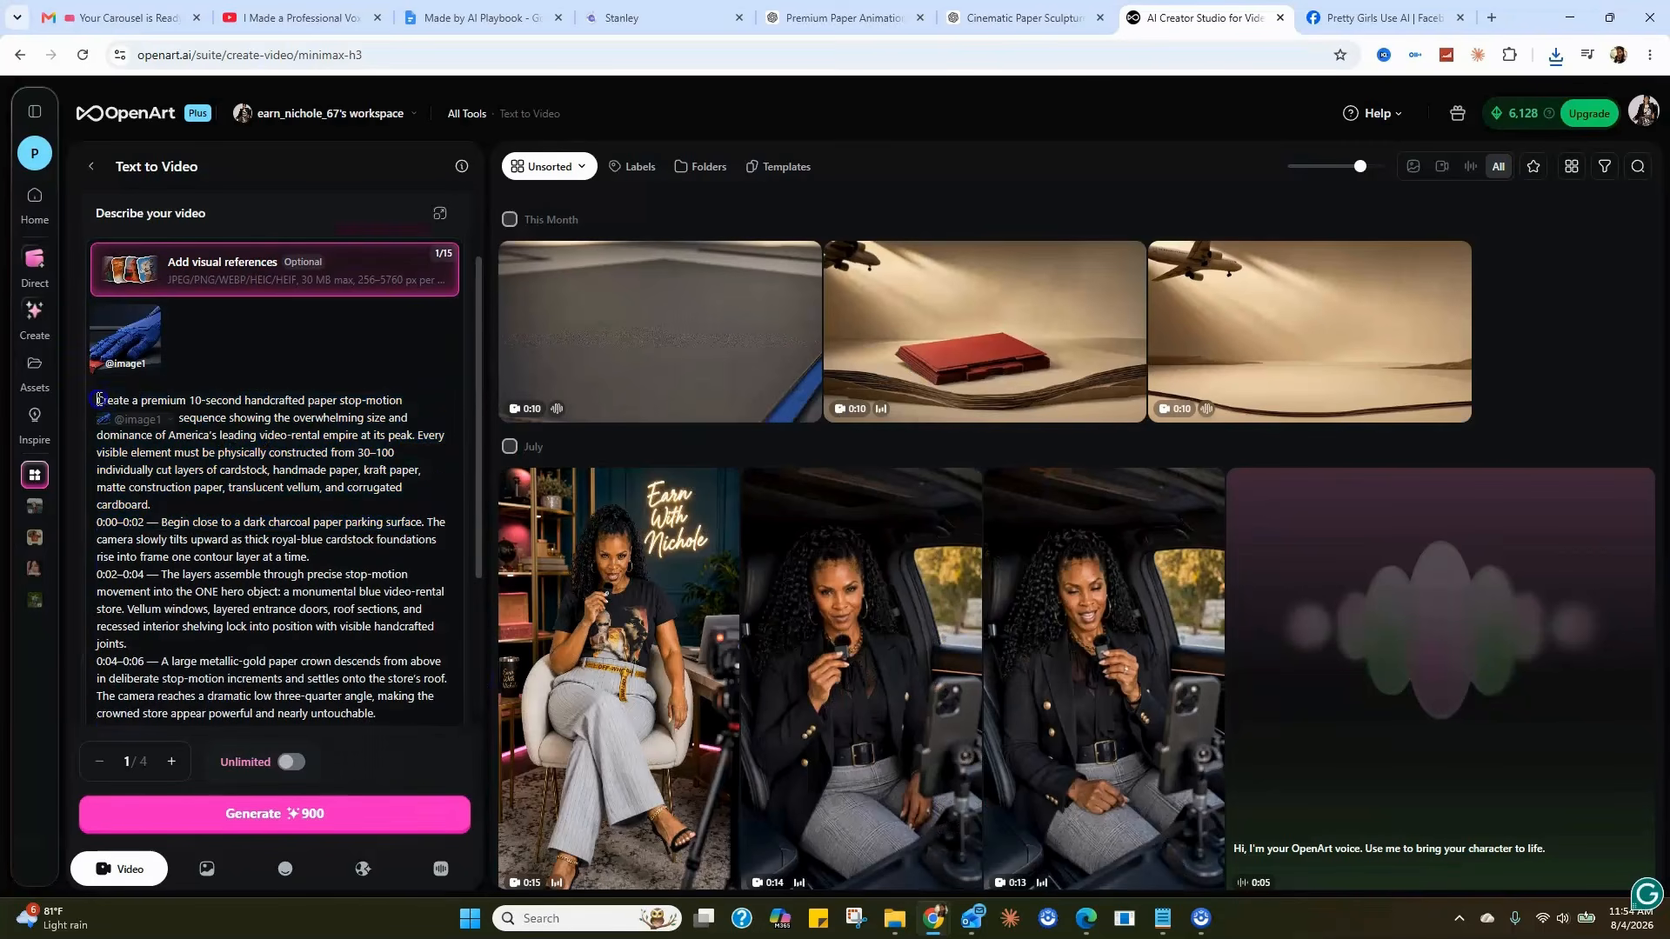
drag(99, 400, 419, 758)
drag(409, 689, 419, 680)
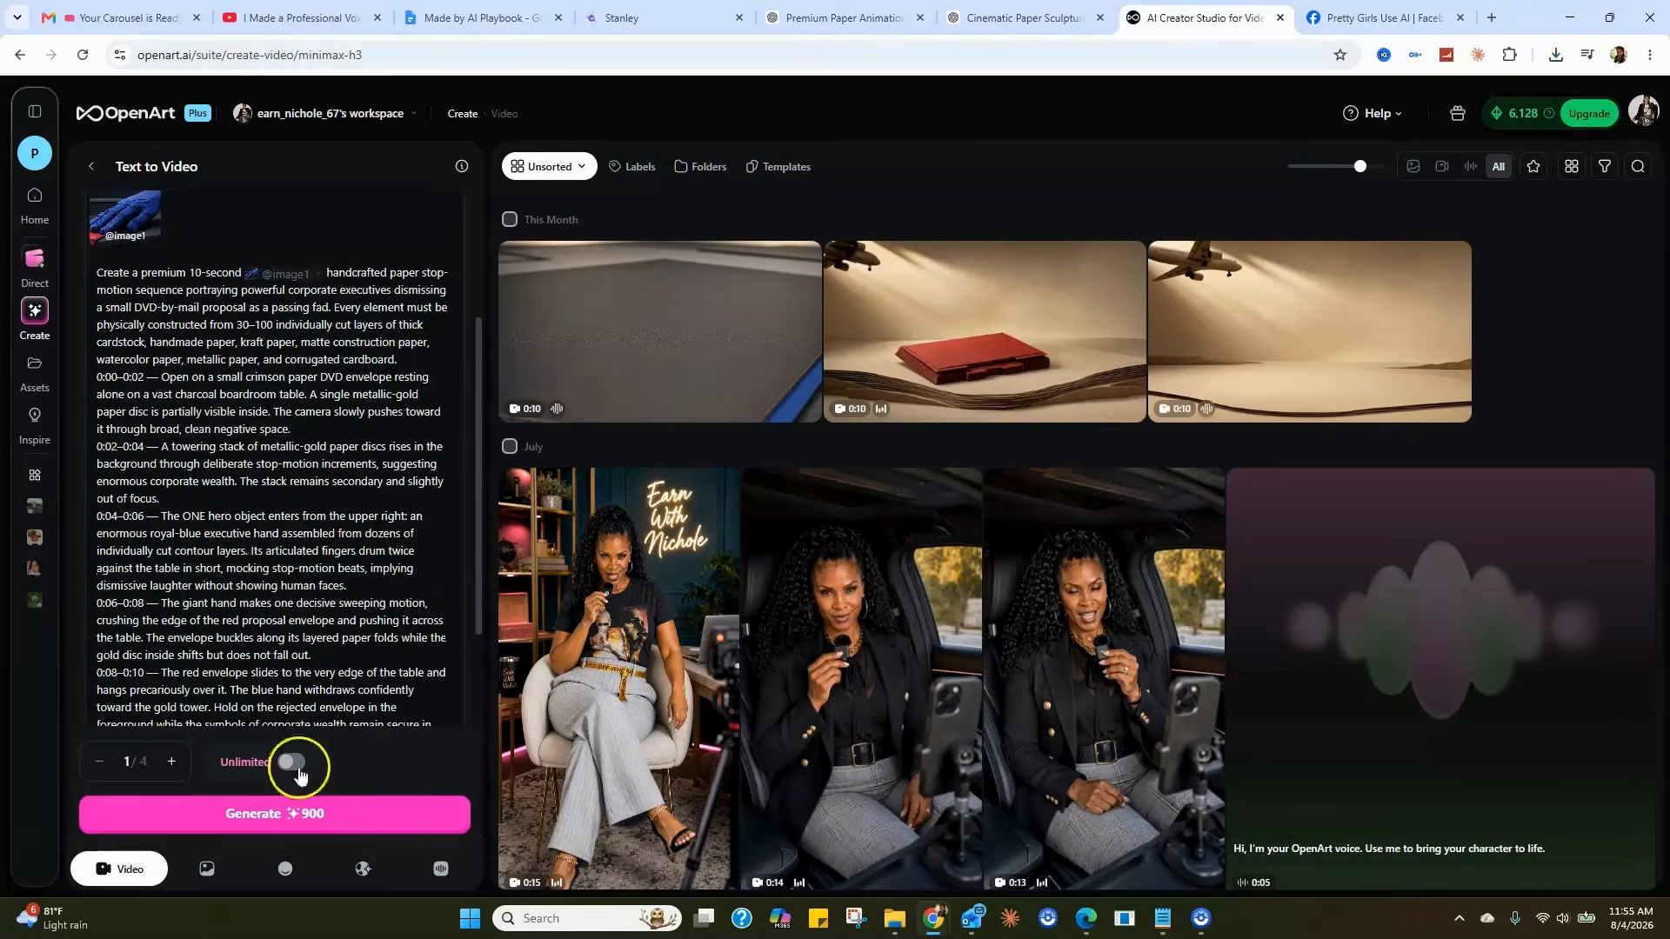
- Generate the executive hand video from the referenced blue paper hand image and prompt
click(270, 815)
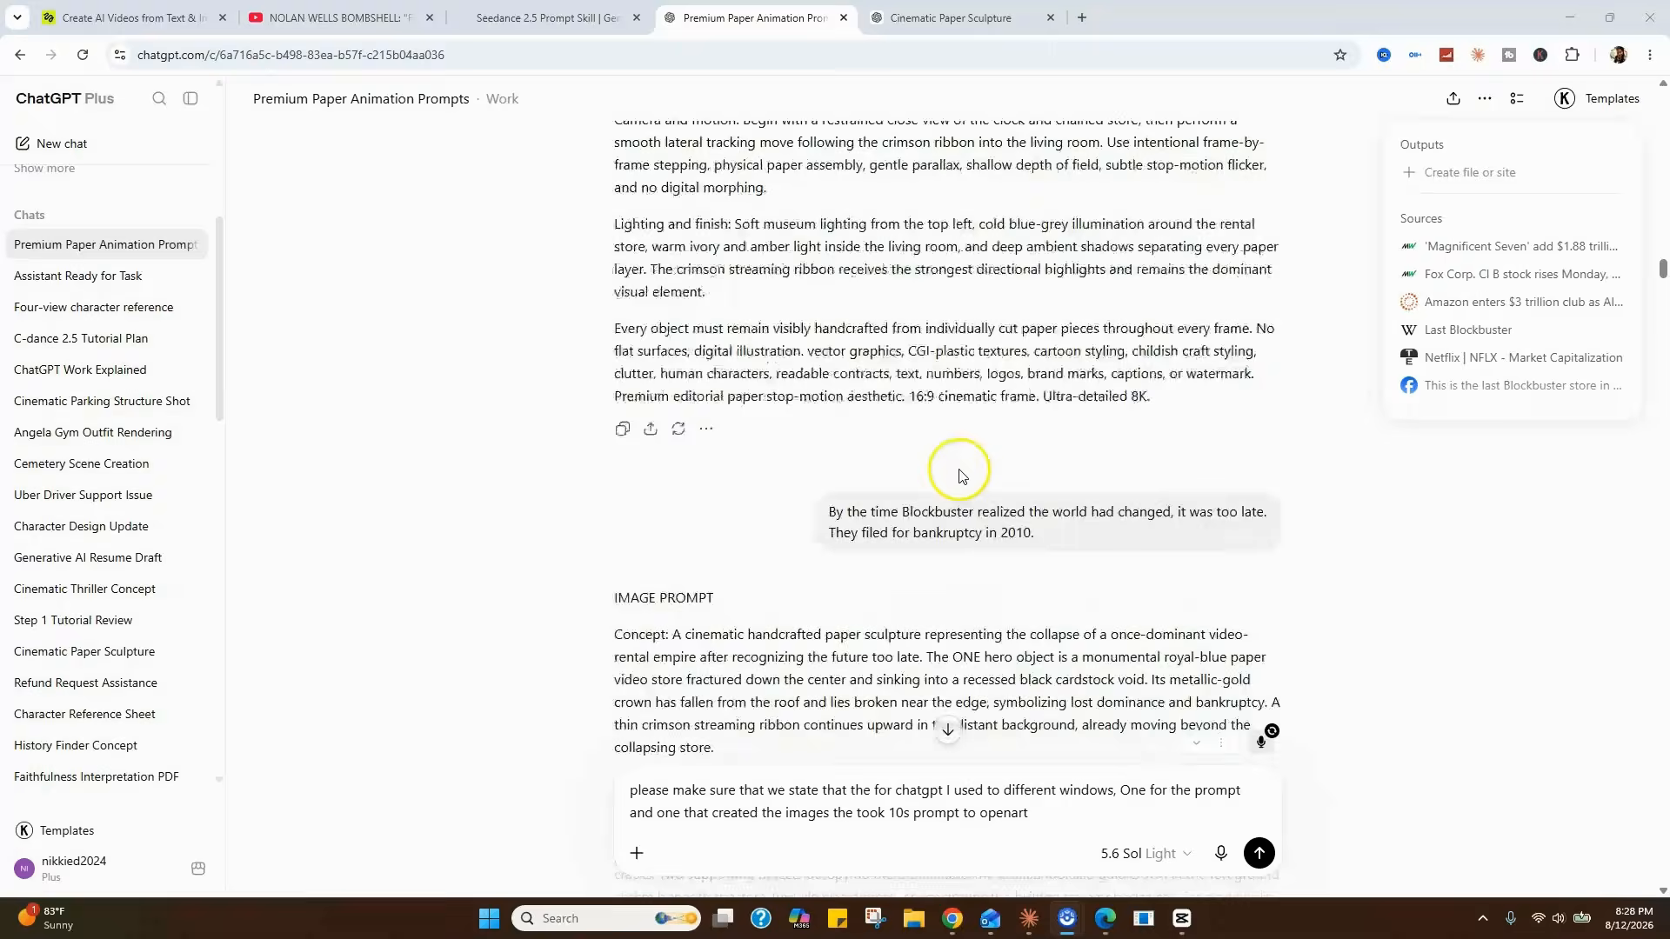
- Review the remaining scene prompts in the Premium Paper Animation Prompts chat and the matching generated images in the Cinematic Paper Sculpture chat
scroll(959, 474, down, 10)
scroll(960, 476, down, 15)
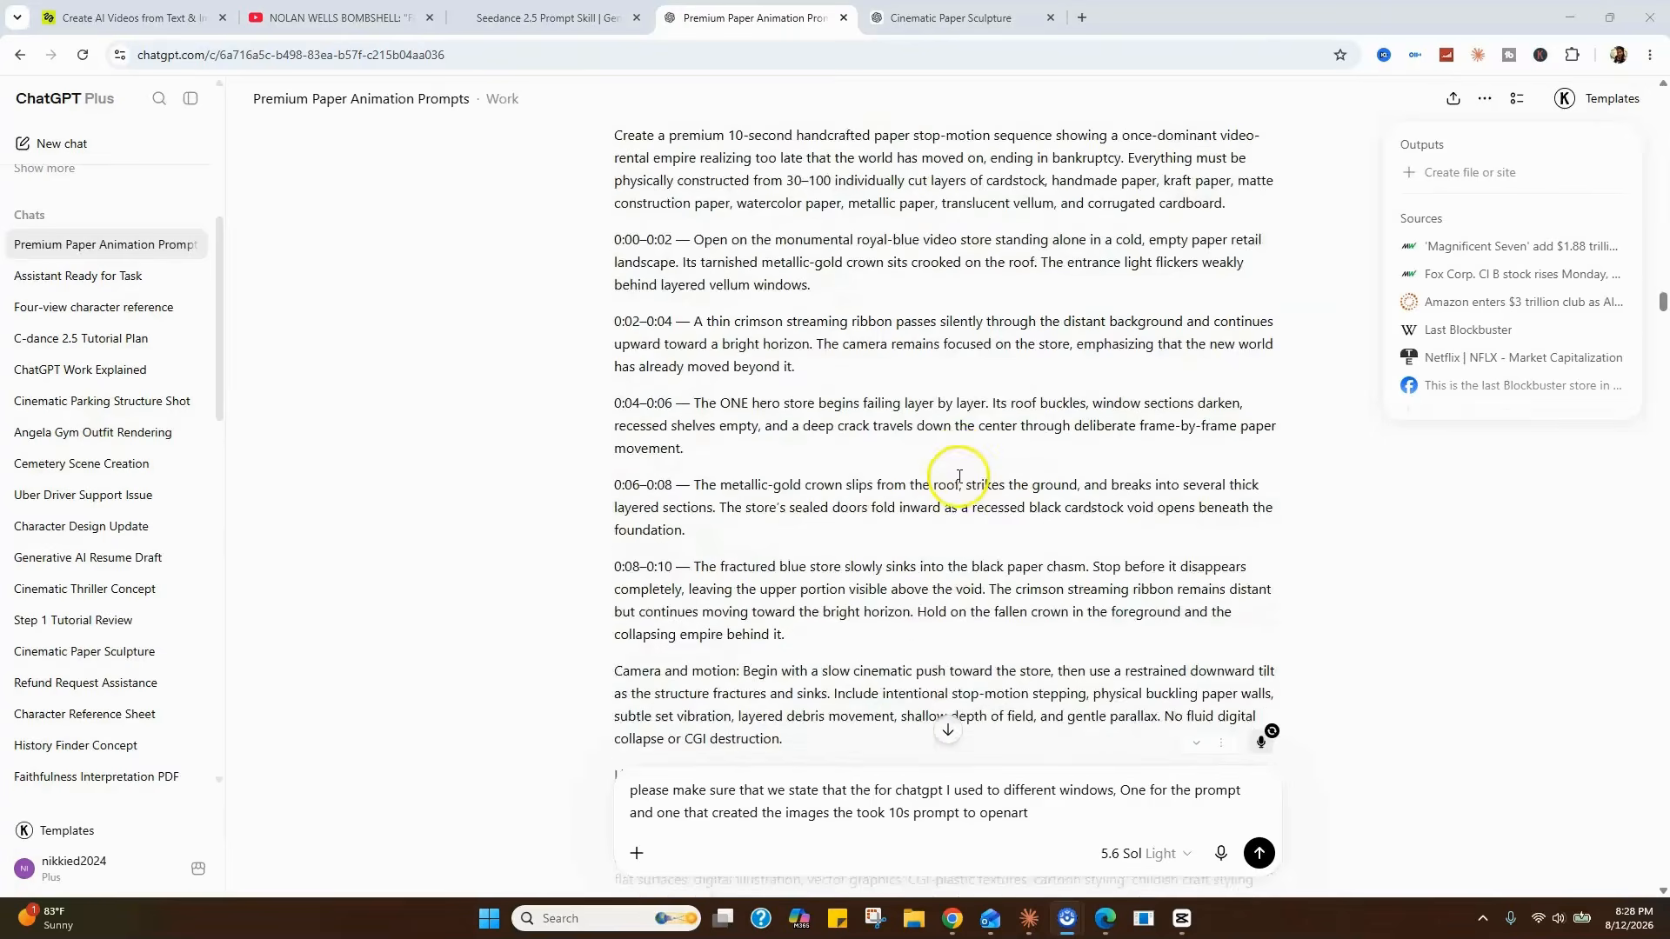
scroll(960, 483, down, 15)
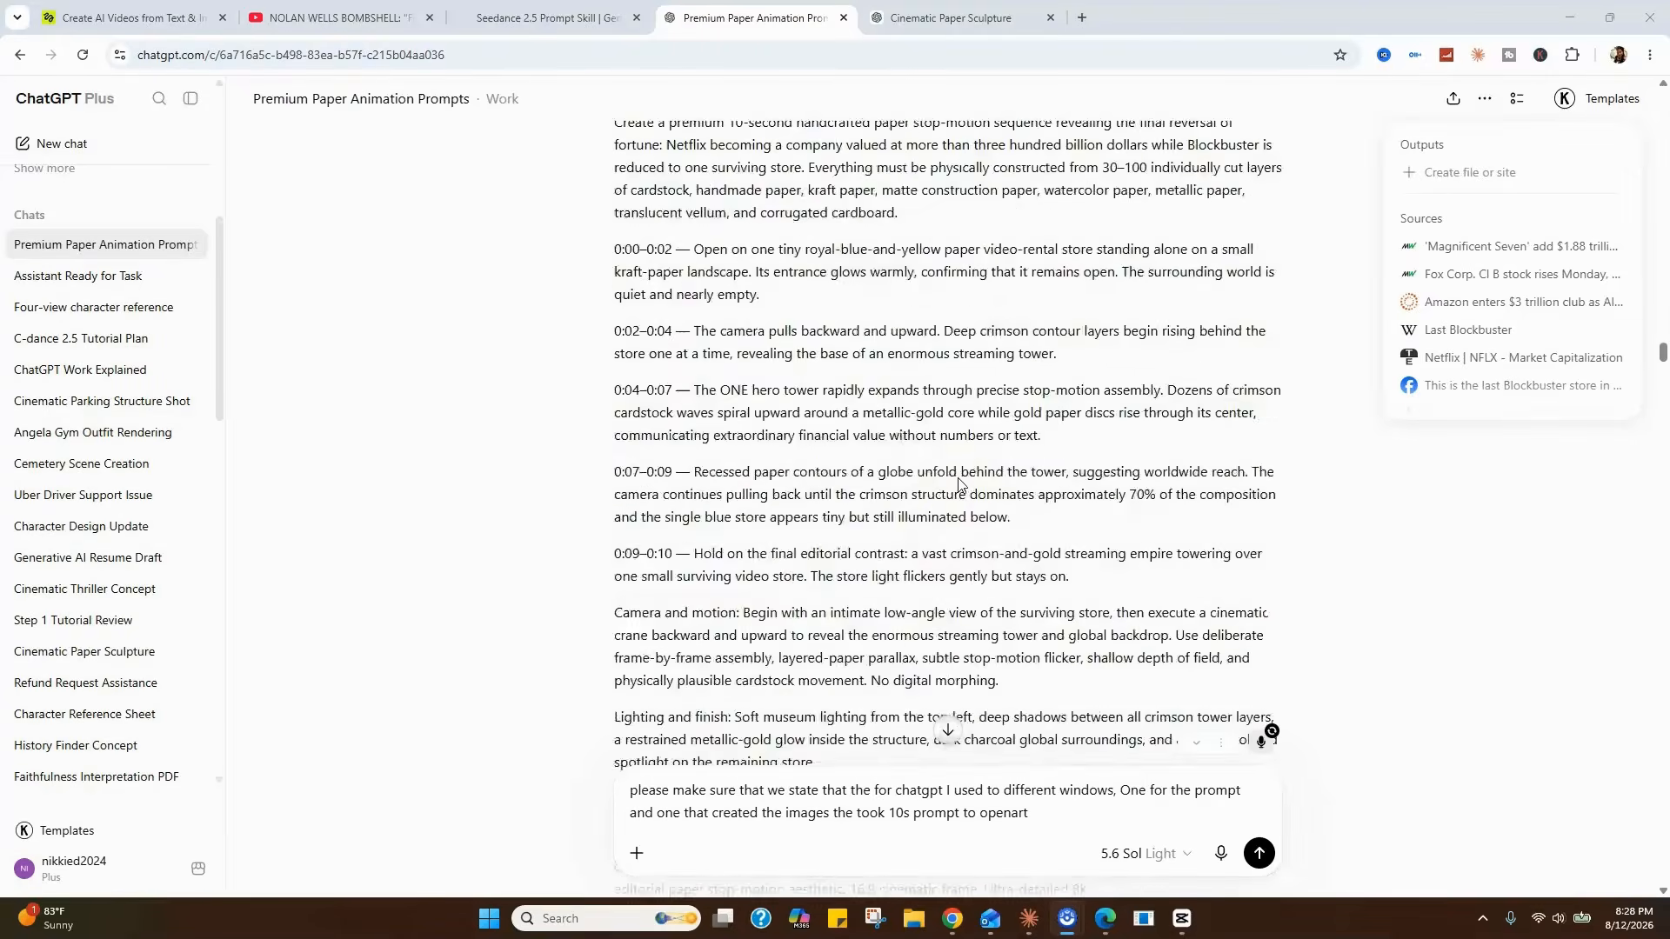
scroll(960, 485, down, 8)
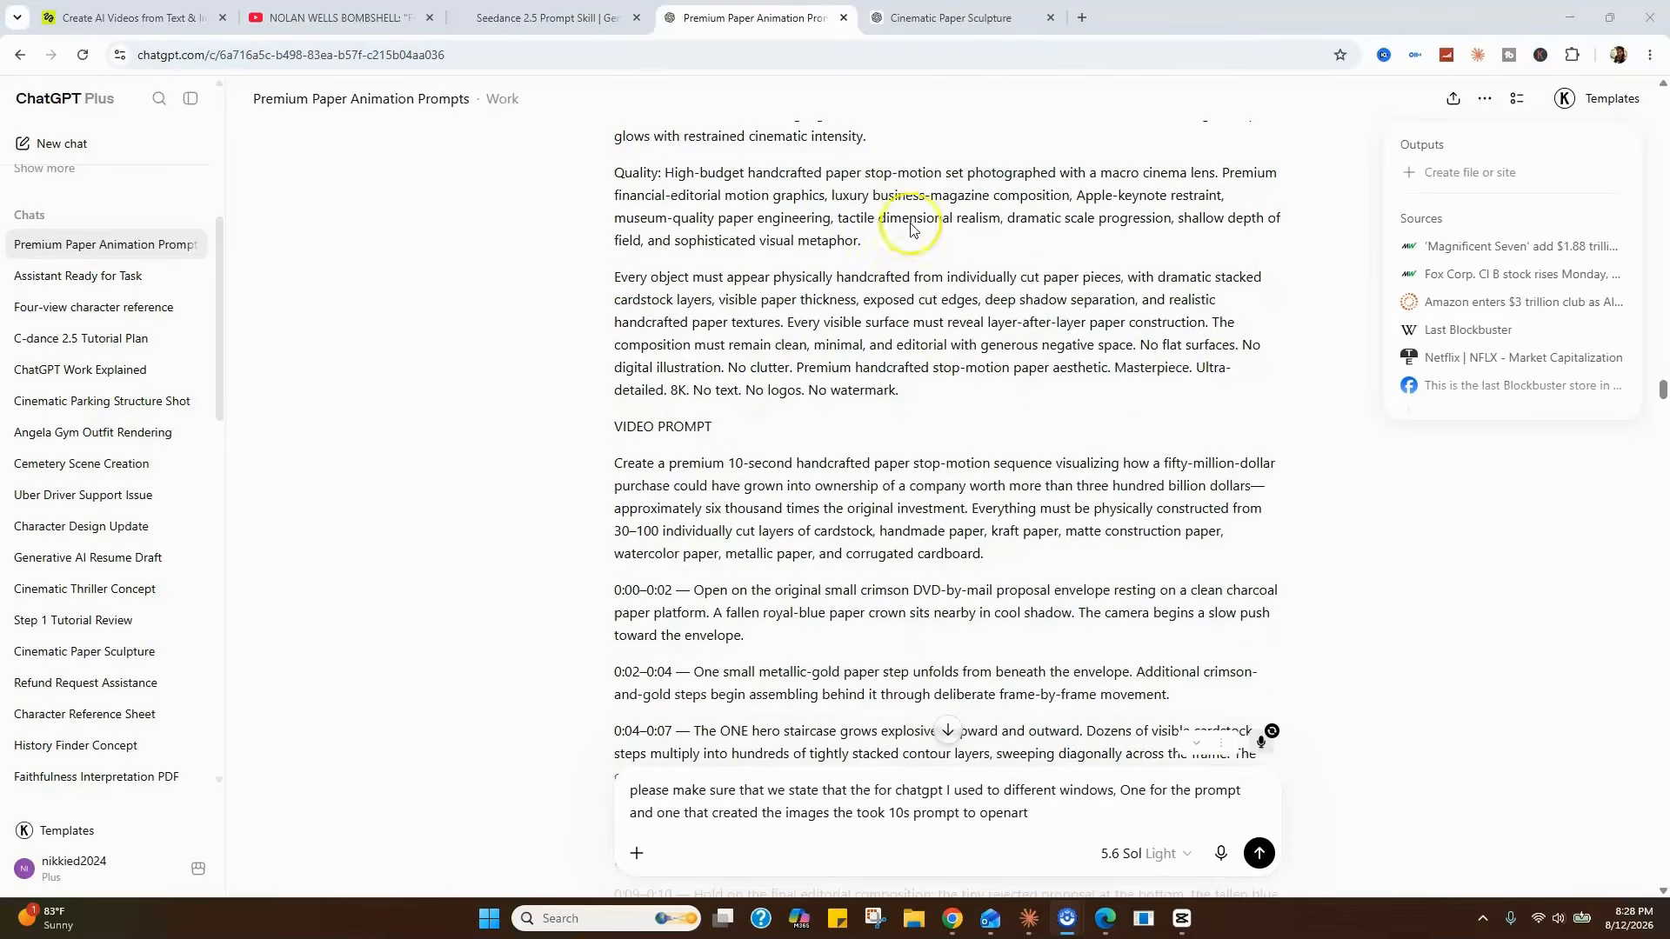
click(947, 21)
scroll(906, 485, down, 12)
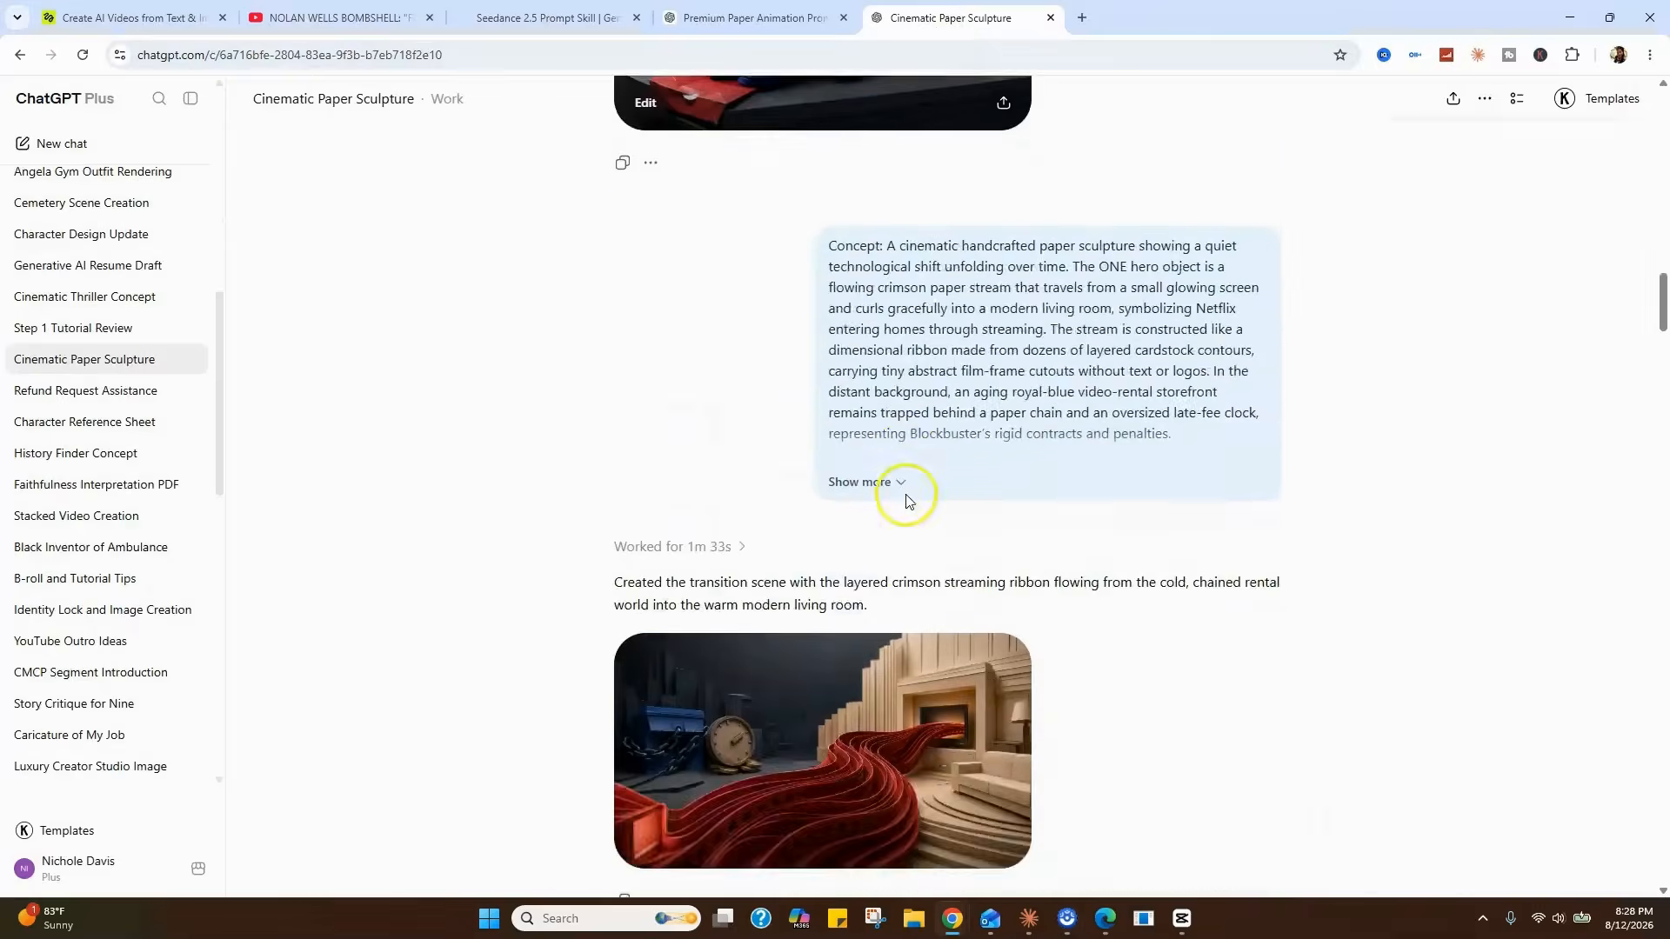
scroll(905, 501, down, 15)
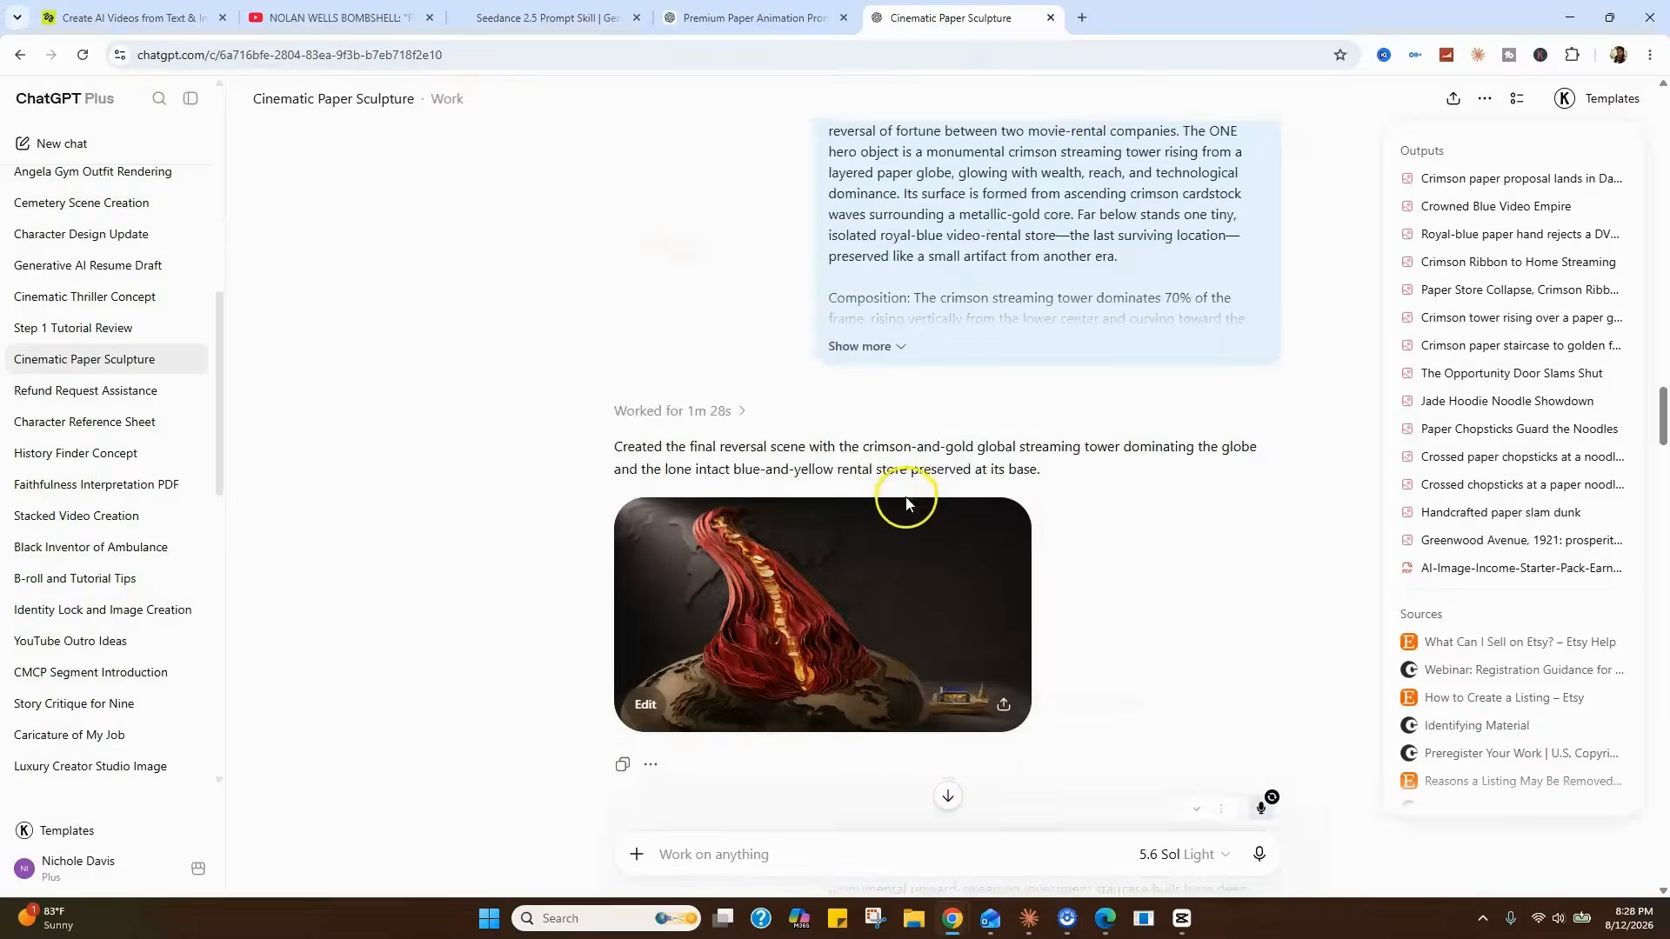
scroll(906, 503, down, 14)
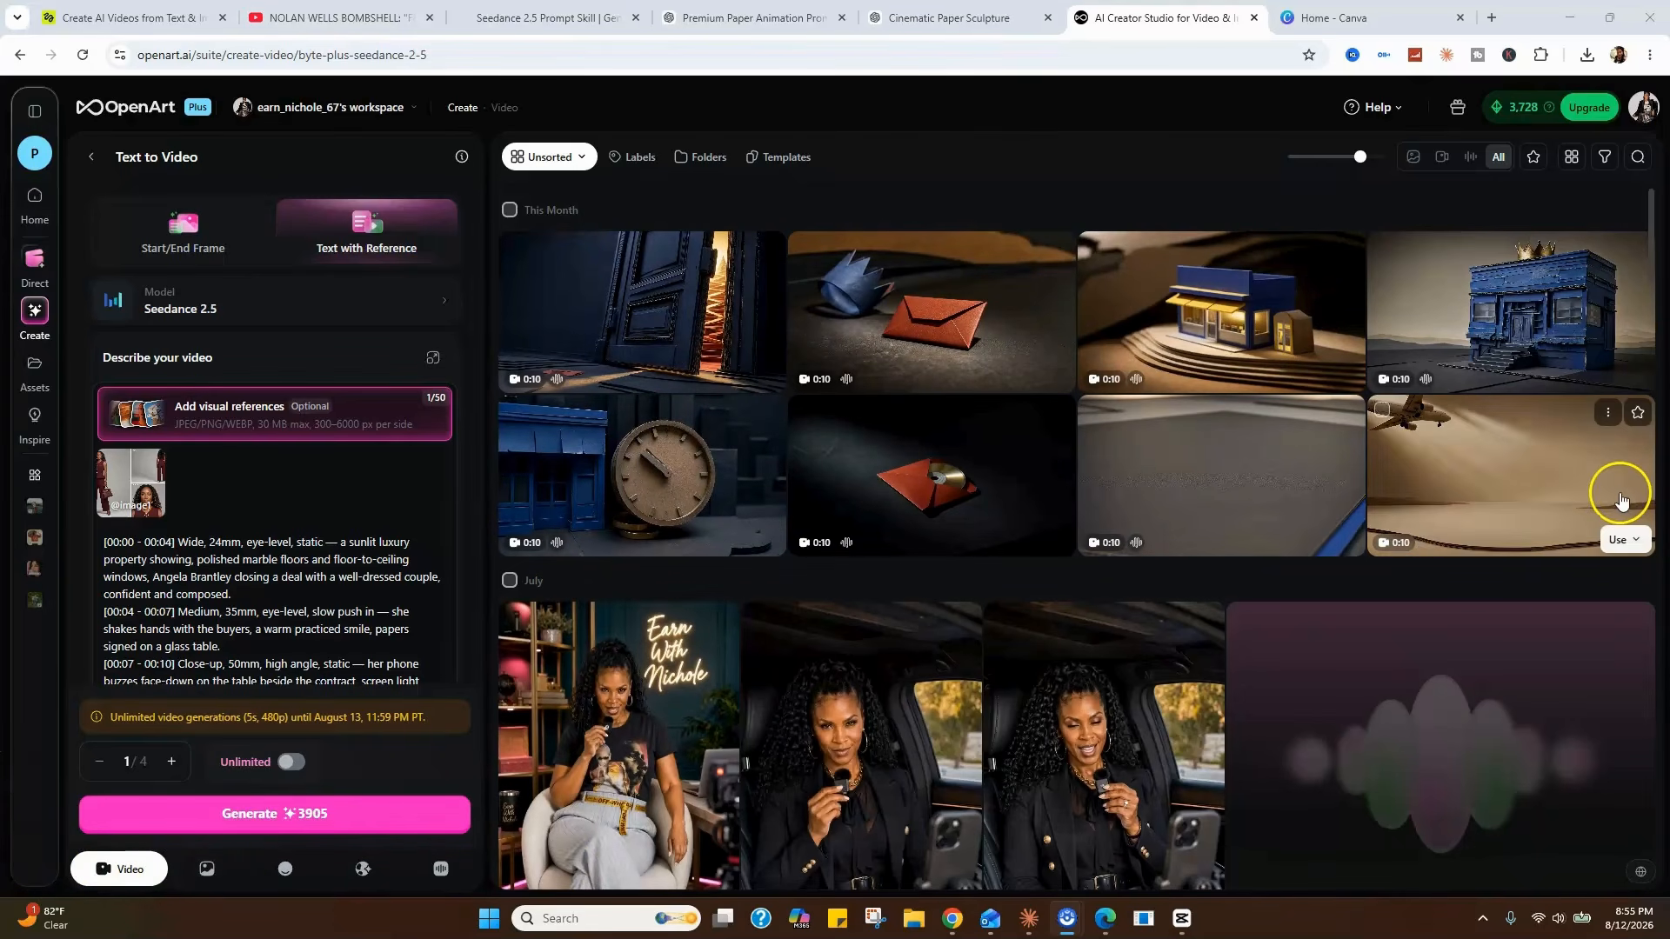
- In OpenArt, download the finished clips of the airplane proposal, the royal-blue rejection scene and the red envelope with the gold disc
click(1608, 412)
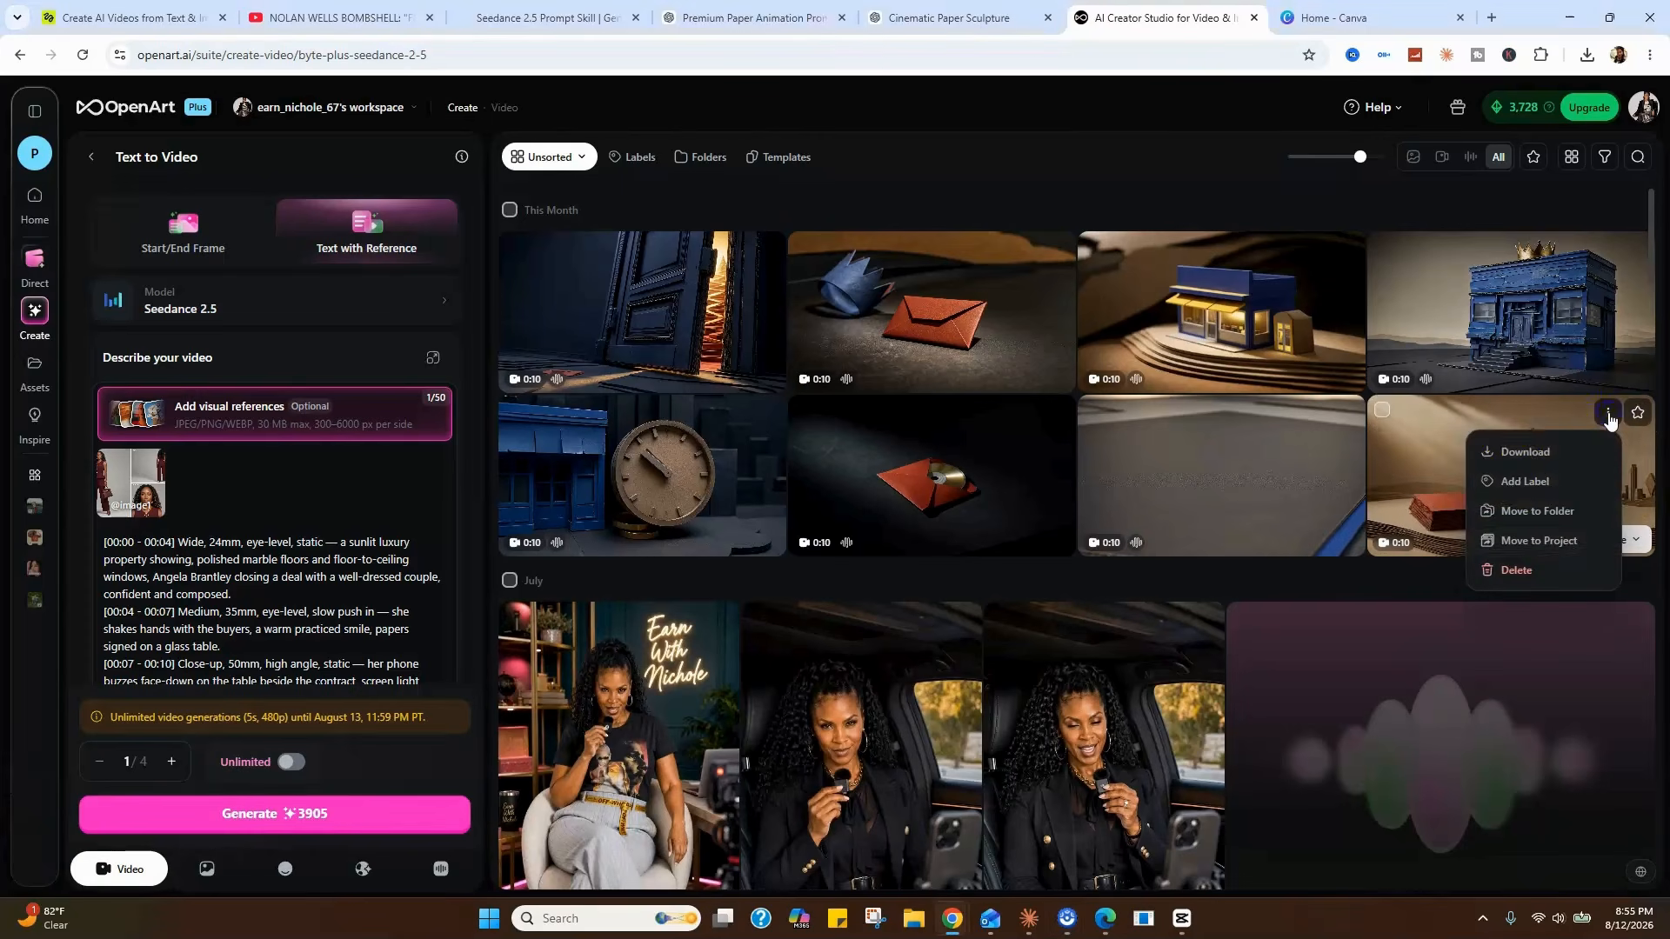
click(1490, 454)
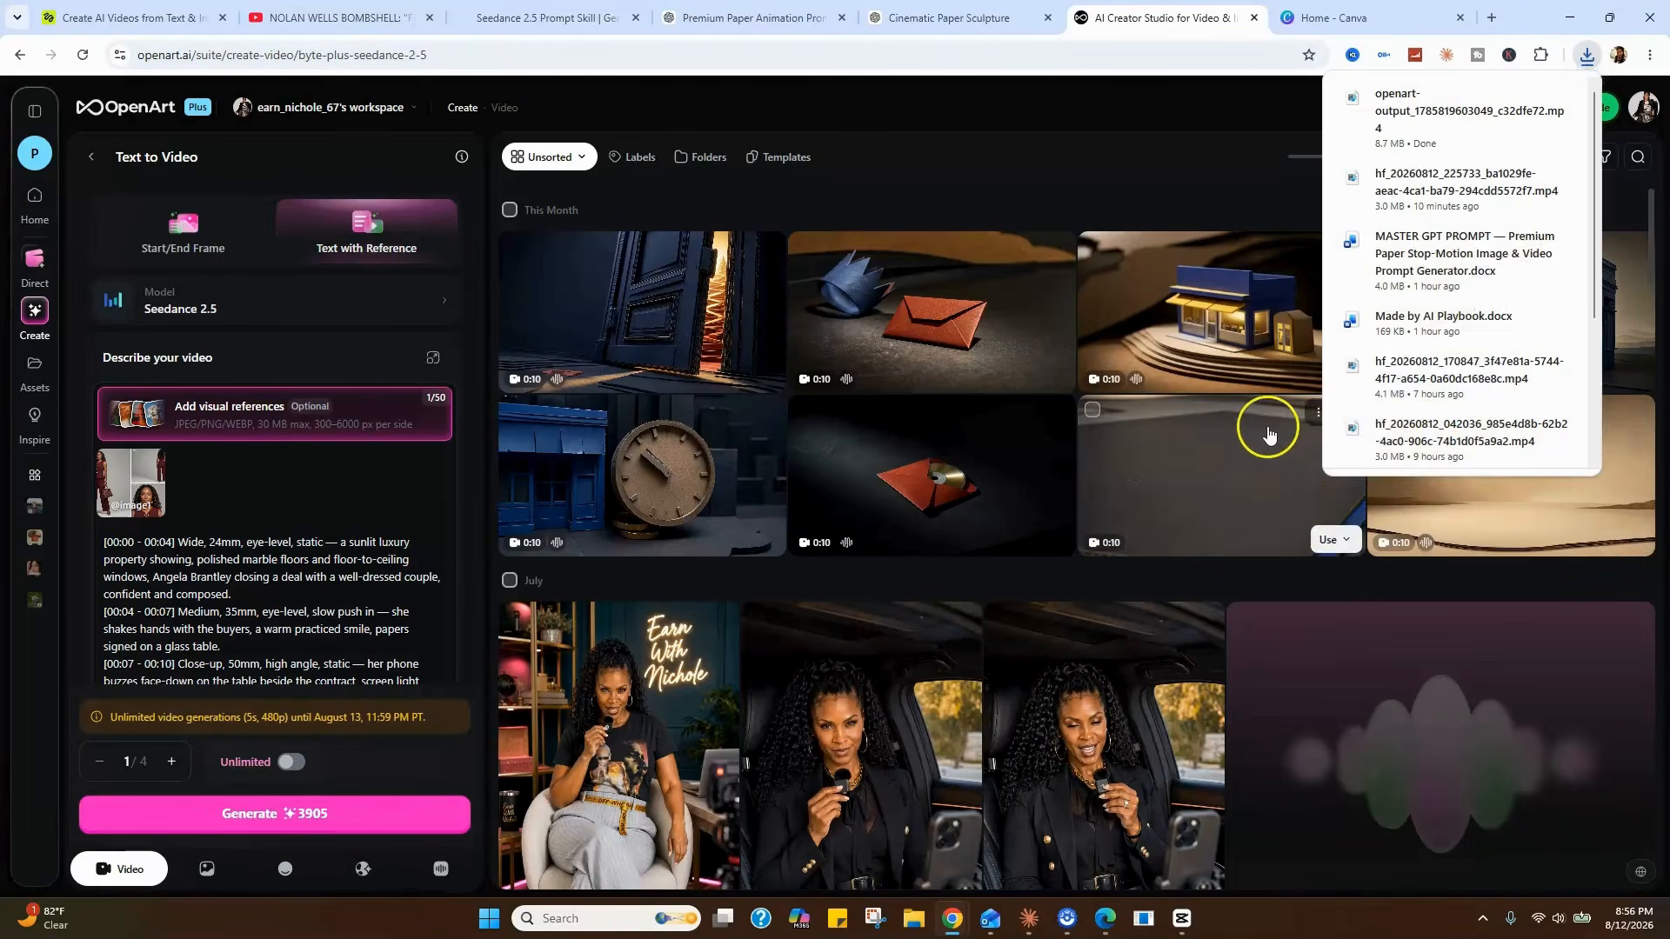
click(1313, 414)
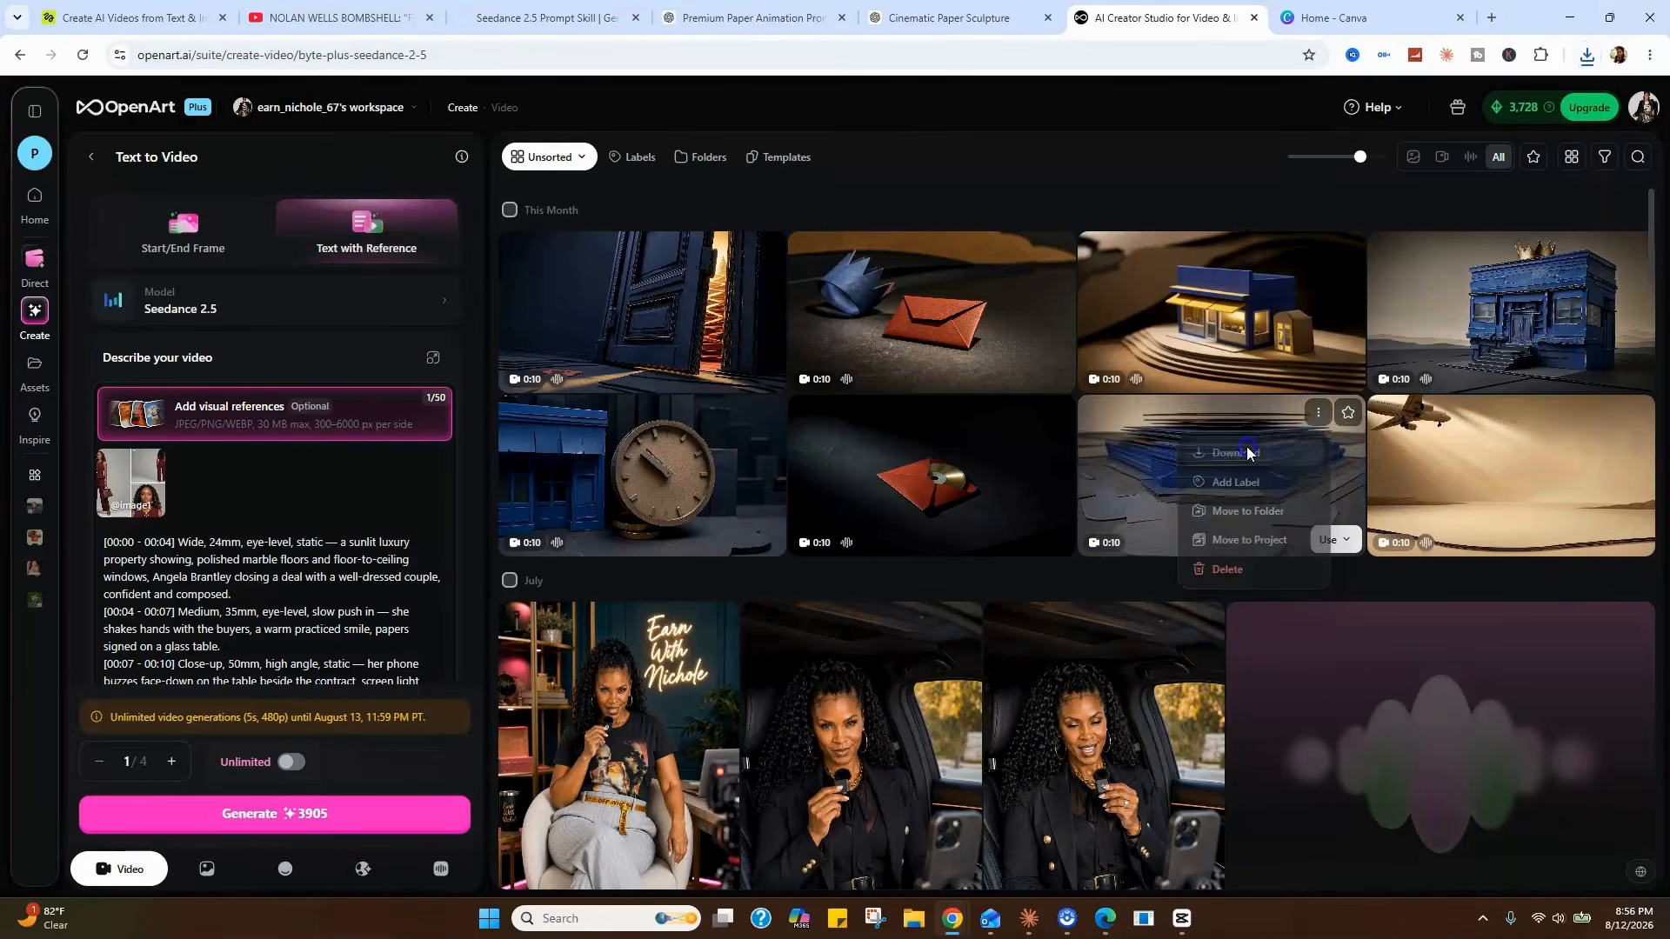
click(1026, 413)
click(958, 447)
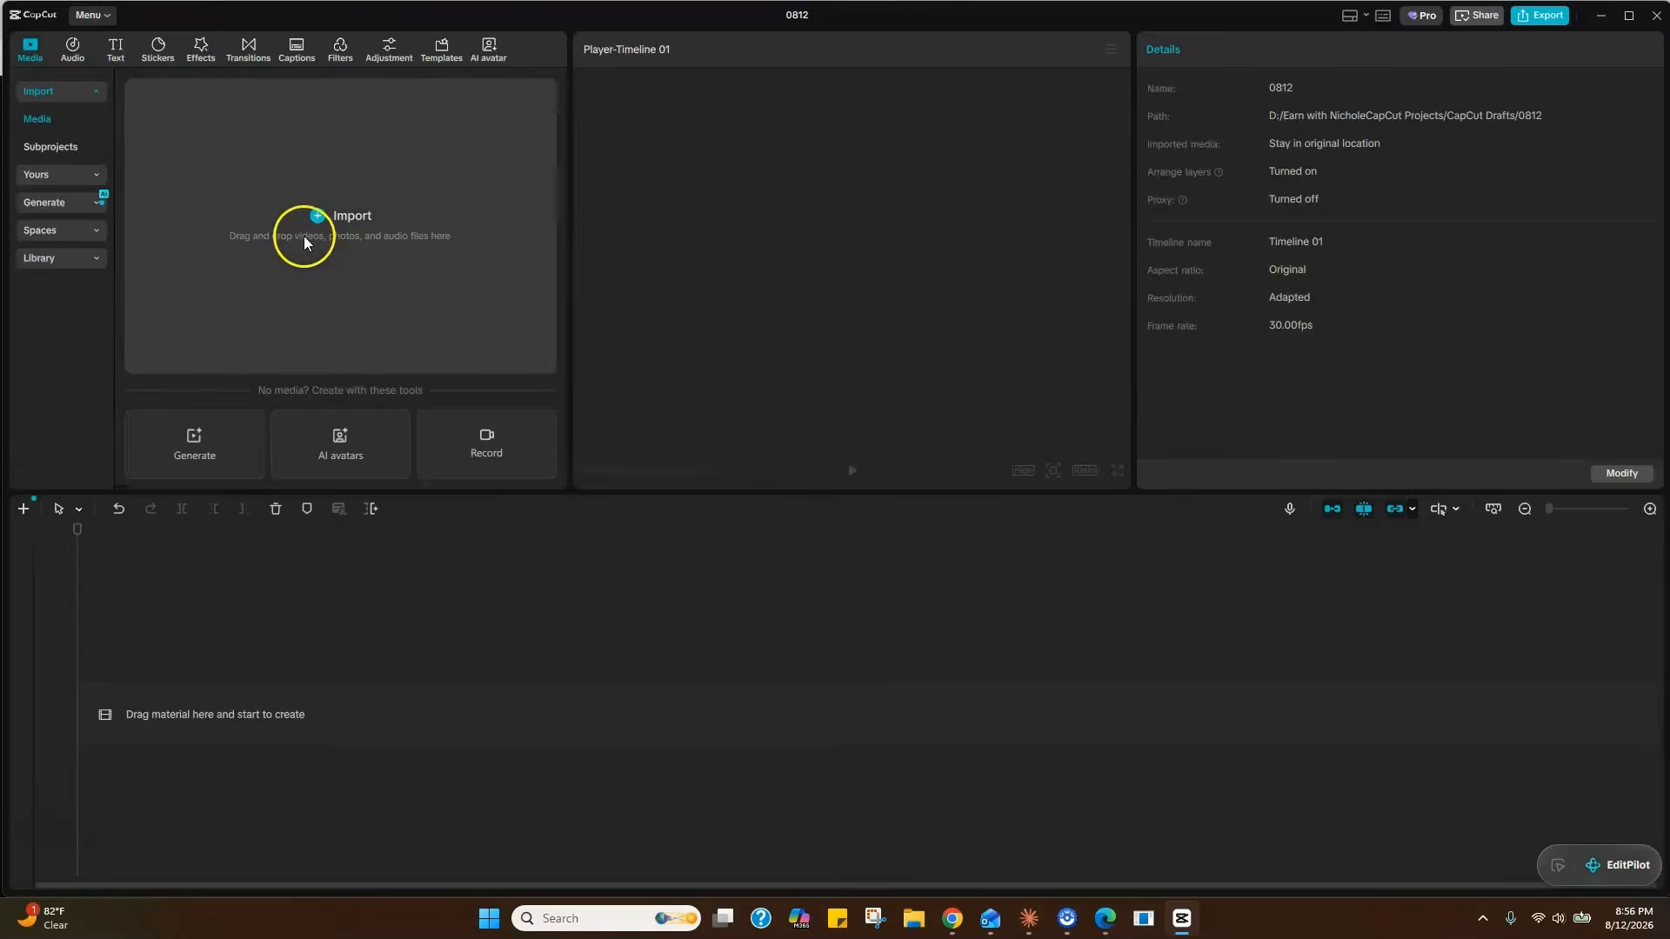
- In CapCut, import the eight Block images, numbered 1 through 8, from the MiniMax H2 Openart Tutorial folder
click(306, 228)
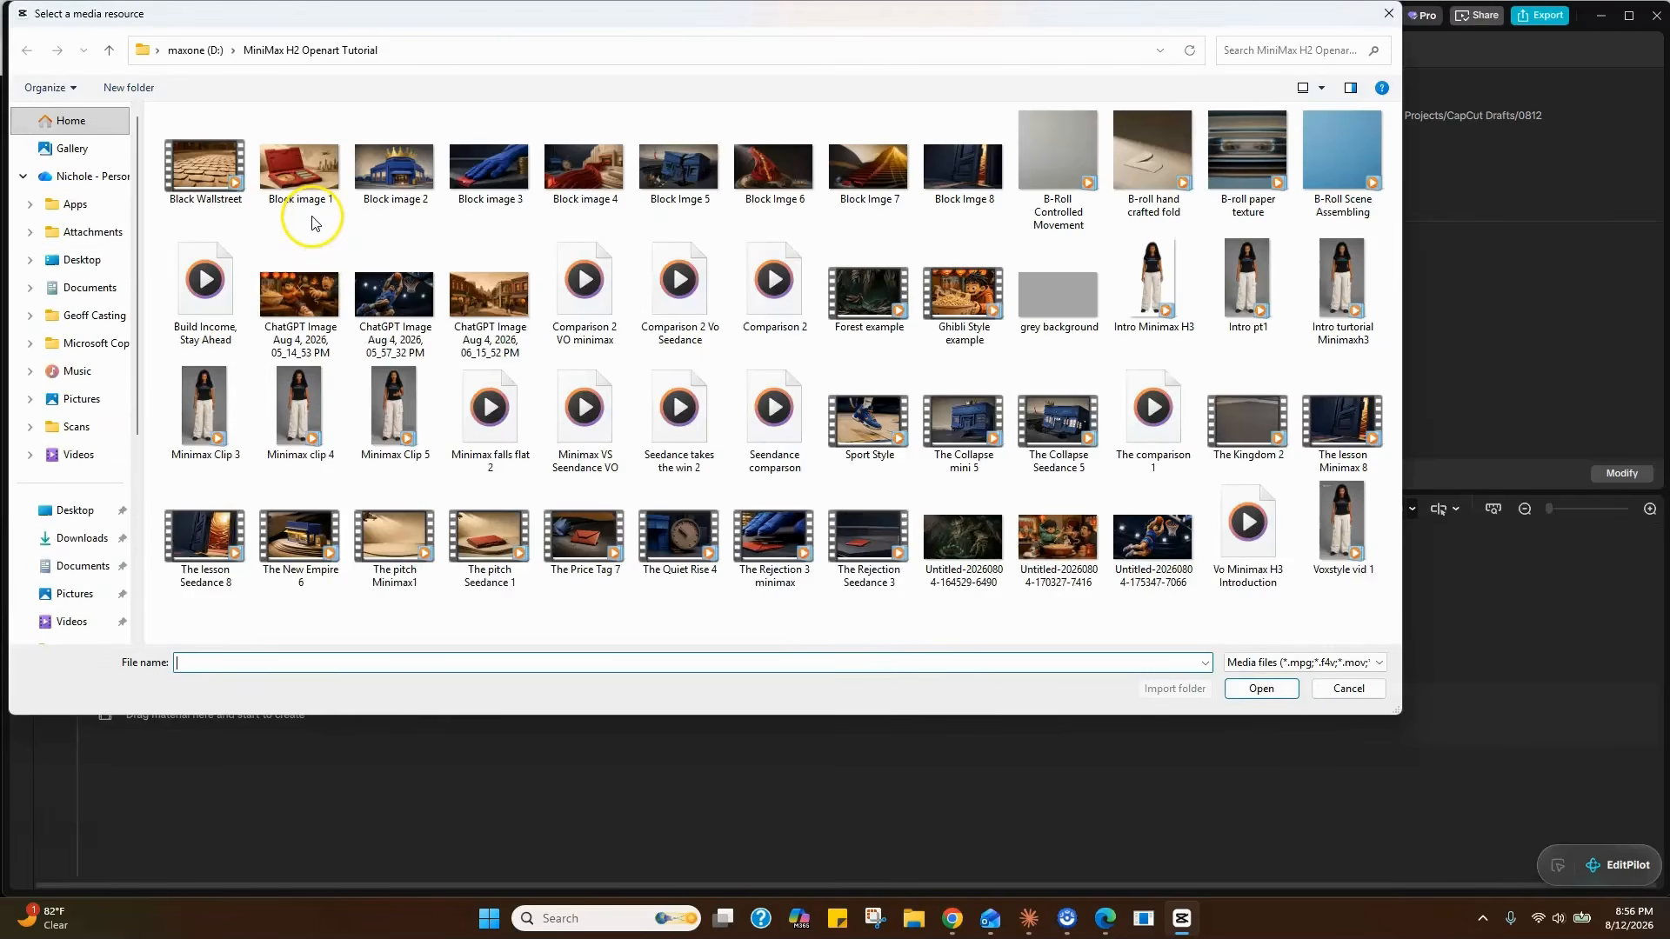
click(205, 179)
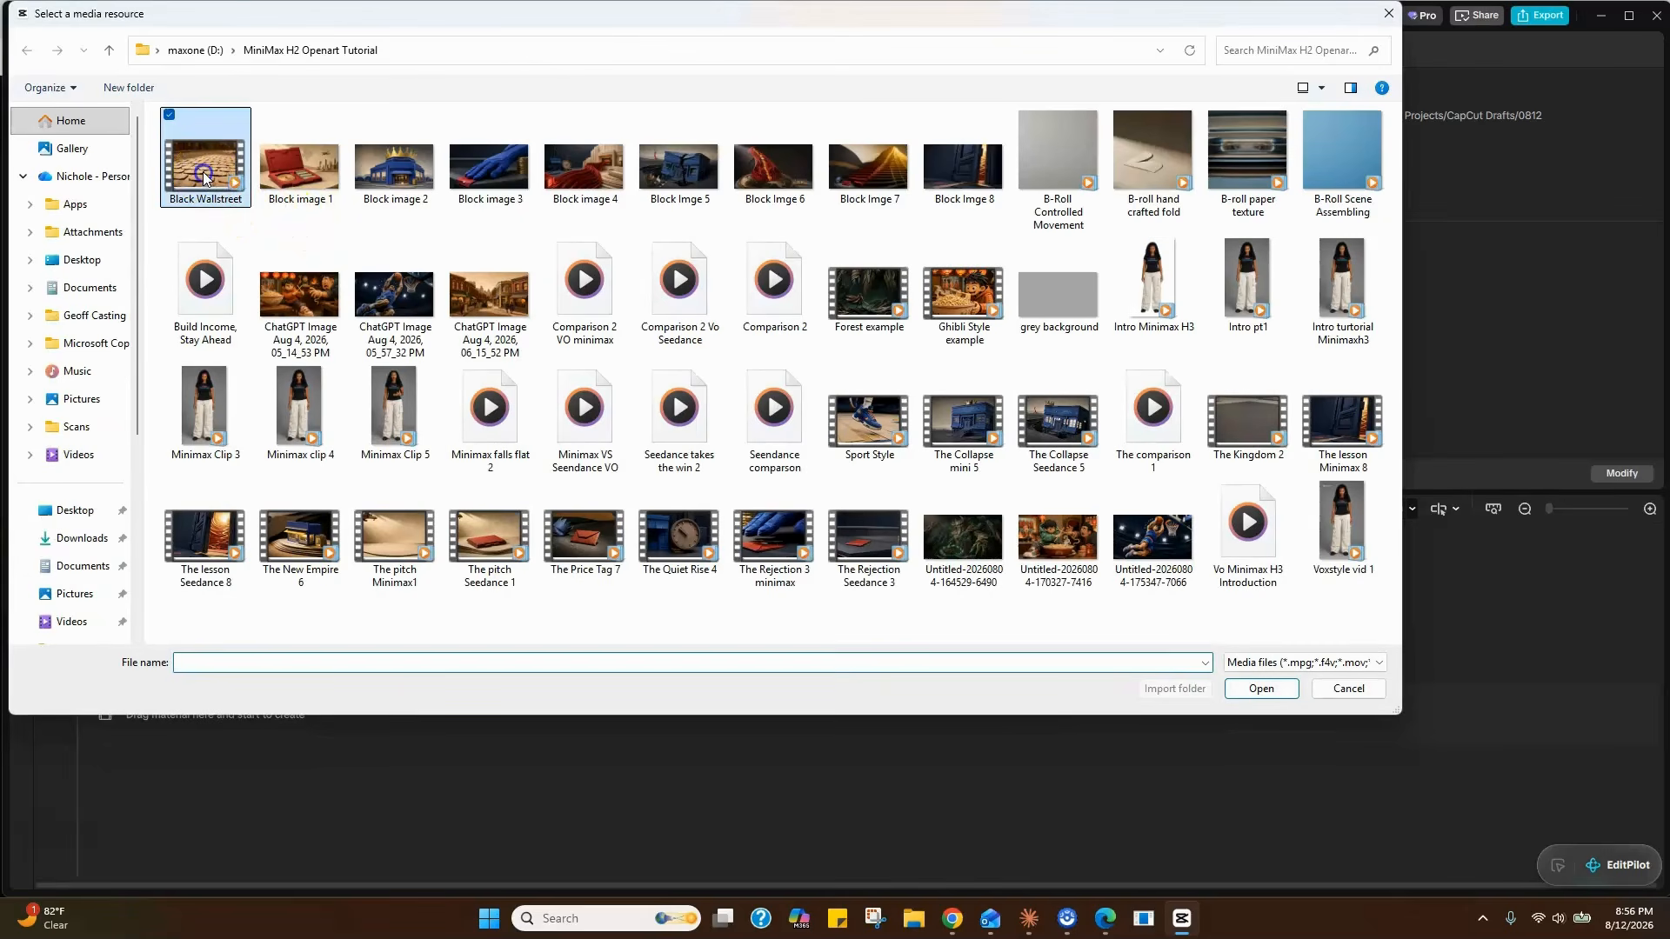
click(298, 169)
ctrl+click(385, 171)
ctrl+click(478, 174)
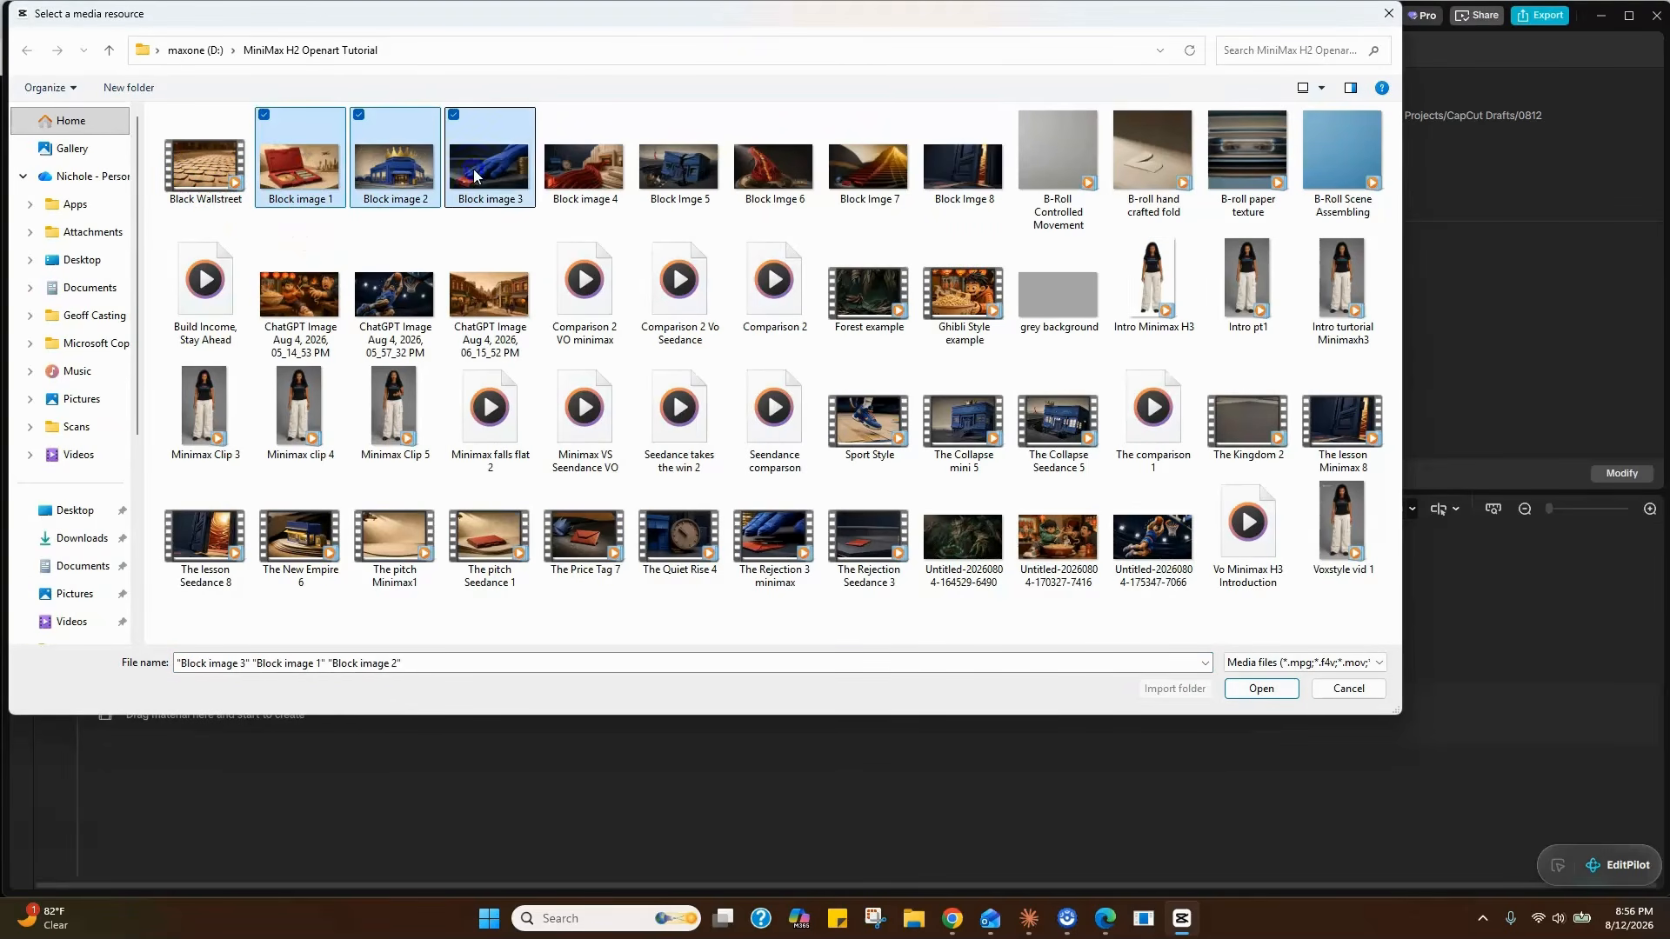
ctrl+click(611, 170)
ctrl+click(683, 174)
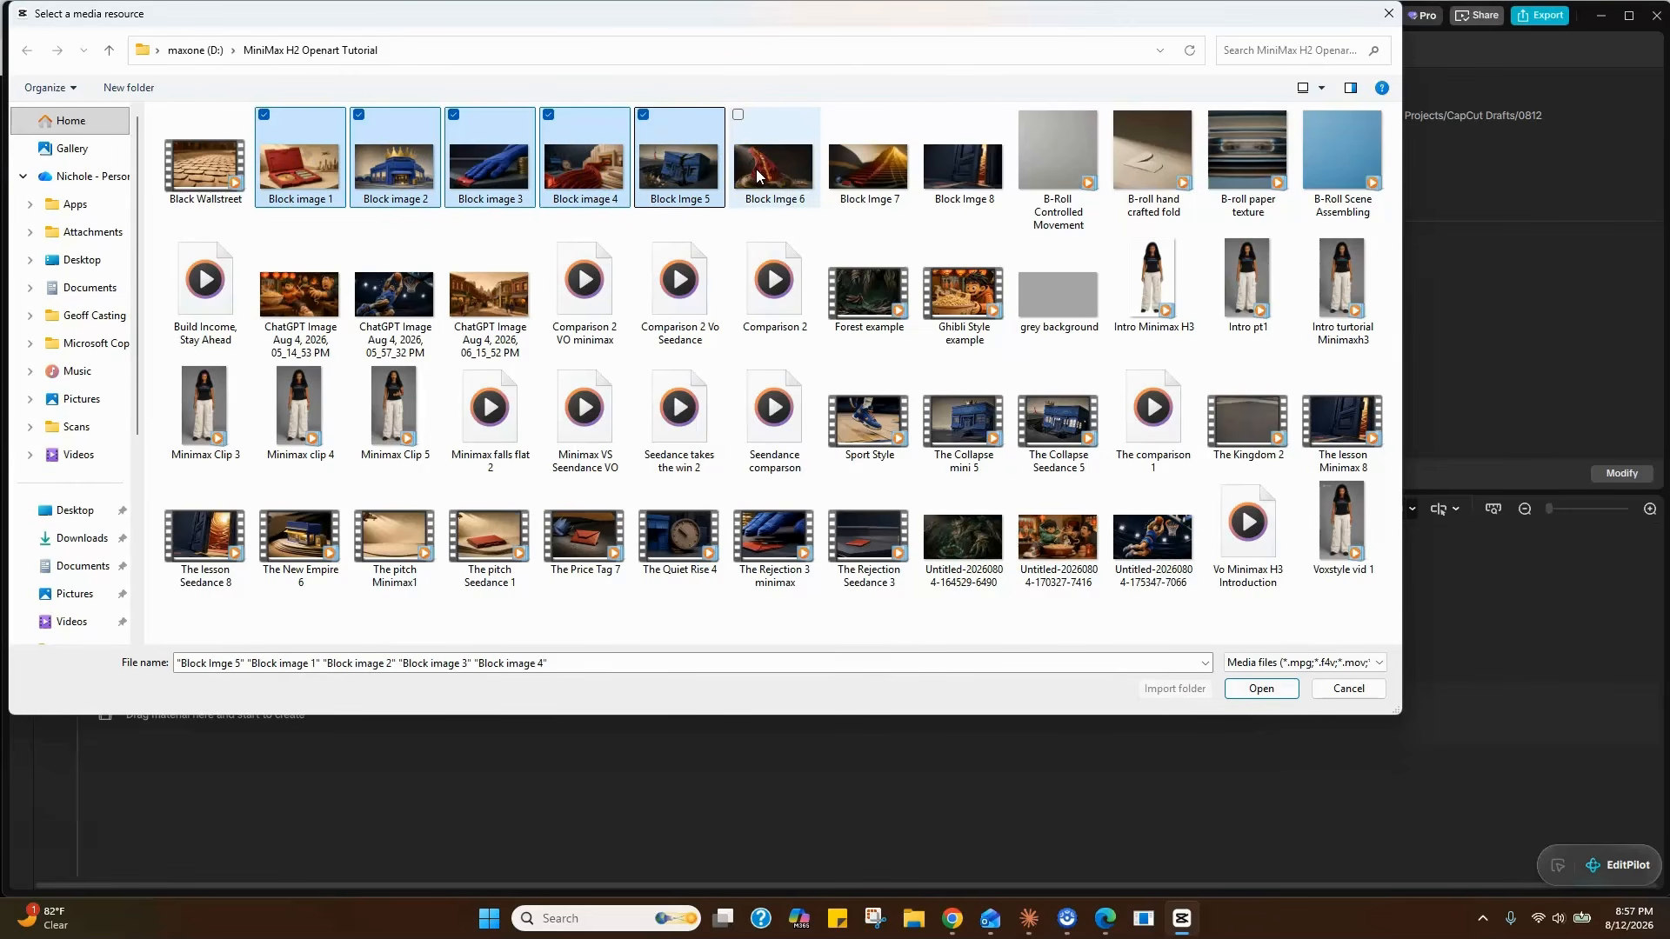
ctrl+click(757, 174)
ctrl+click(857, 170)
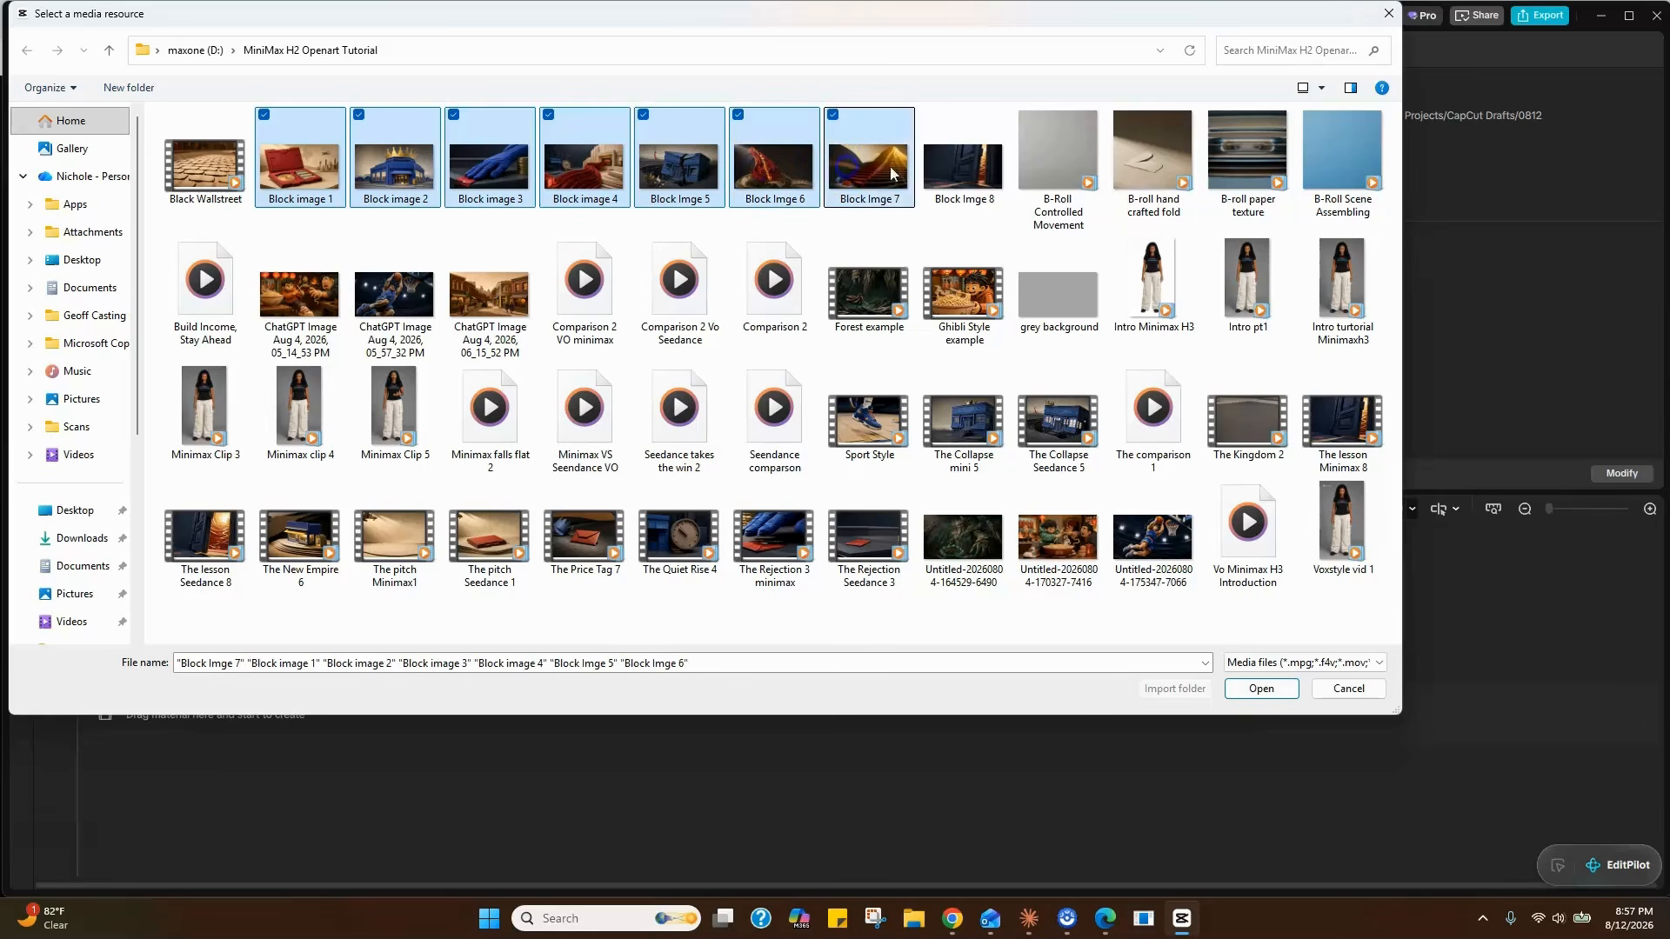
ctrl+click(972, 170)
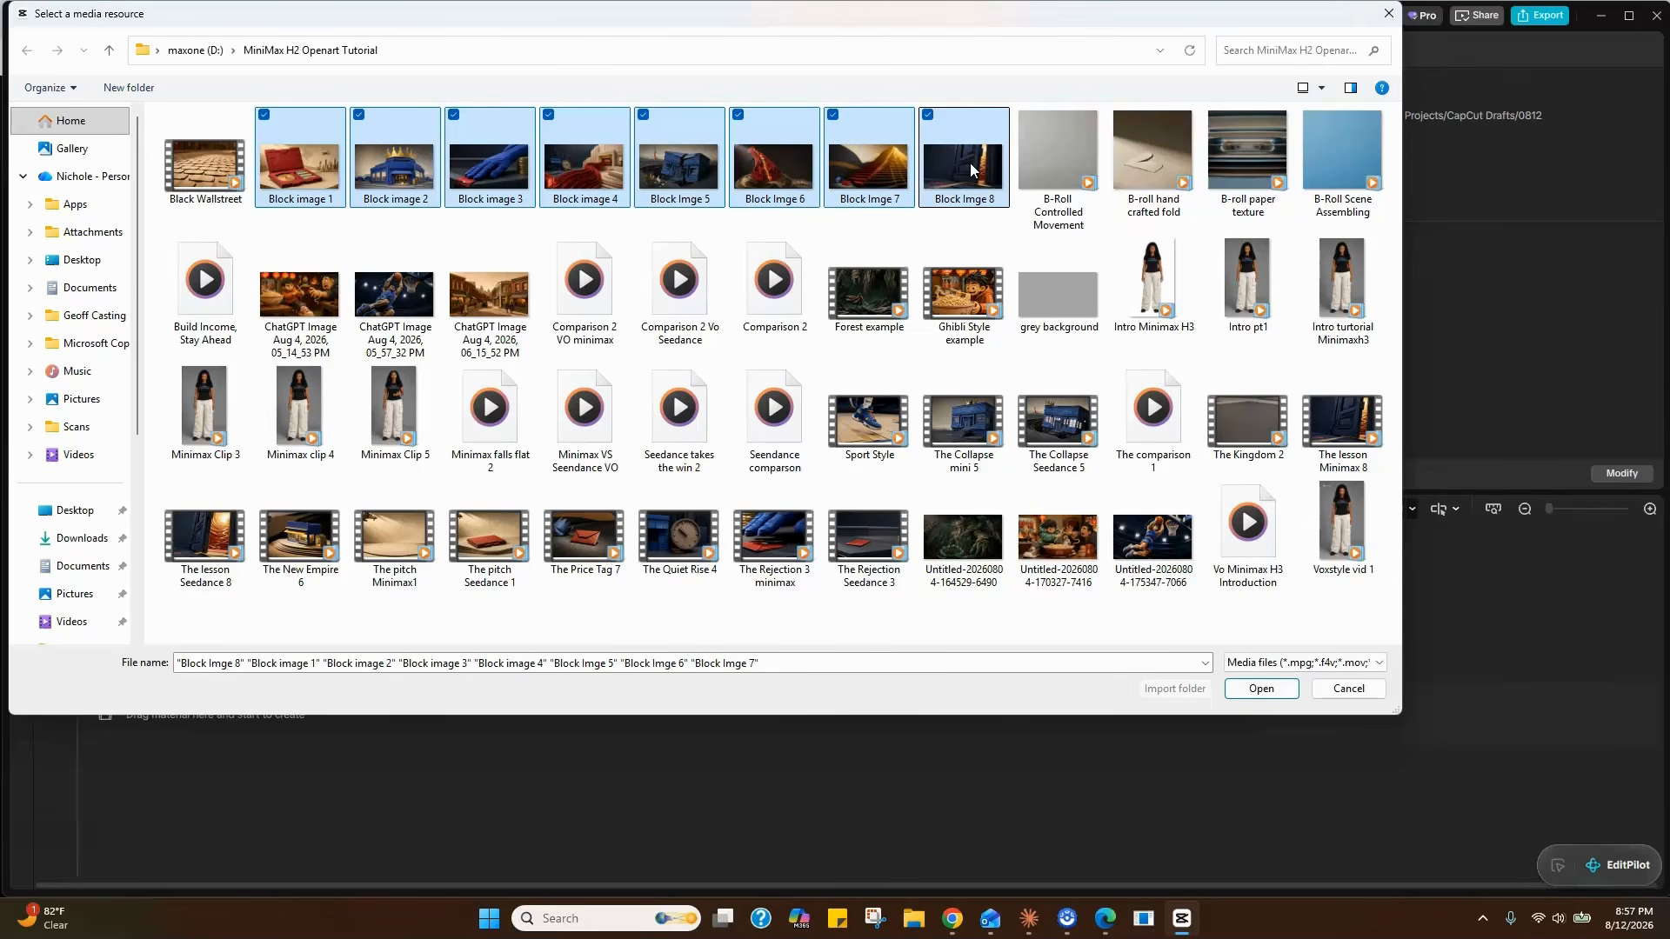
click(1271, 688)
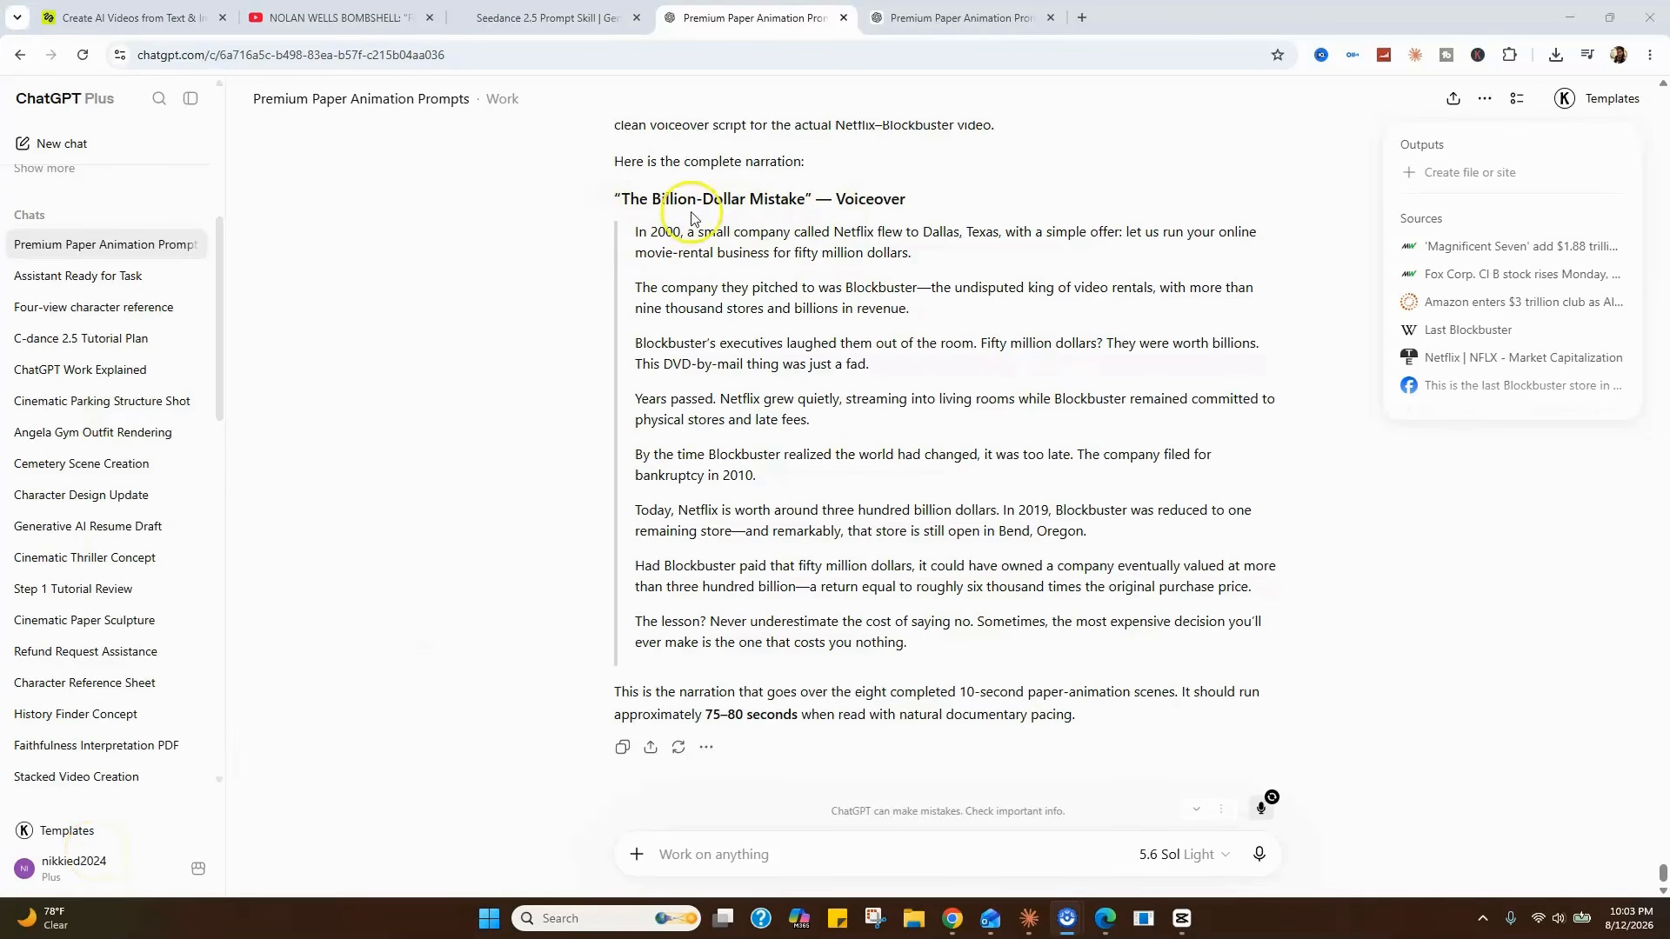
- Copy the first voiceover paragraph, beginning "In 2000, a small company called Netflix", from ChatGPT into the ElevenLabs Text to Speech editor
click(907, 252)
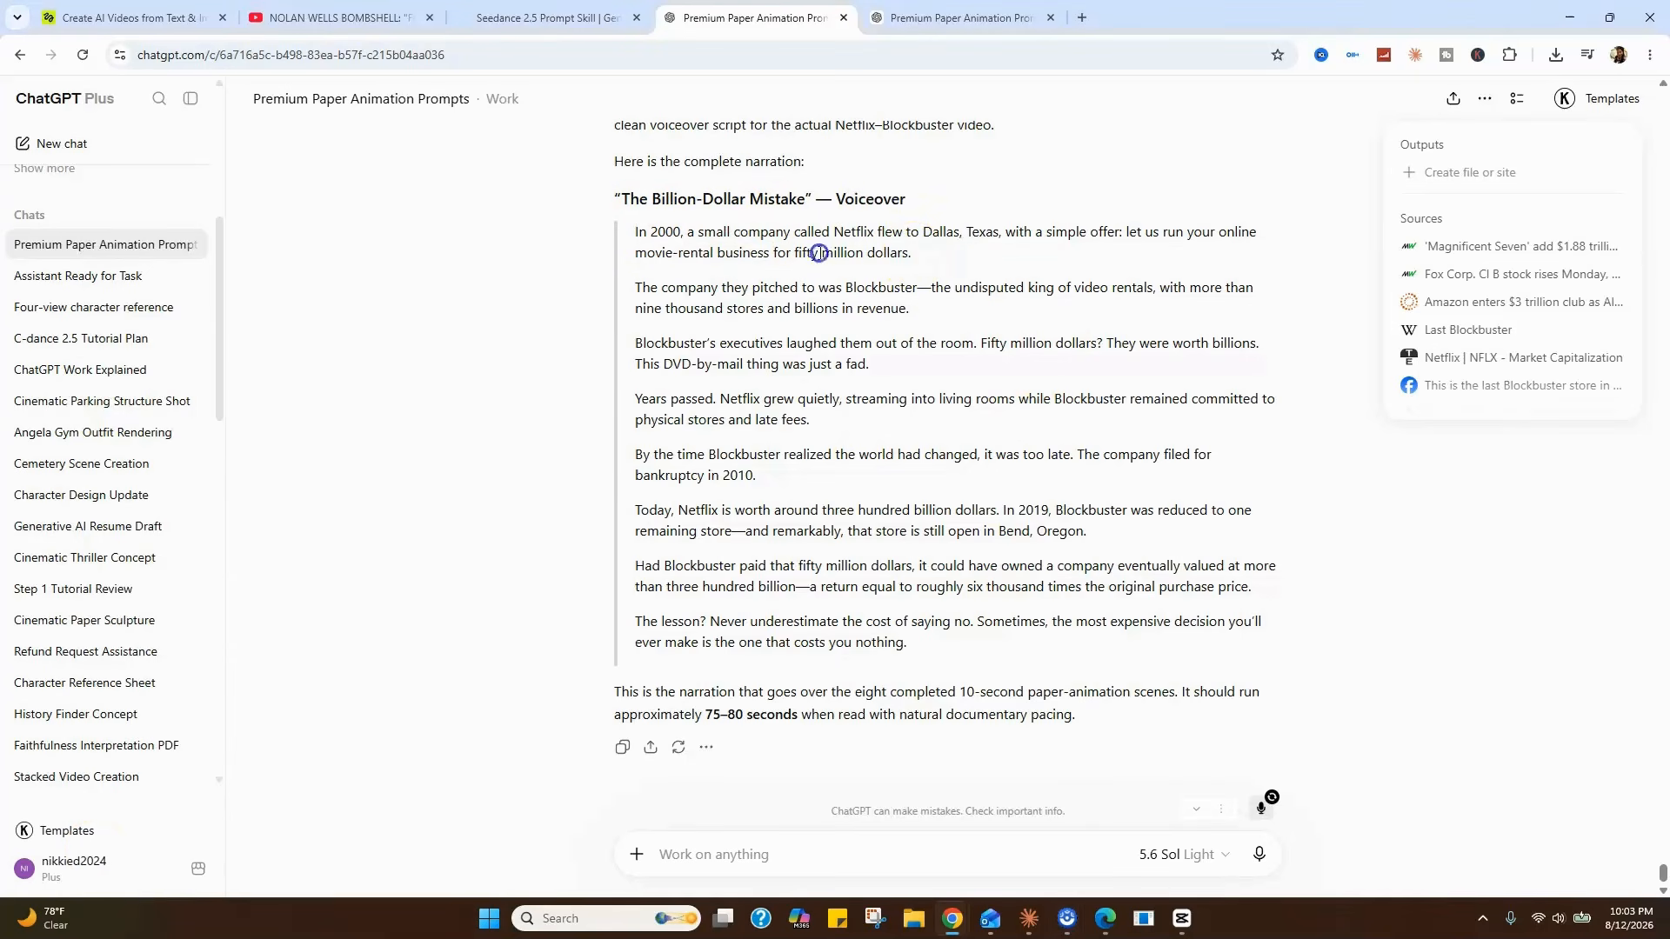
triple_click(922, 254)
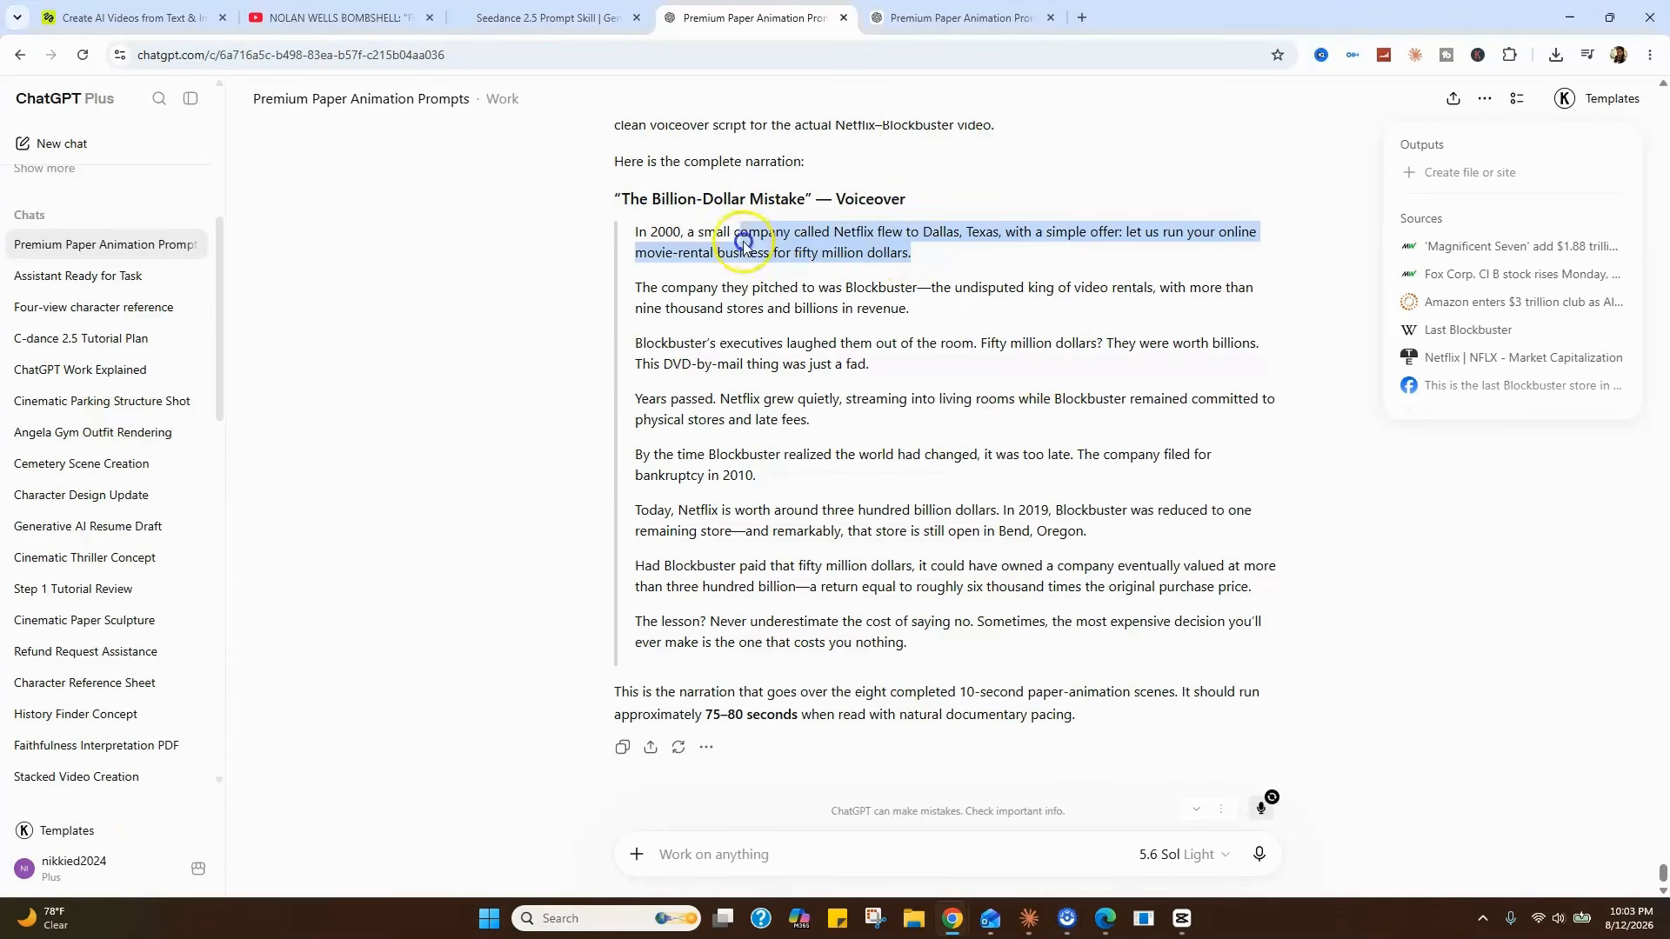
right_click(664, 248)
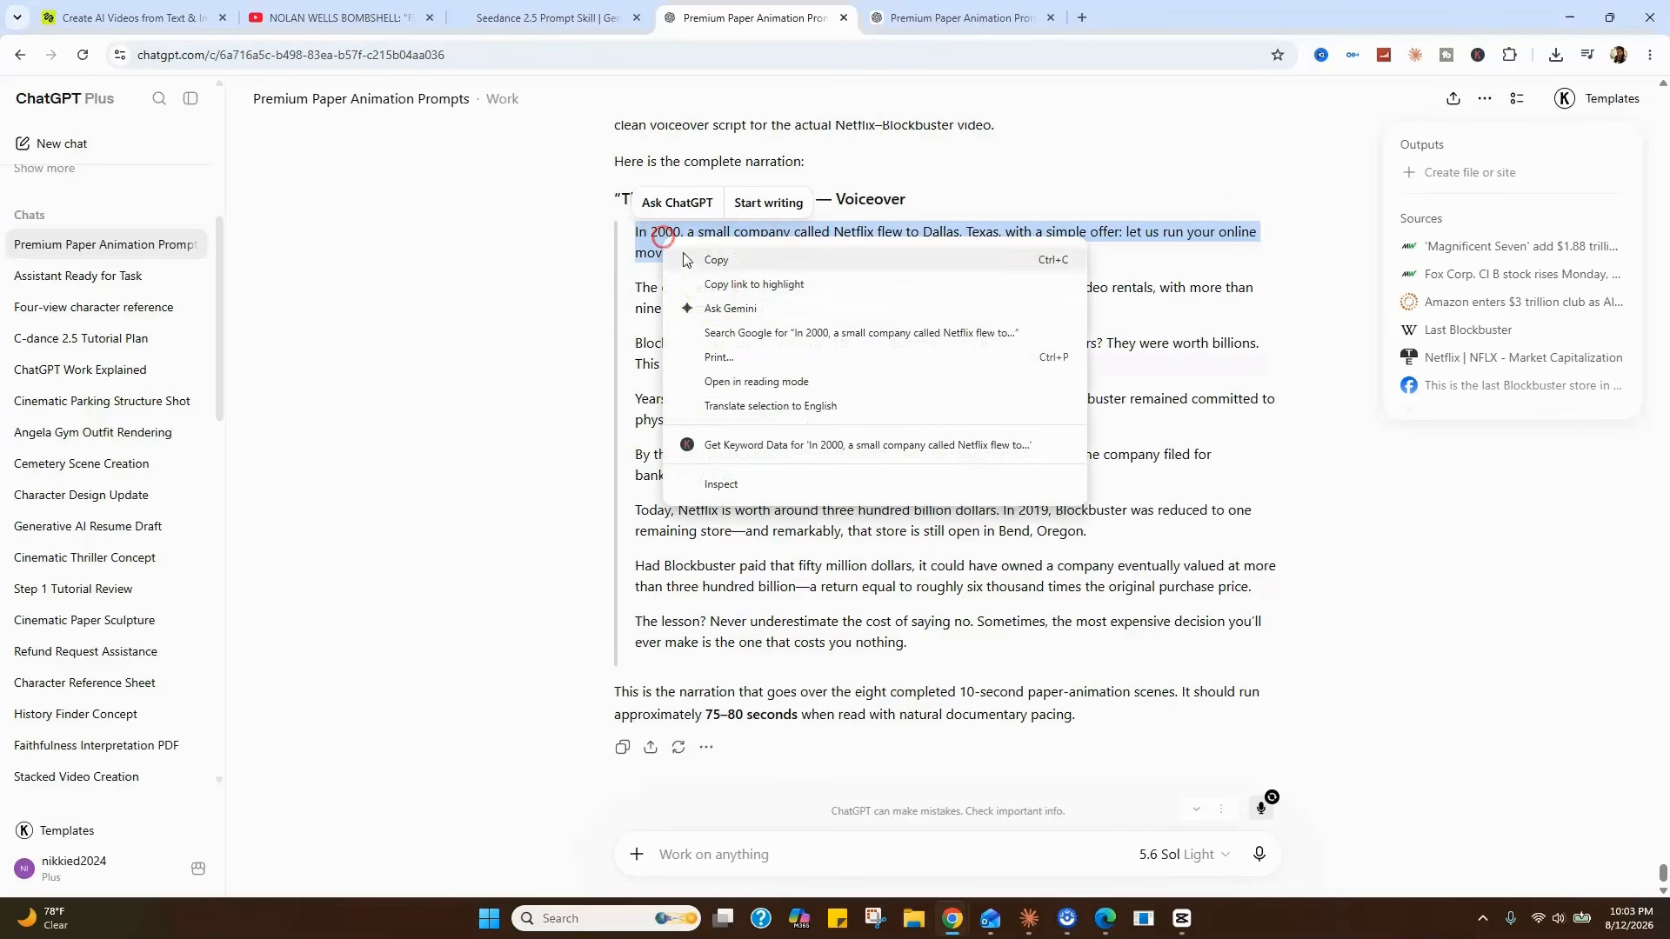
click(713, 260)
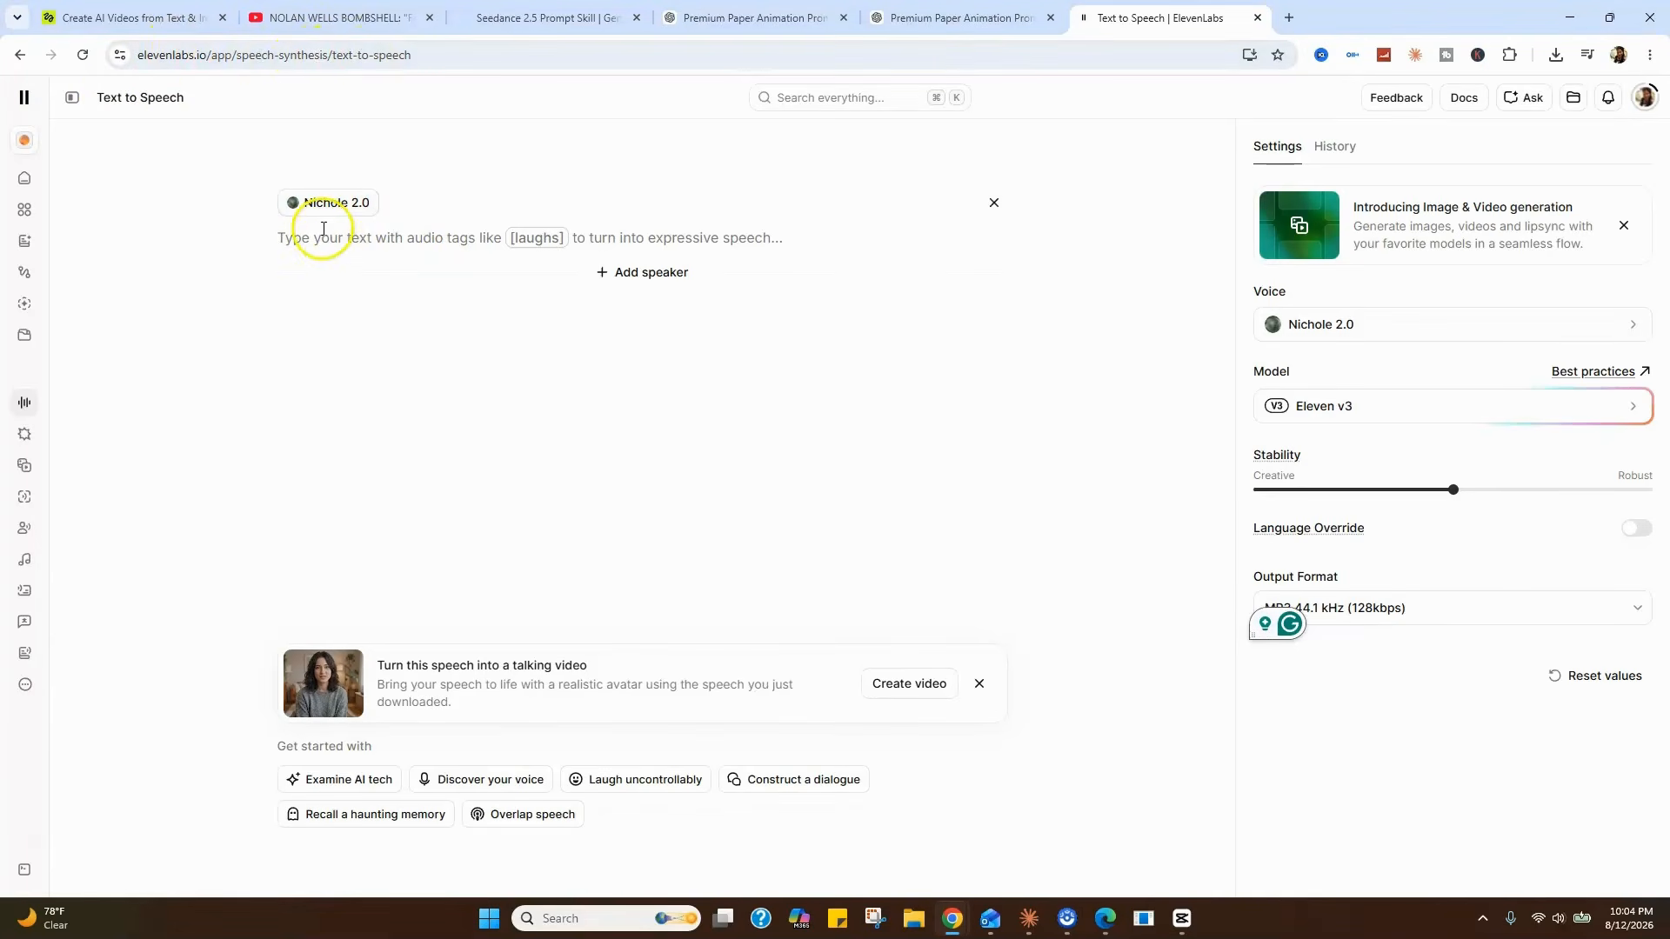
key(ctrl+v)
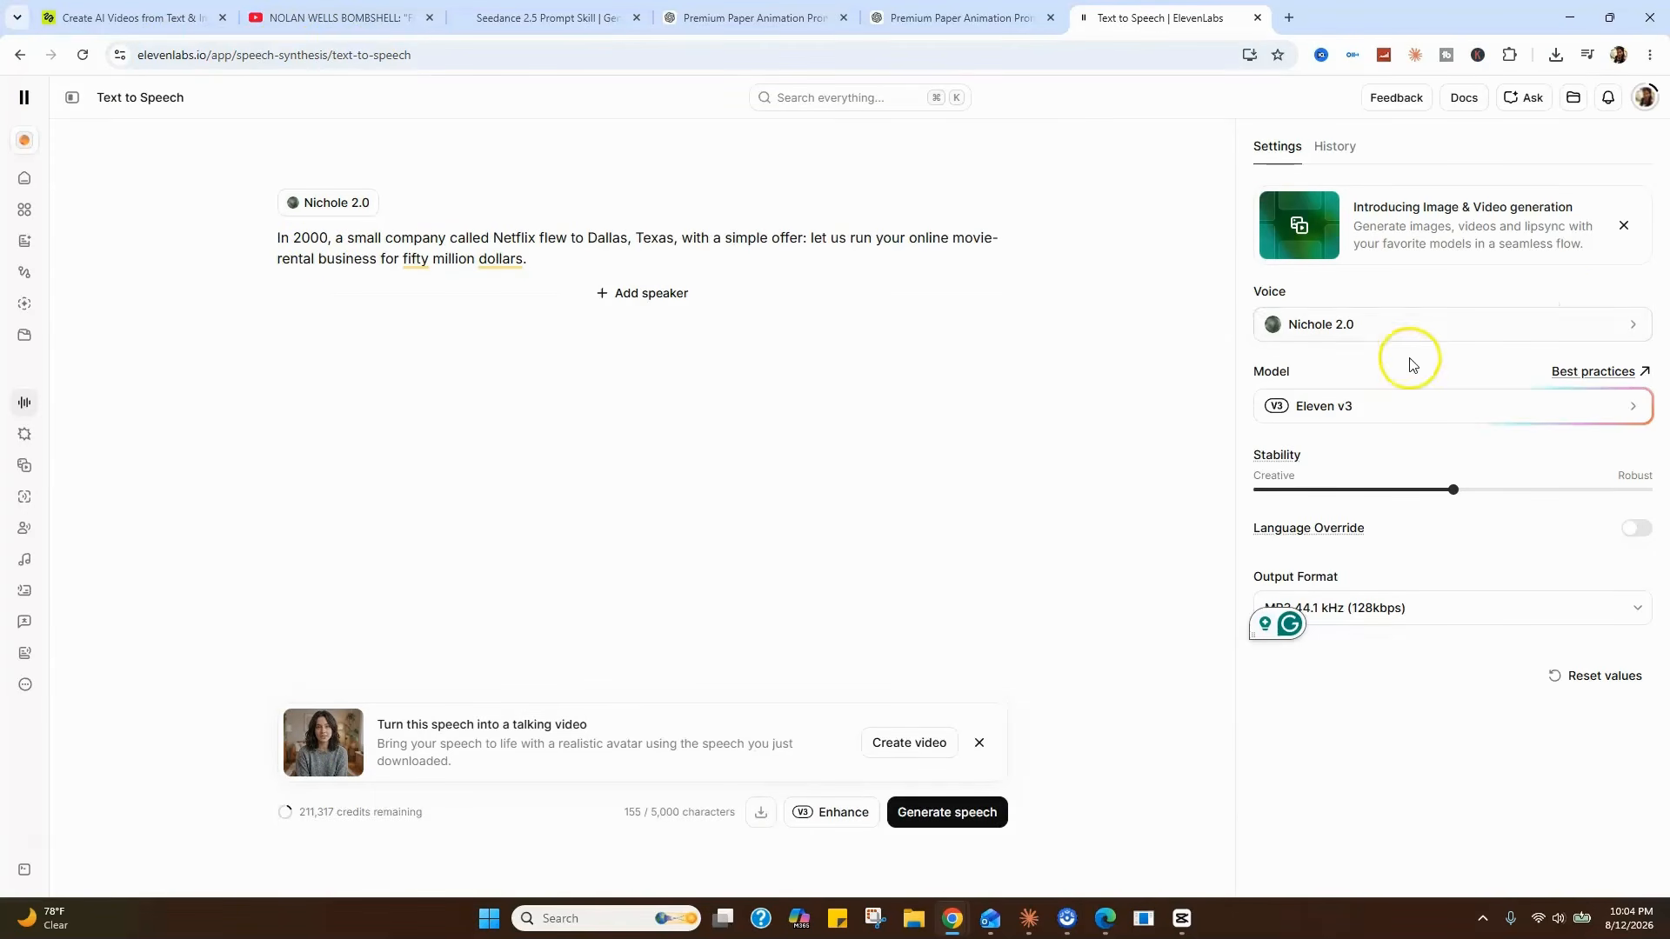
- Preview voices from the saved collection and choose "George - Warm, Captivating Storyteller" for the narration
click(1381, 323)
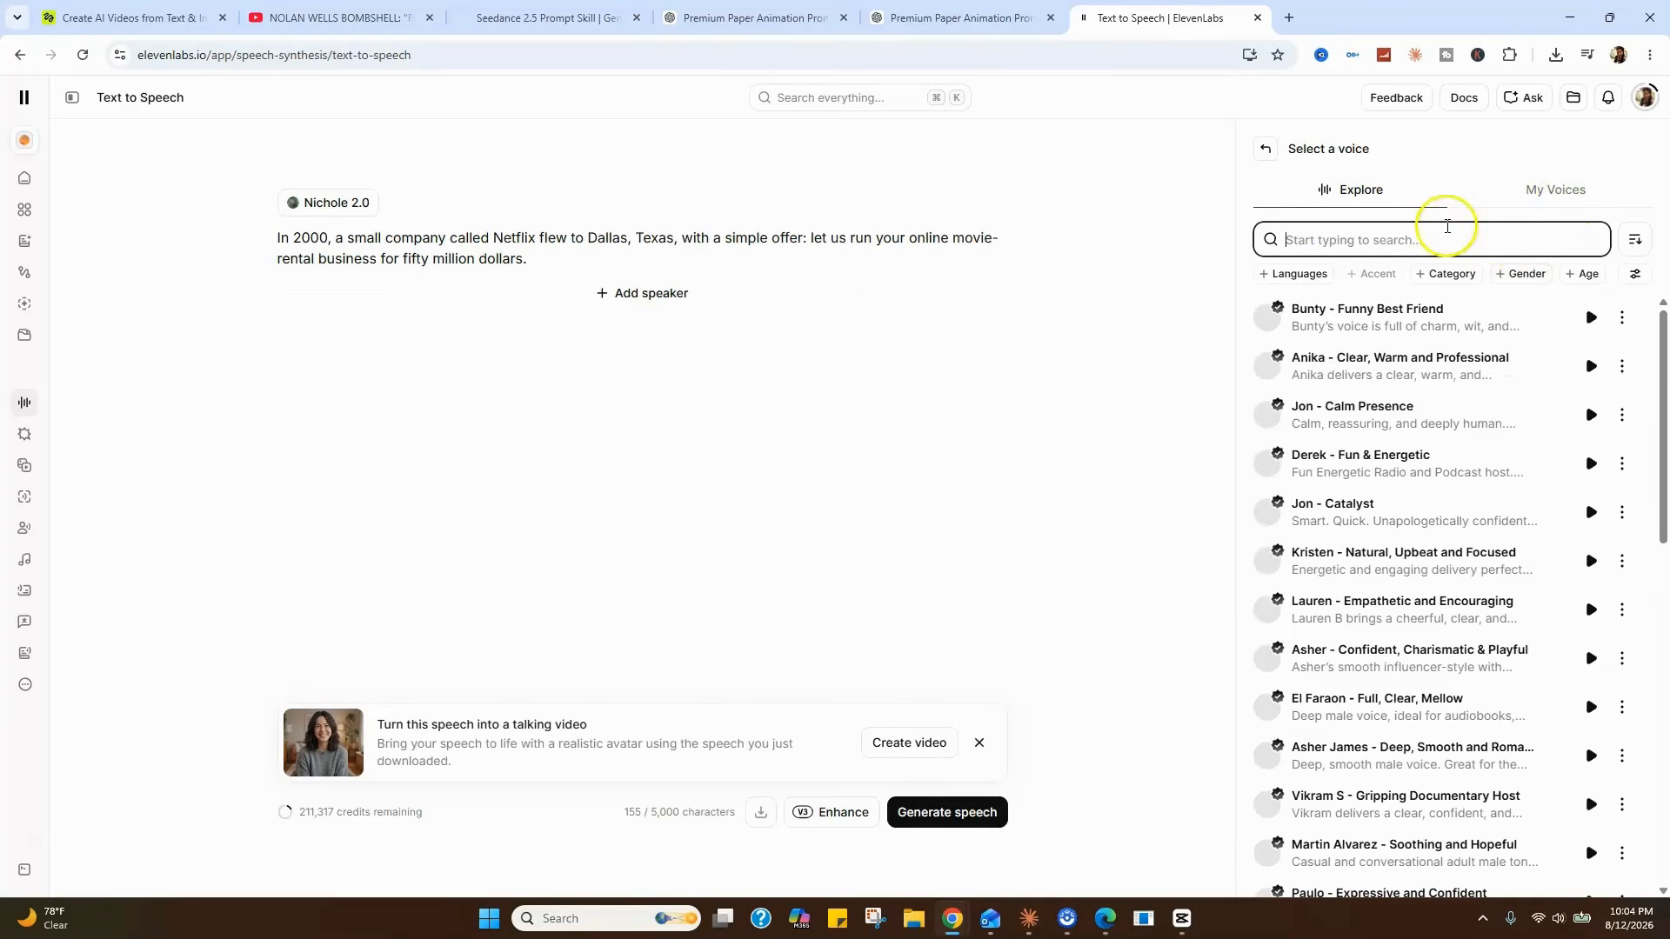
click(1547, 198)
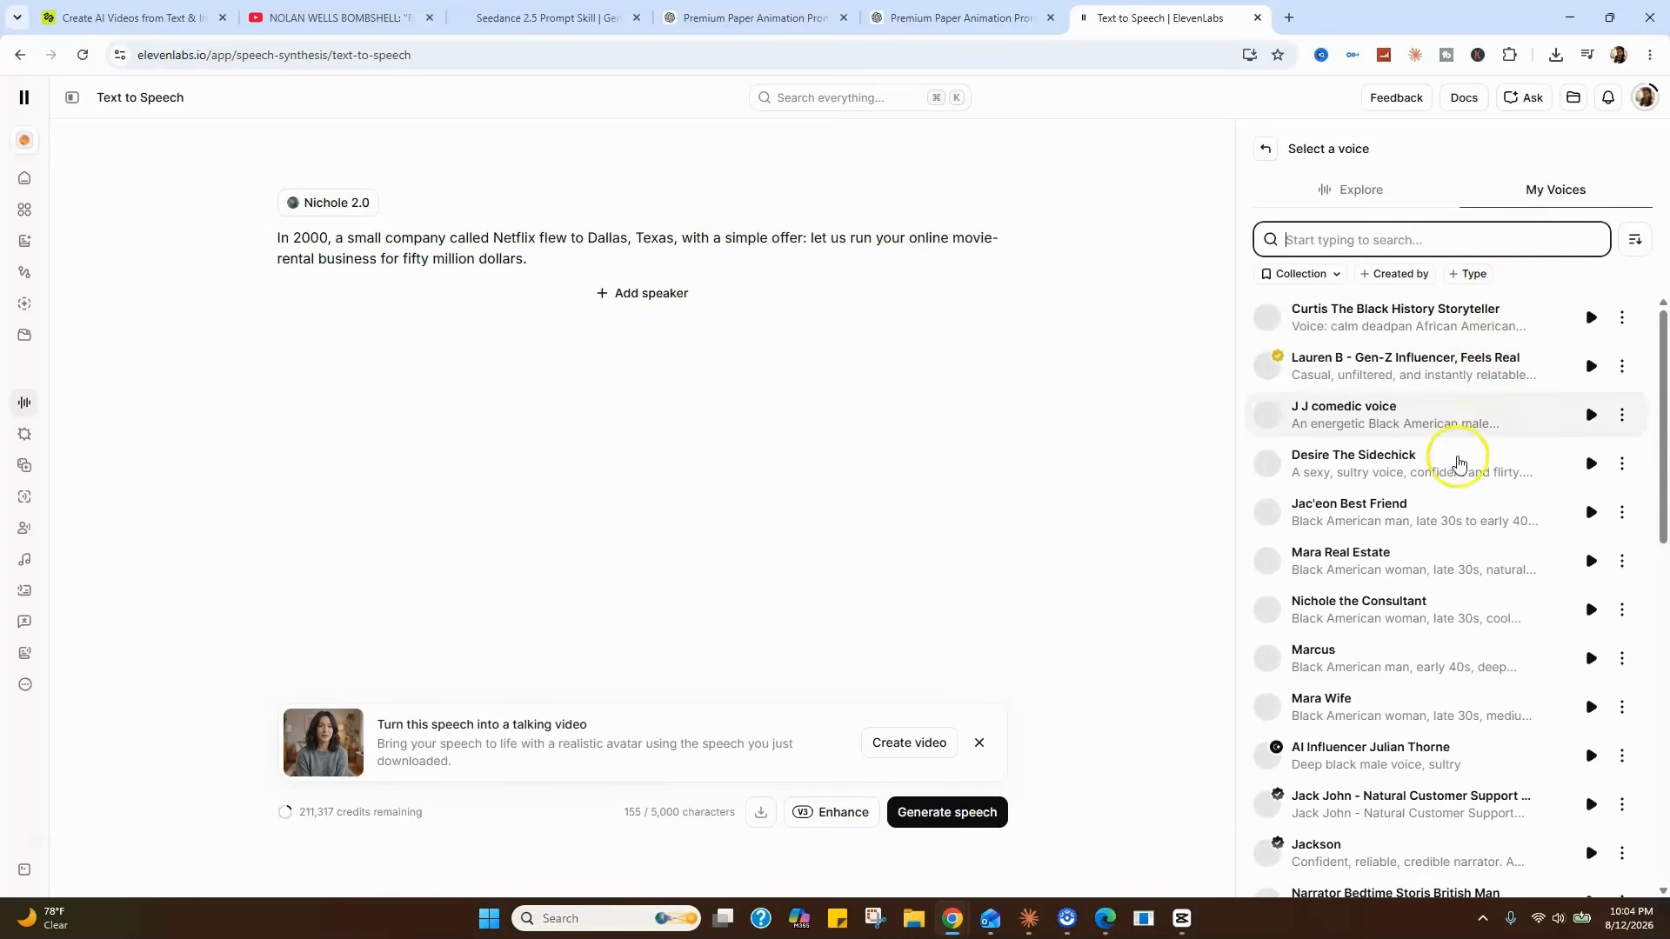
scroll(1455, 565, down, 3)
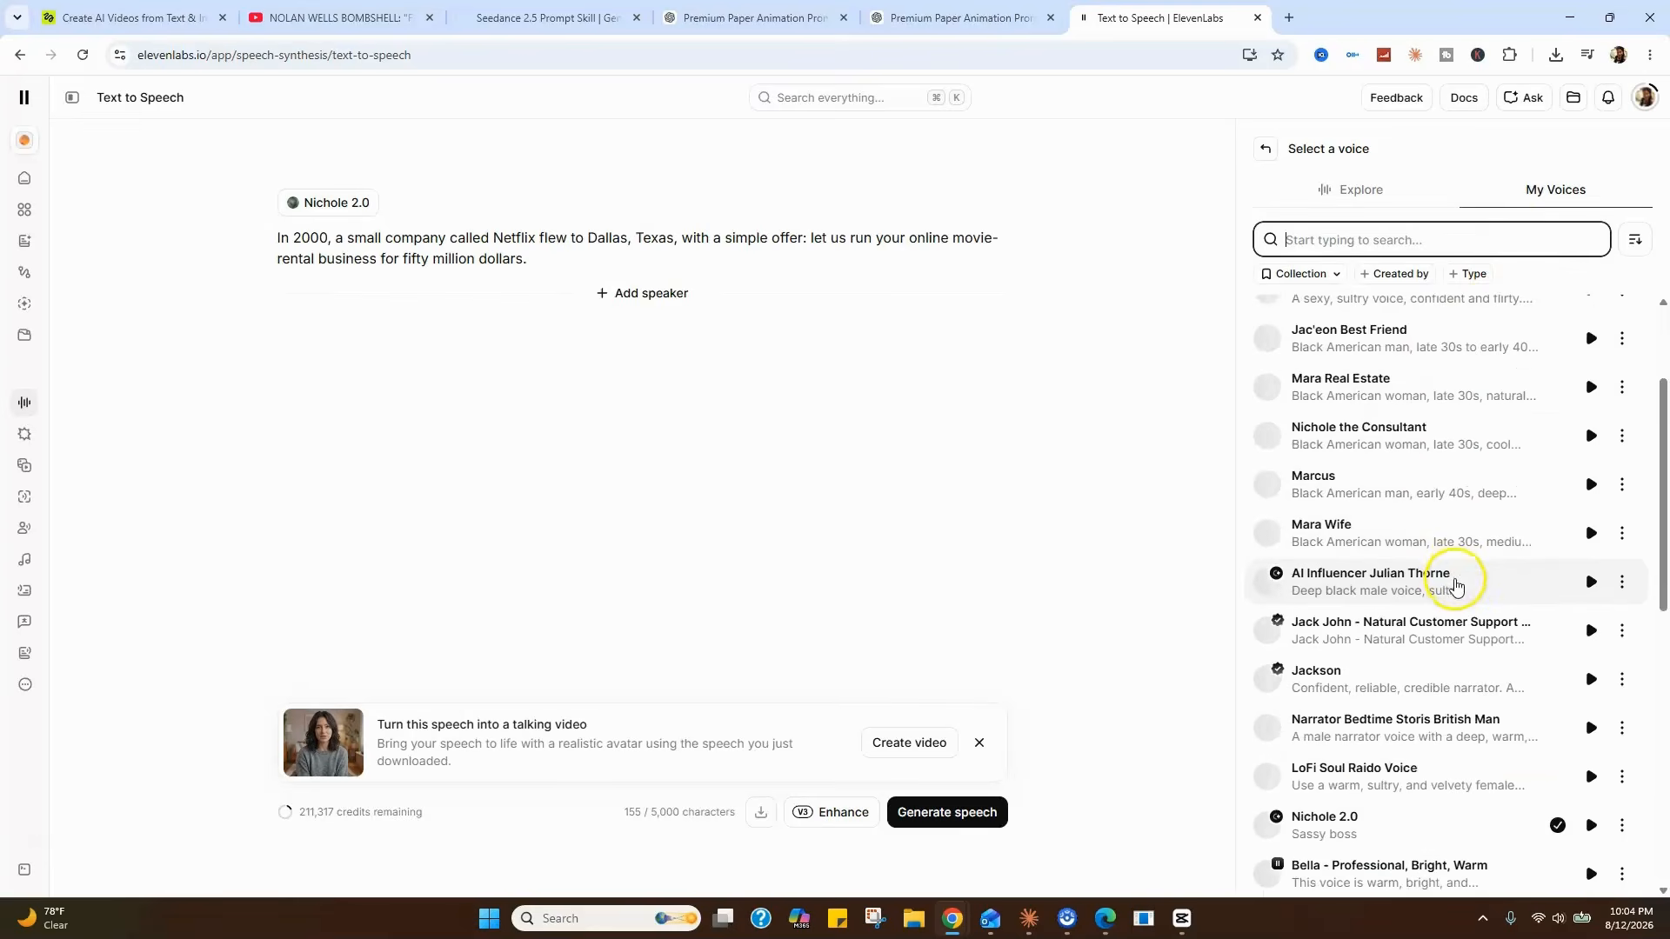
scroll(1457, 585, down, 1)
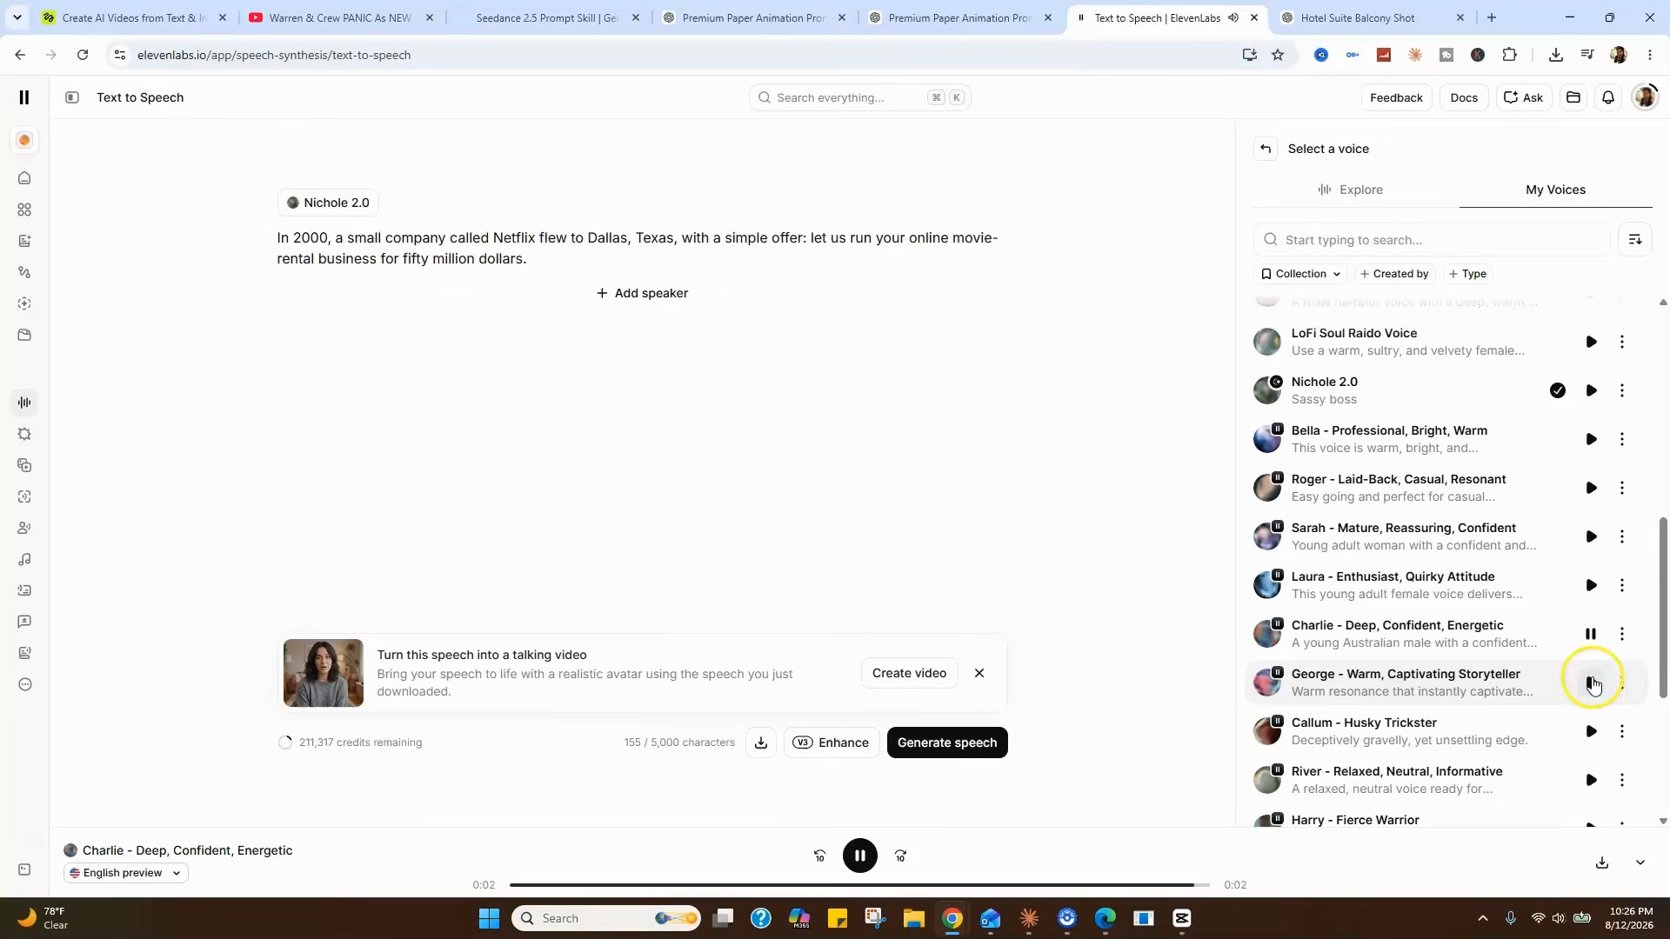
click(1591, 682)
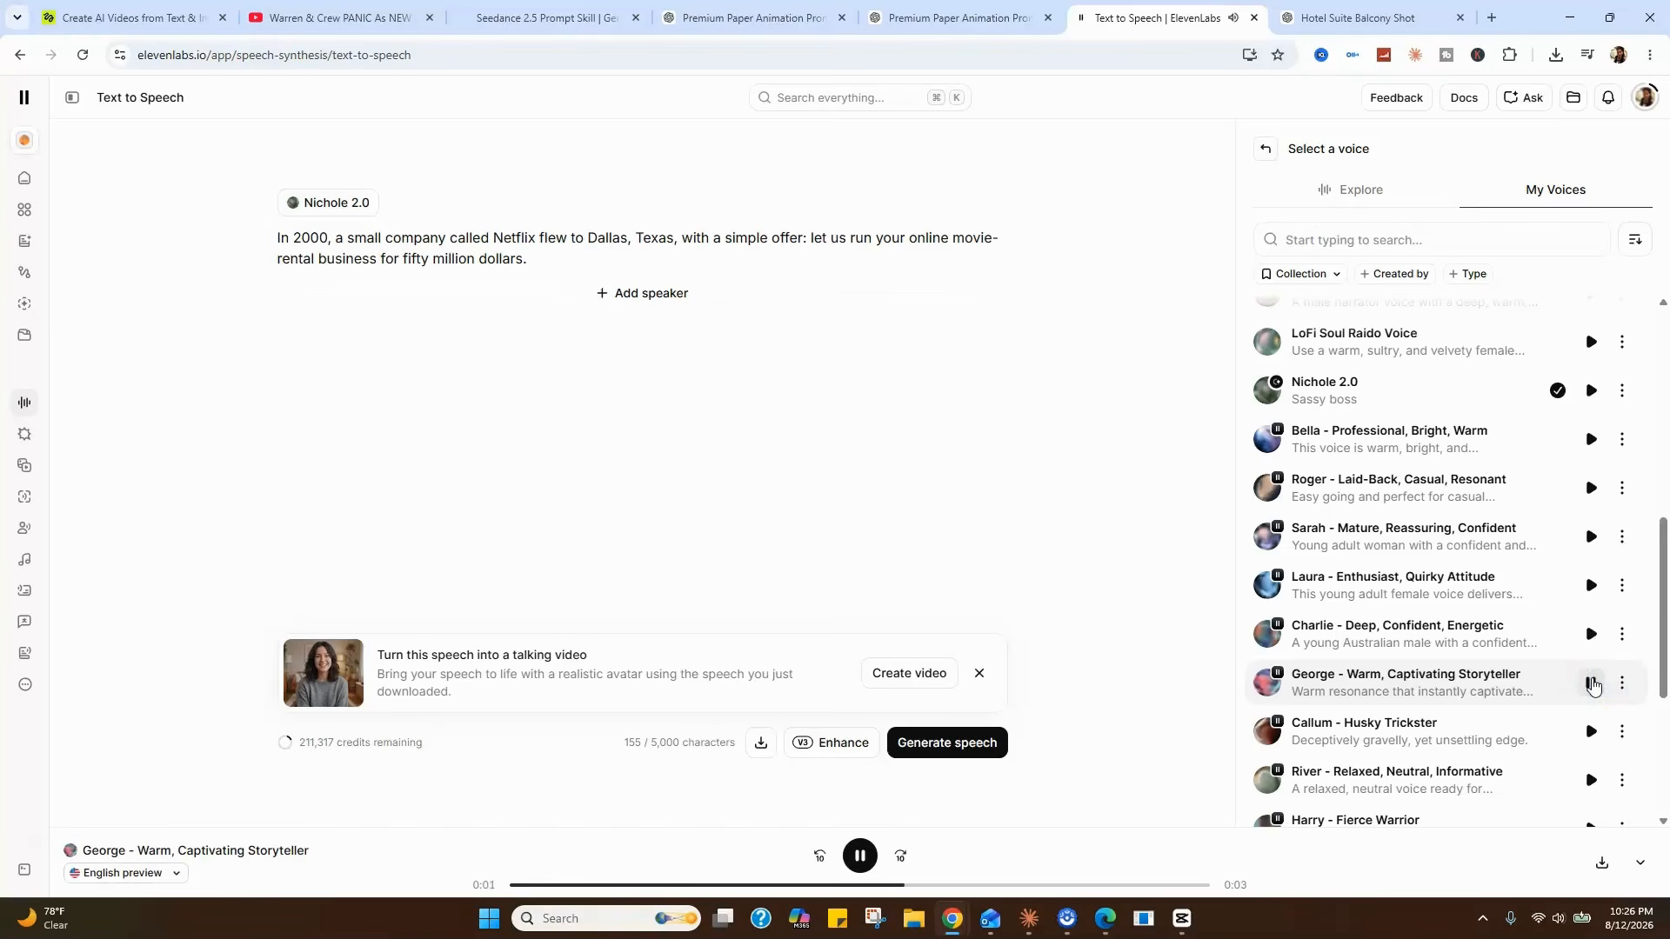
click(1591, 731)
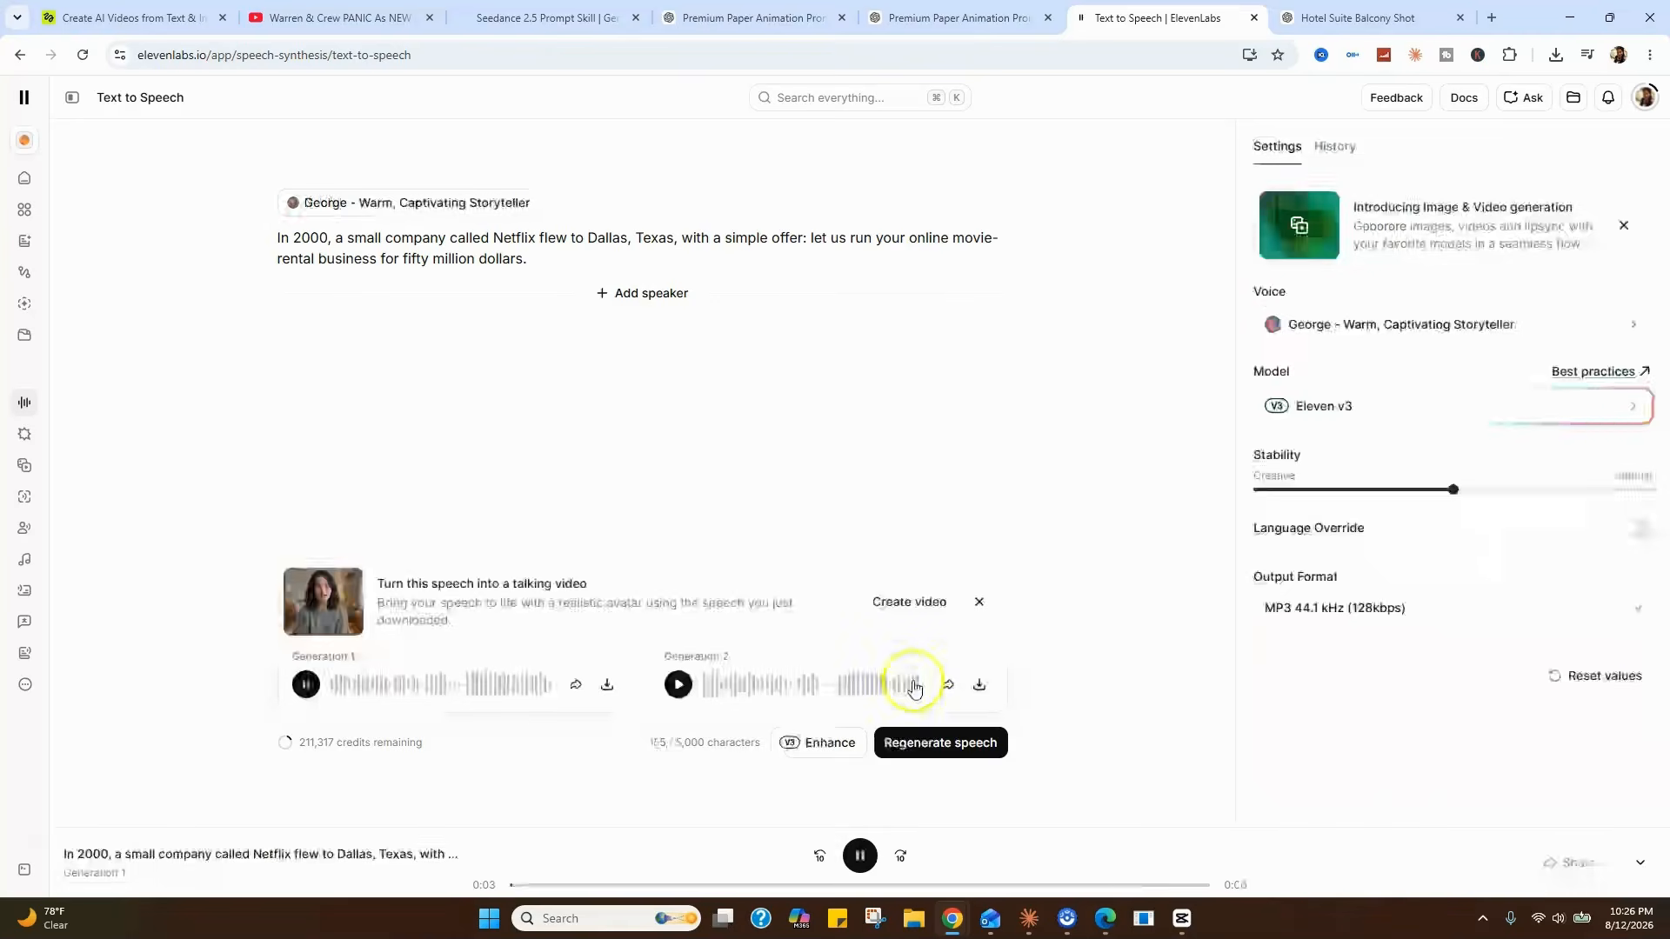
- Generate the first paragraph's speech and download Generation 1 as an MP3
click(914, 687)
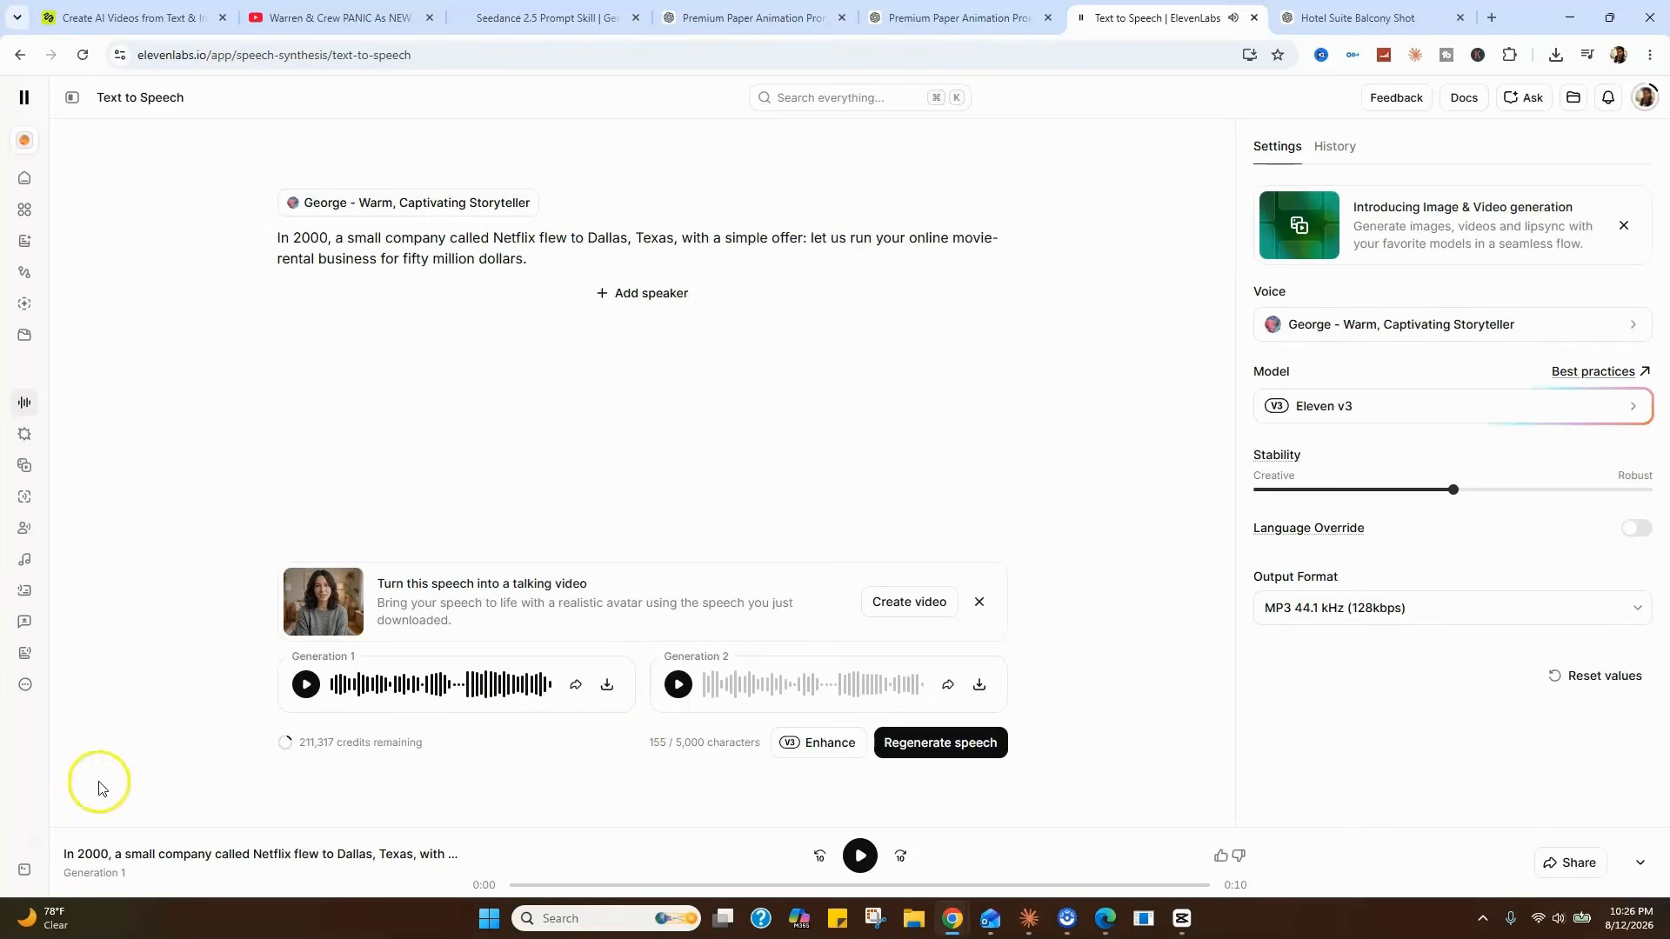
click(607, 687)
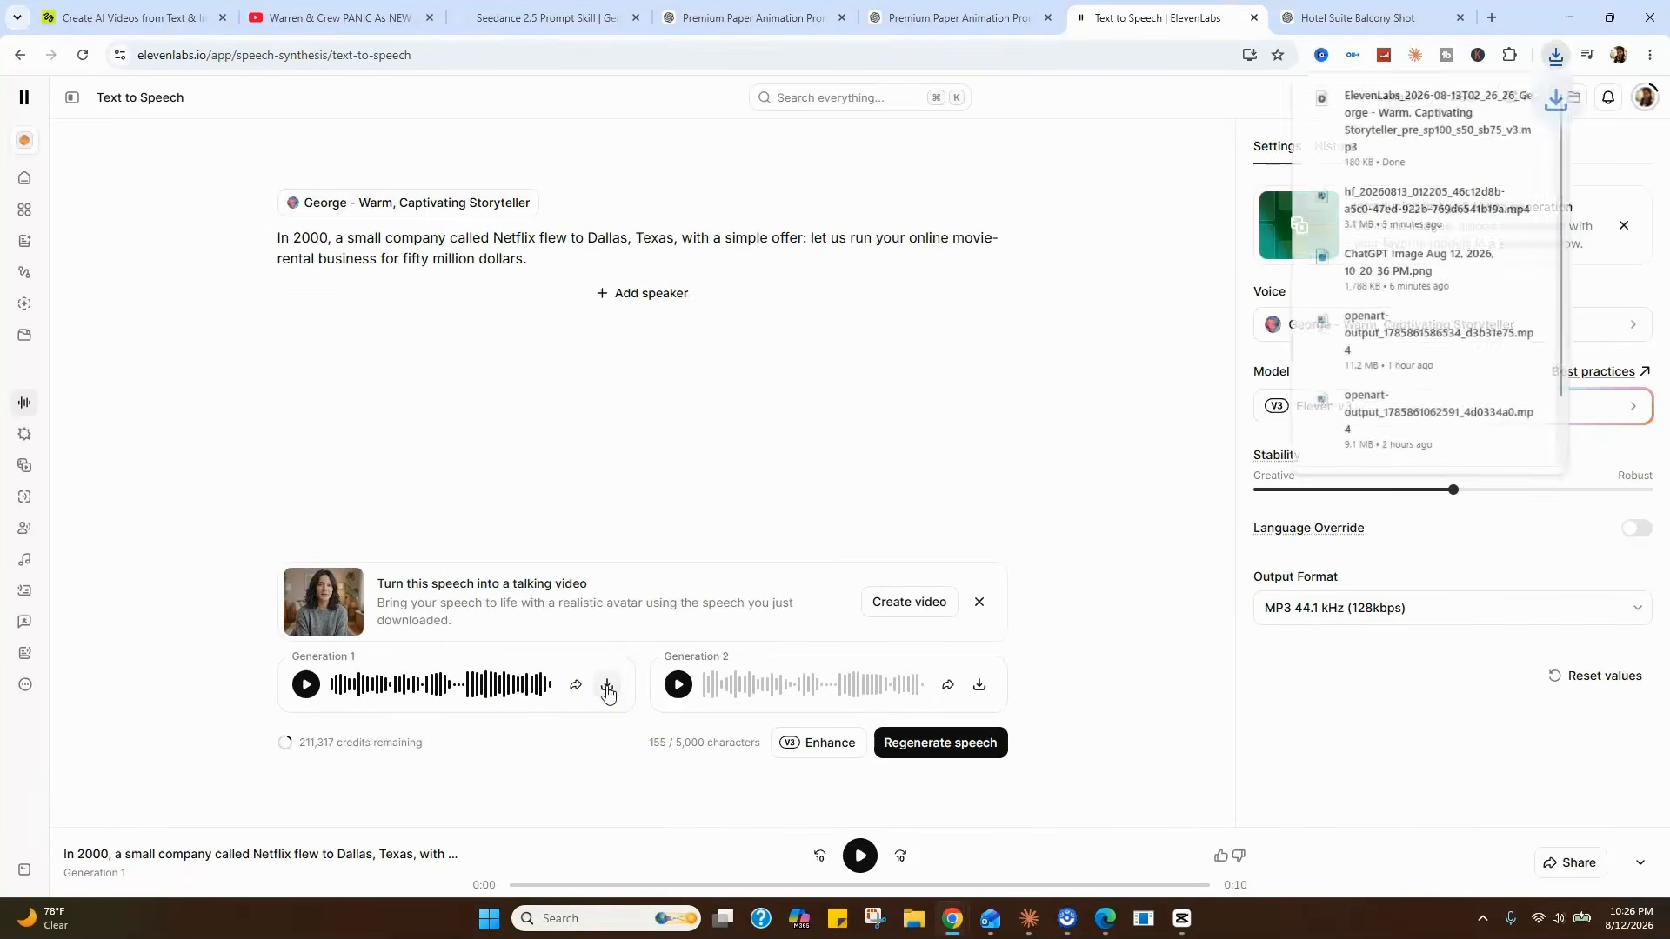
- Replace the ElevenLabs text with ChatGPT's second voiceover paragraph, beginning "The company they pitched to was Blockbuster", and generate its speech
click(717, 19)
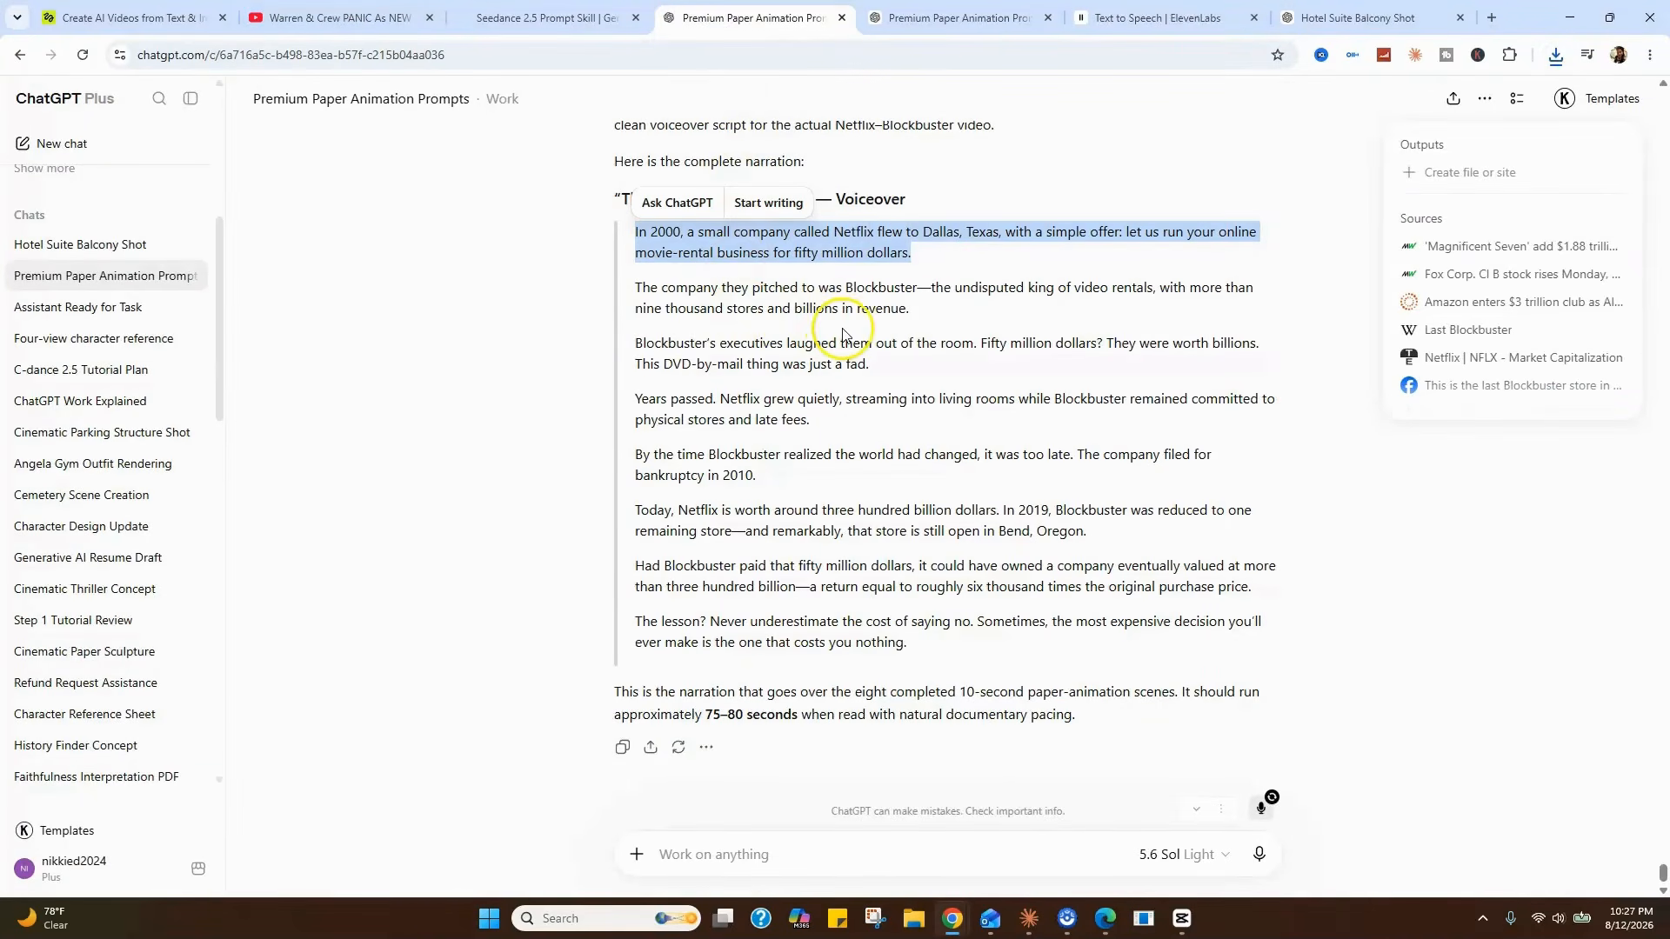
click(916, 311)
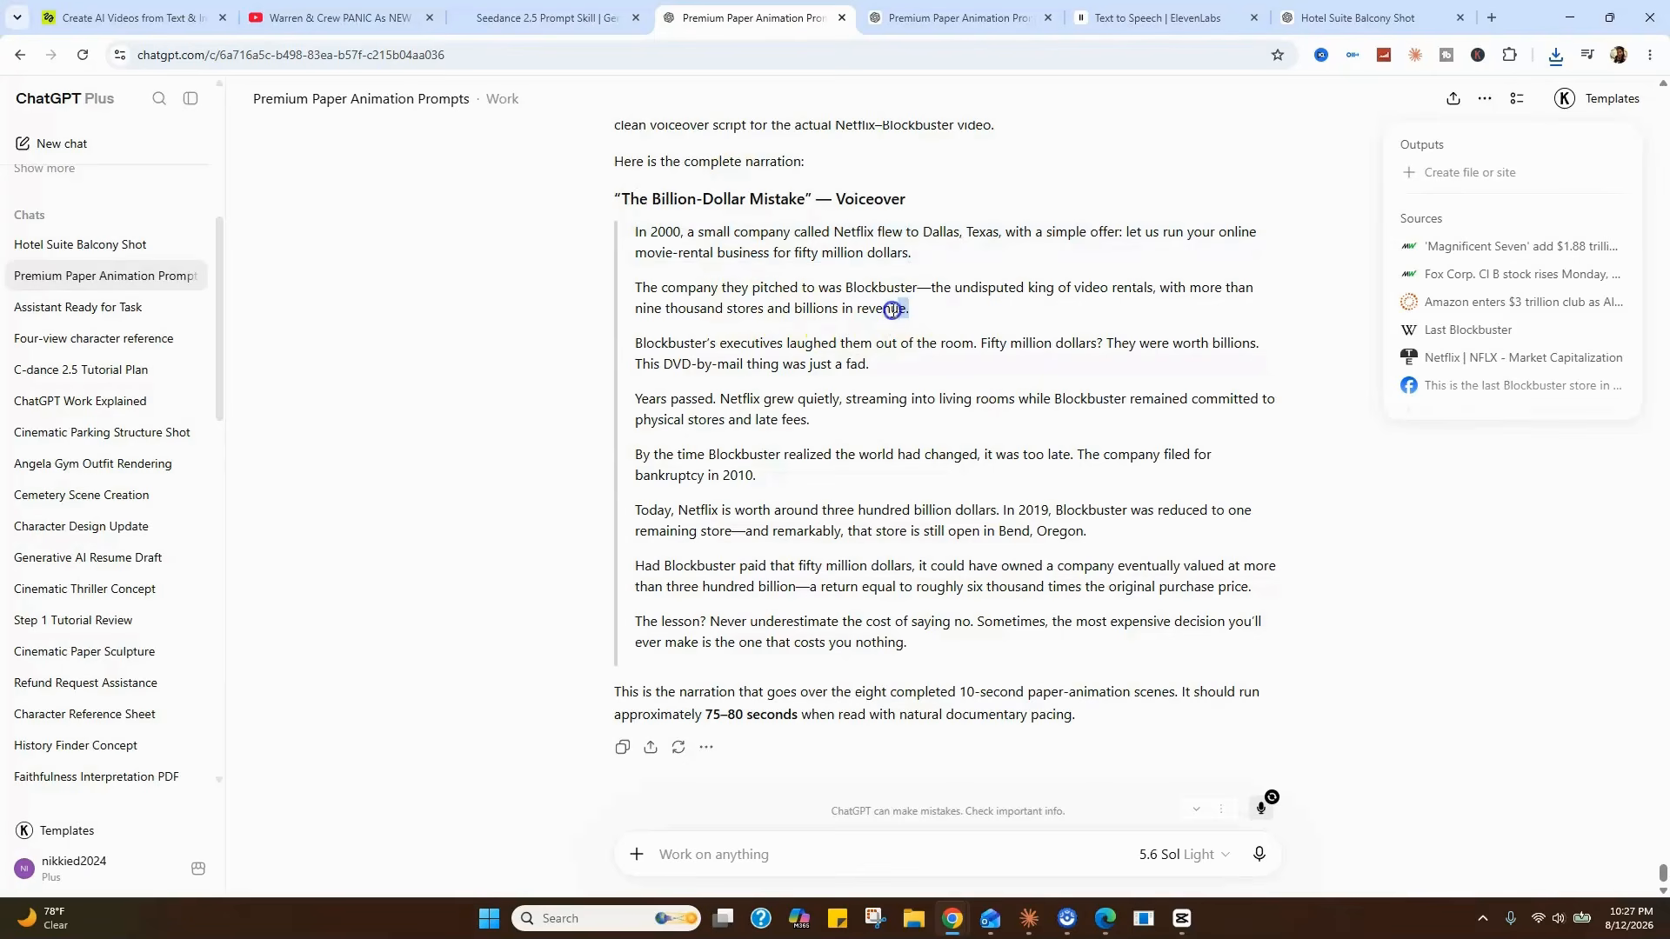
drag(892, 310, 635, 285)
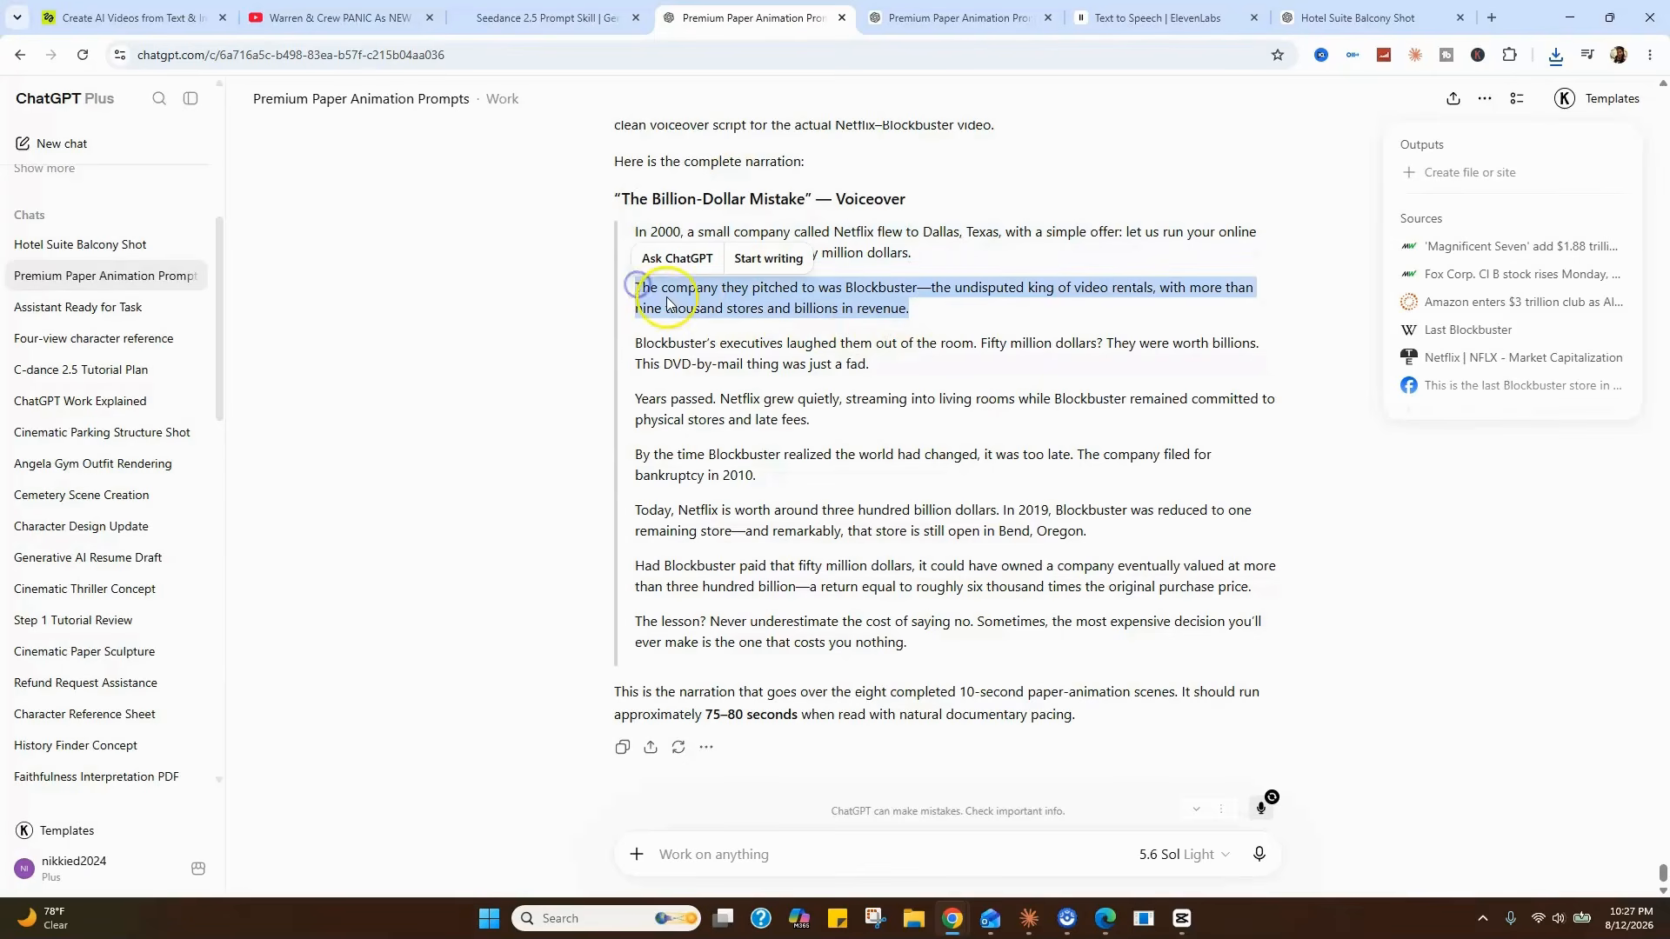
right_click(668, 307)
click(719, 321)
click(1188, 19)
drag(535, 264, 260, 233)
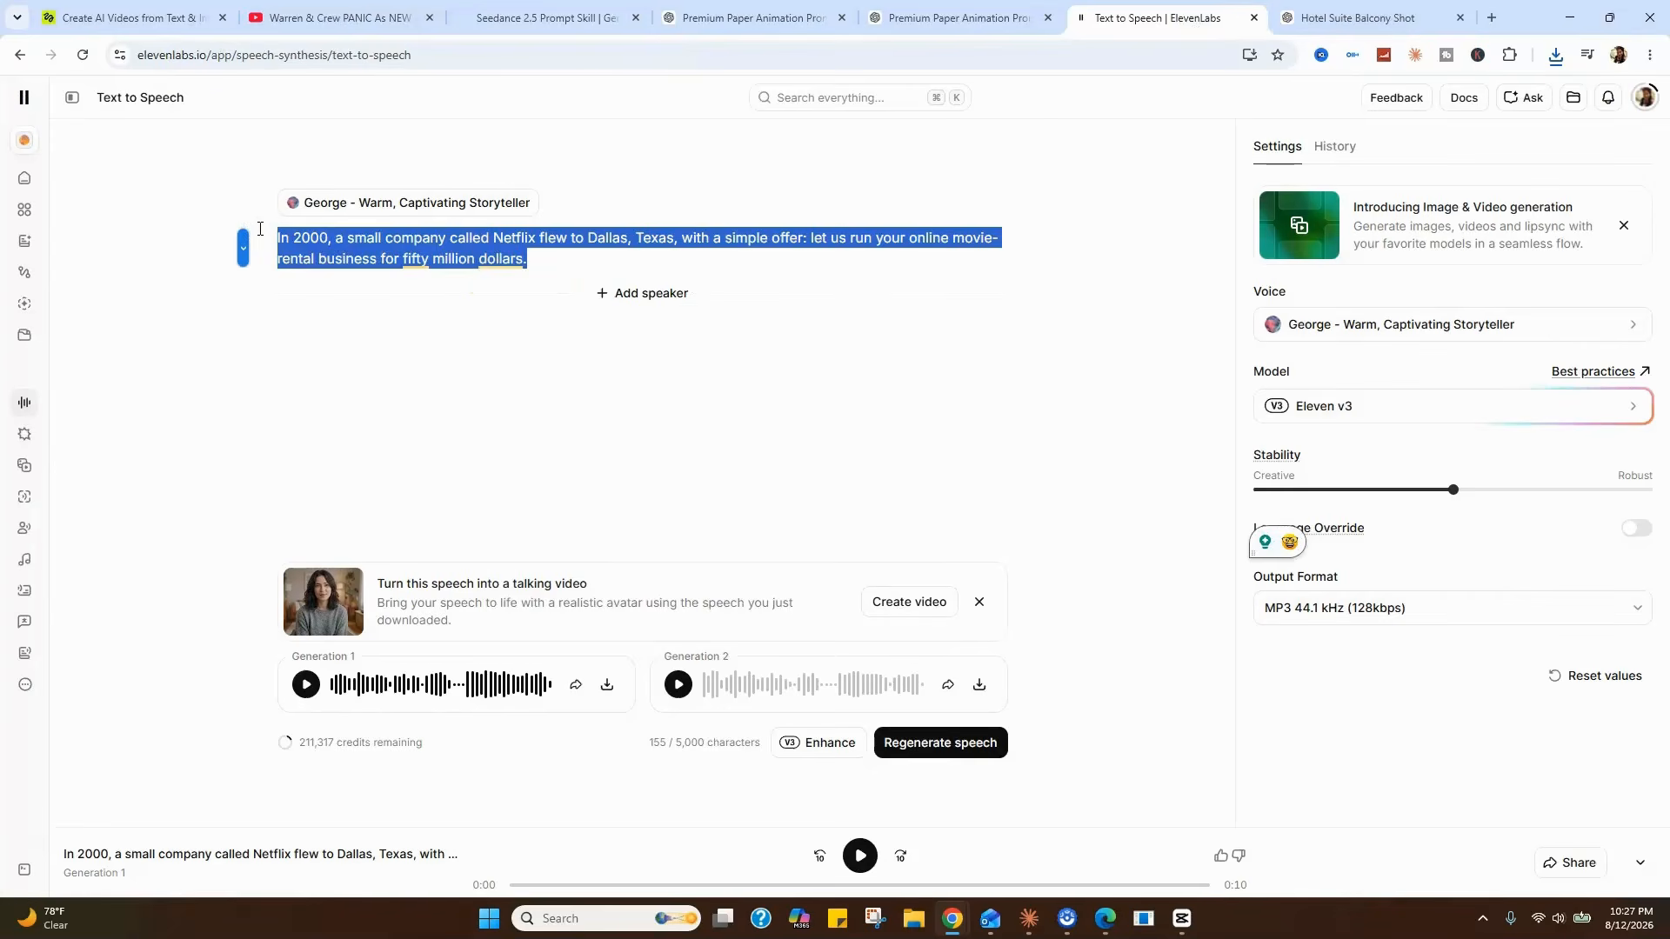
key(ctrl+v)
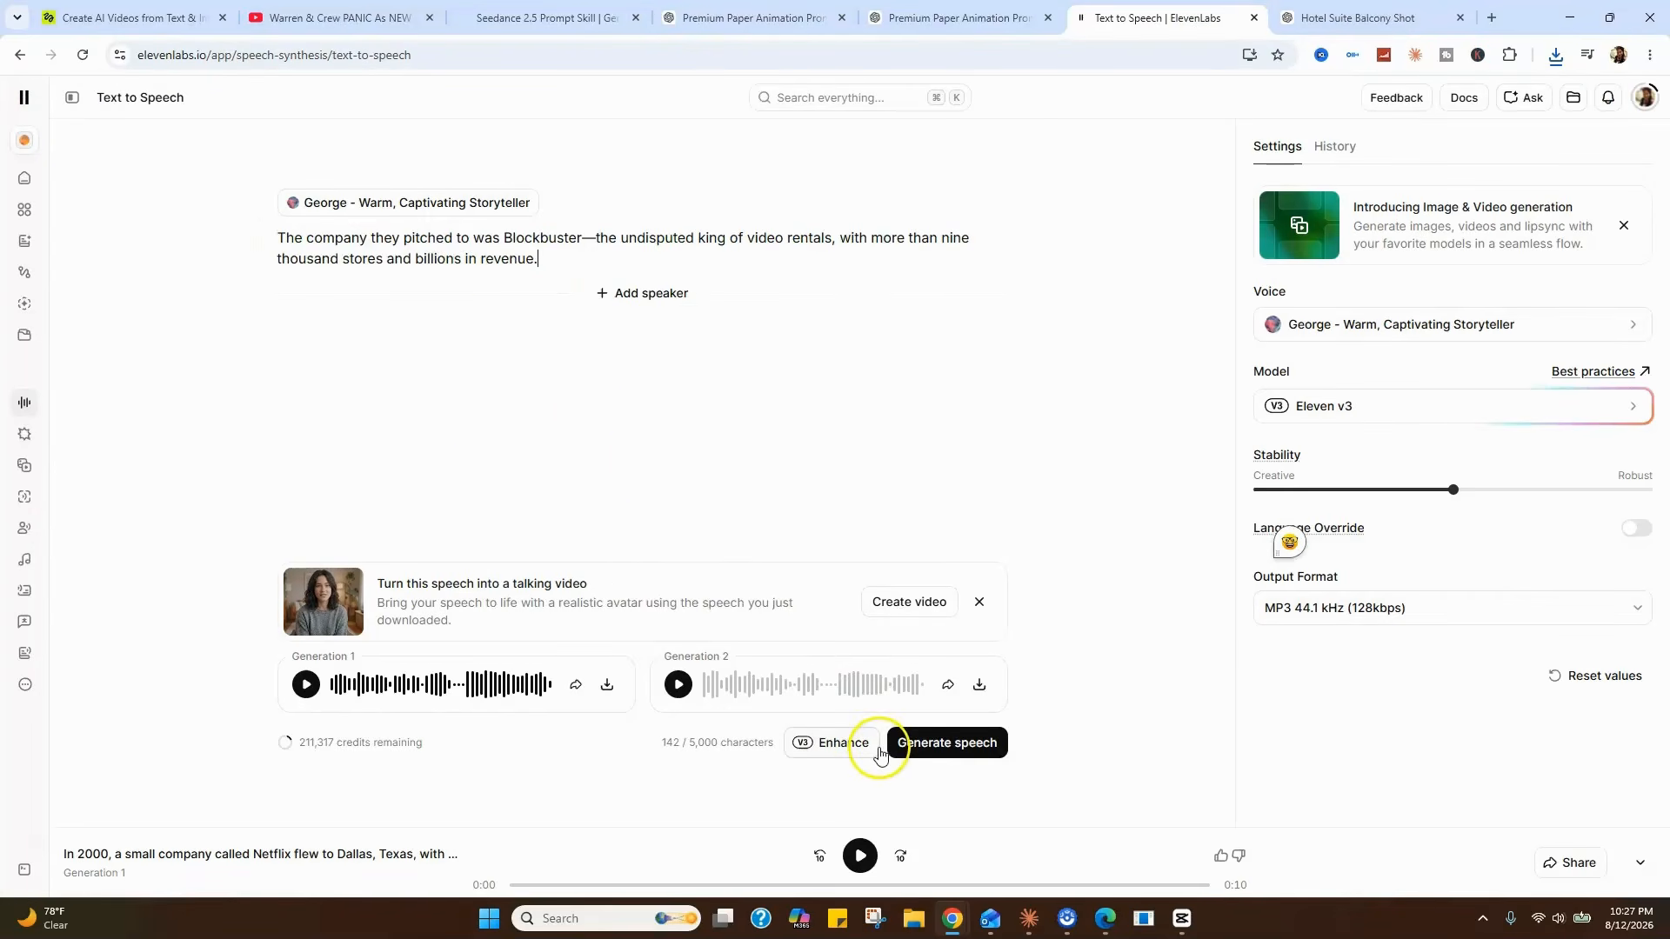
click(896, 735)
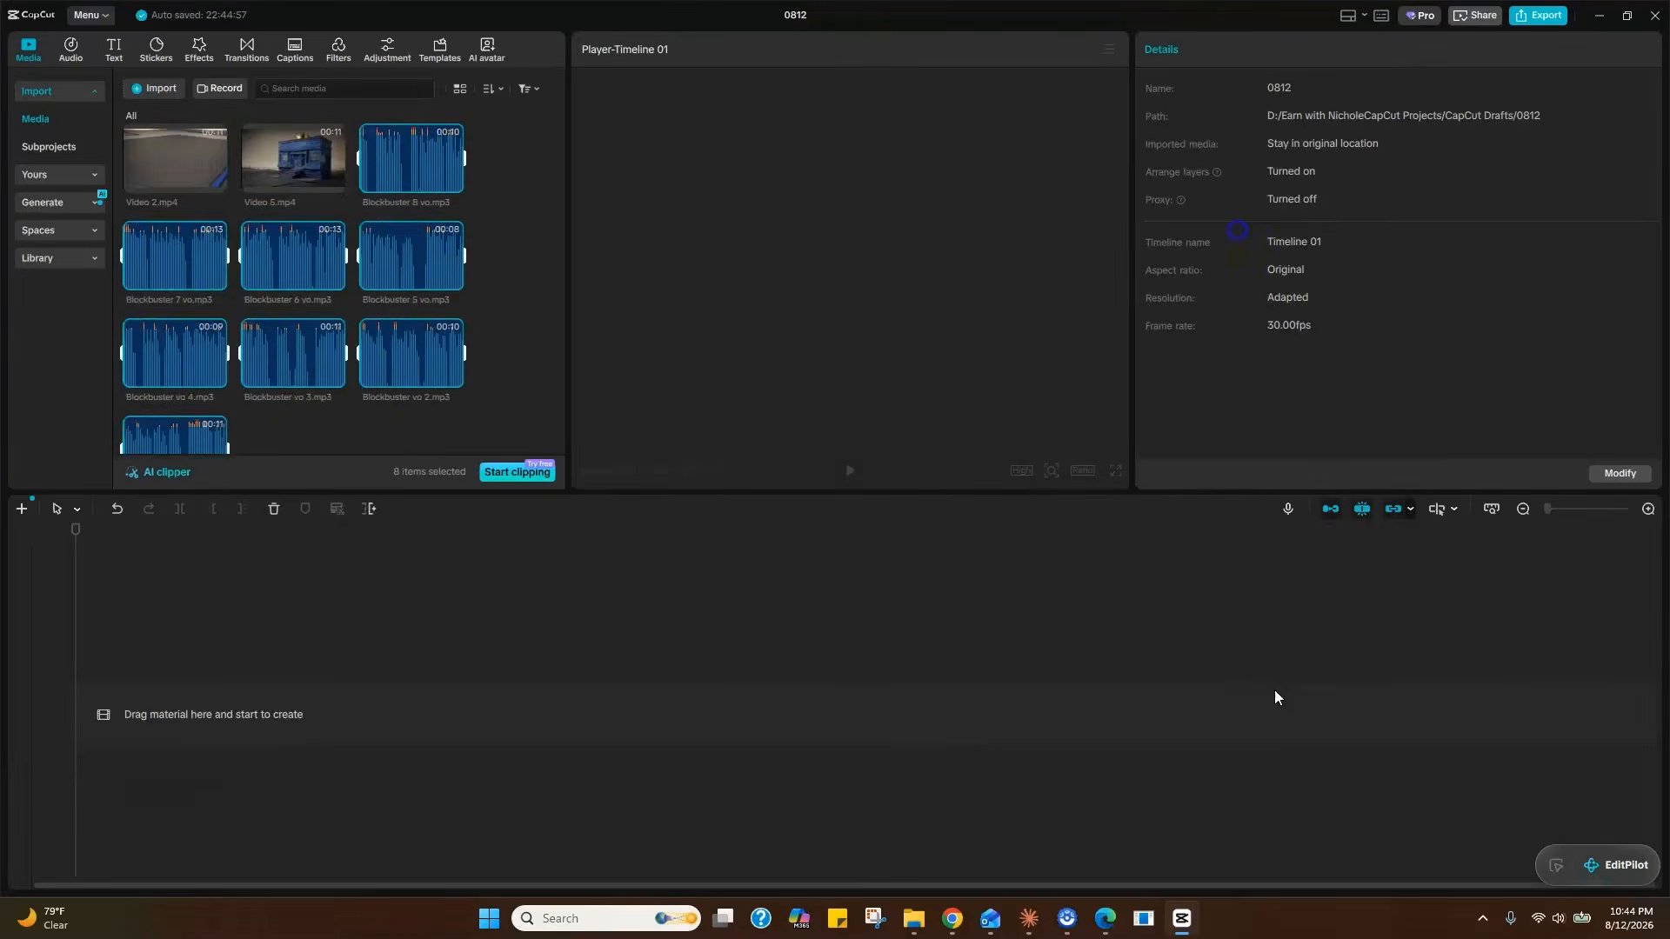
- In CapCut, put The pitch Minimax1.mp4 at the timeline's start with Blockbuster vo 1.mp3 beneath it, and play it back
drag(412, 165, 165, 706)
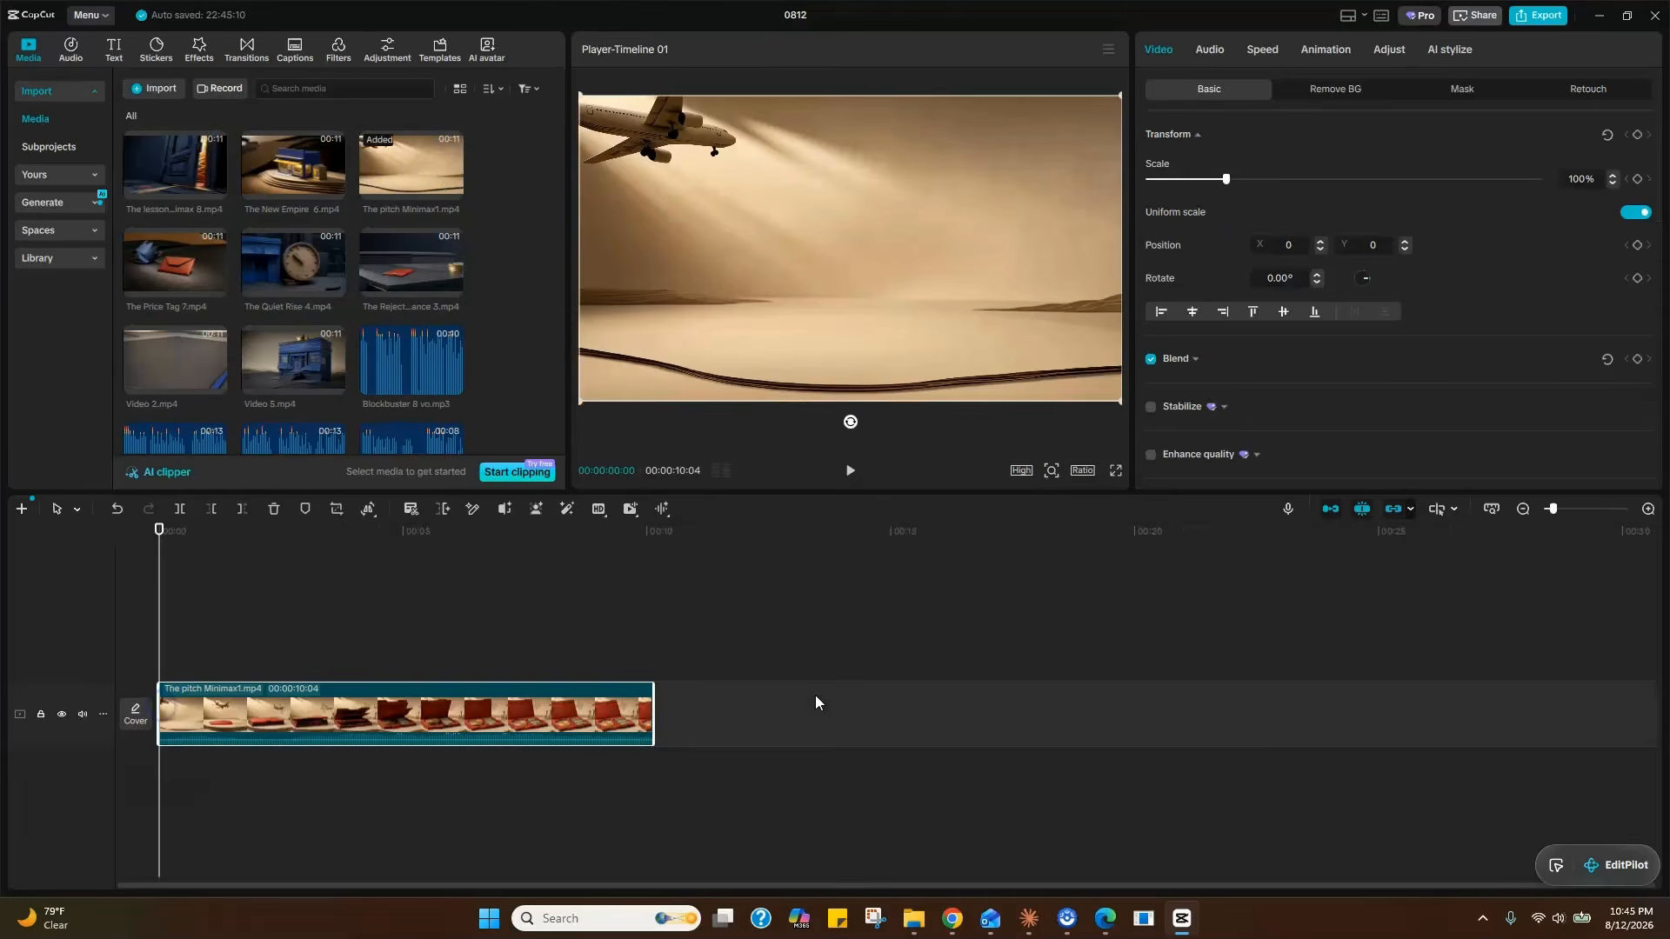
scroll(383, 358, down, 2)
scroll(383, 358, down, 1)
drag(174, 396, 194, 782)
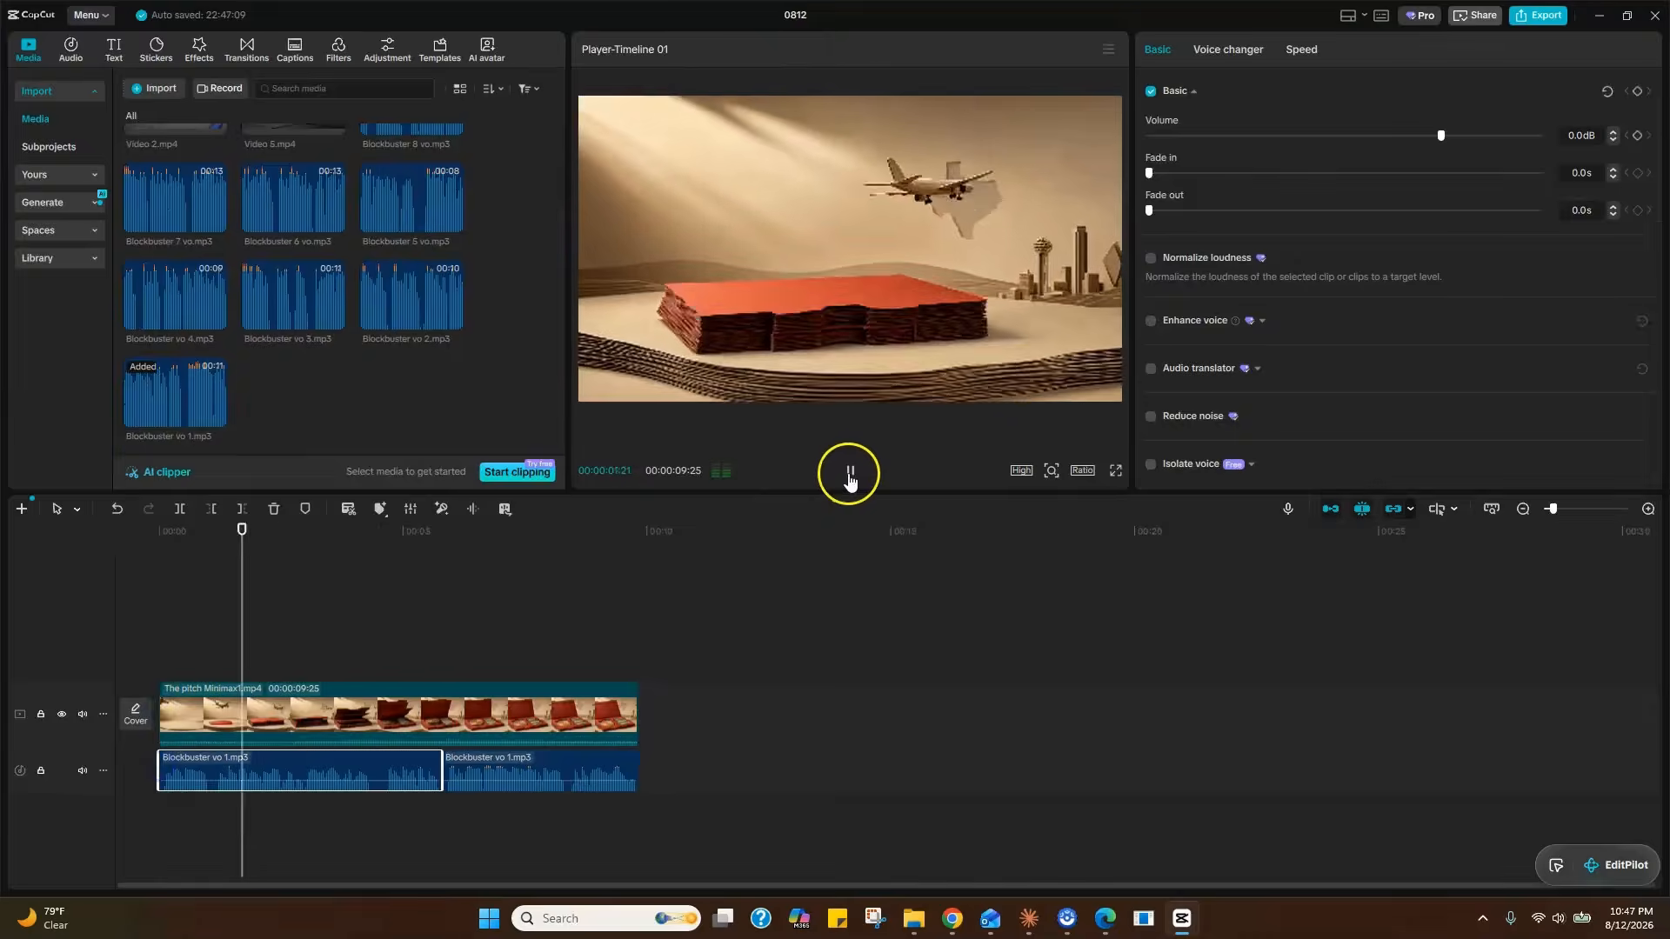
click(849, 470)
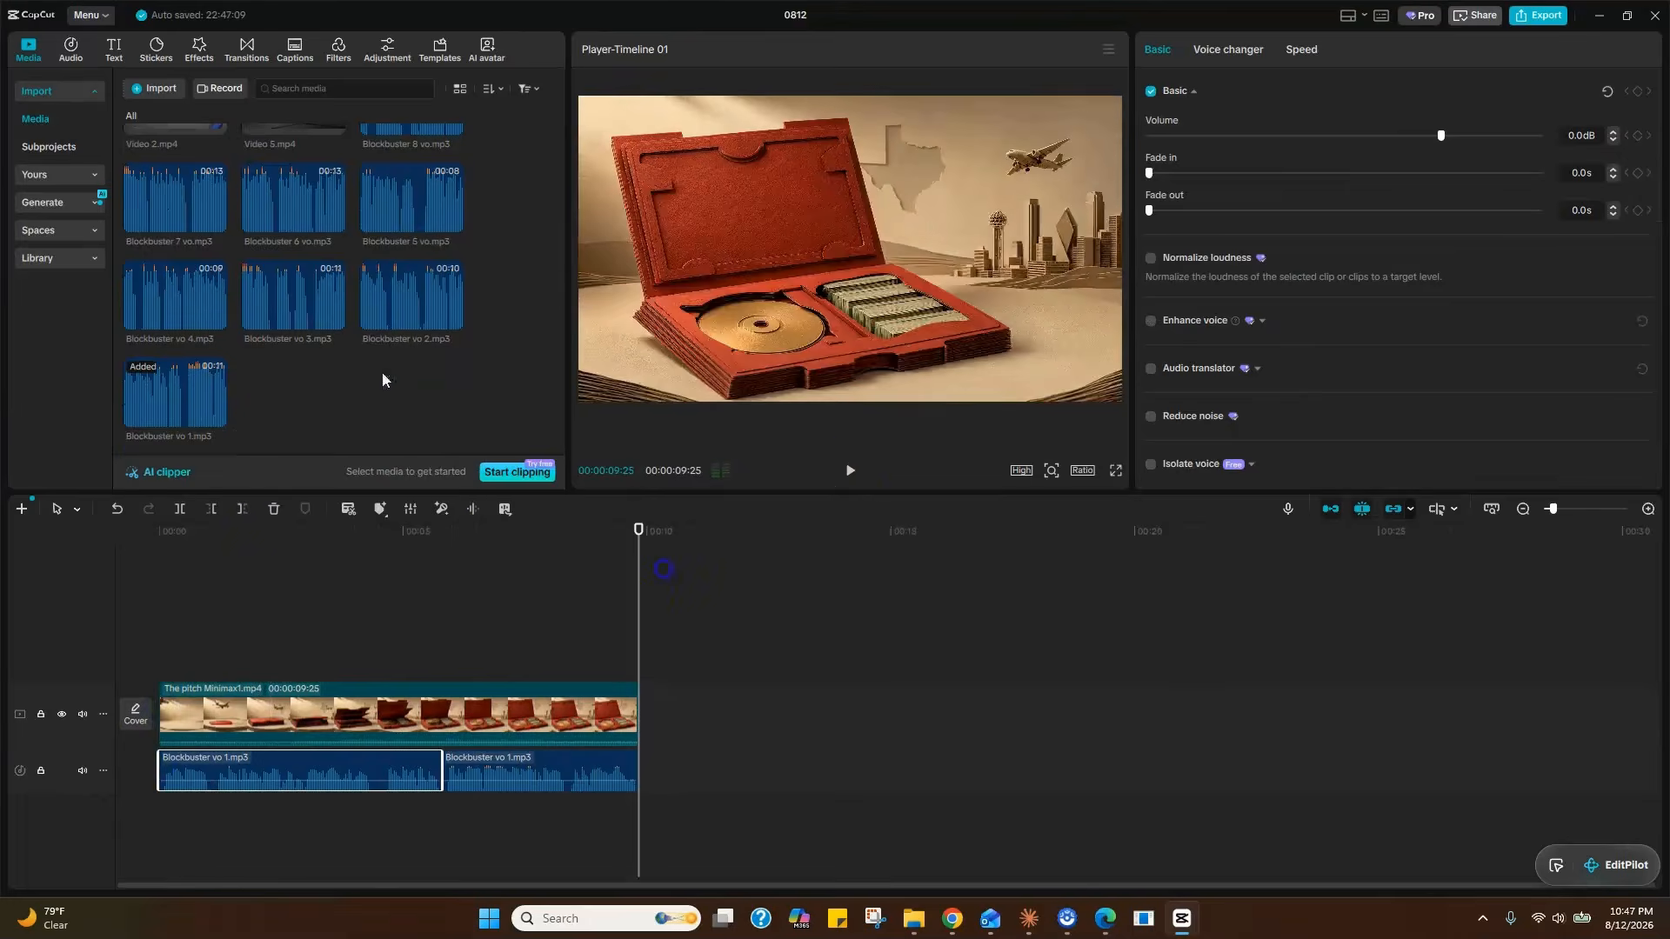
- Append Video 2.mp4 after the pitch clip and place Blockbuster vo 2.mp3 beneath it
scroll(384, 377, up, 3)
drag(175, 358, 673, 711)
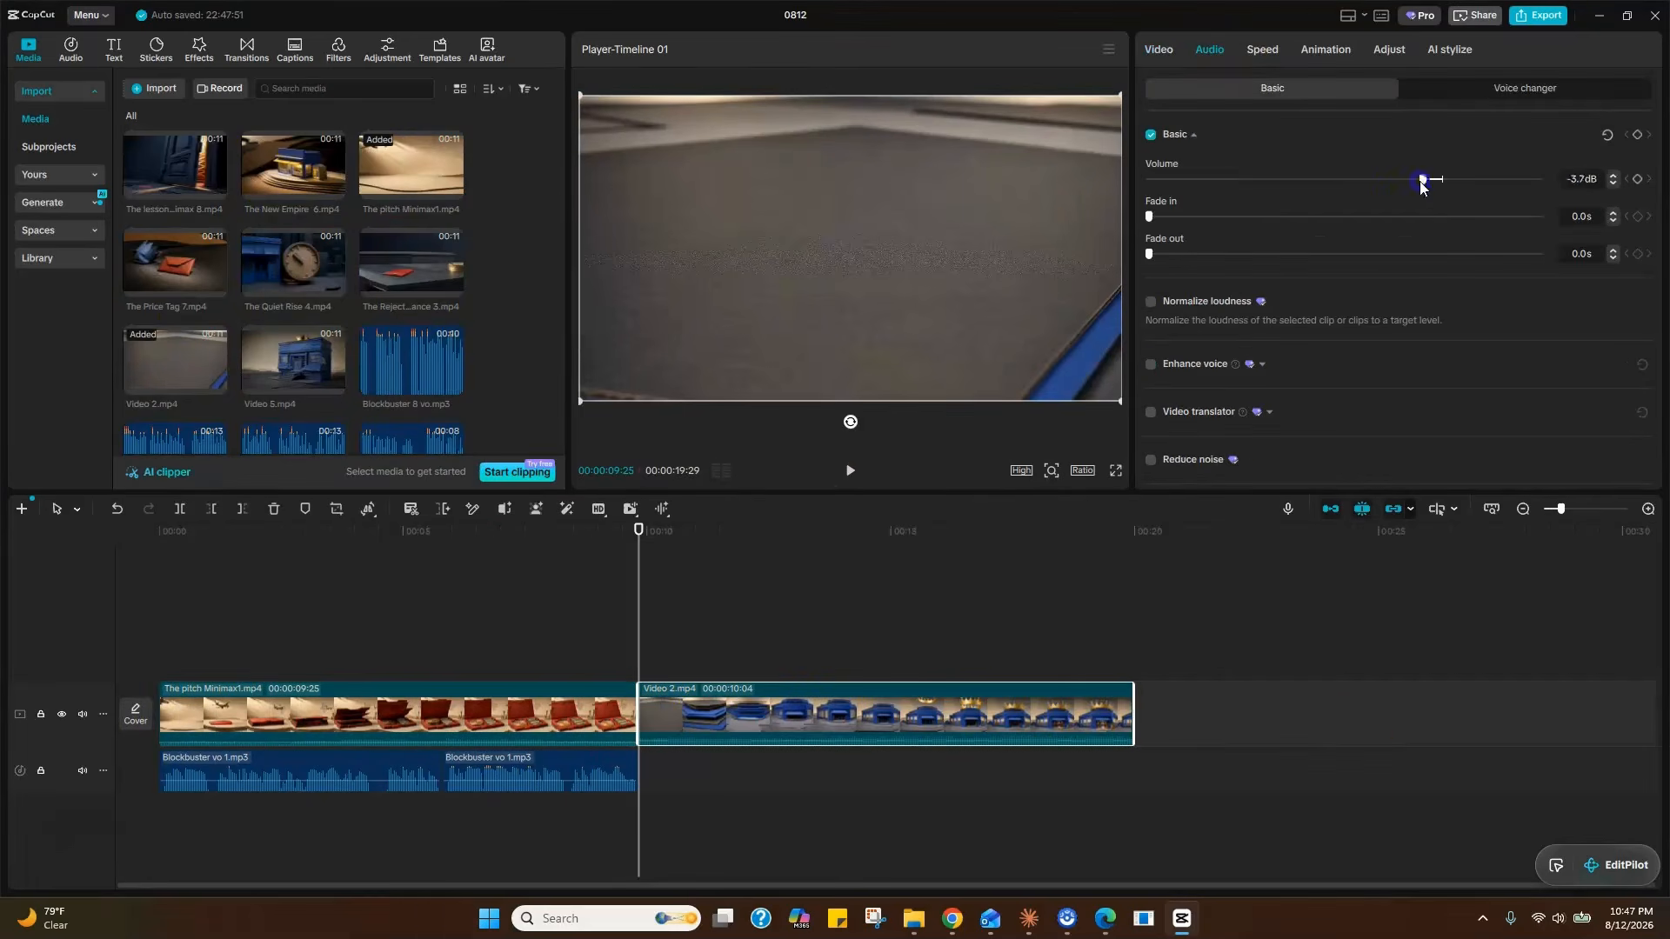
scroll(224, 372, down, 3)
drag(412, 300, 861, 769)
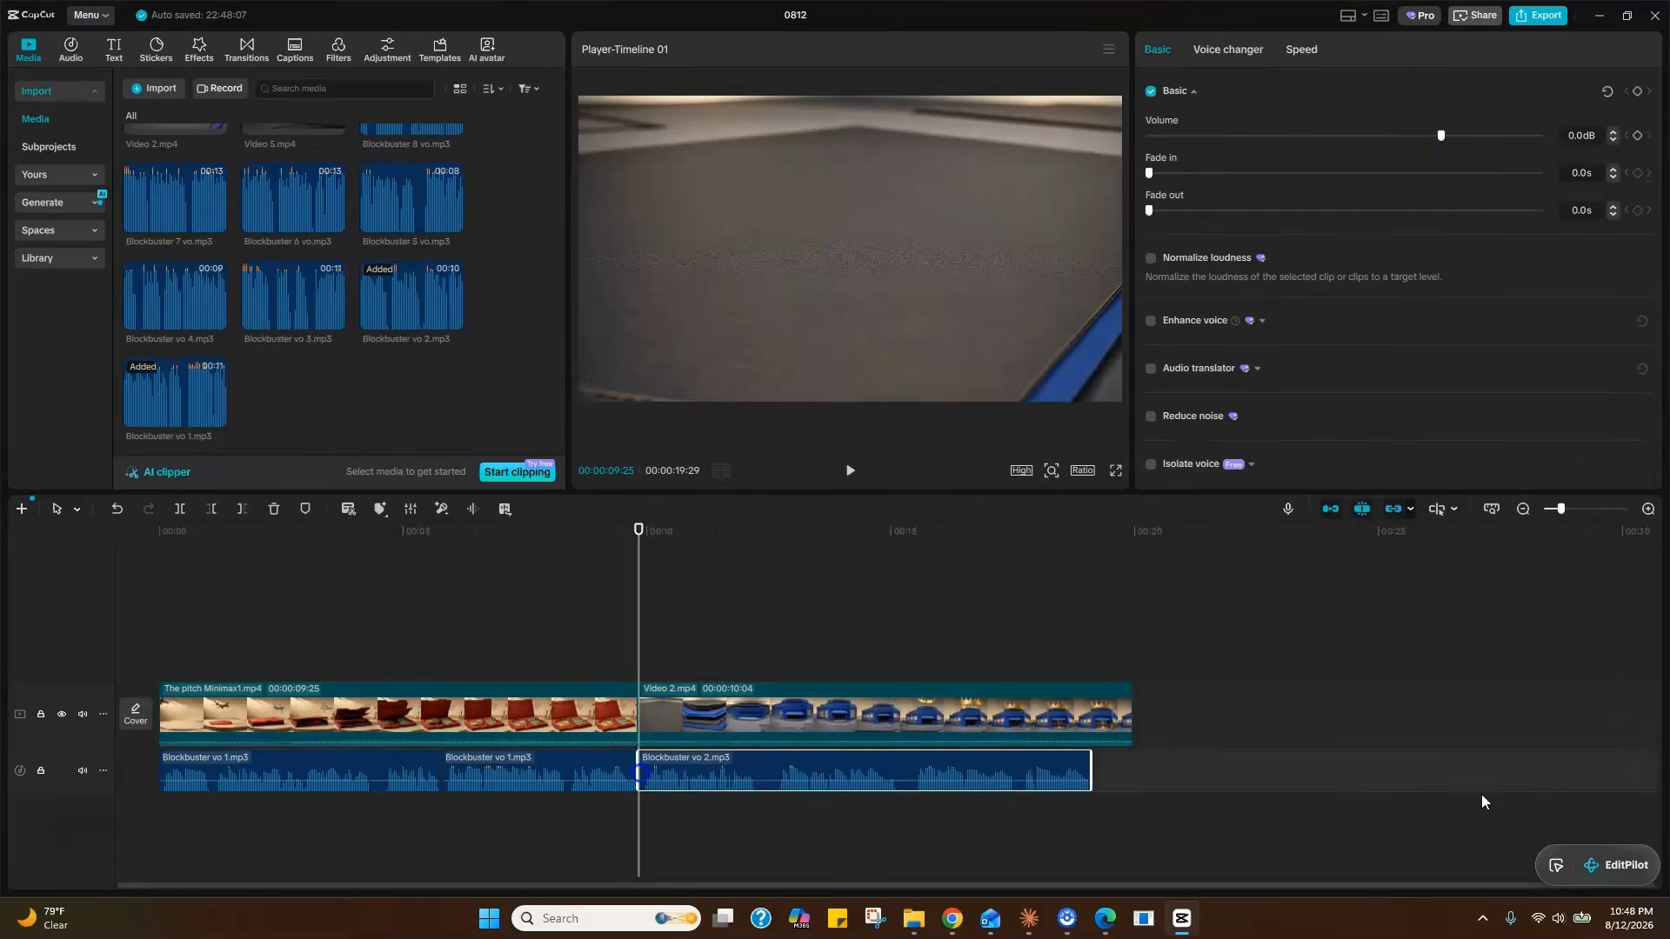
click(850, 471)
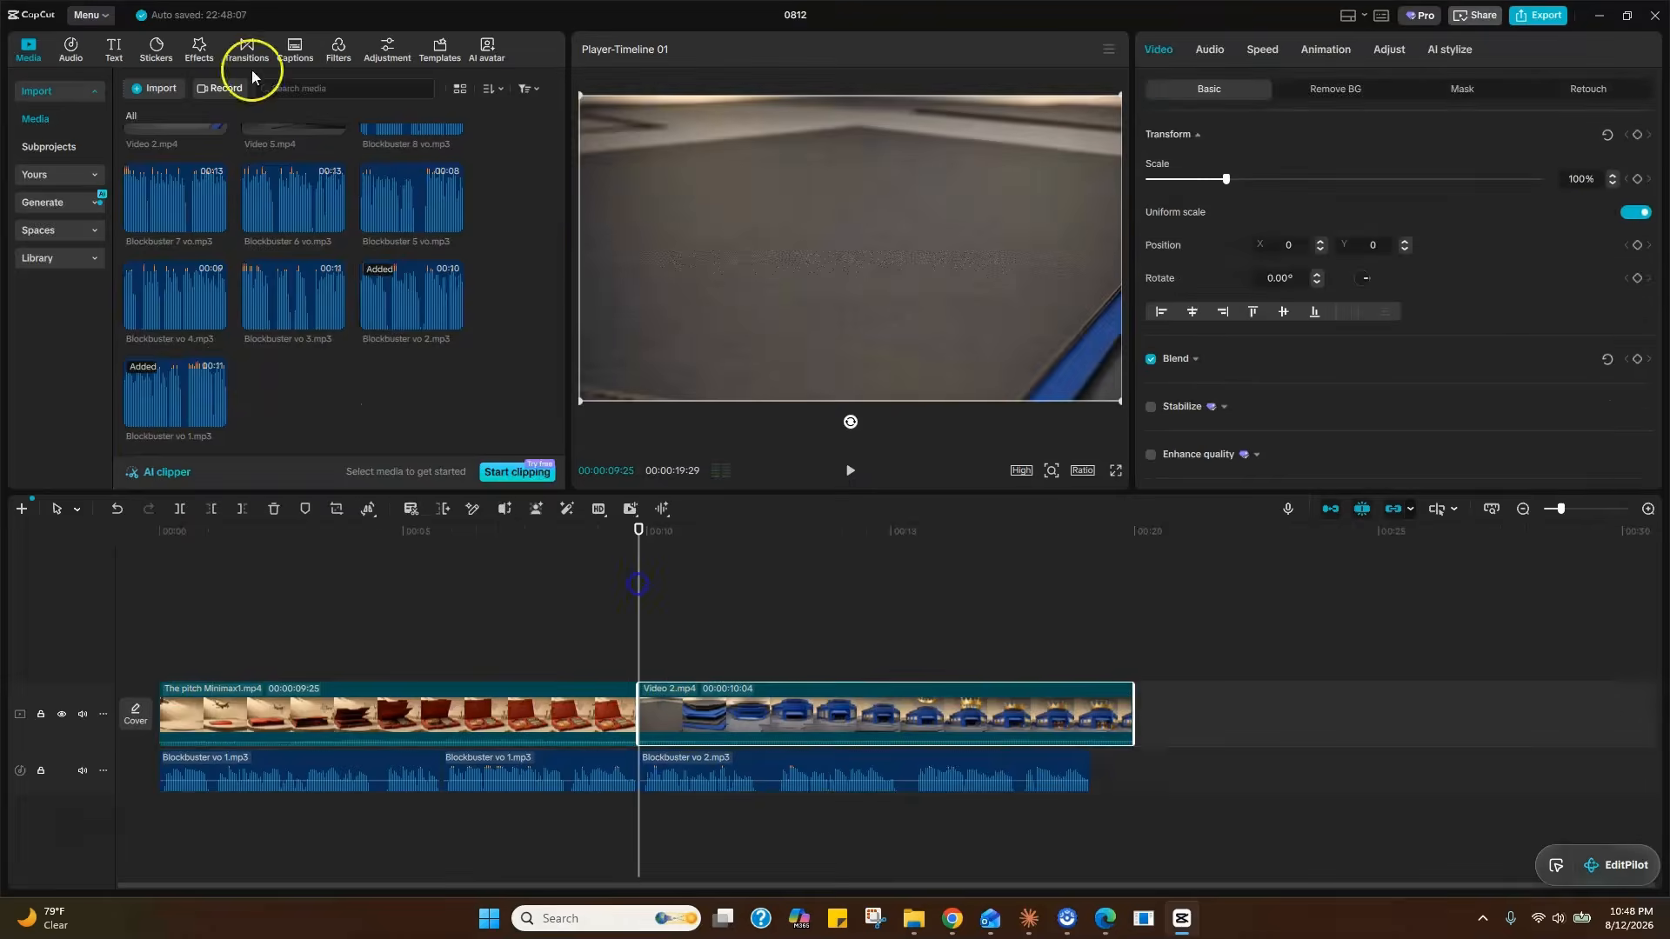
- Search the transitions for "mix", apply Shake between The pitch Minimax1.mp4 and Video 2.mp4, and play the result
click(247, 51)
click(212, 87)
text(mix)
key(Return)
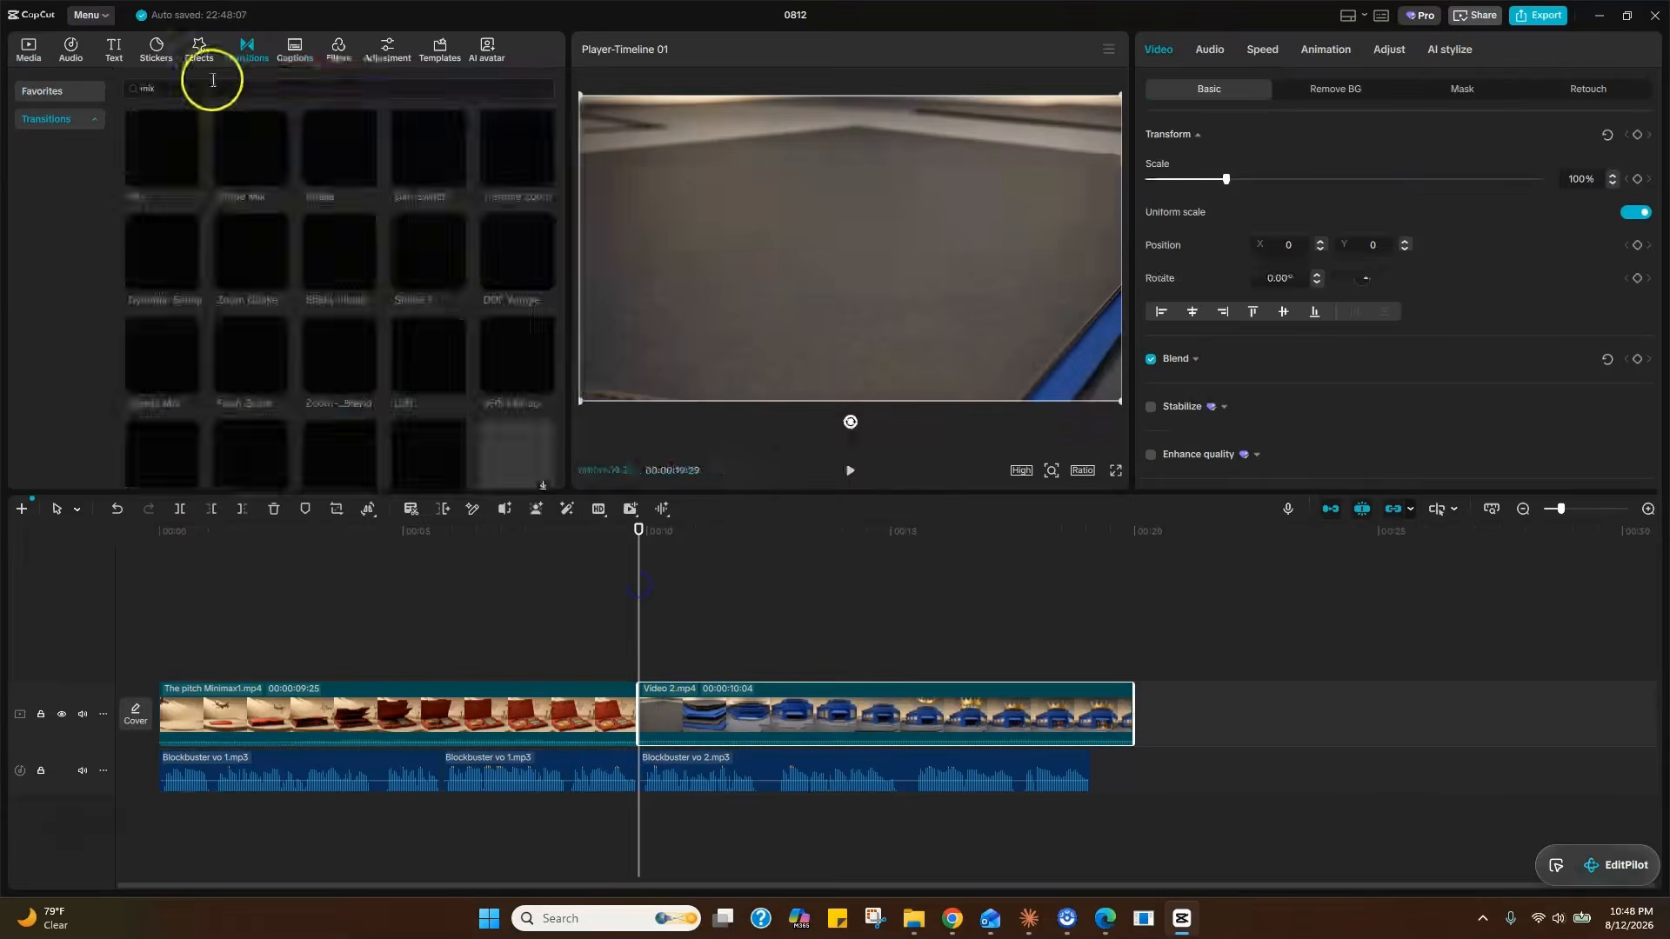
click(365, 178)
click(850, 471)
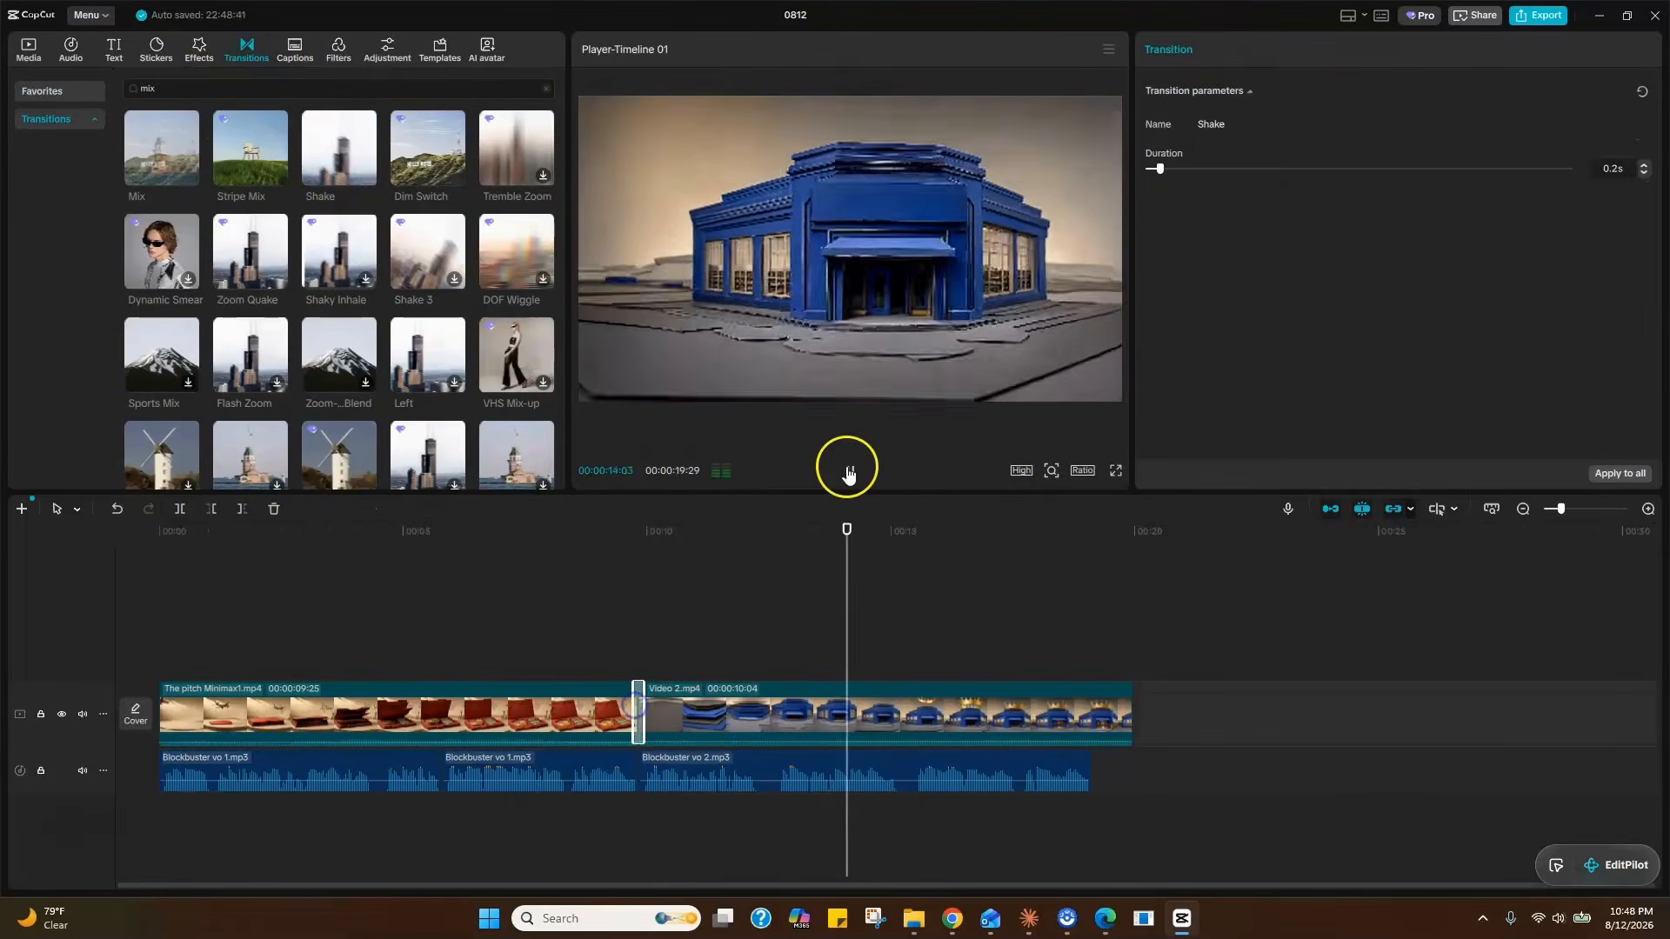
- Trim Video 2.mp4 to its voiceover's end and append The Rejection Seedance 3.mp4 with Blockbuster vo 3.mp3 beneath it
drag(1129, 709, 1091, 709)
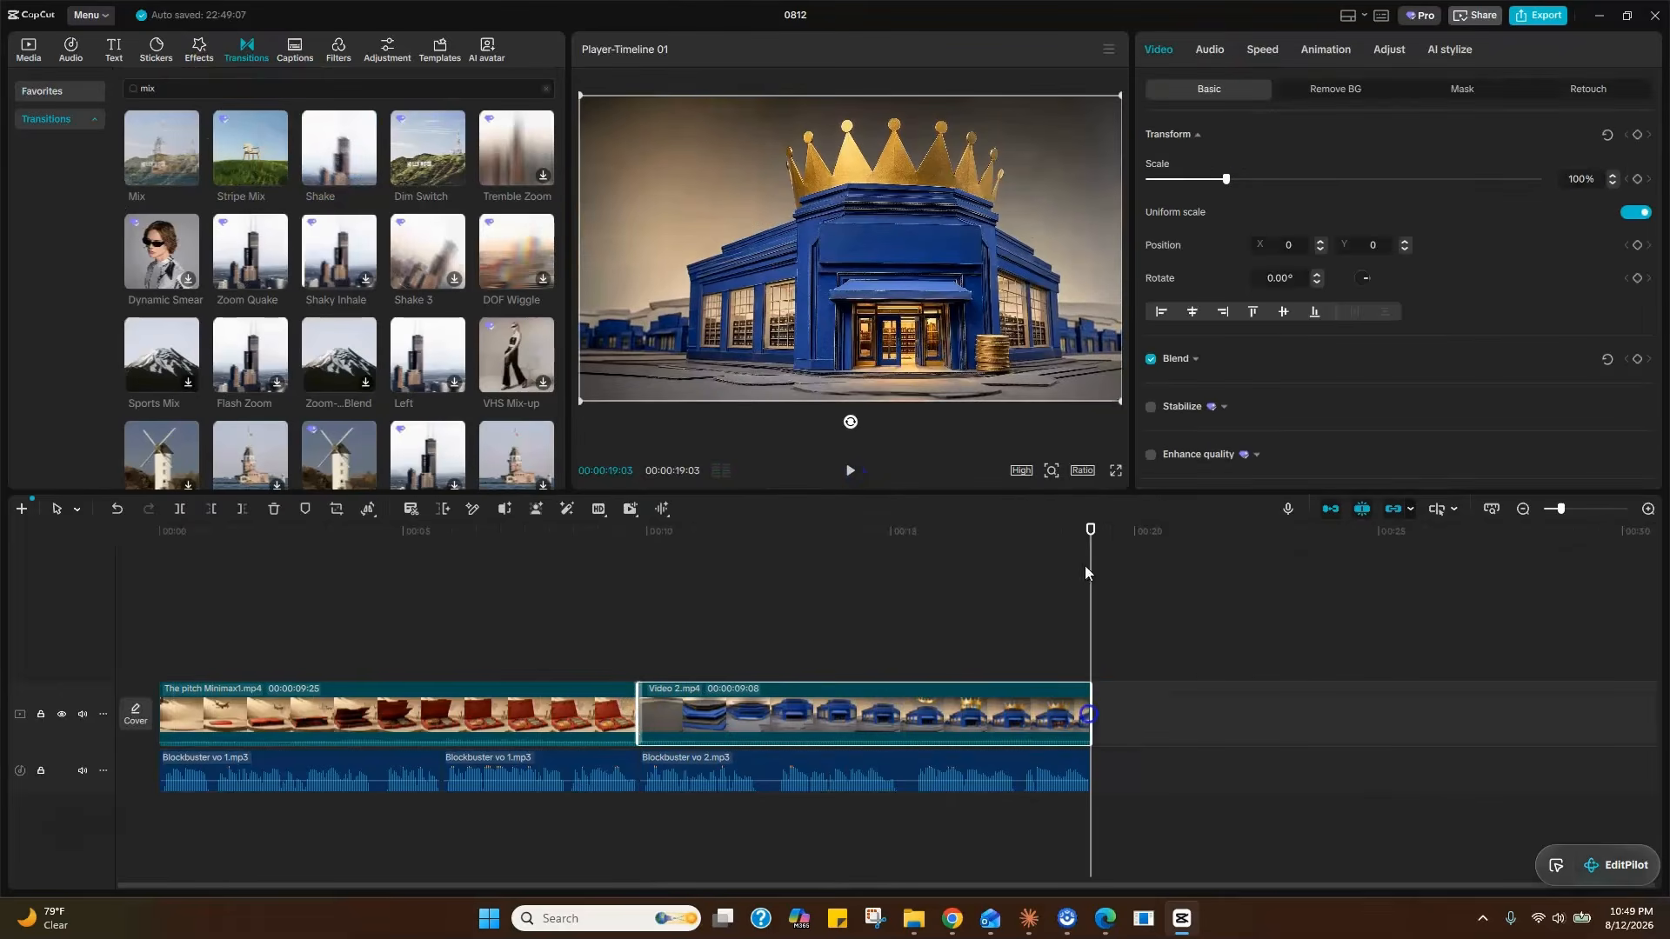
click(999, 669)
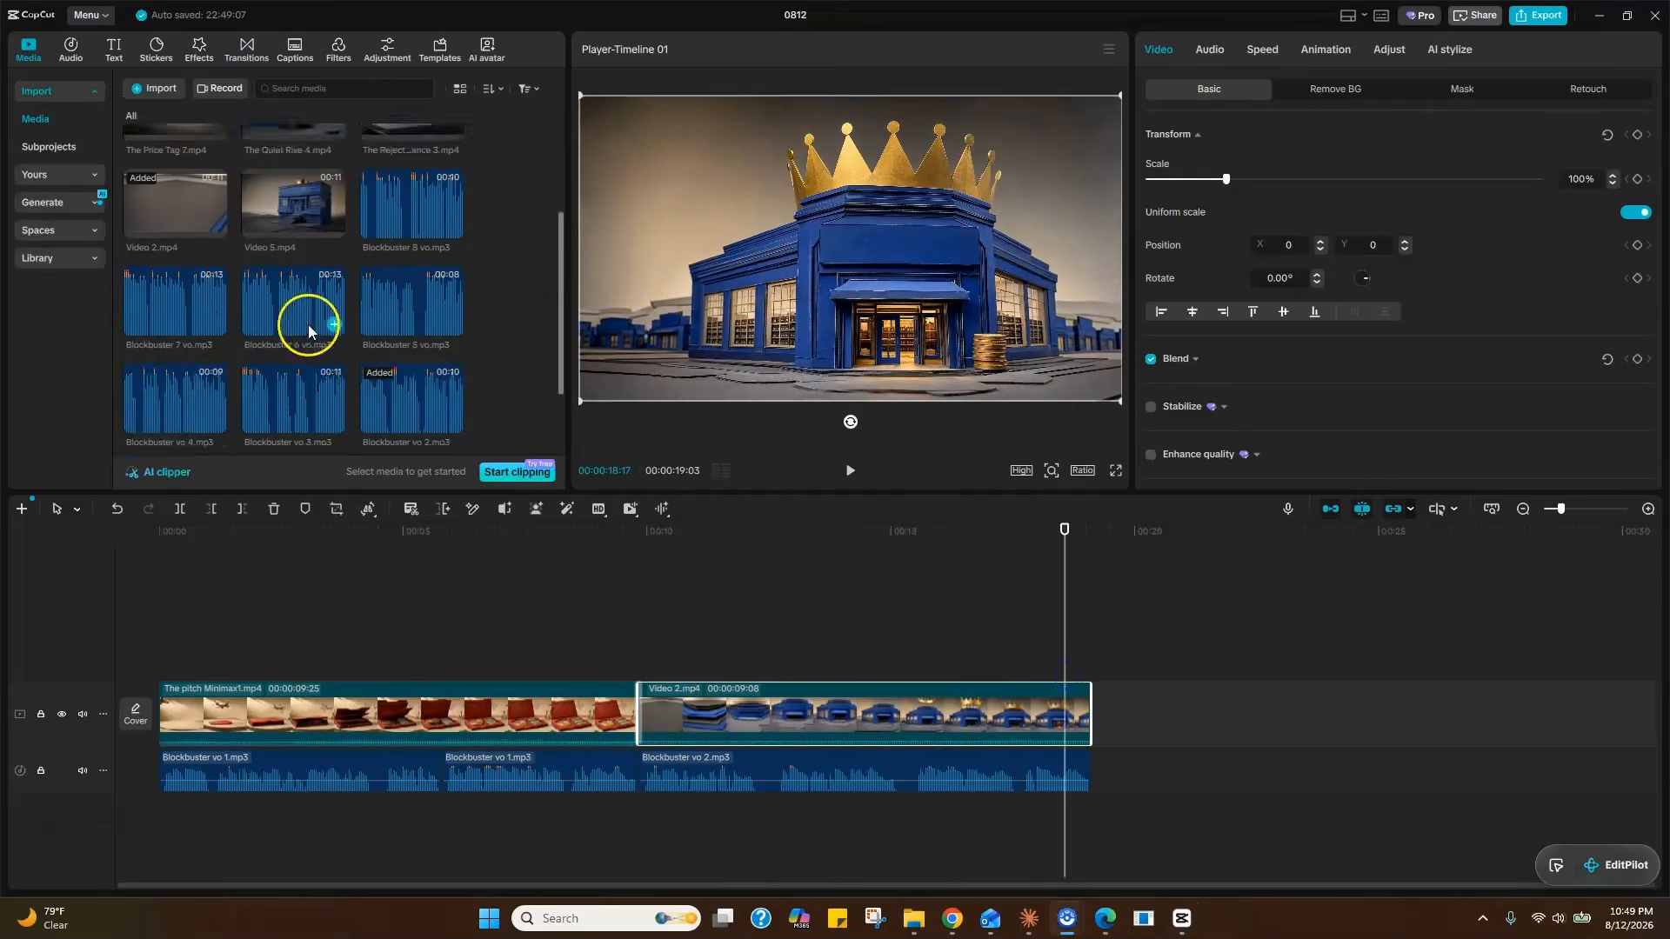
drag(412, 187, 997, 562)
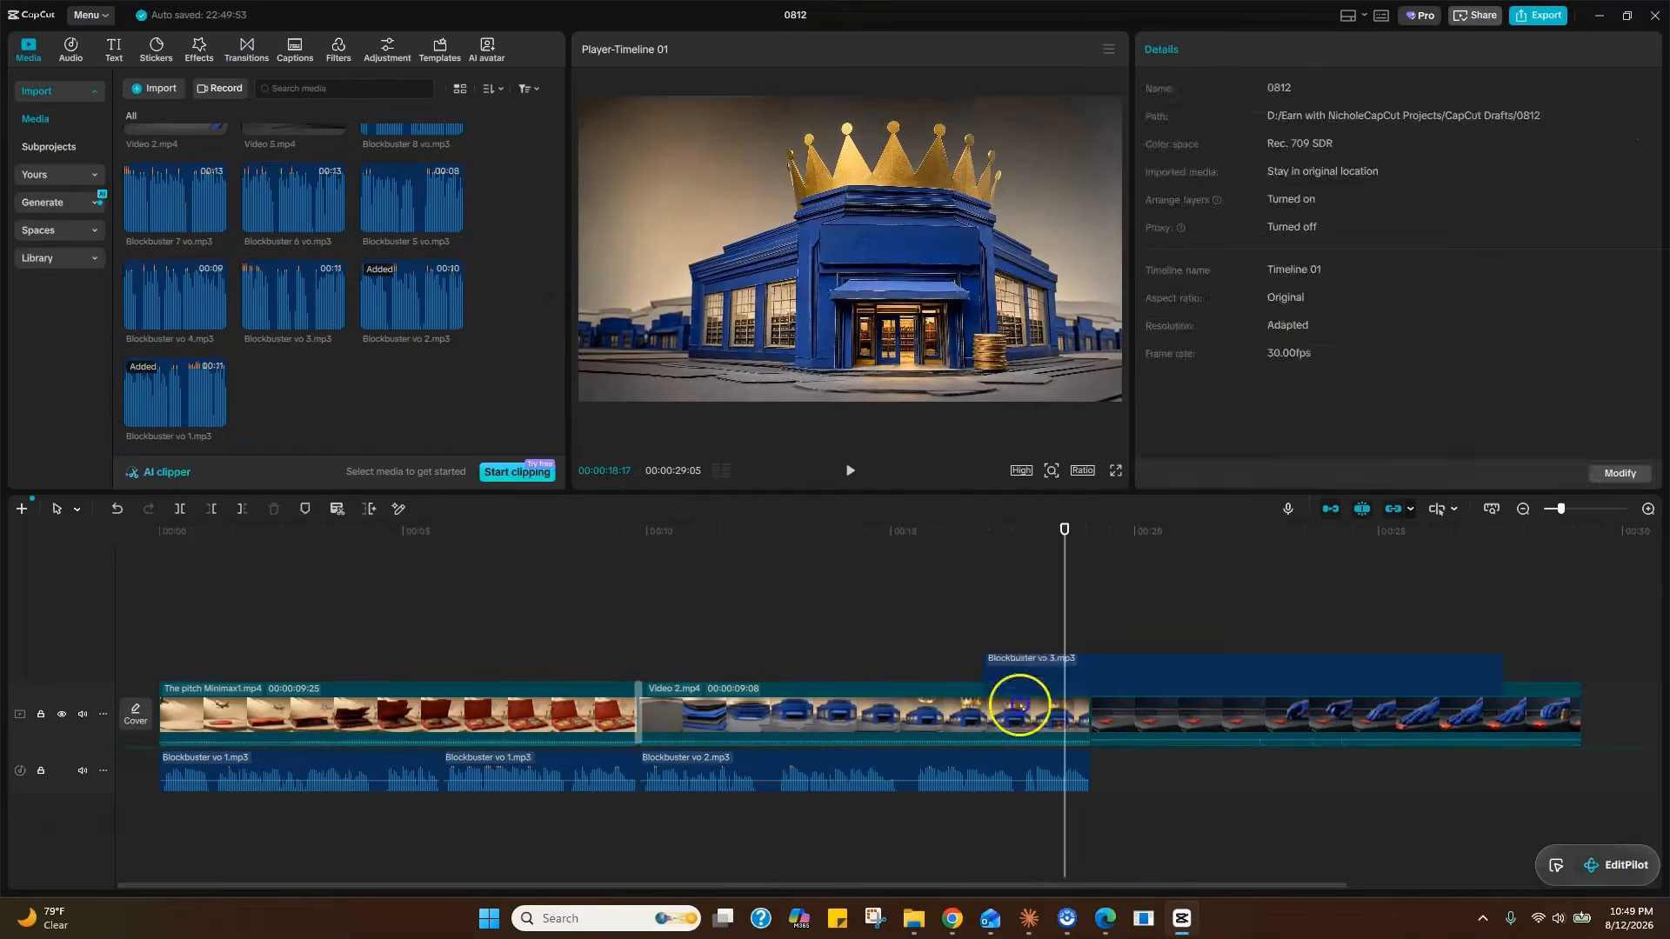
drag(1015, 701, 1089, 768)
- Apply the Shake transition between Video 2.mp4 and The Rejection Seedance 3.mp4 and play the section
click(246, 50)
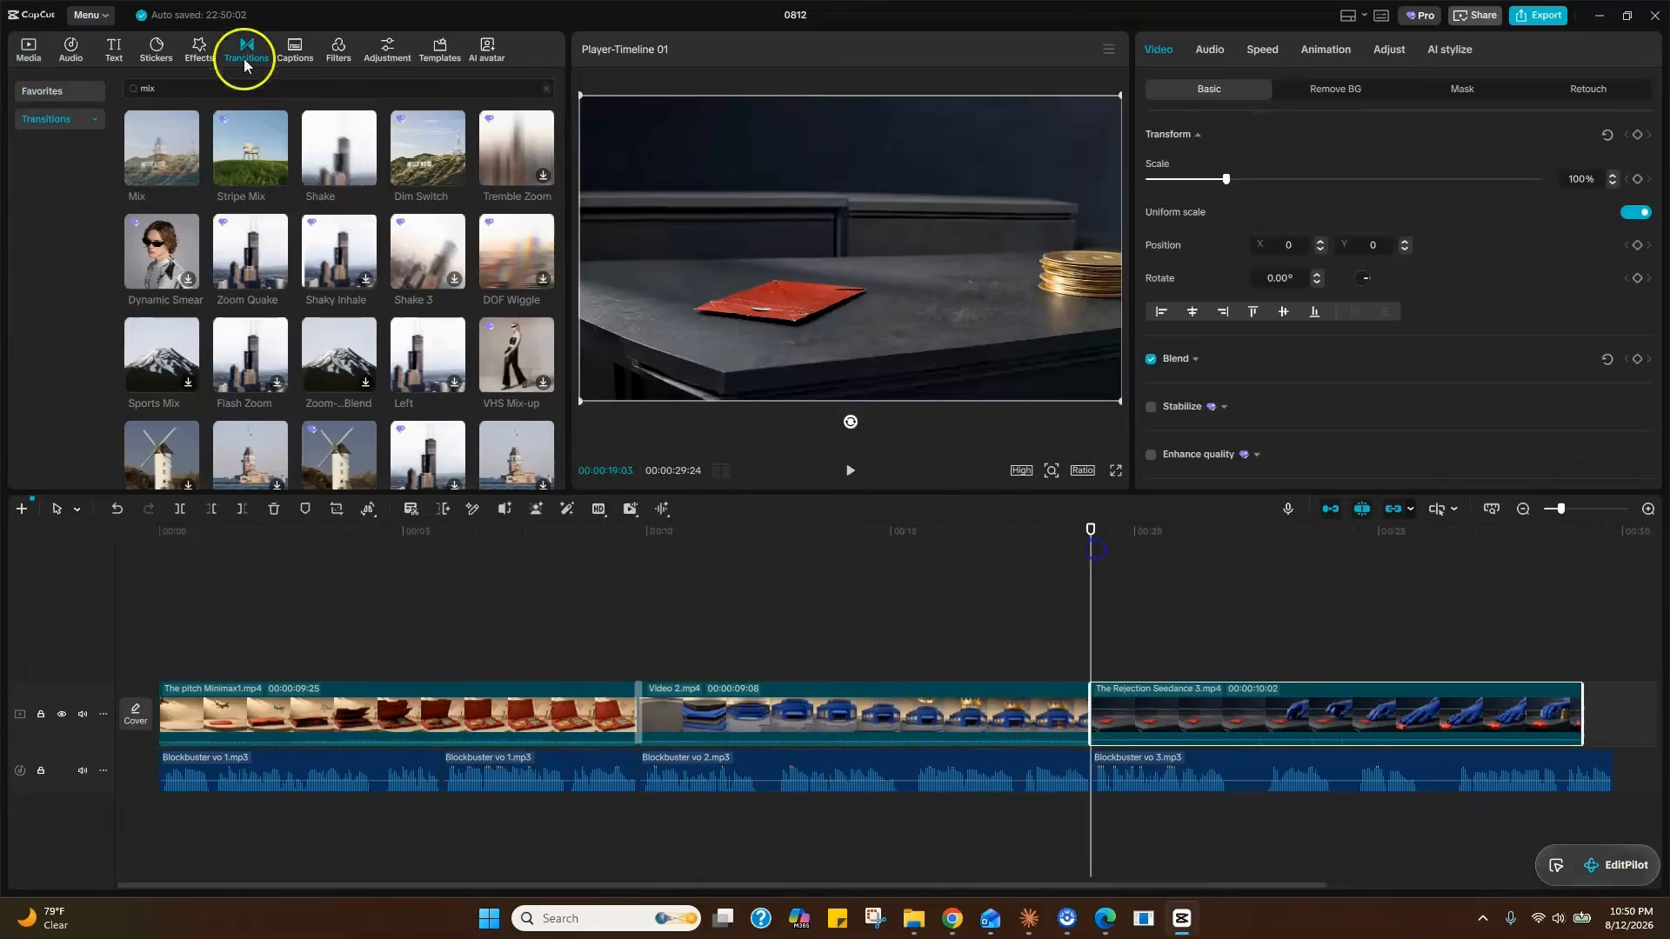
drag(339, 148, 1095, 706)
click(850, 469)
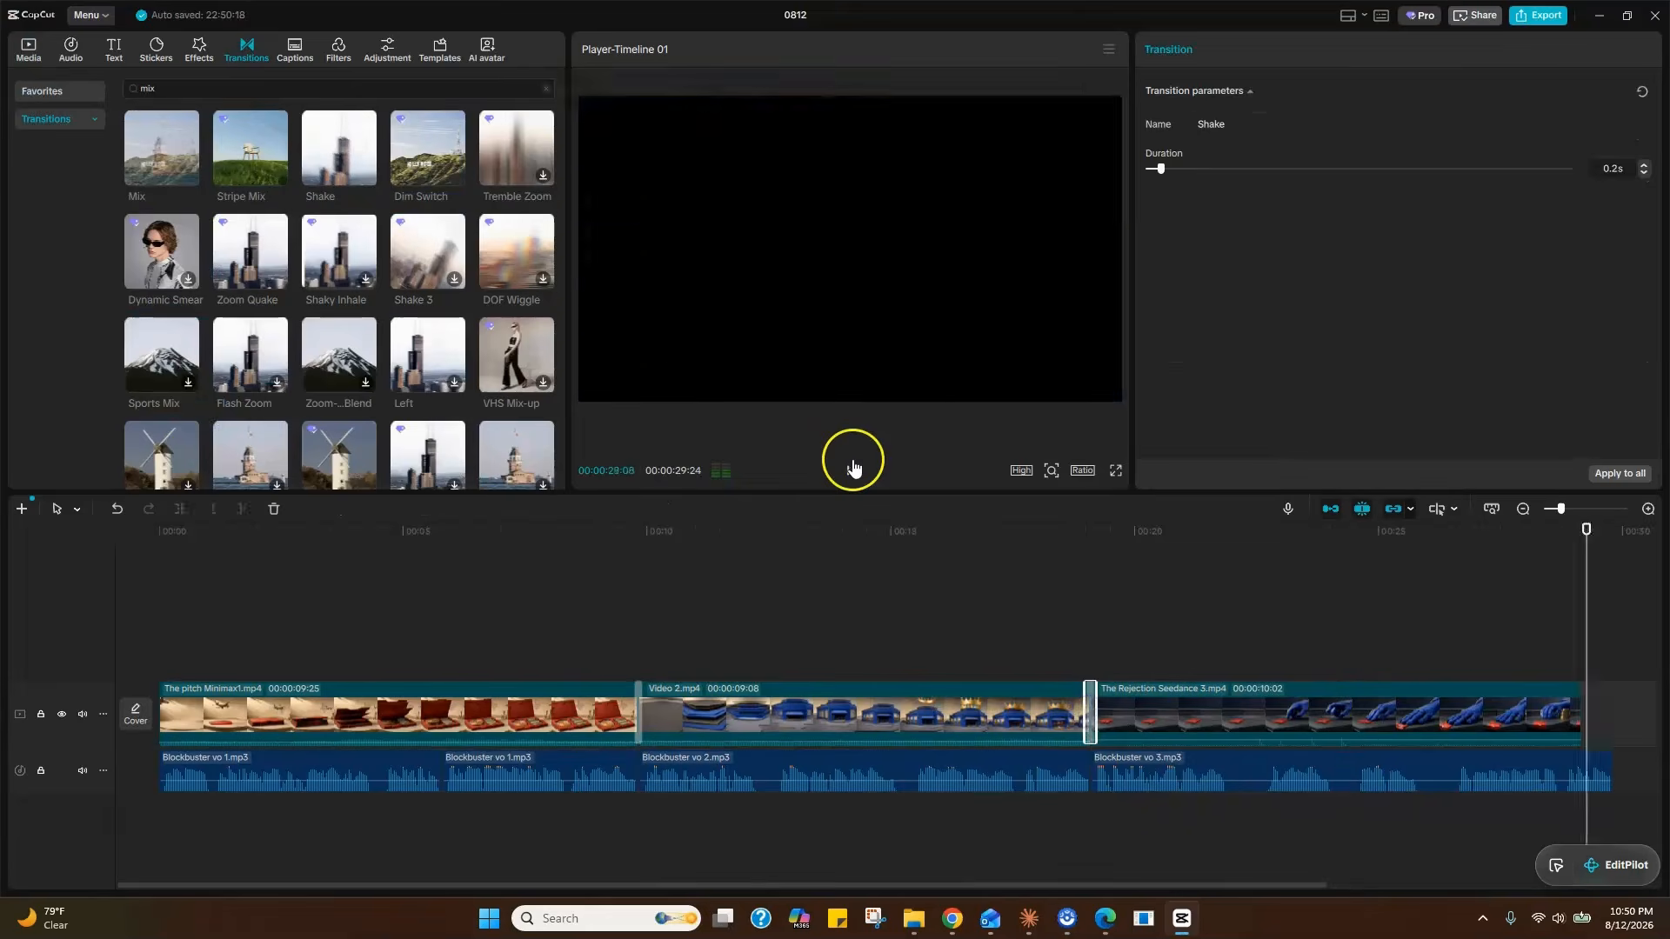
- Split Blockbuster vo 3.mp3 at about 22 seconds and trim The Rejection Seedance 3.mp4 to the end of its narration
click(859, 530)
click(1229, 531)
click(1229, 772)
click(180, 510)
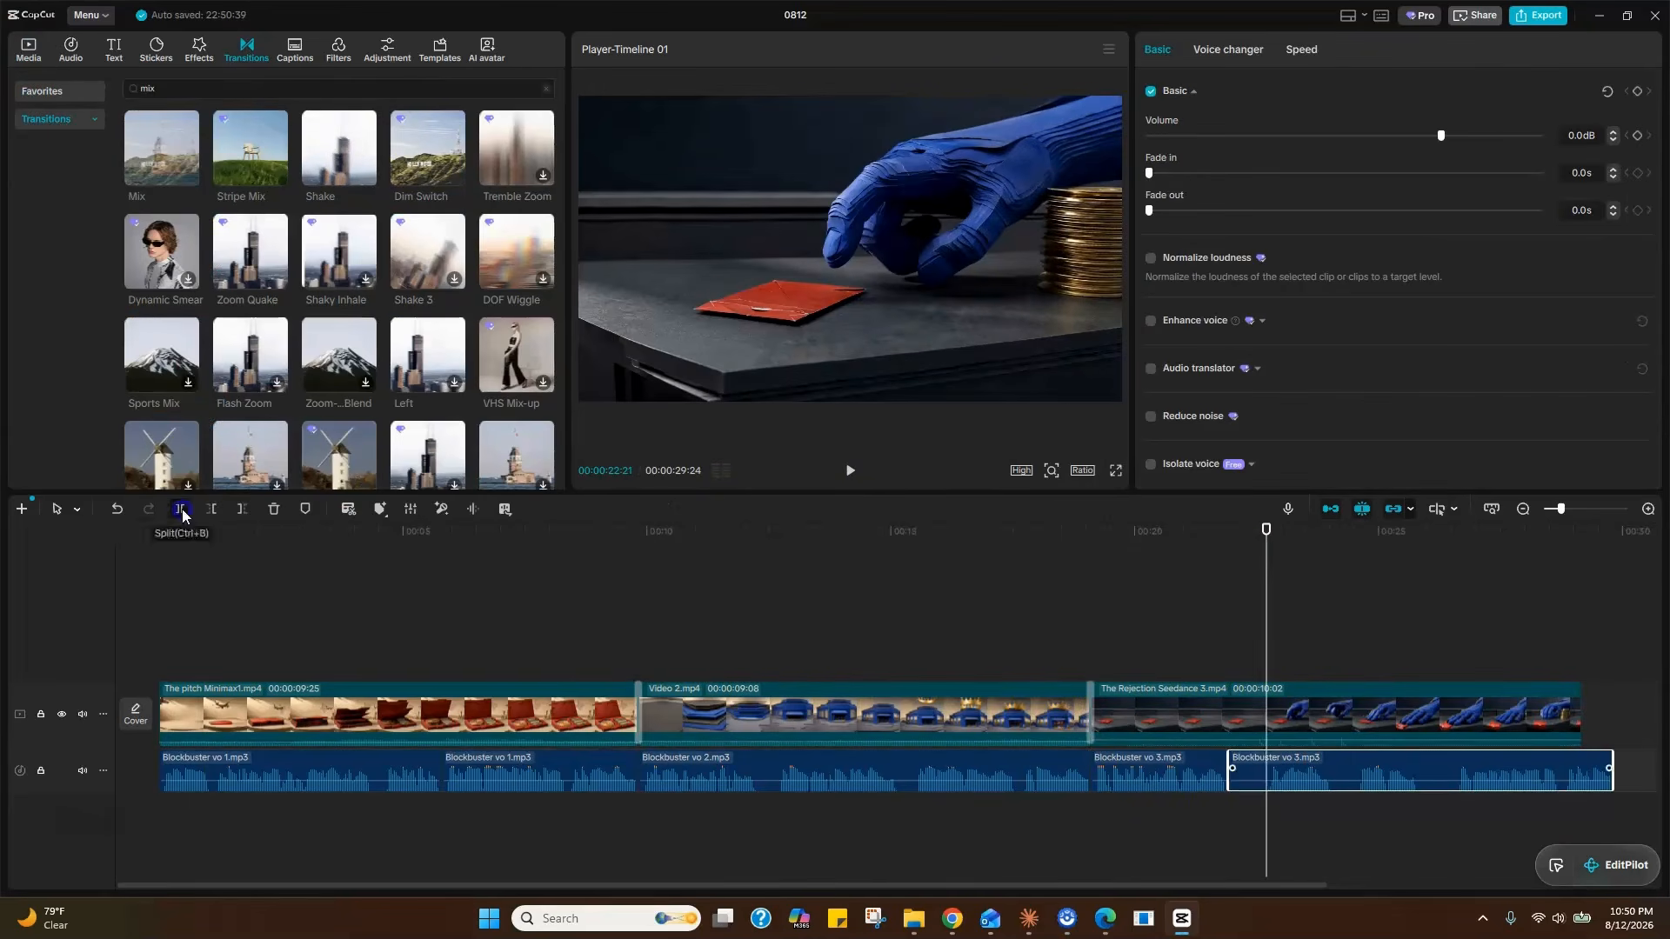
click(1593, 733)
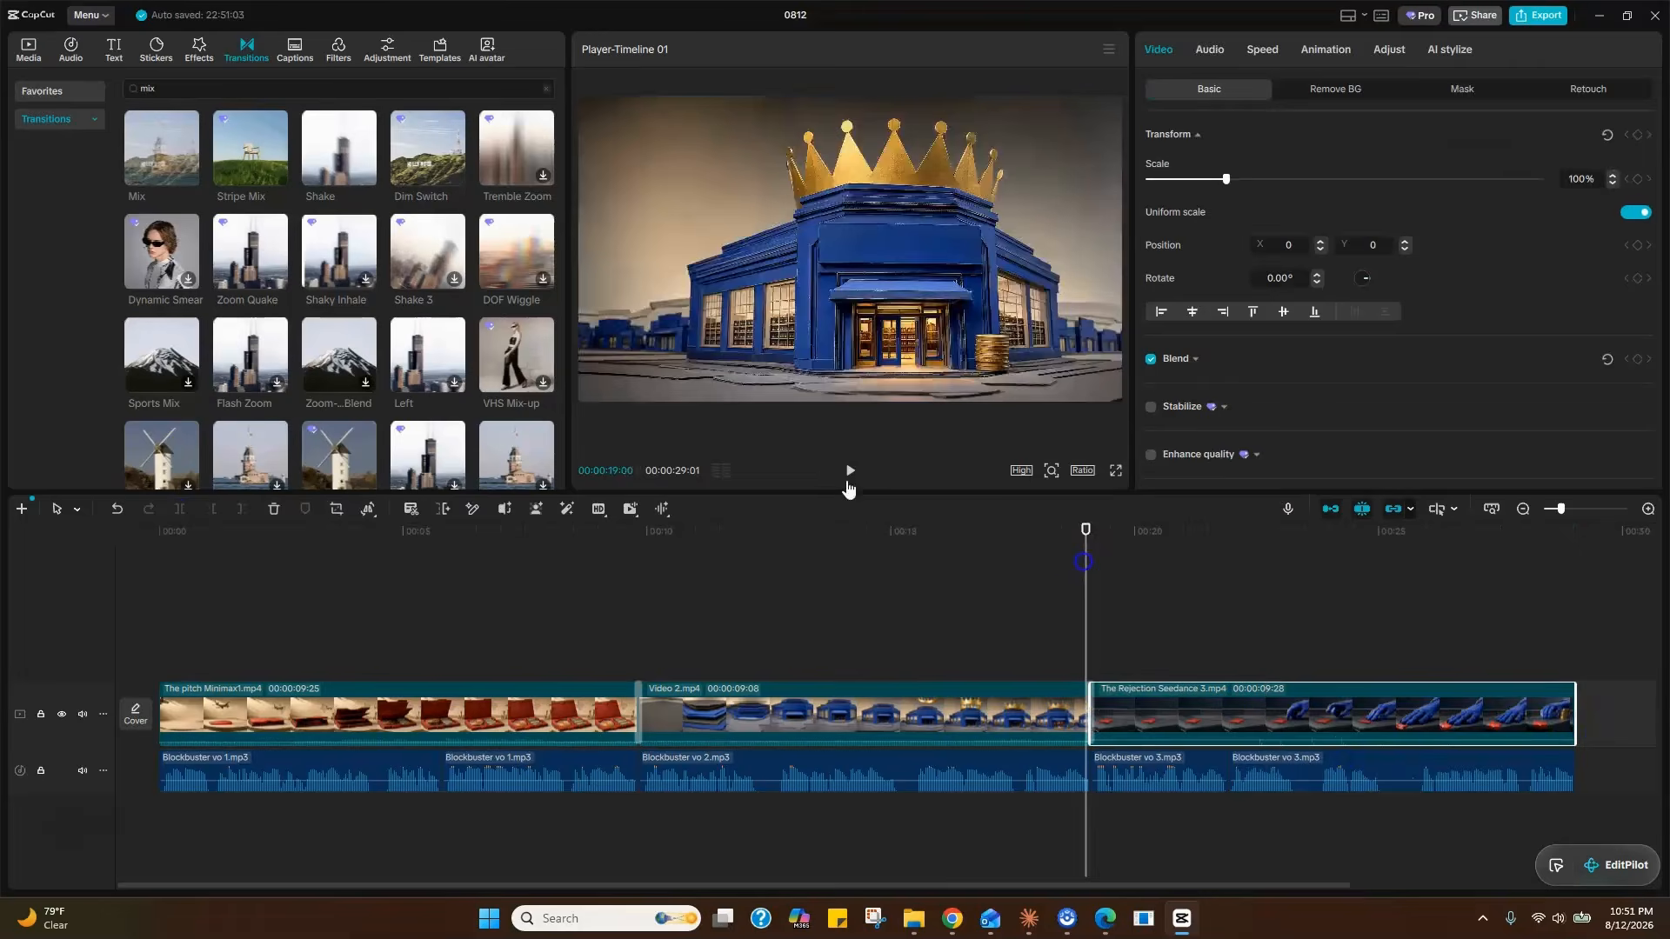
click(850, 470)
- Append The Quiet Rise 4.mp4 after The Rejection Seedance 3.mp4 and apply the Mix transition between them
click(24, 44)
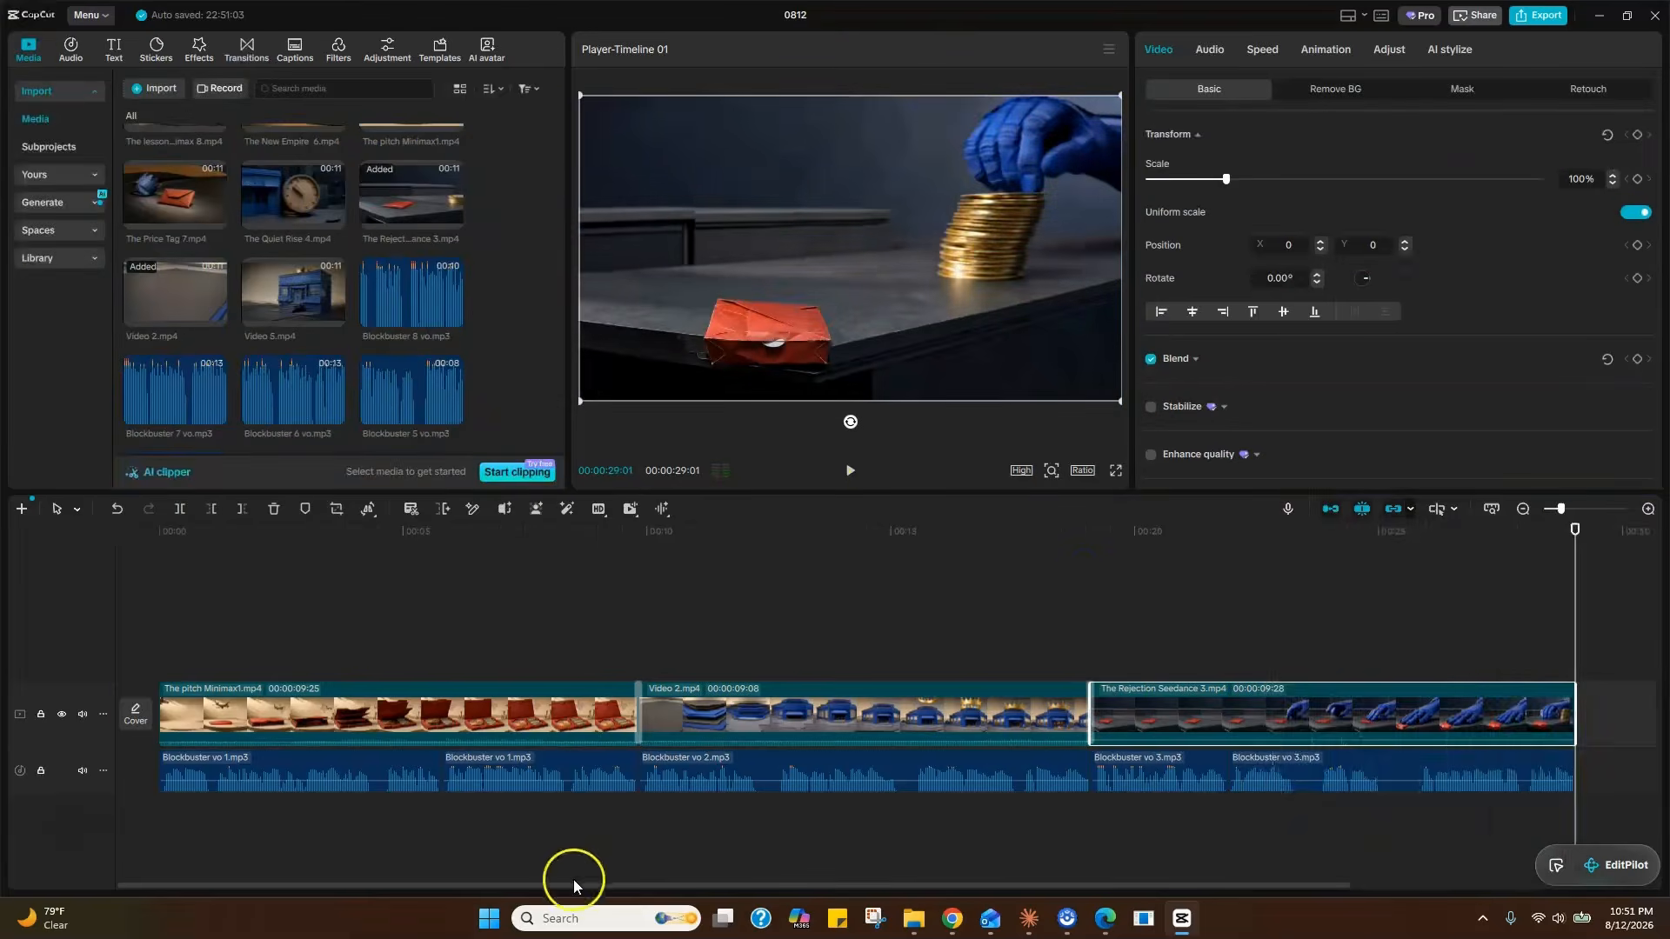
drag(1561, 509, 1555, 510)
drag(258, 213, 902, 715)
click(231, 52)
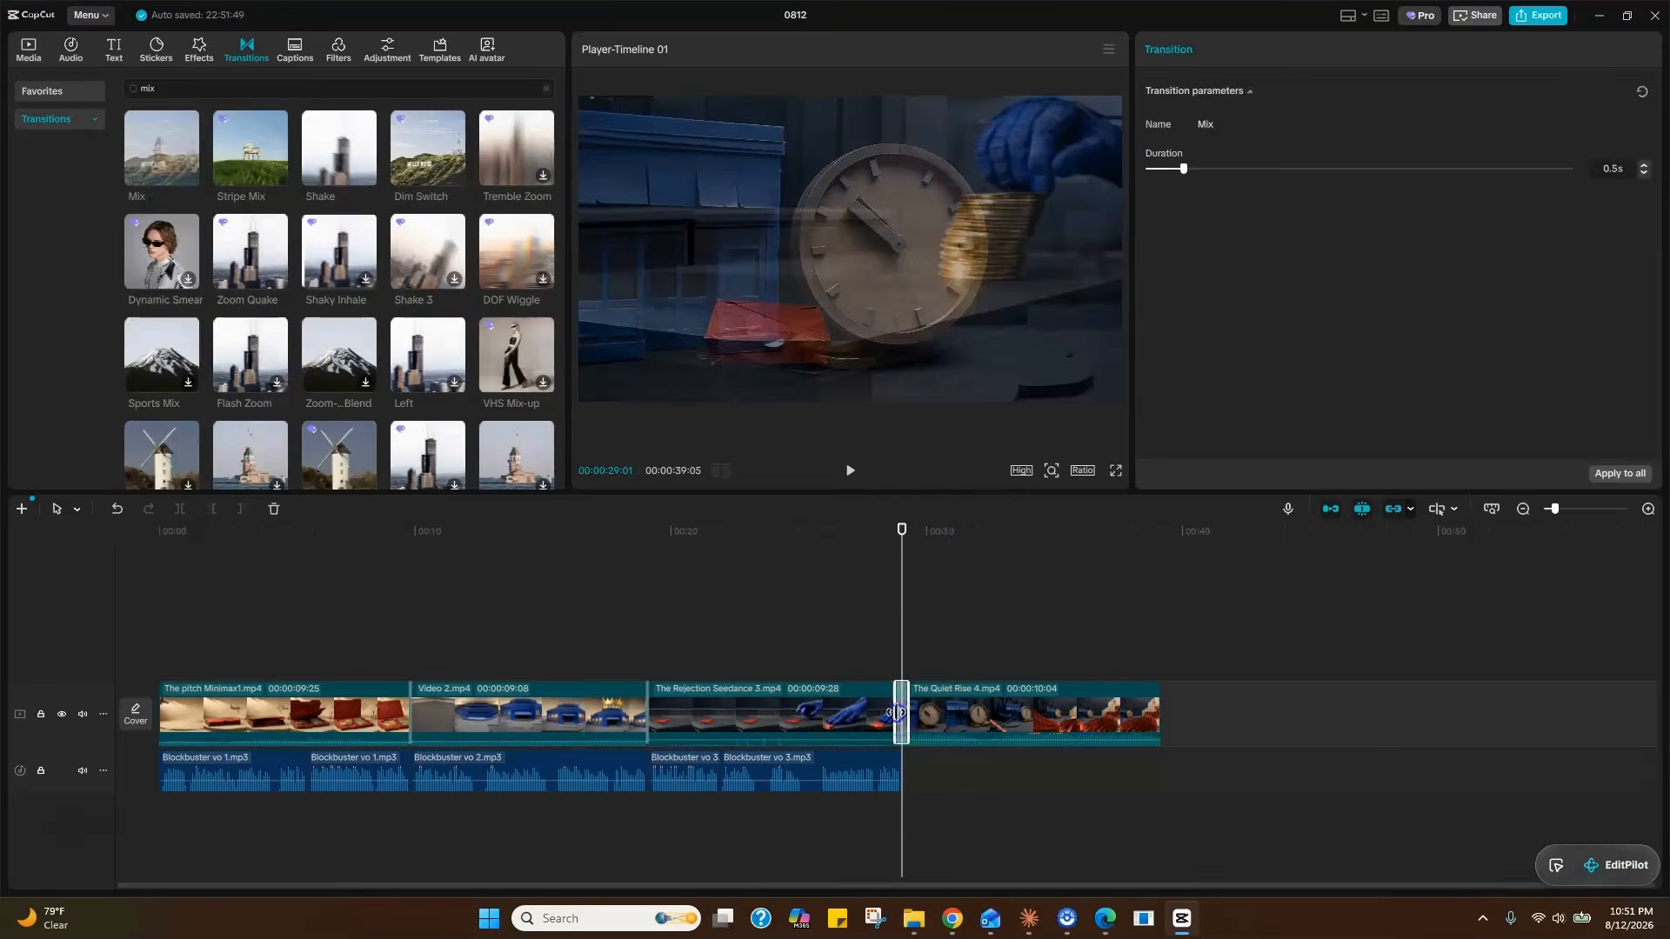
click(757, 559)
- Place Blockbuster vo 4.mp3 under The Quiet Rise 4.mp4 and shift it to start slightly after the clip begins
click(215, 354)
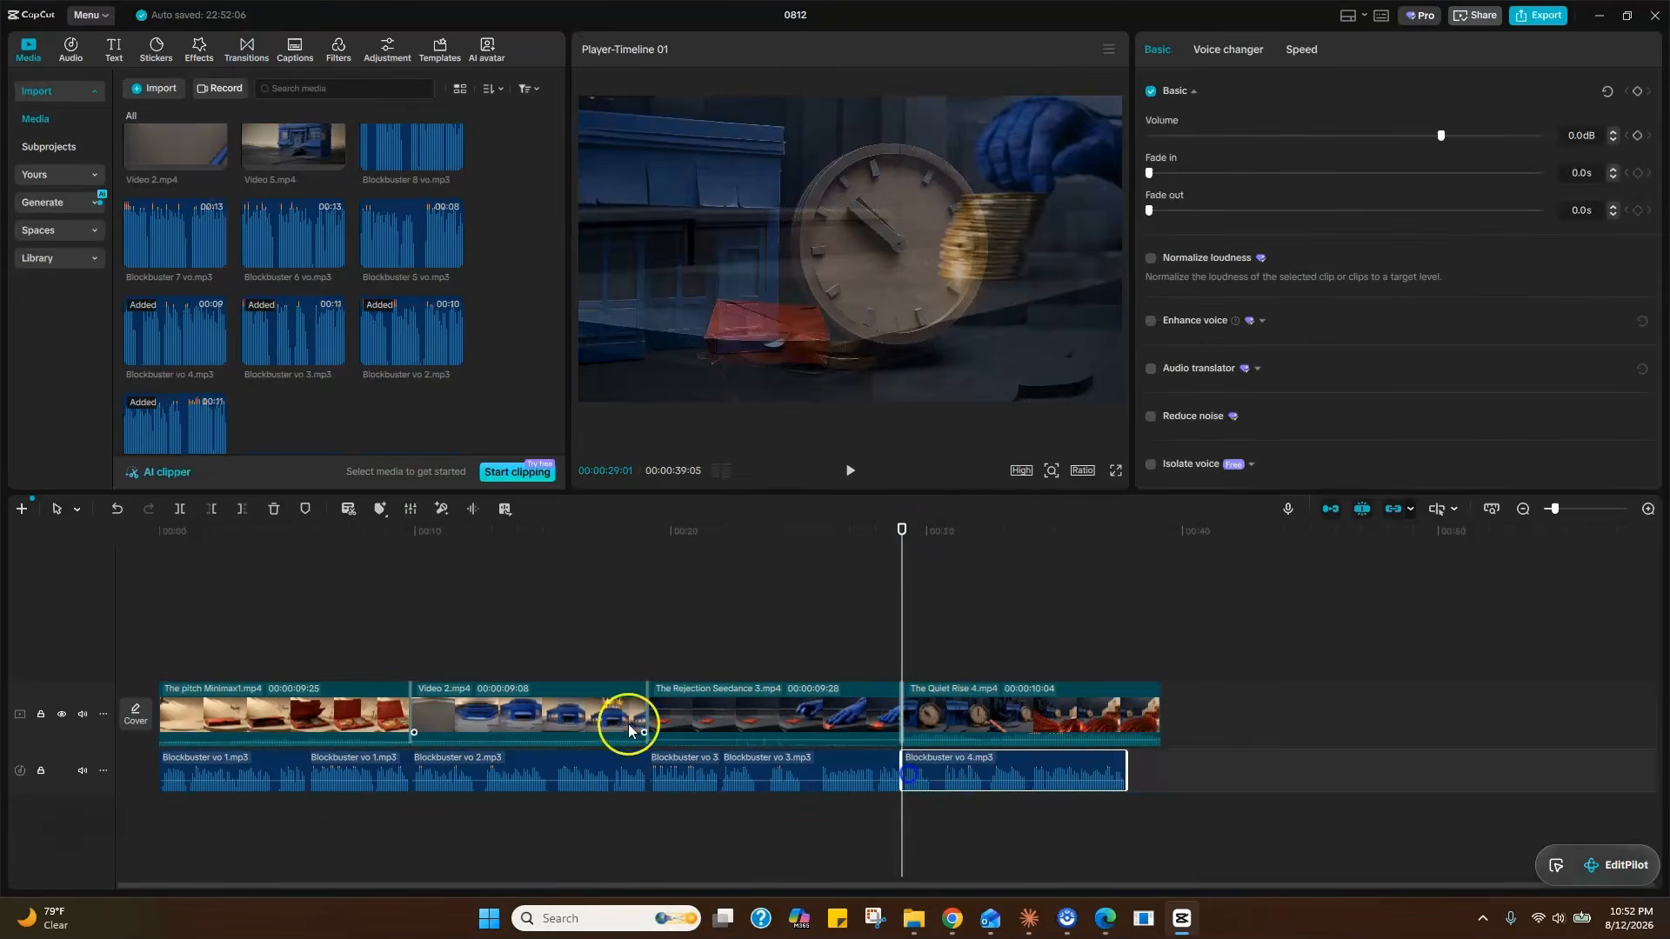
click(852, 470)
click(1026, 687)
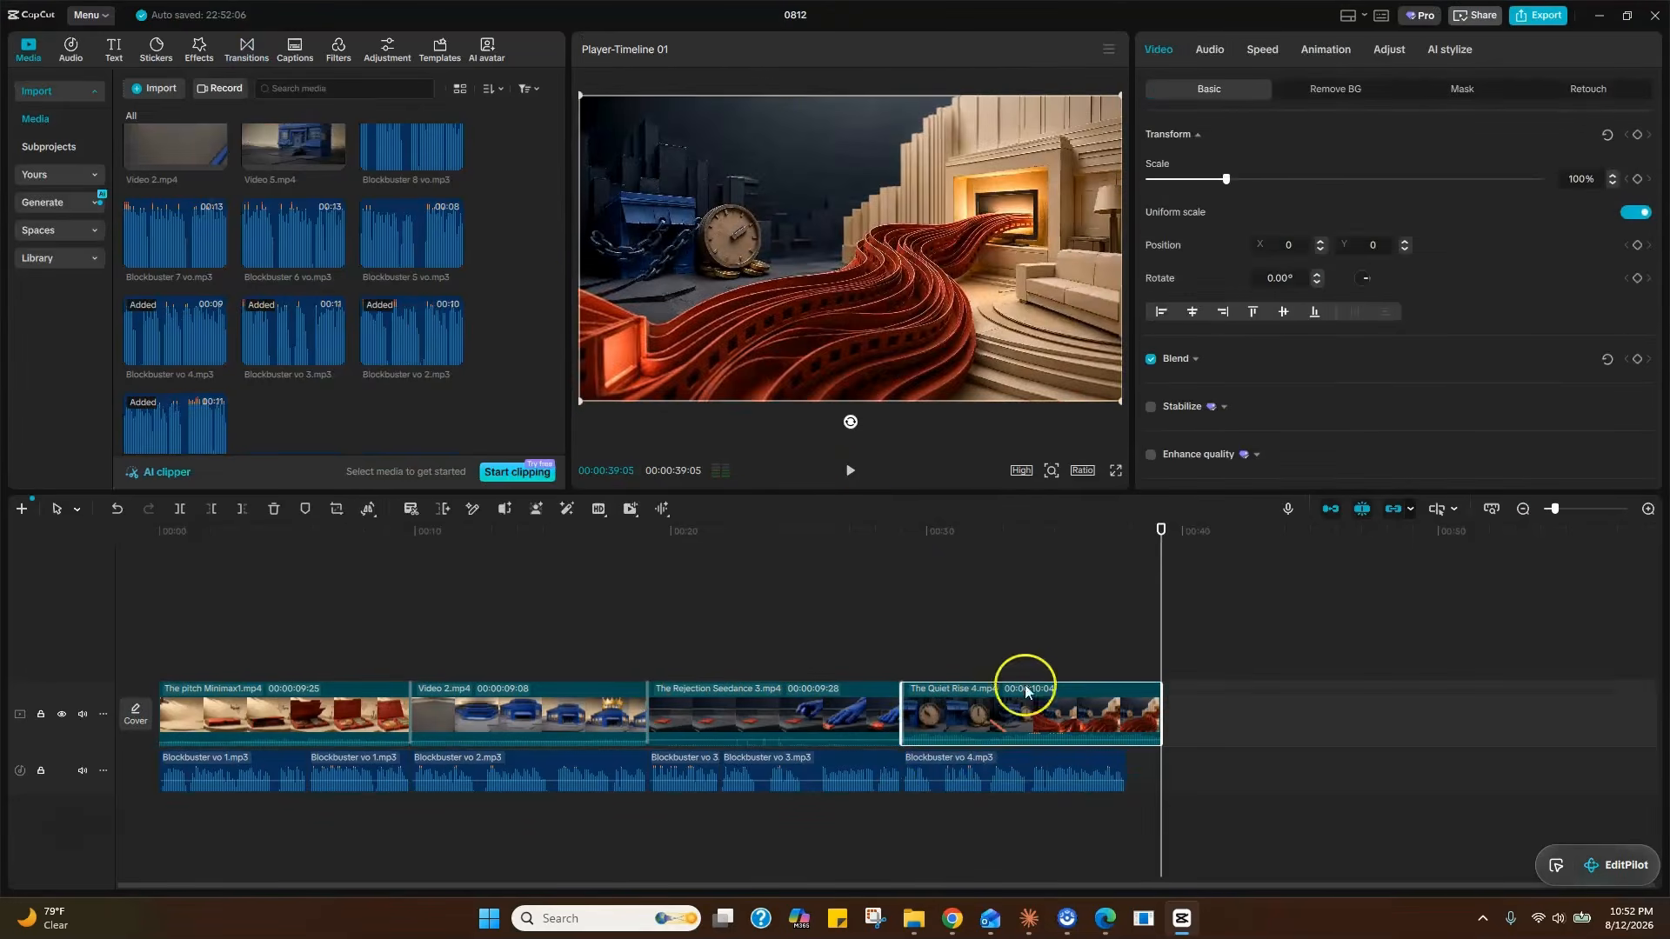
click(1092, 531)
drag(979, 773, 995, 772)
- Set the volume of The Quiet Rise 4.mp4 to -6.4 dB and play the section back
click(1015, 696)
drag(1437, 180, 1410, 179)
drag(1092, 571, 881, 573)
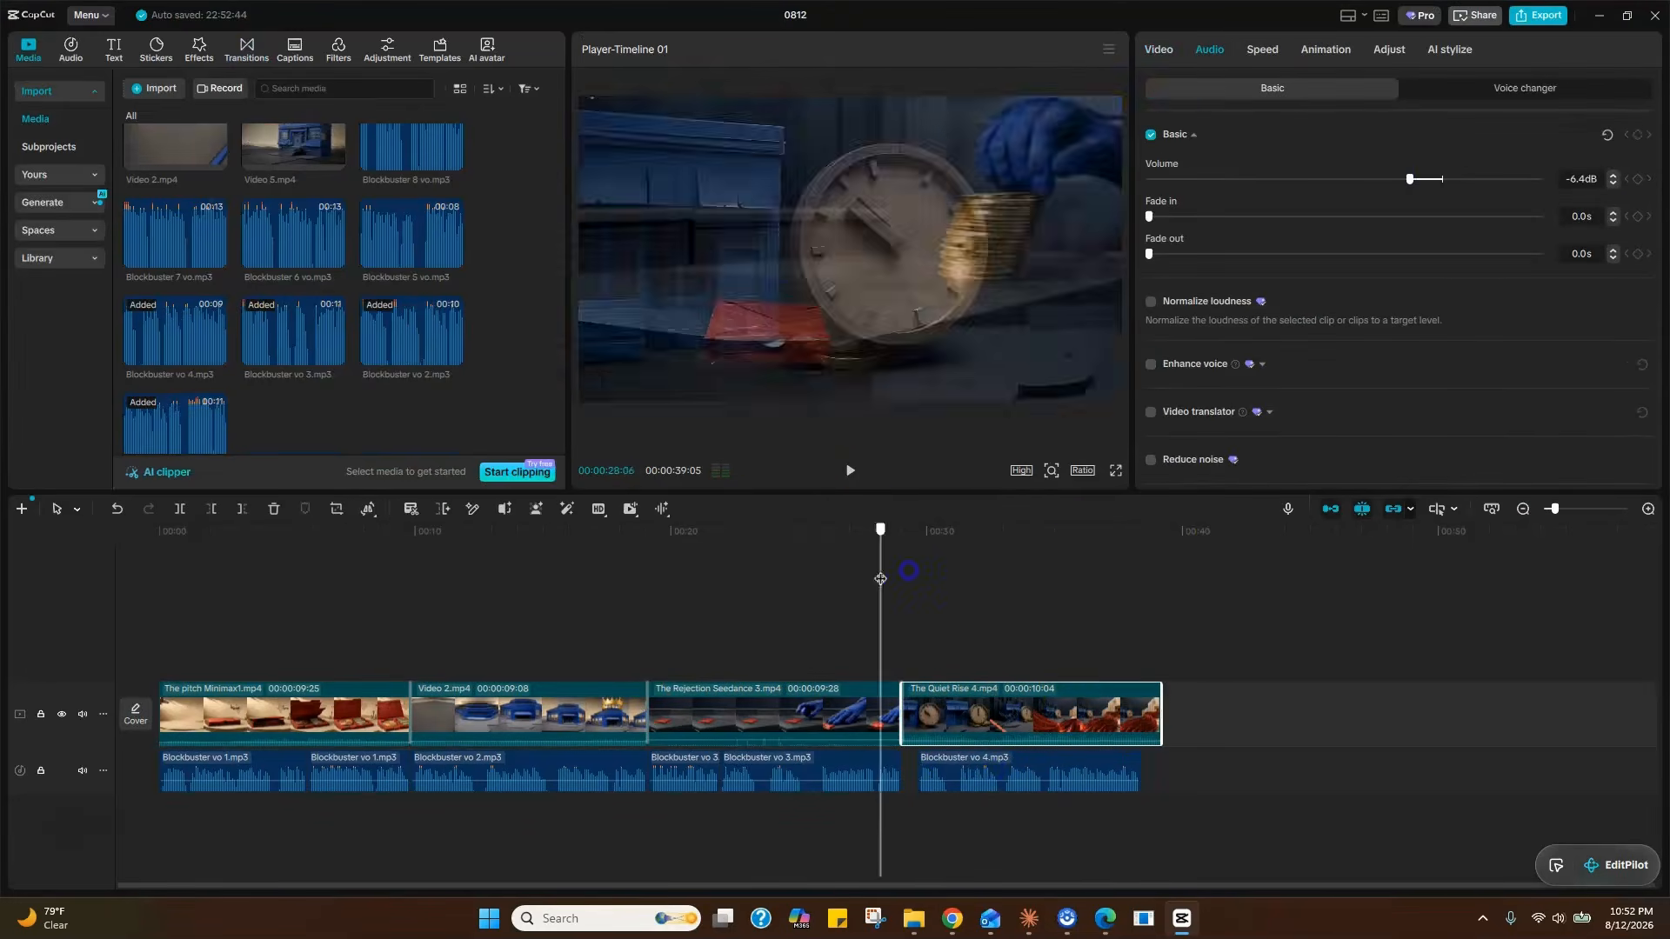
key(space)
drag(1162, 607, 908, 641)
- Append Video 5.mp4 after The Quiet Rise 4.mp4 and apply the Stripe Mix transition between them
click(246, 50)
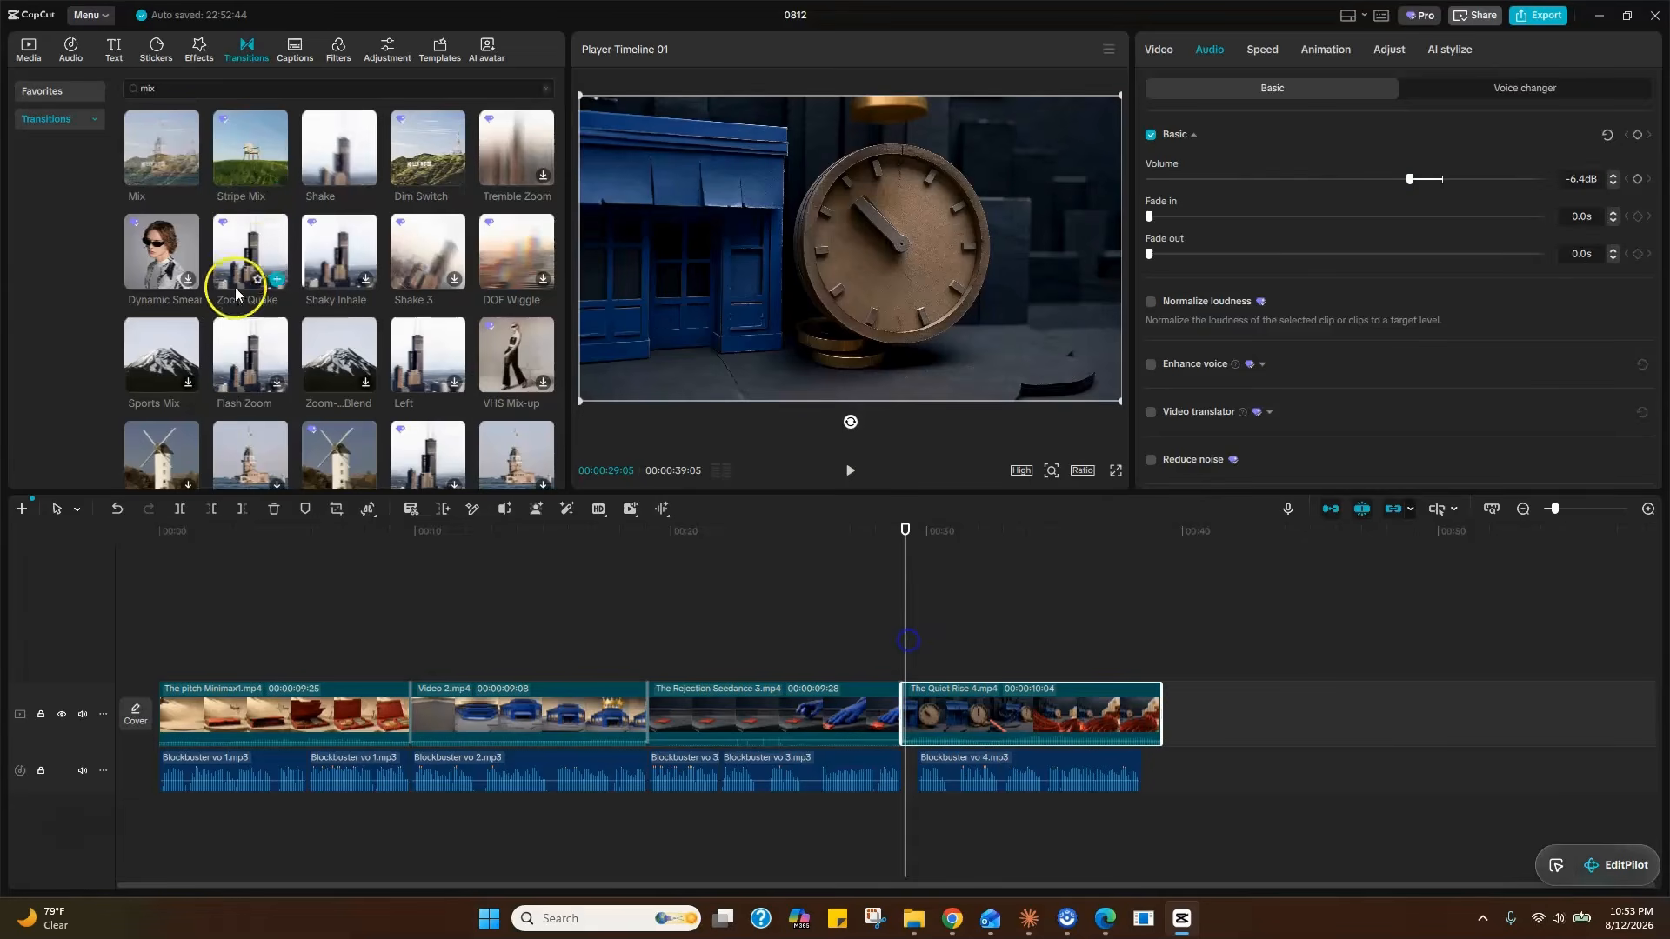
click(905, 553)
drag(906, 554, 1161, 533)
click(29, 50)
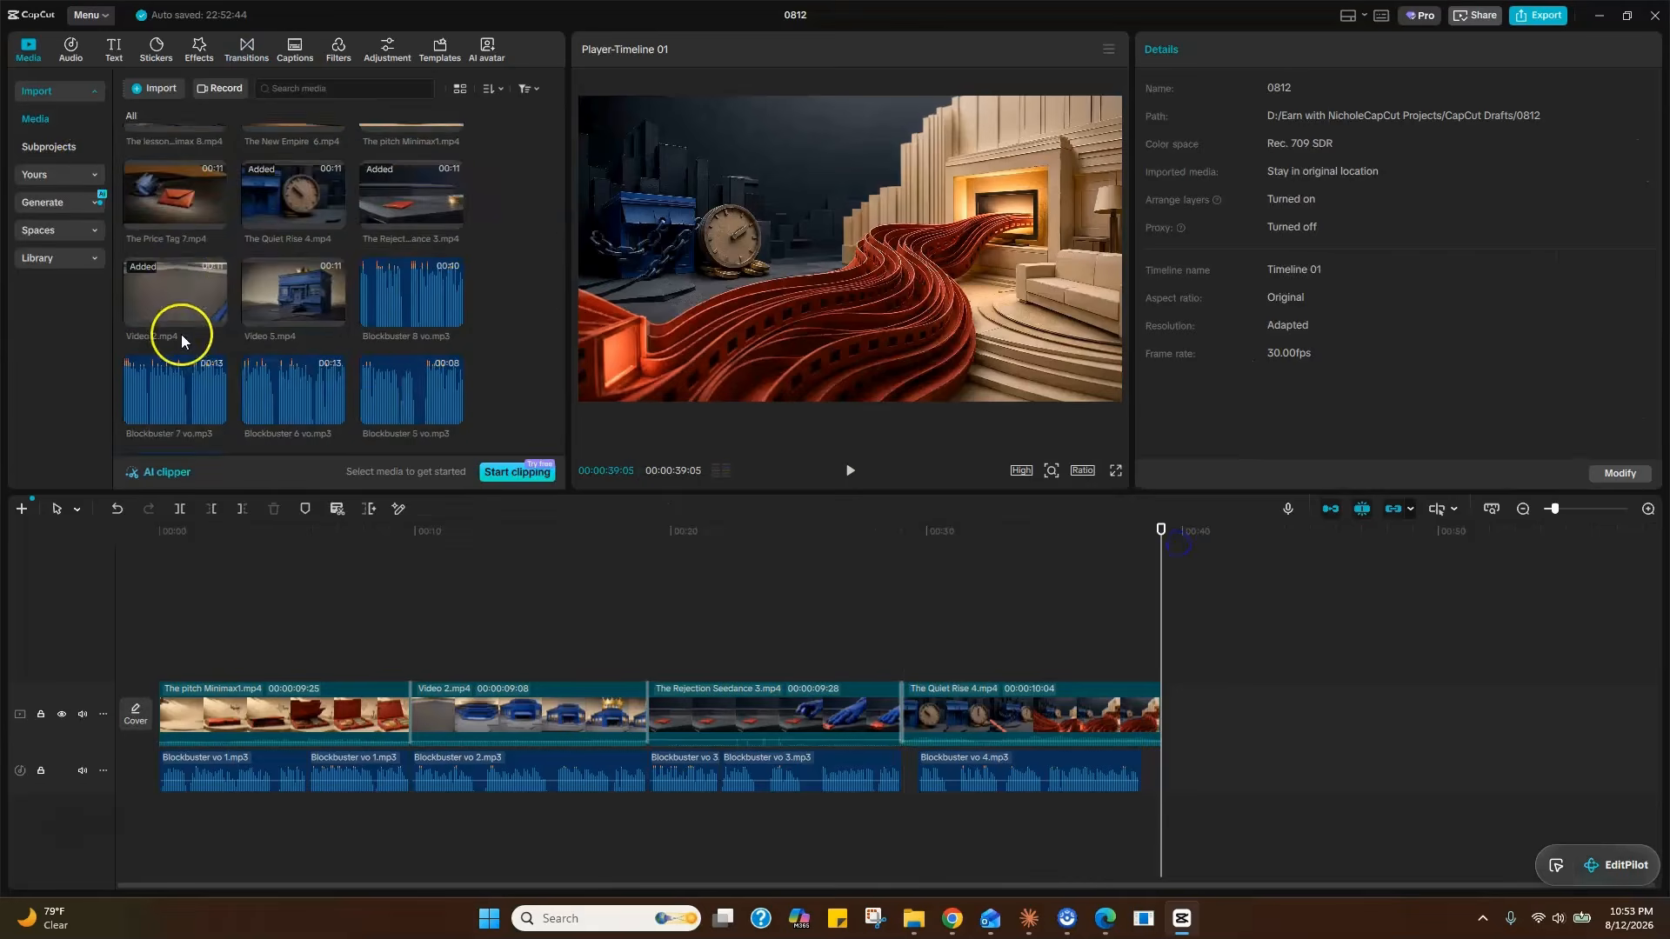
scroll(184, 342, up, 1)
drag(1166, 716, 1164, 716)
click(242, 44)
drag(250, 148, 1161, 714)
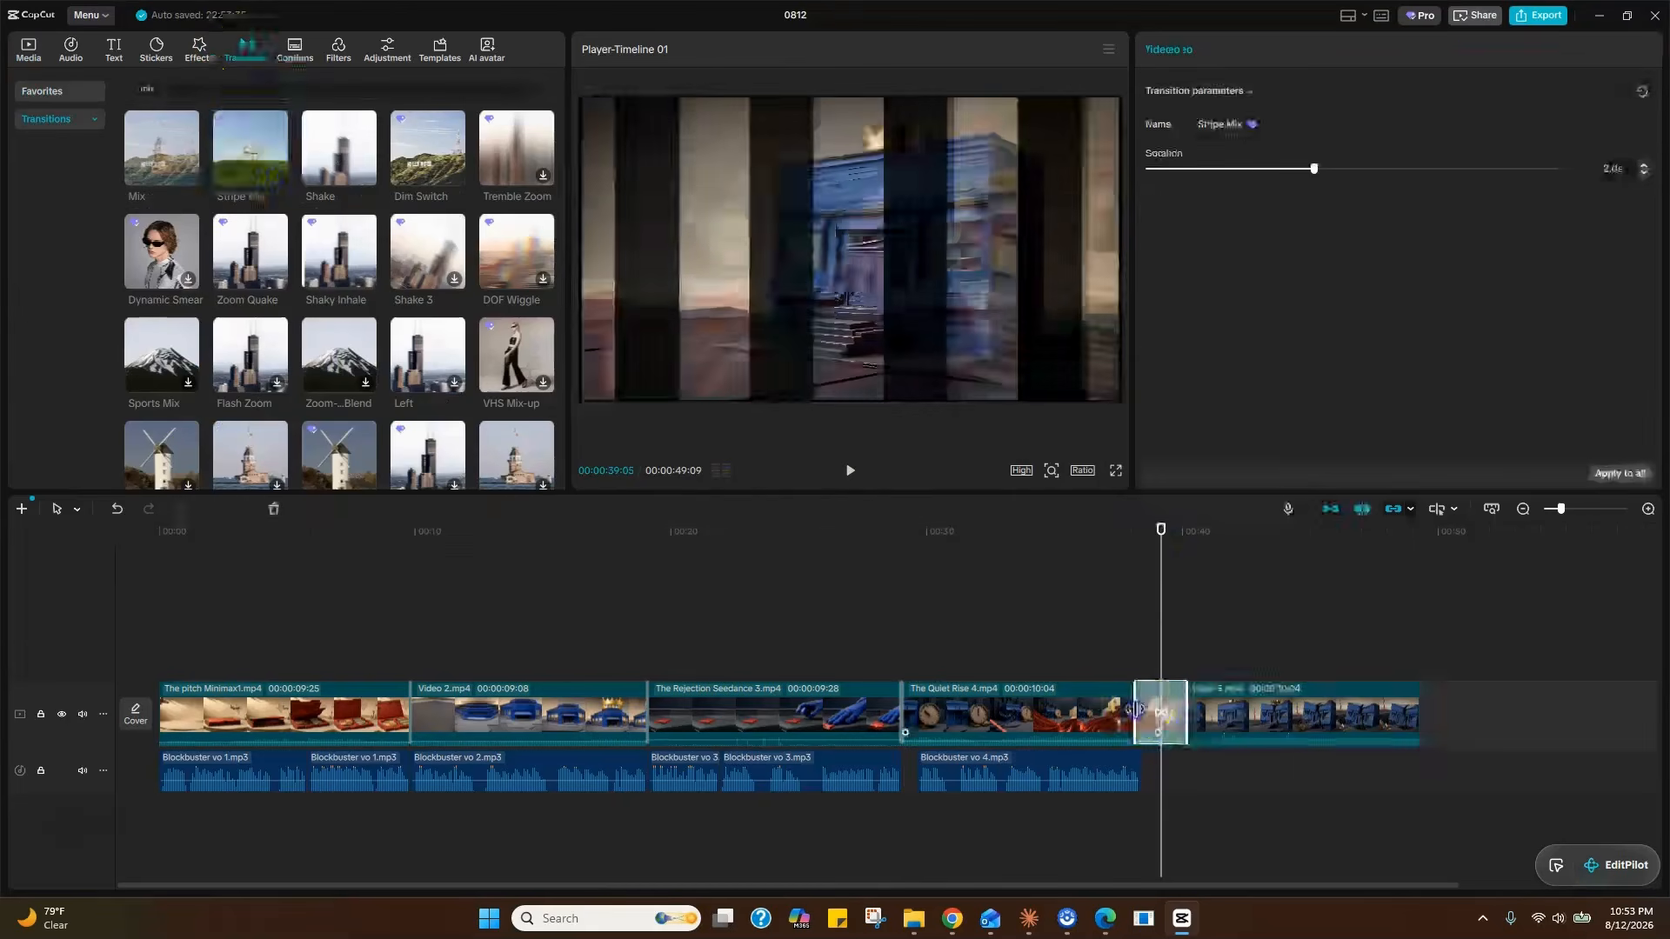
- Place Blockbuster 5 vo.mp3 at the start of Video 5.mp4 on the audio track and play the section
click(28, 50)
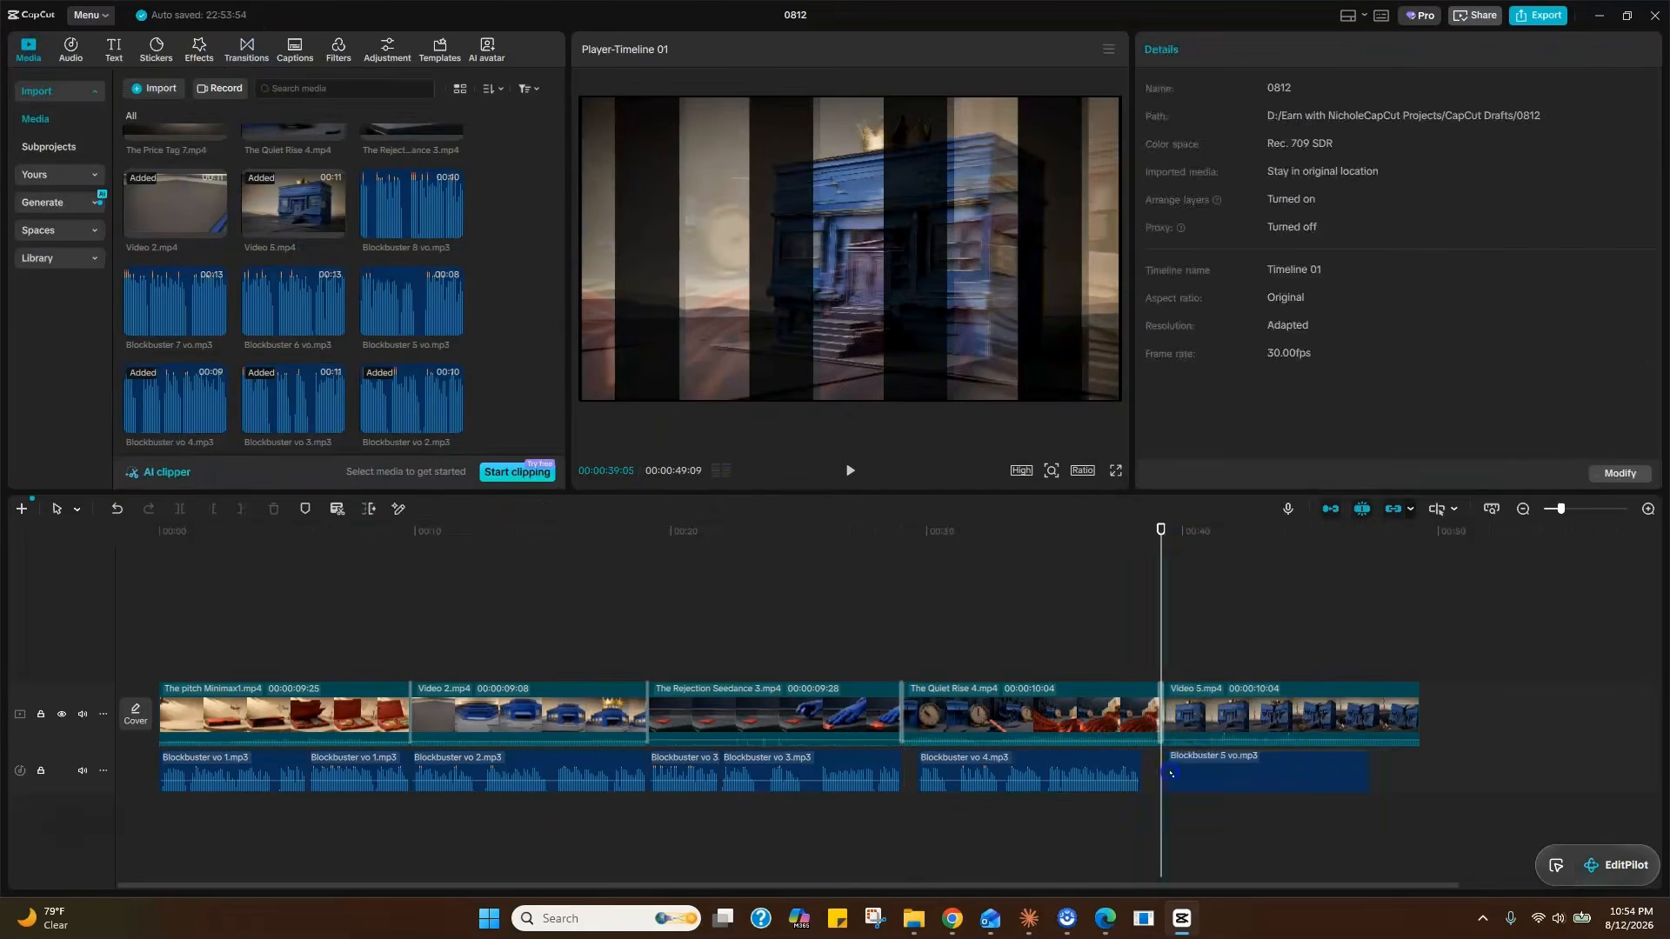
click(1171, 773)
click(850, 470)
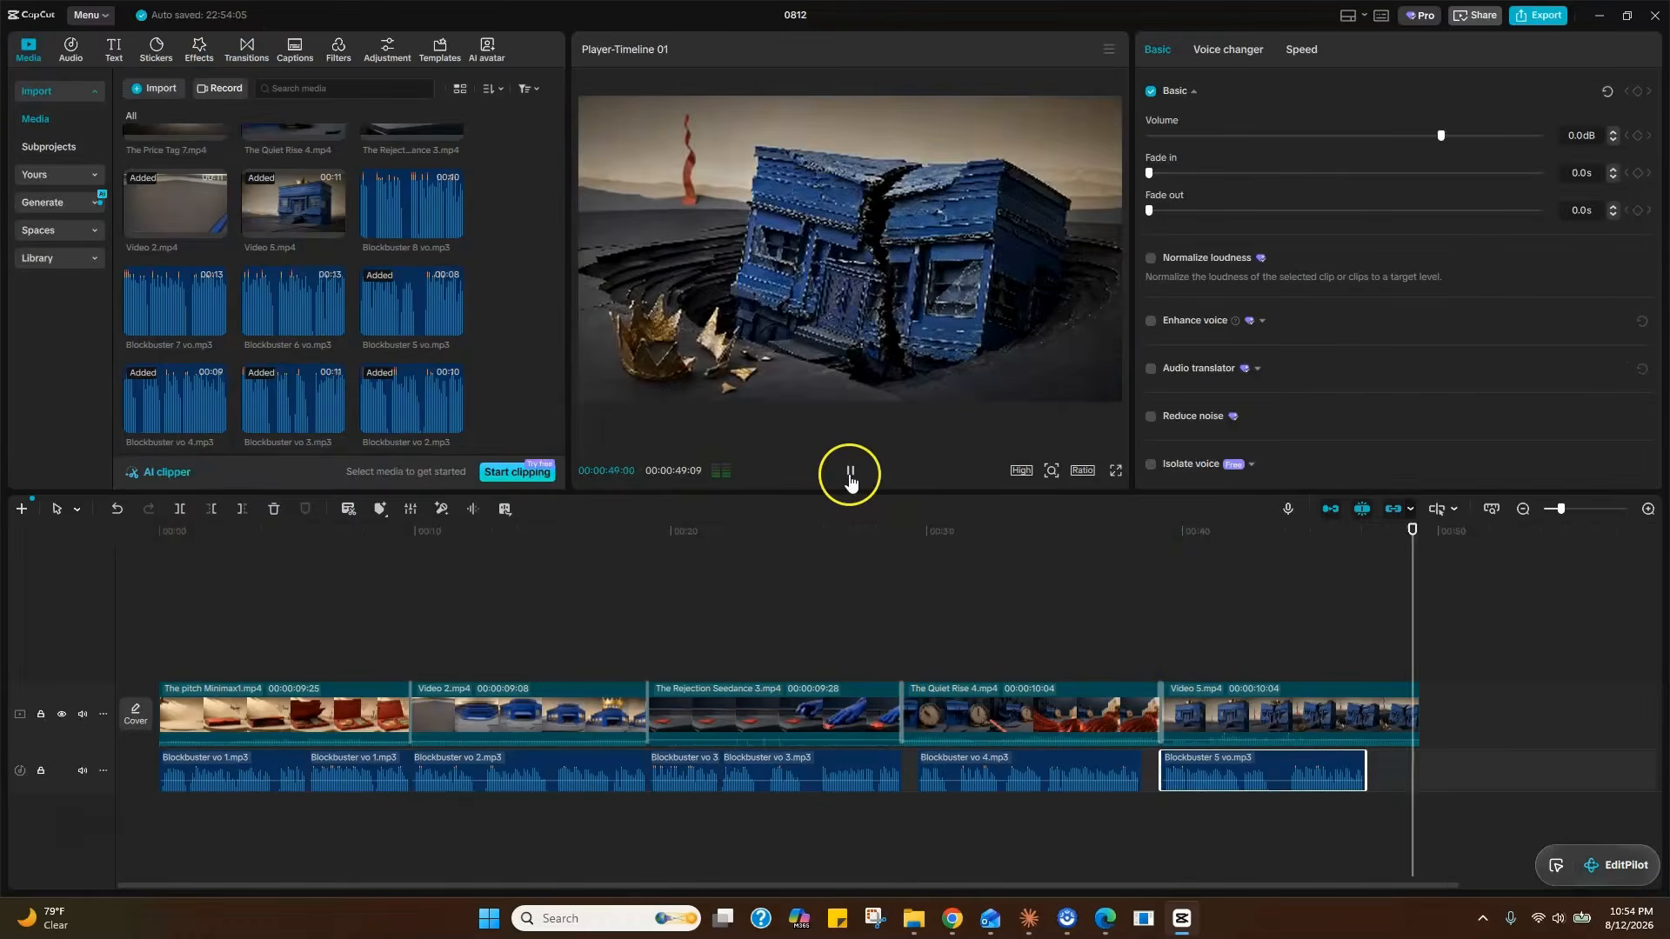
- Append The New Empire 6.mp4 after Video 5.mp4 and place Blockbuster 6 vo.mp3 beneath it
scroll(212, 362, up, 3)
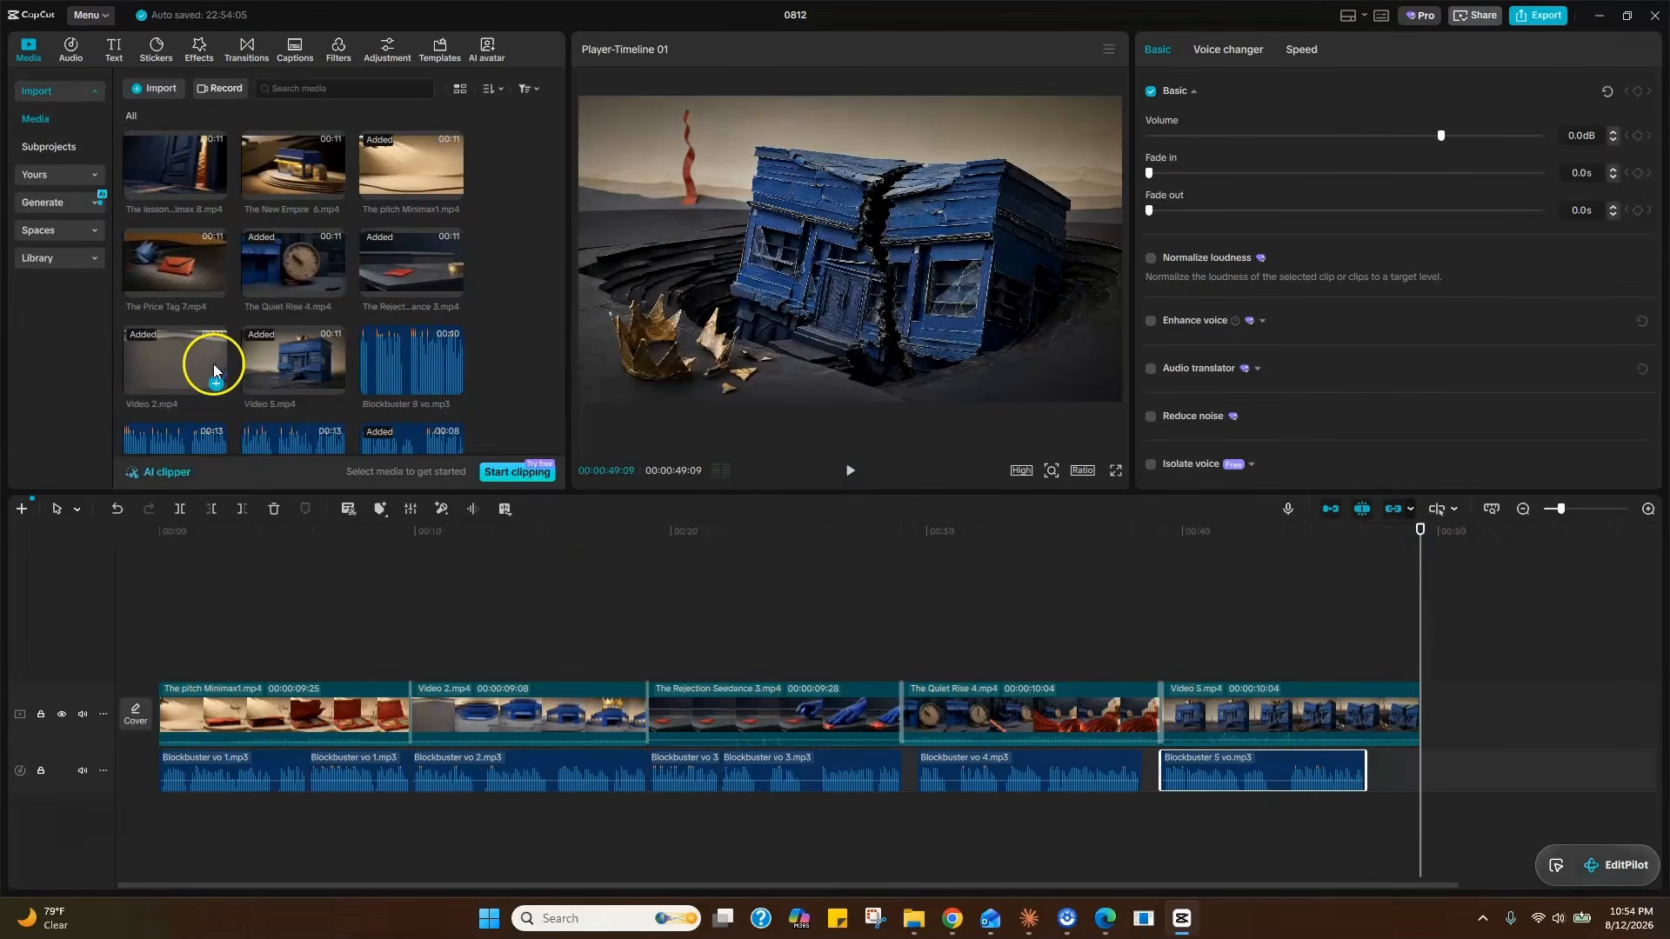
drag(293, 167, 1439, 711)
scroll(410, 362, down, 3)
scroll(400, 357, up, 1)
drag(293, 305, 1427, 771)
- Apply the Dim Switch transition between Video 5.mp4 and The New Empire 6.mp4
click(1443, 694)
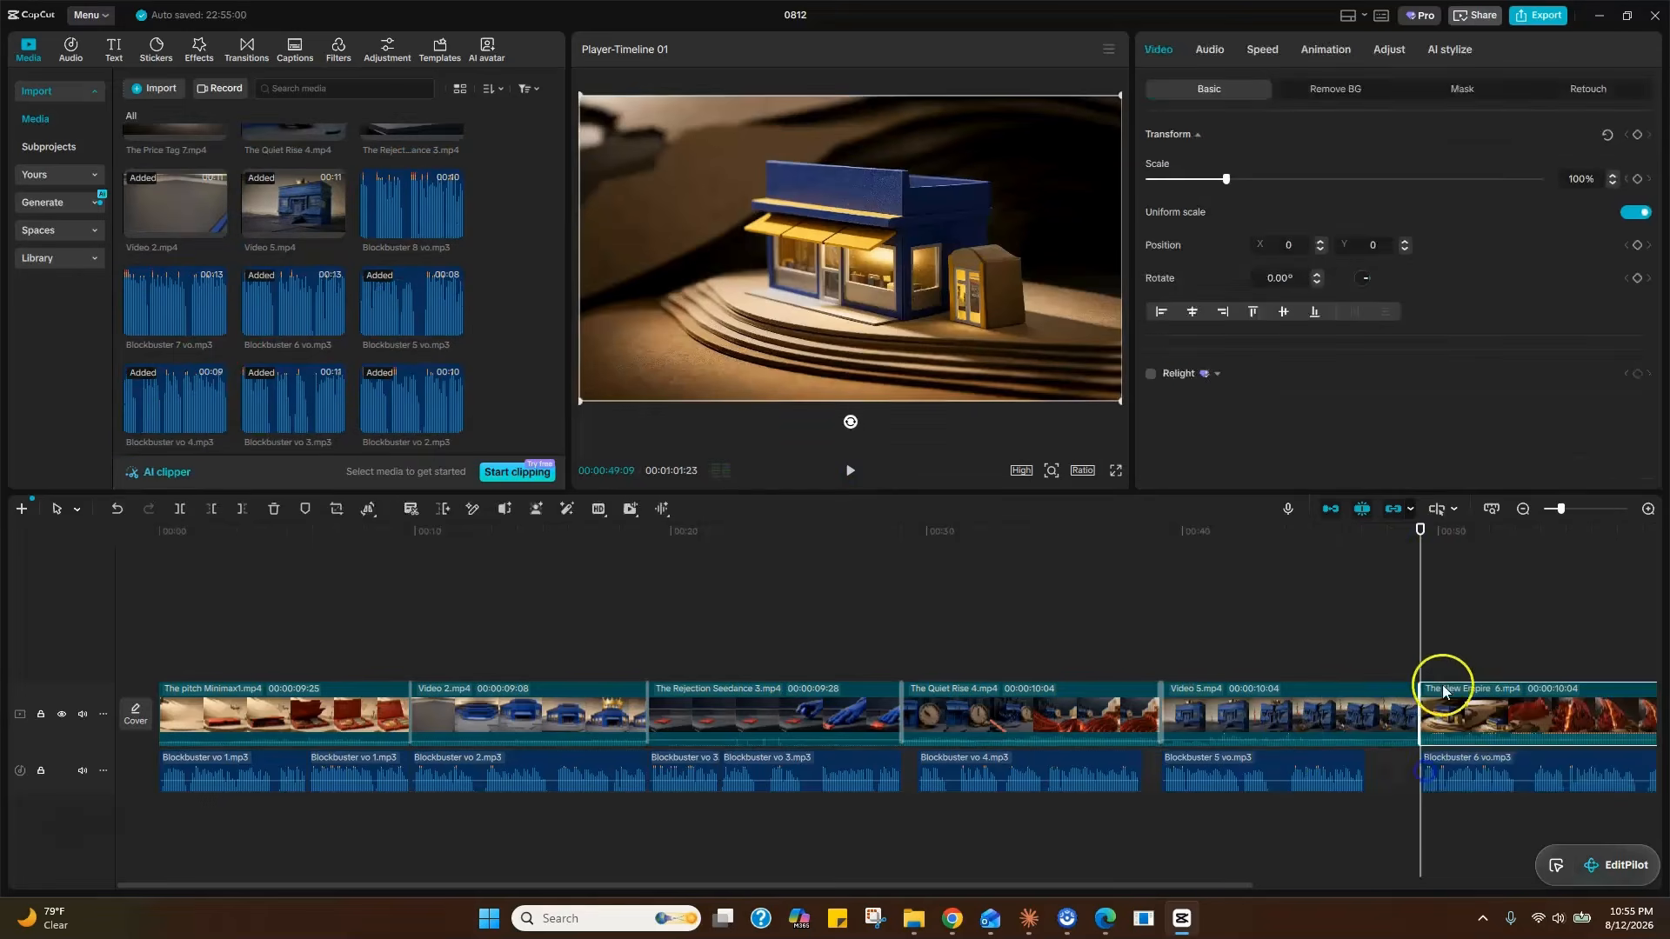
click(246, 49)
click(454, 175)
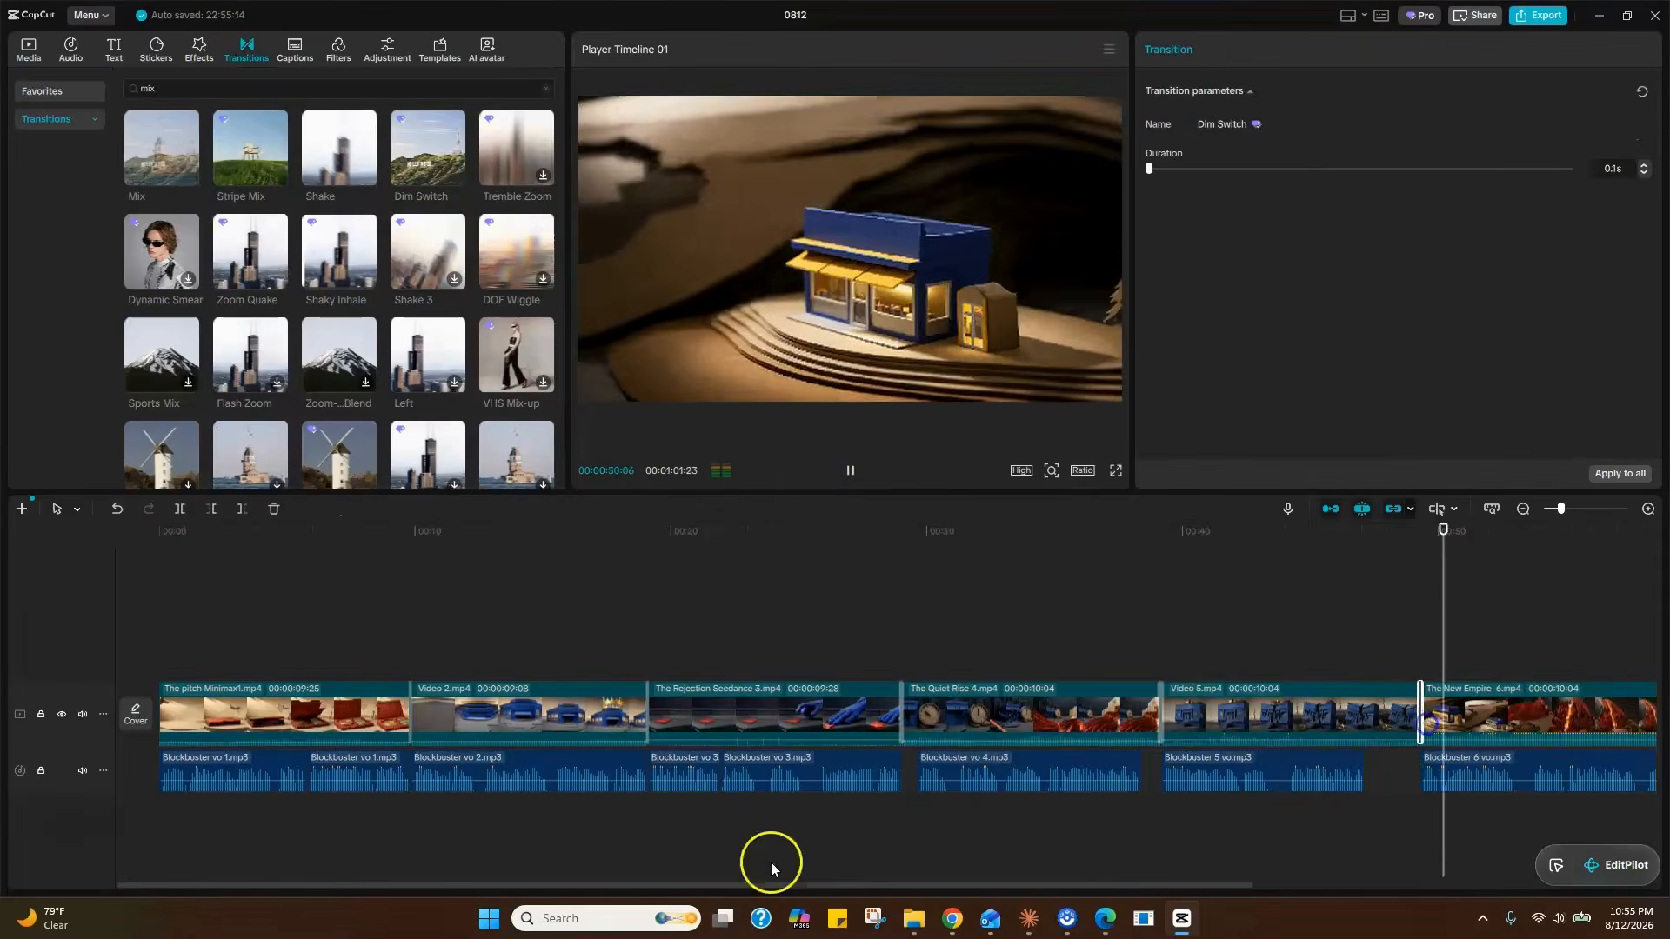
- Split Blockbuster 6 vo.mp3 at about 53 seconds on the timeline
drag(1440, 538, 1227, 539)
key(ctrl+b)
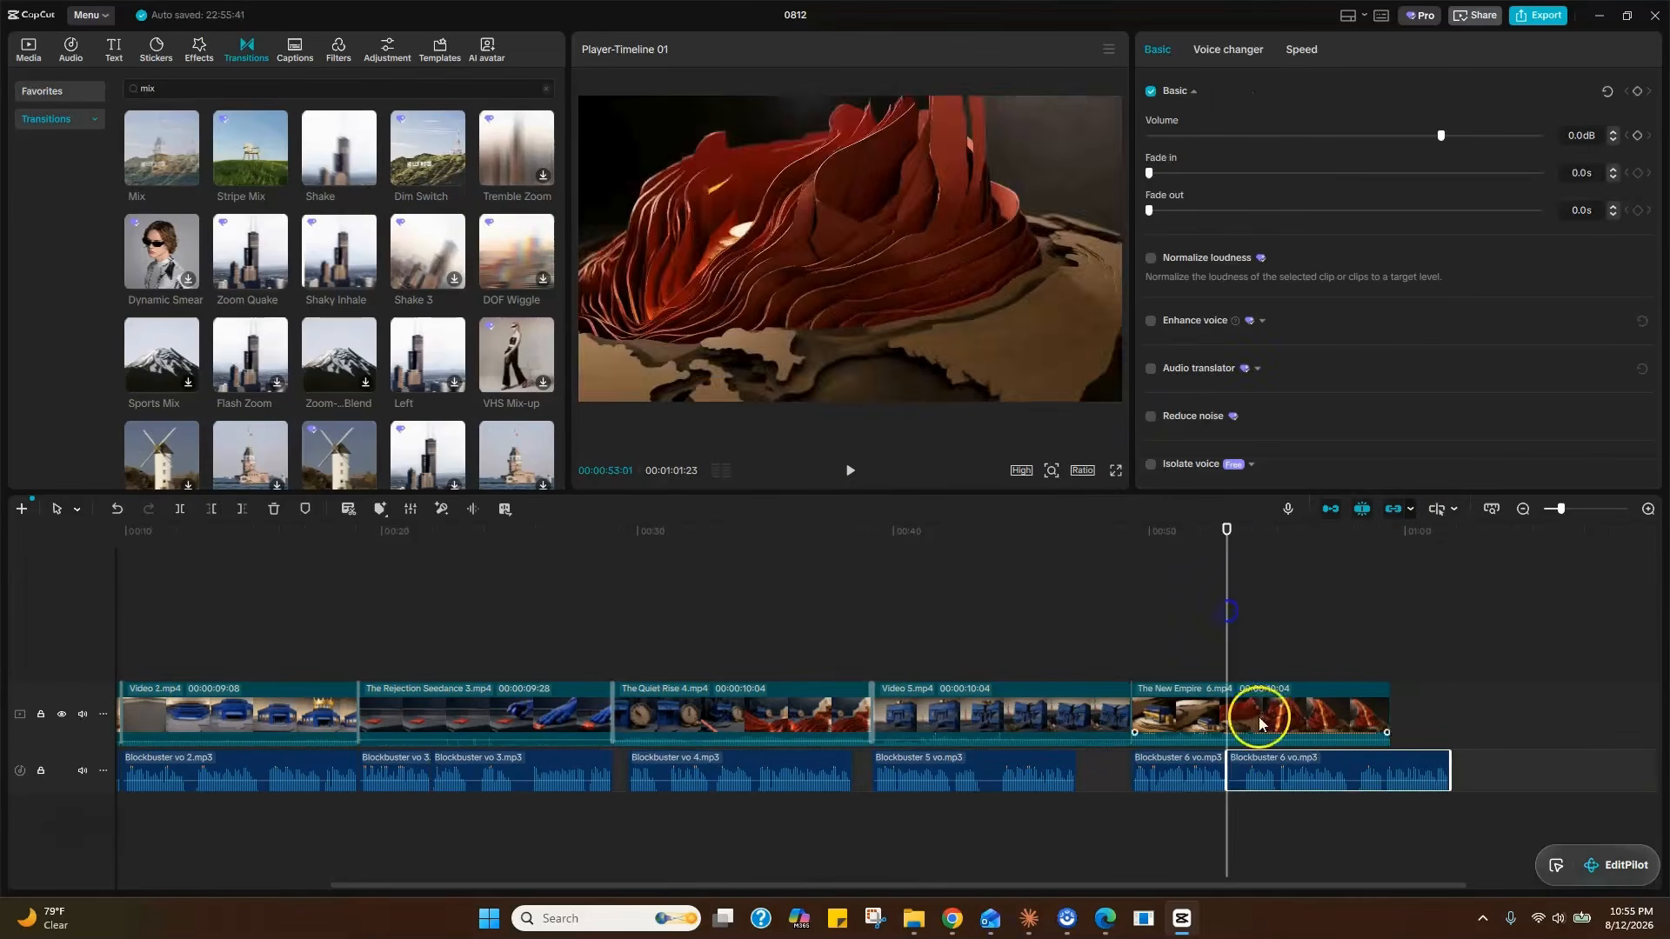
- Split Blockbuster 6 vo.mp3 at about 54 and 57 seconds, cutting out the pauses and closing the gaps between its pieces
click(1244, 538)
key(ctrl+b)
drag(1280, 769, 1263, 769)
click(1334, 532)
key(ctrl+b)
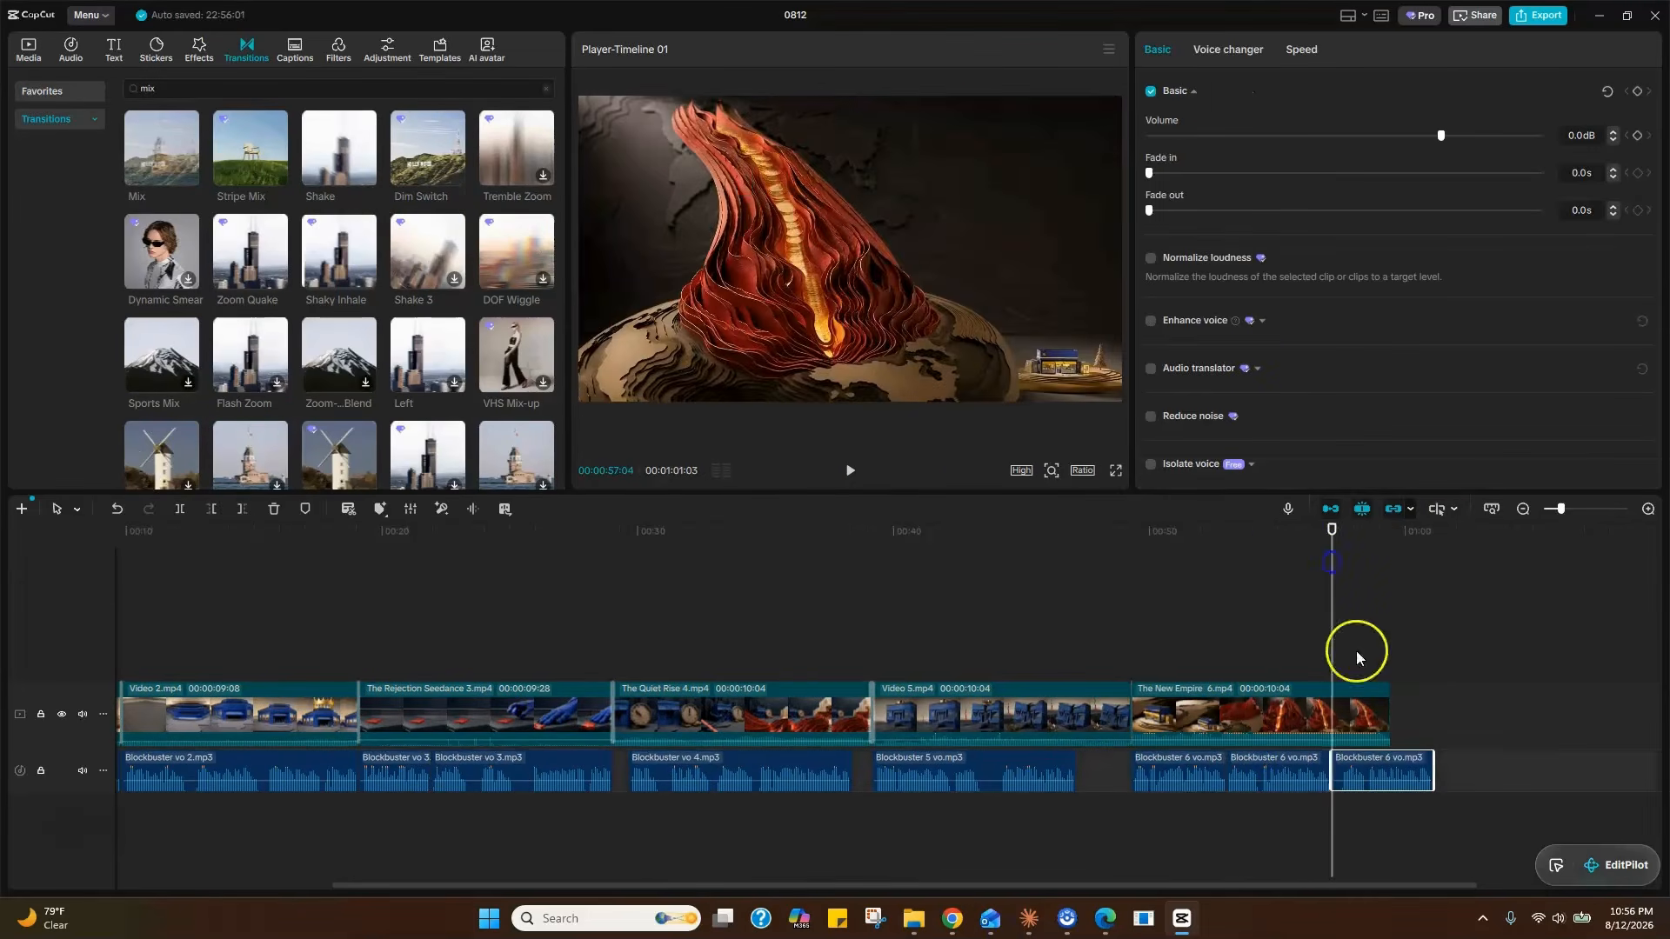
click(1343, 530)
key(ctrl+b)
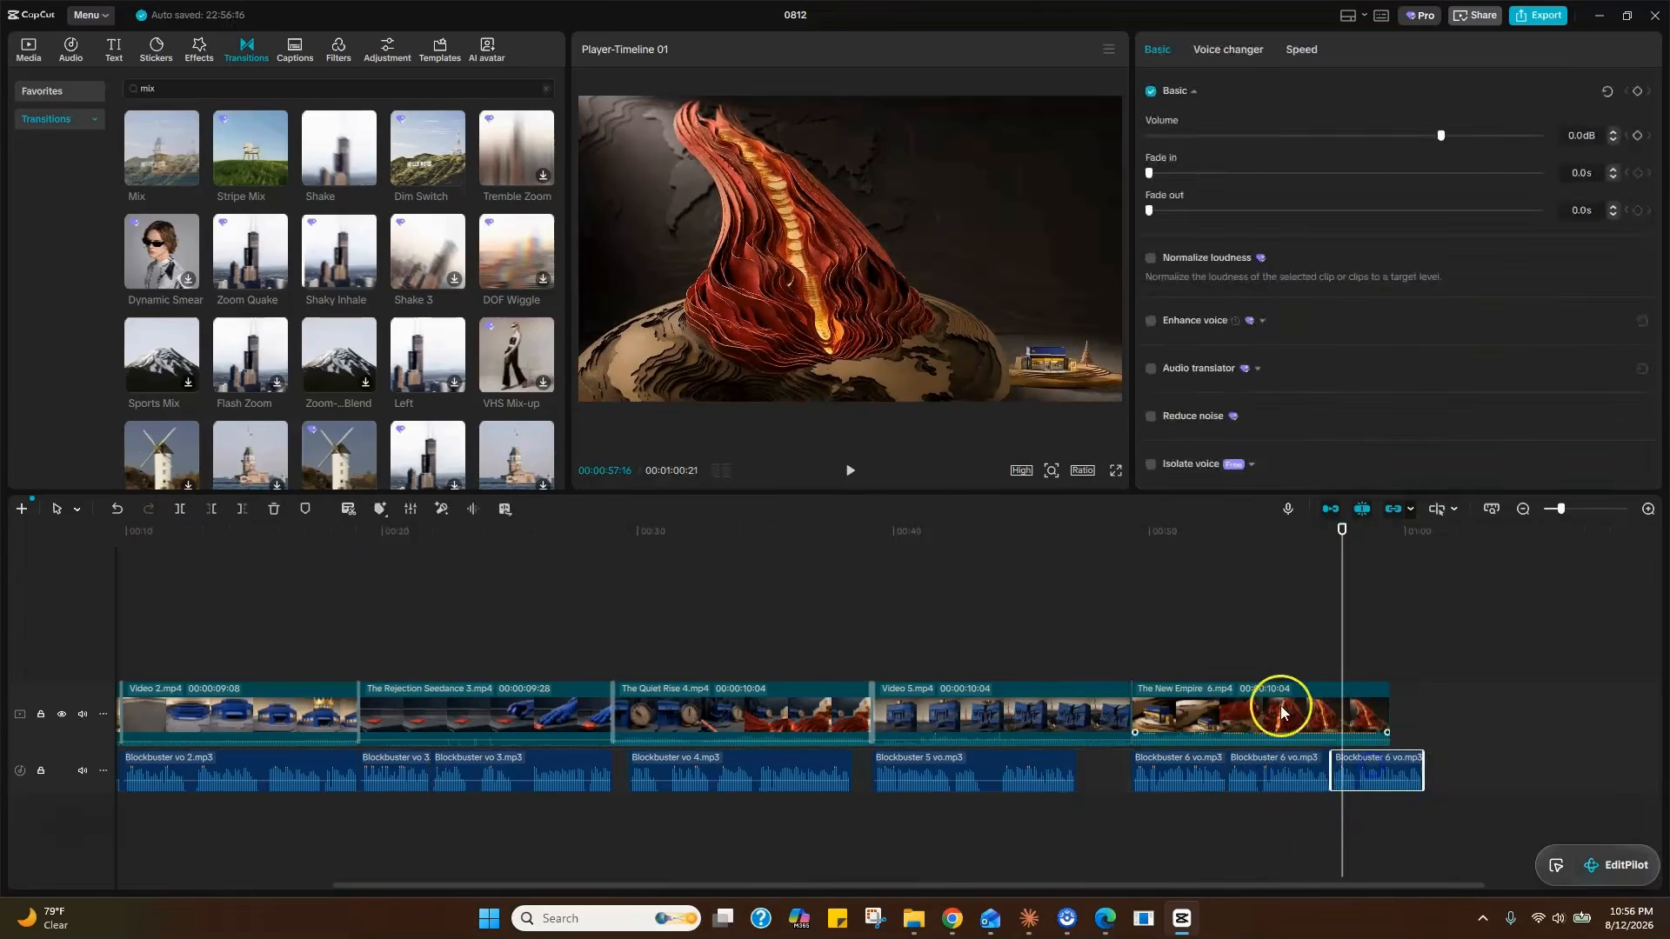
- Try slowing The New Empire 6.mp4 to 0.7x speed and undo the change
click(1282, 712)
click(1262, 49)
click(1644, 165)
click(1643, 165)
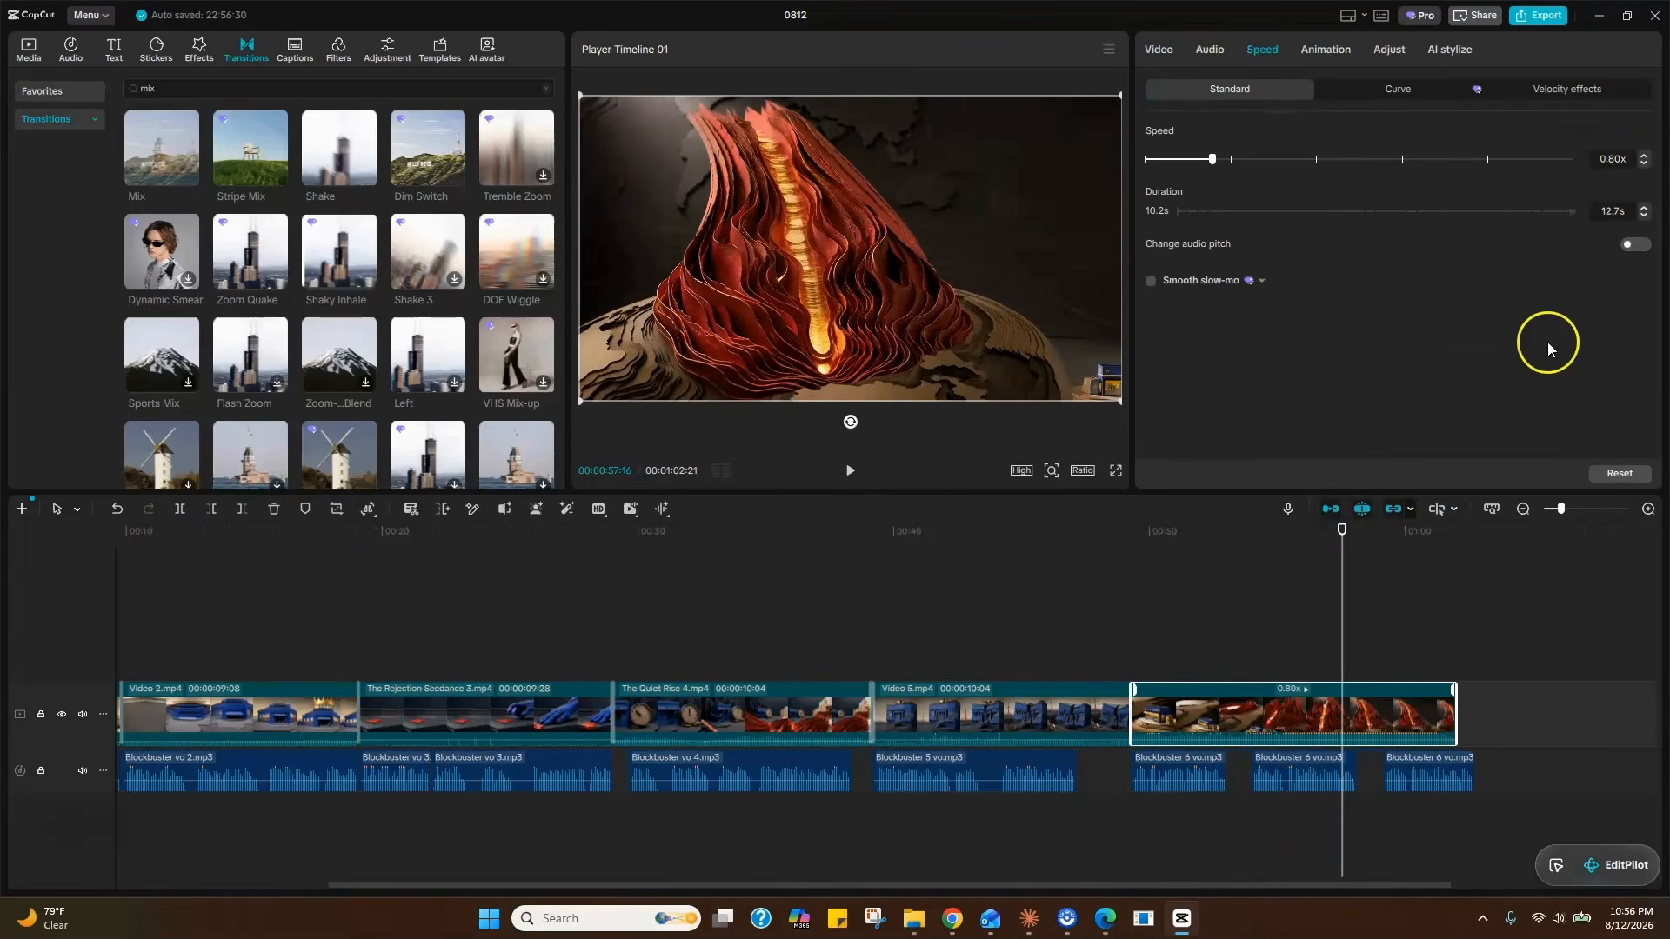
click(1644, 164)
click(1250, 787)
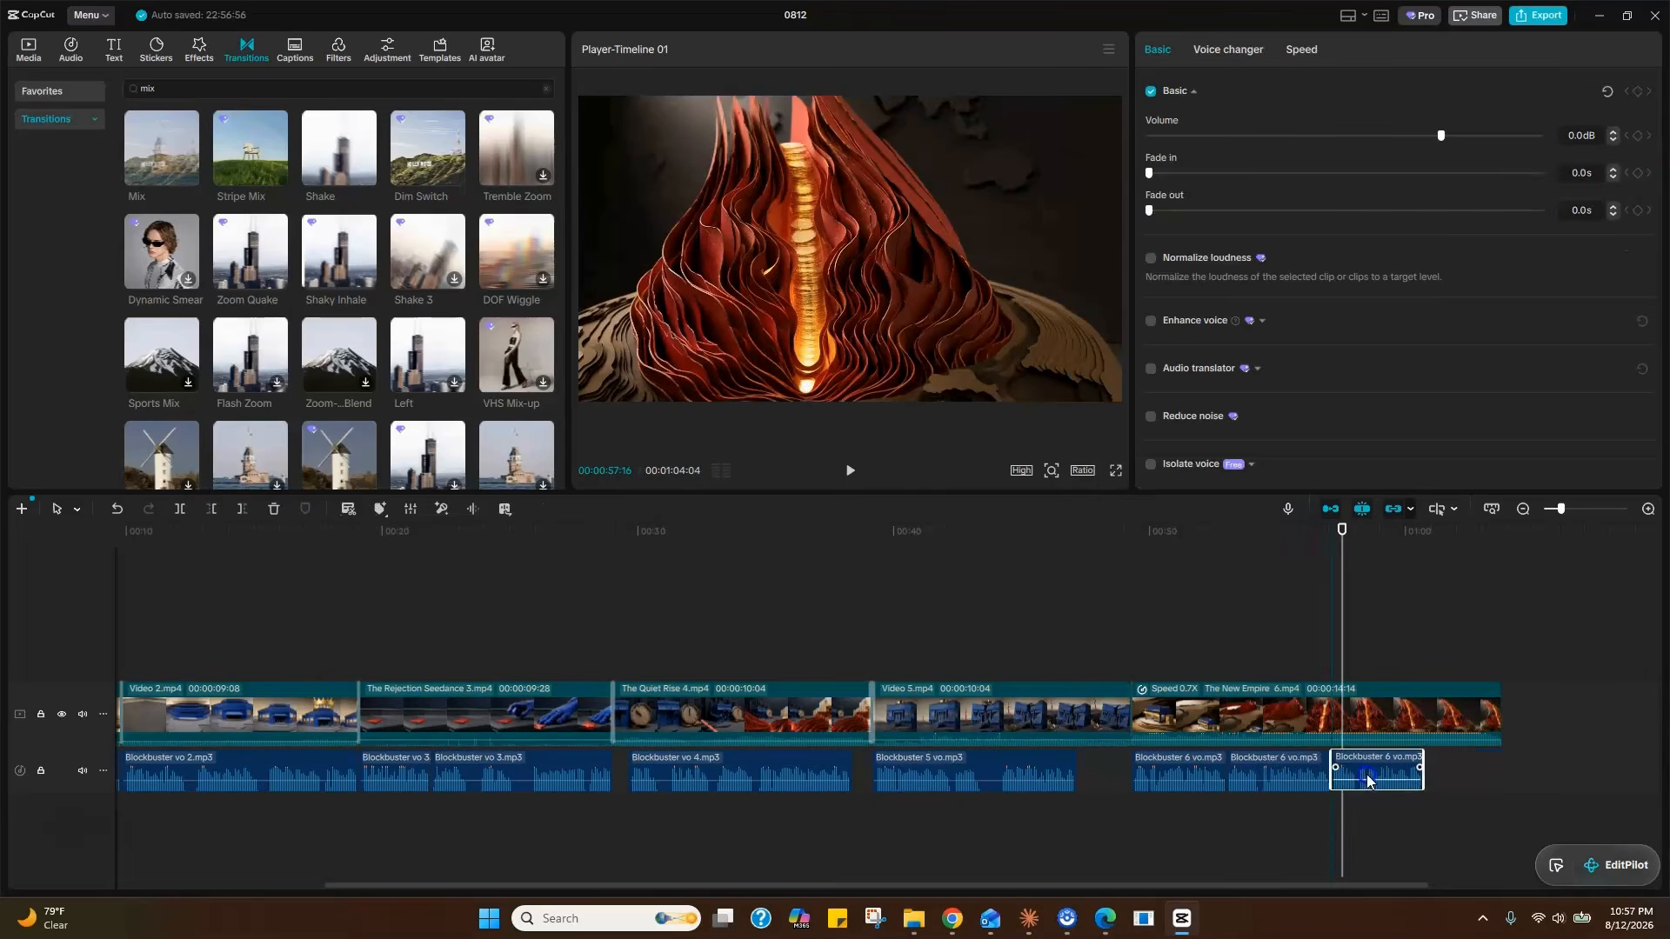
click(117, 509)
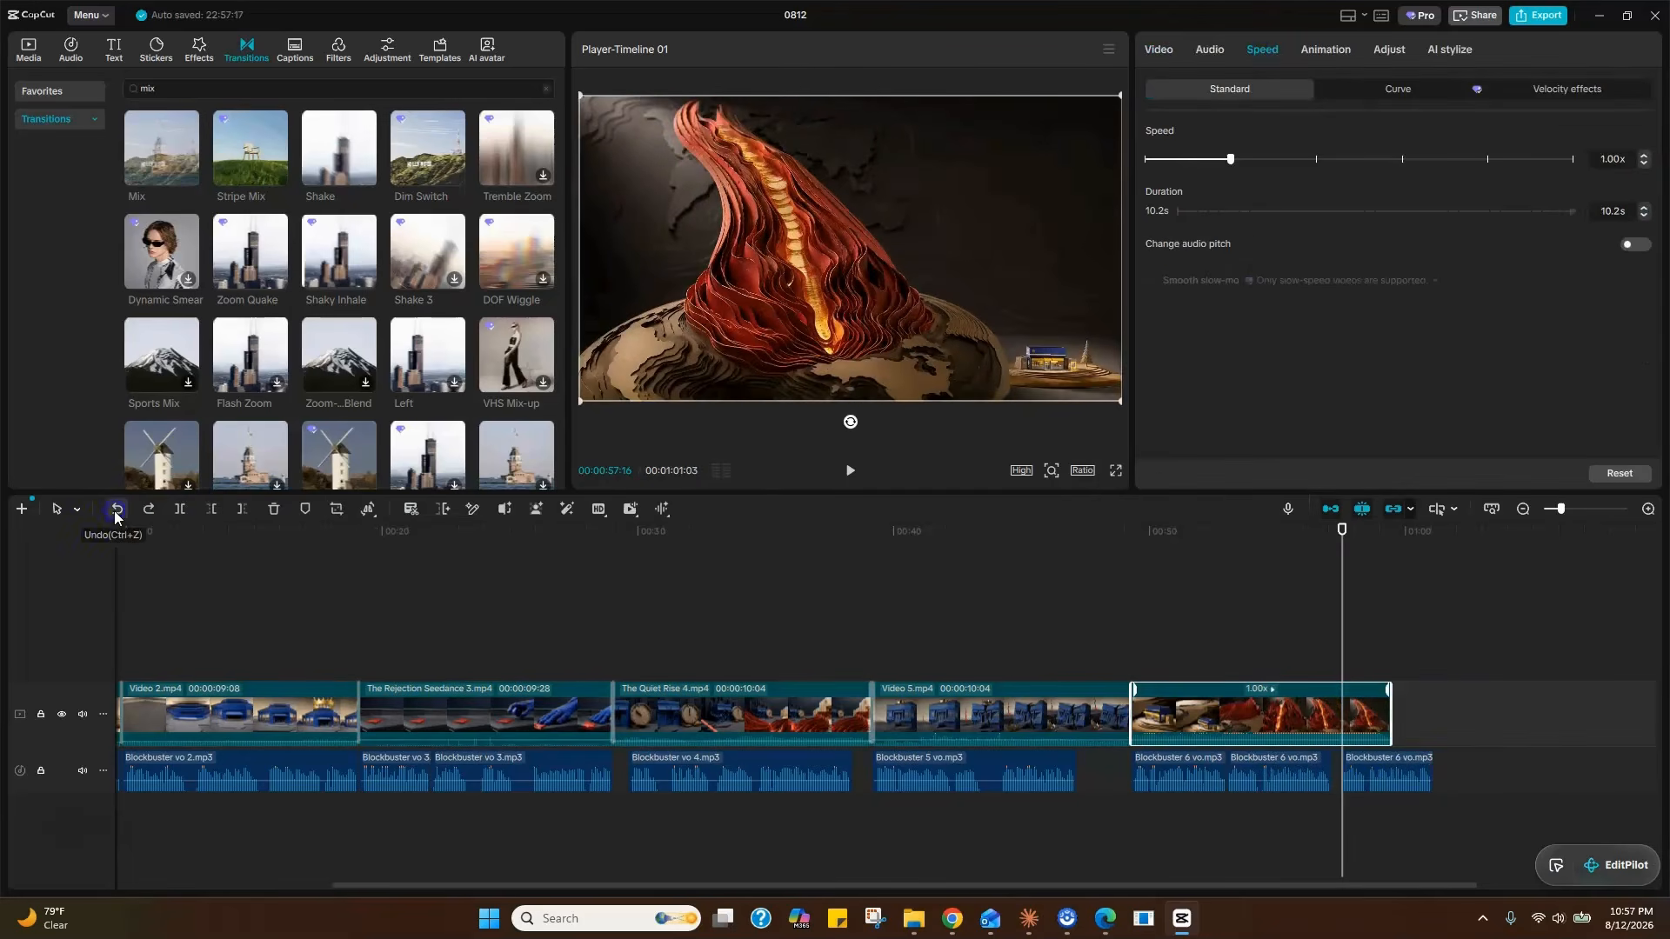
- Slow The New Empire 6.mp4 to 0.9x speed, and lower its audio volume to -15.2 dB
click(1387, 771)
click(1643, 163)
click(1159, 805)
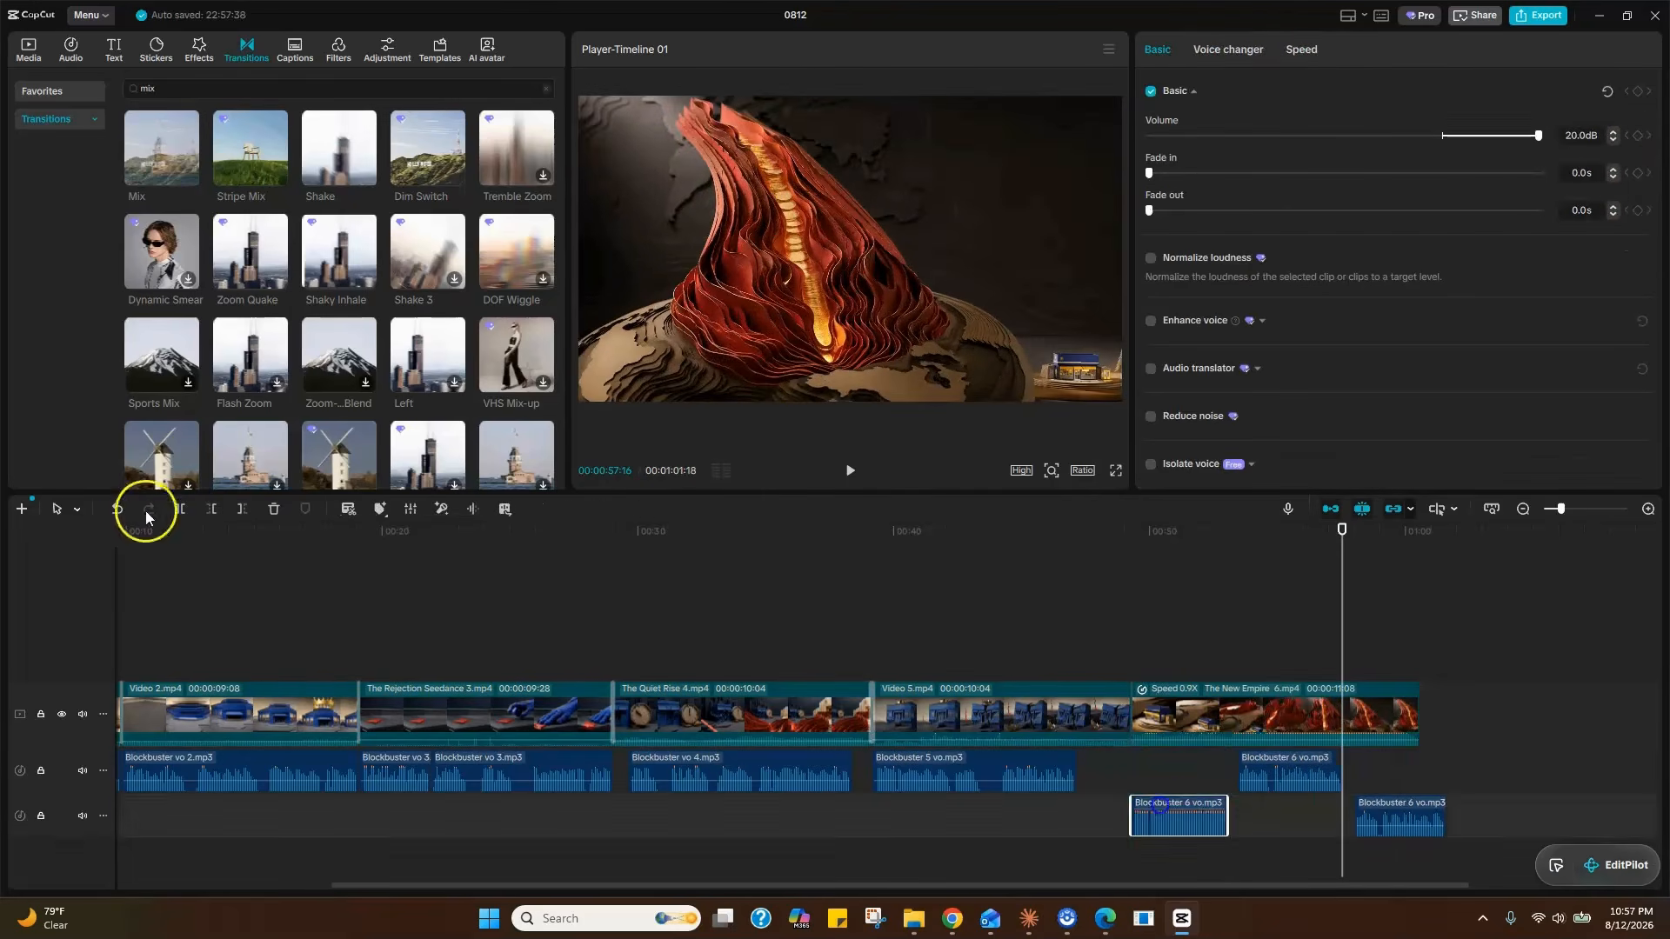
click(850, 471)
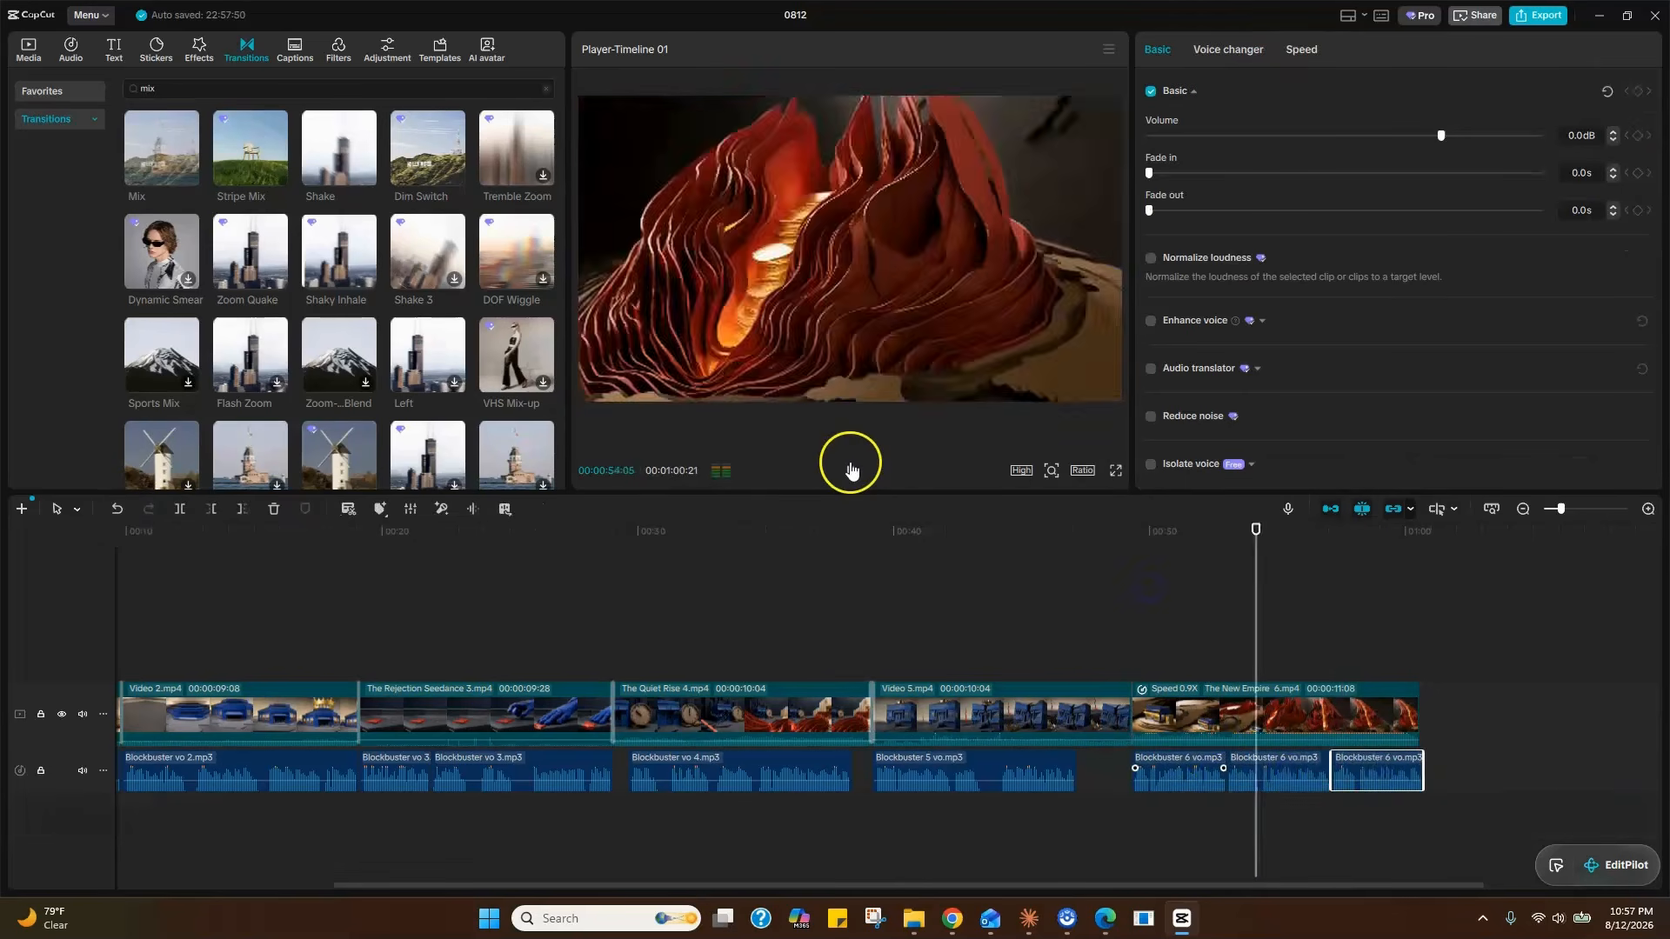
click(1231, 484)
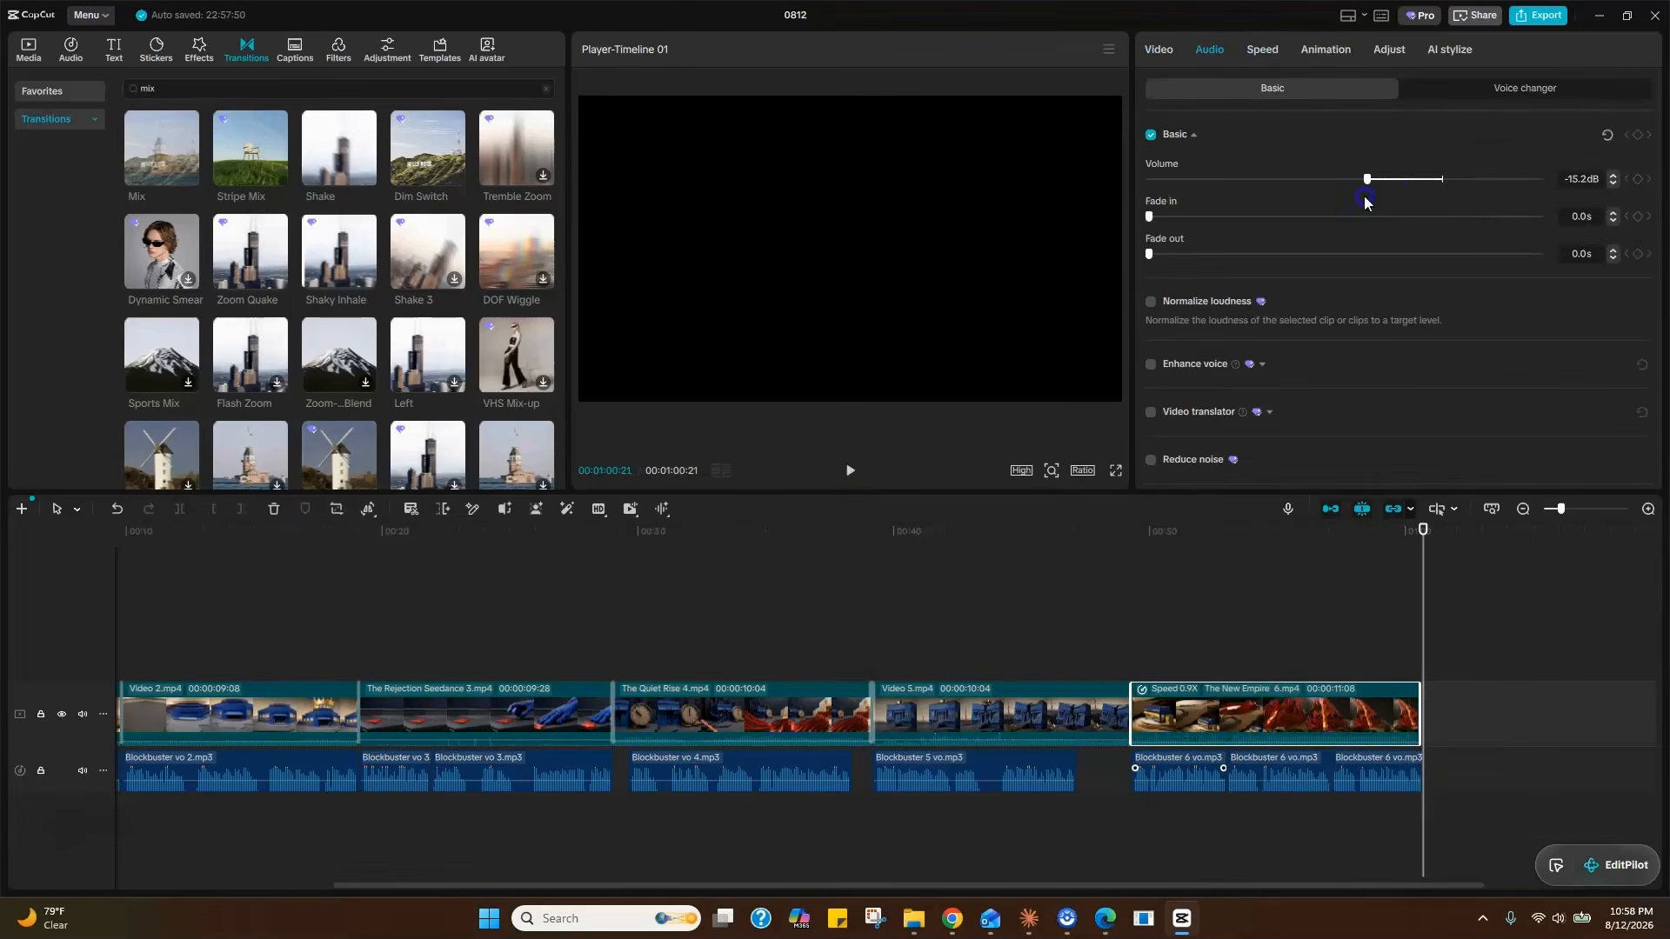
click(850, 471)
- Append The Price Tag 7.mp4 after The New Empire 6.mp4 and place Blockbuster 7 vo.mp3 beneath it
click(28, 49)
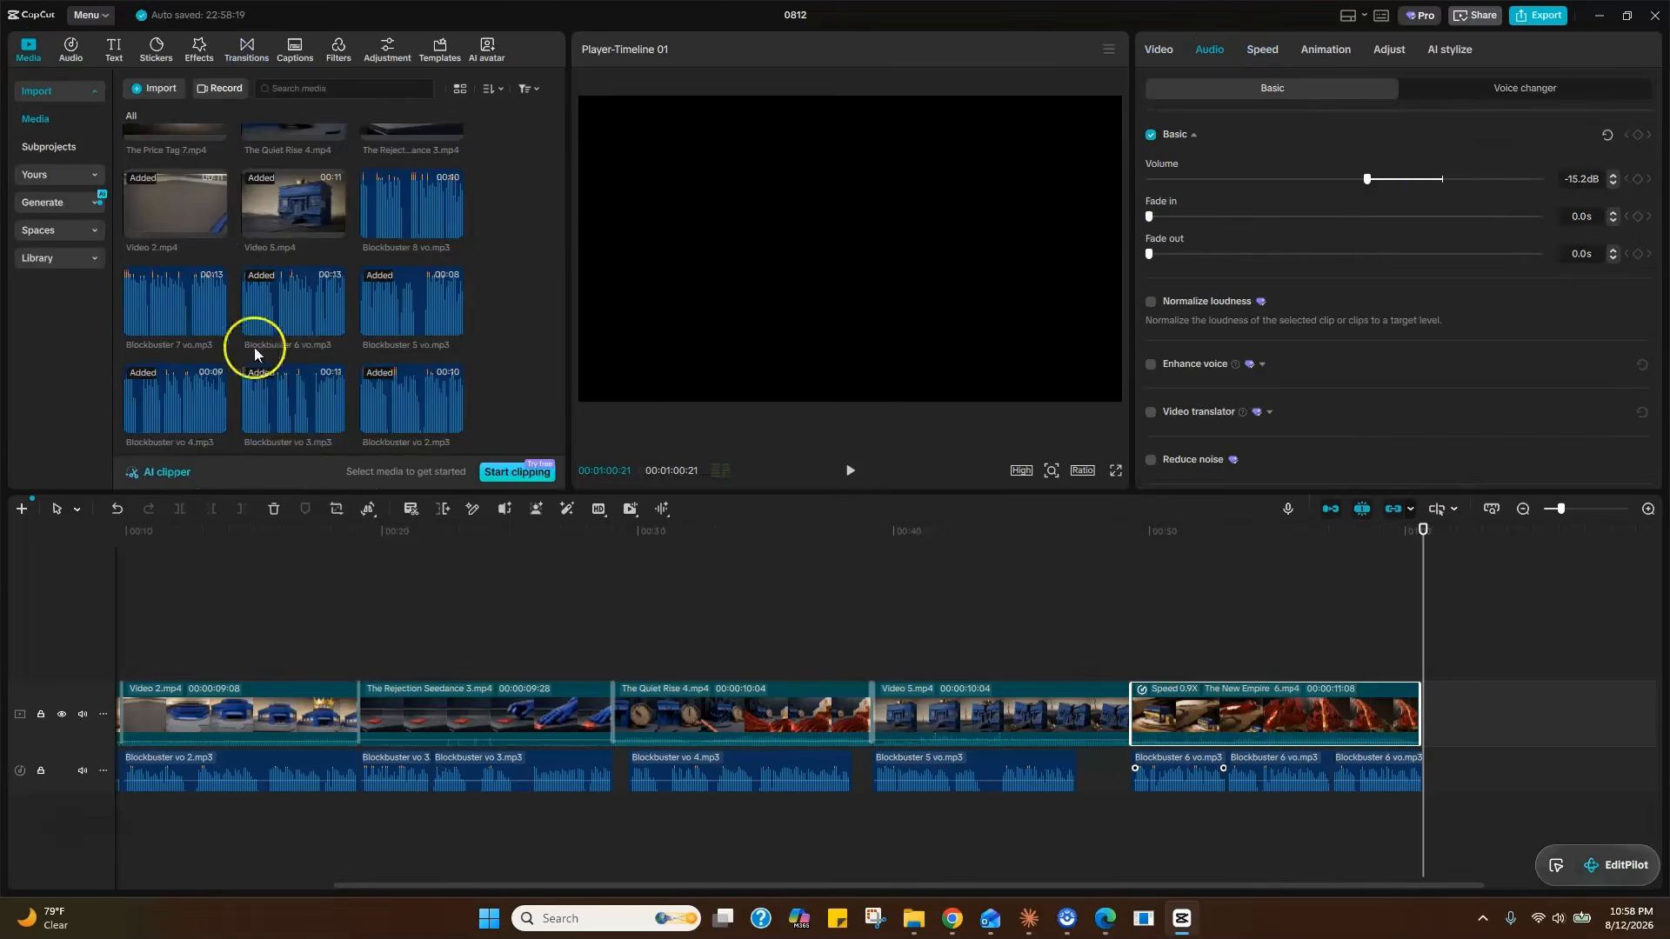
scroll(251, 382, up, 2)
drag(164, 264, 1426, 713)
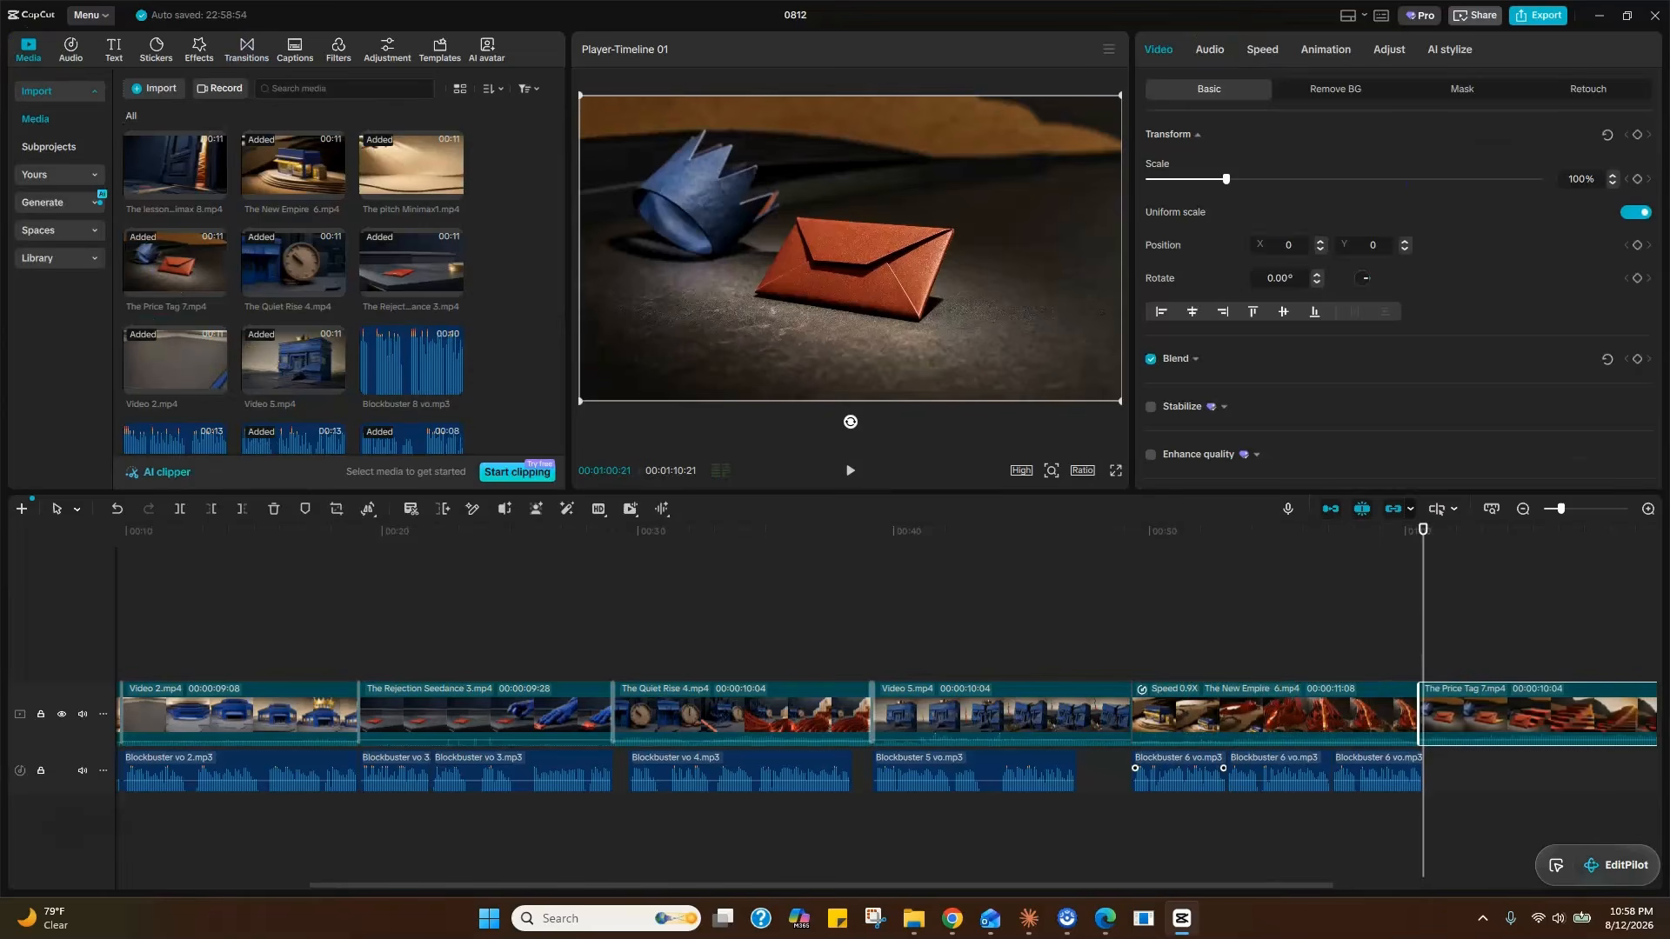
scroll(251, 470, down, 2)
drag(374, 403, 956, 522)
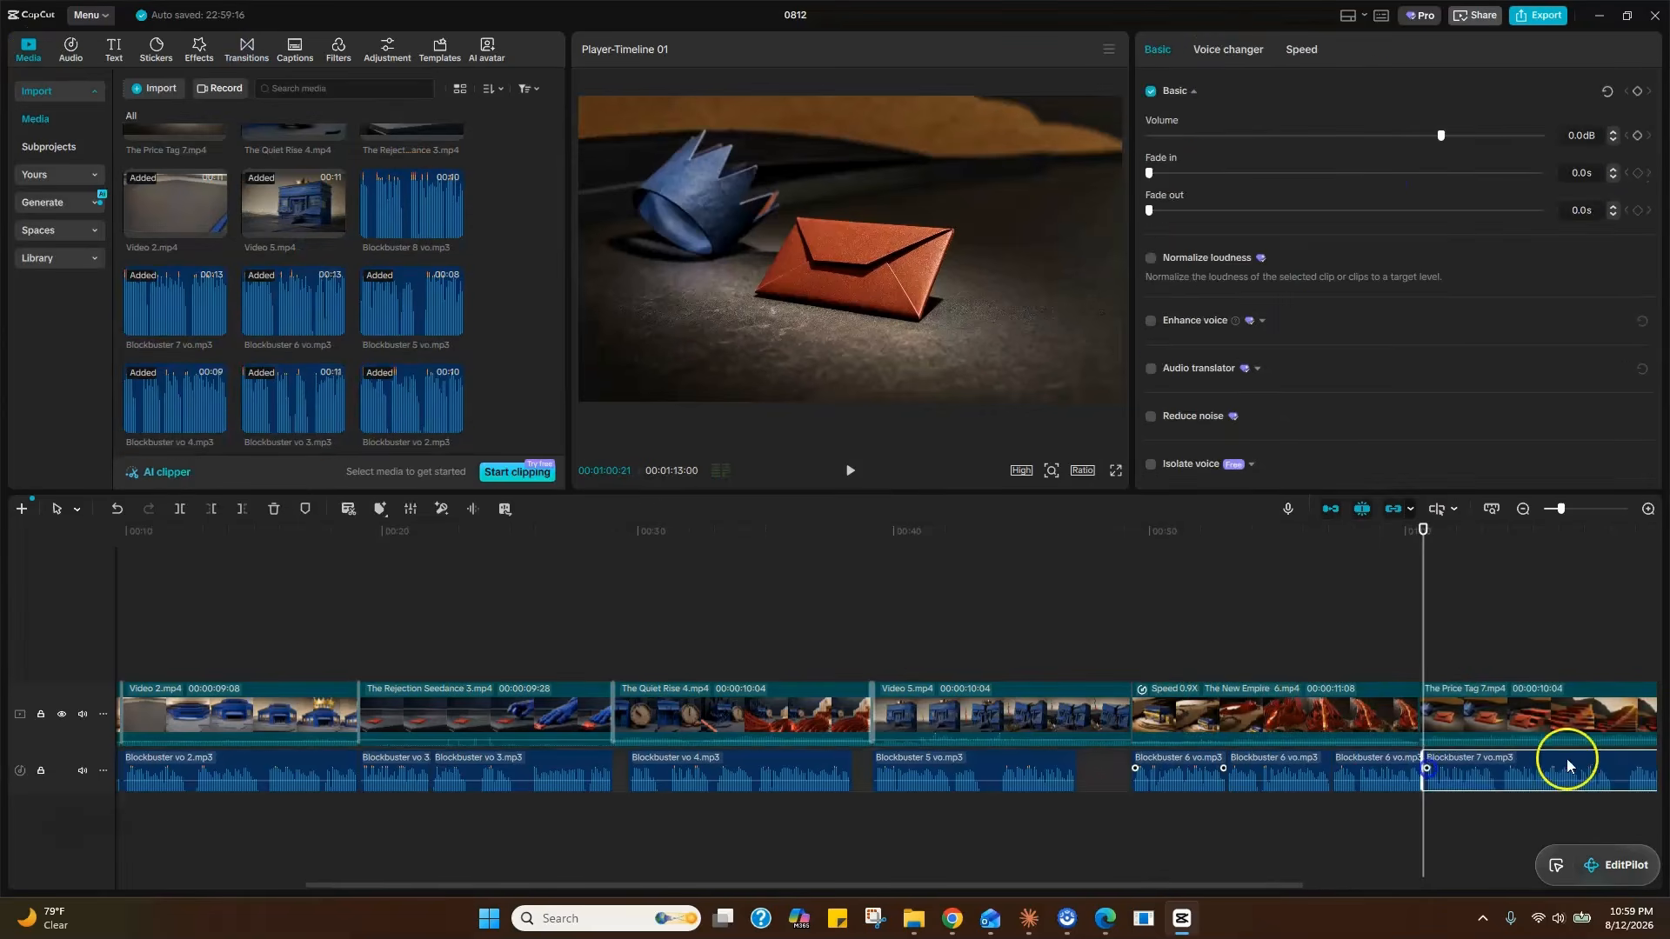
- Apply a 0.1 s VHS Mix-up transition between Video 5.mp4 and The New Empire 6.mp4 and play the section
click(850, 470)
scroll(180, 533, left, 4)
click(179, 533)
click(1429, 713)
click(244, 52)
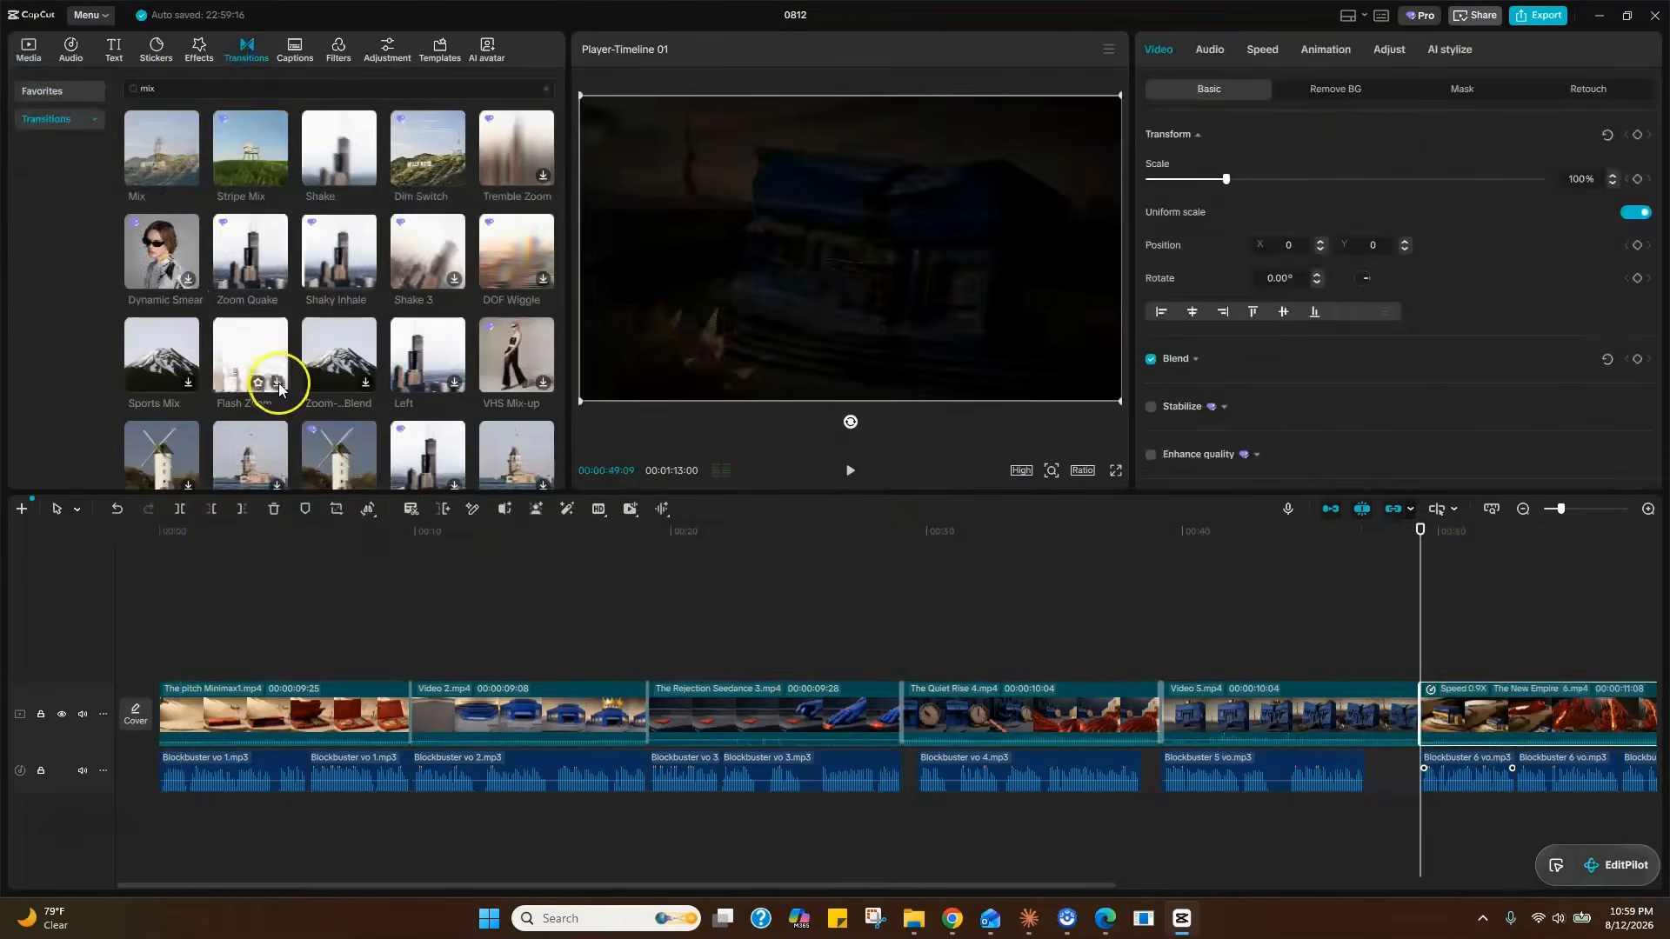
scroll(280, 389, down, 1)
click(543, 305)
click(1435, 713)
click(543, 304)
click(850, 472)
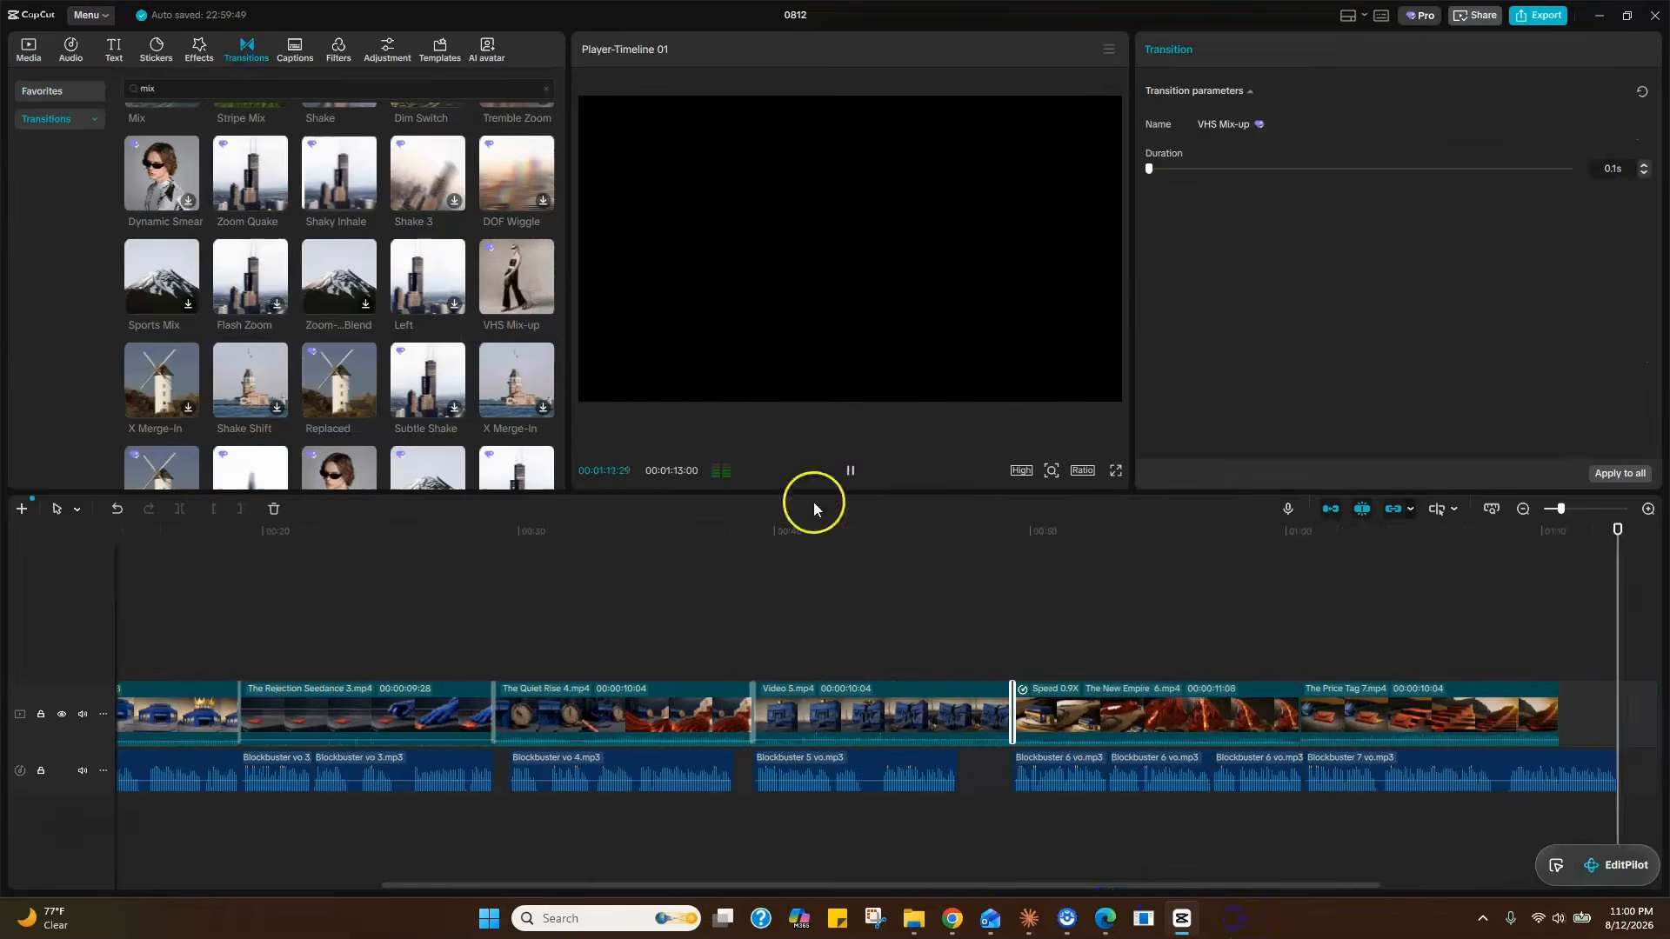
- Delete the VHS Mix-up transition between Video 5.mp4 and The New Empire 6.mp4
scroll(812, 608, left, 3)
click(1649, 532)
key(Delete)
- Apply the X Merge-In transition between The New Empire 6.mp4 and The Price Tag 7.mp4 and shorten it
scroll(1218, 609, right, 5)
click(1166, 713)
click(1103, 532)
click(188, 409)
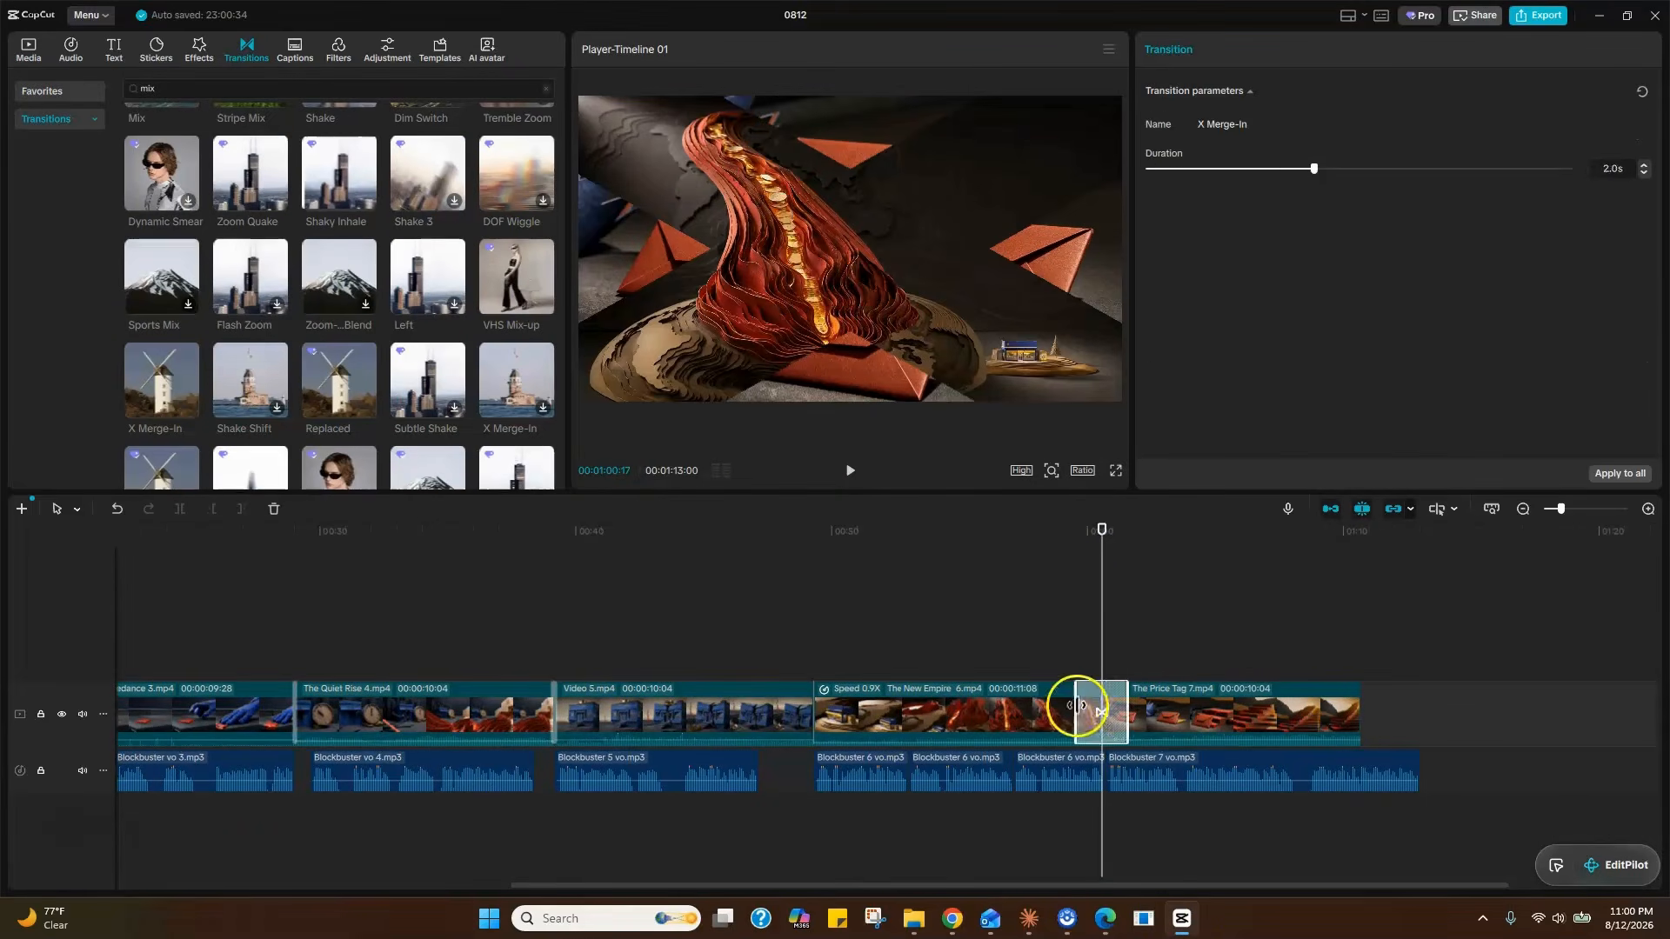
- Split Blockbuster 7 vo.mp3 at about 1:03 on the timeline
click(1180, 553)
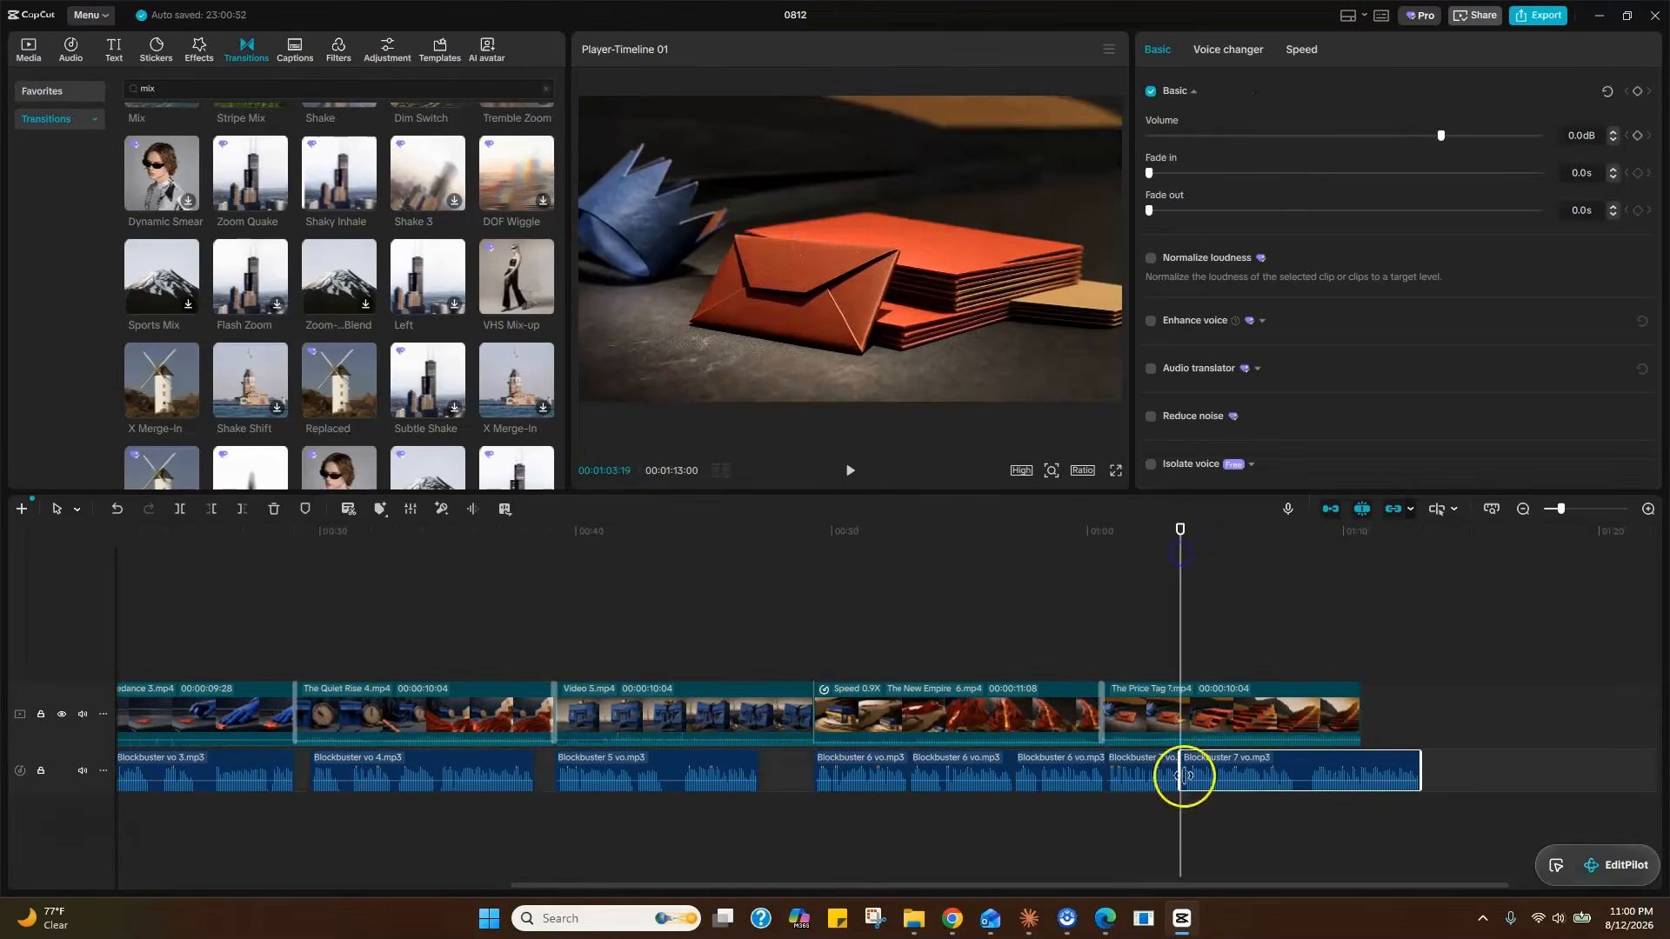